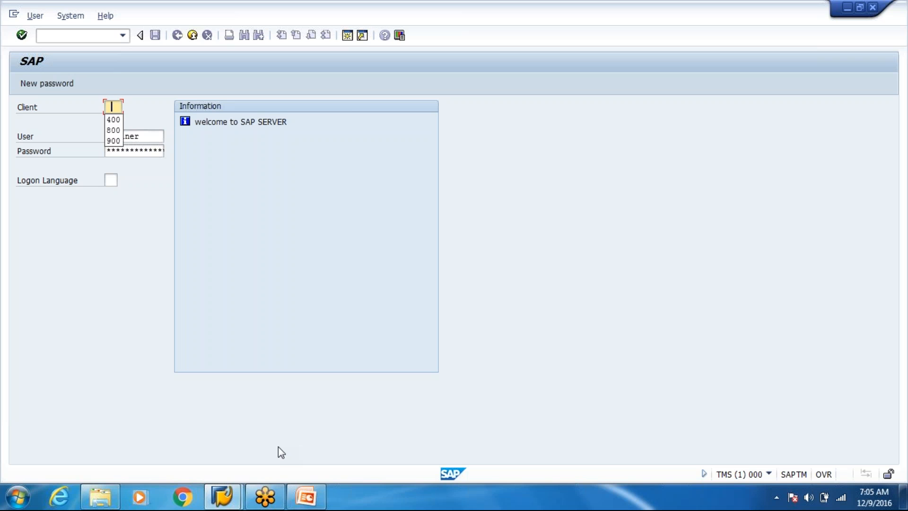
- Log on to client 400 with the user name and the account password
{"action": "key", "text": "Tab"}
{"action": "key", "text": "Tab"}
{"action": "type", "text": "******"}
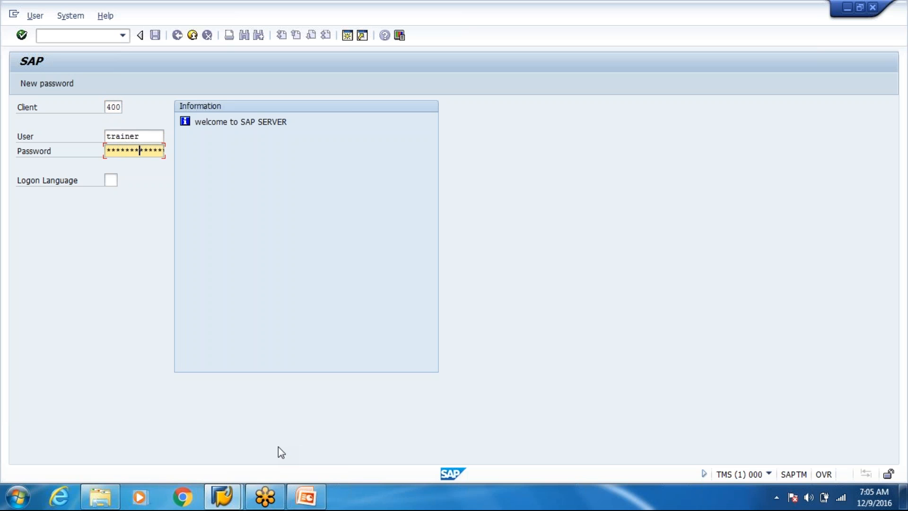
{"action": "key", "text": "Return"}
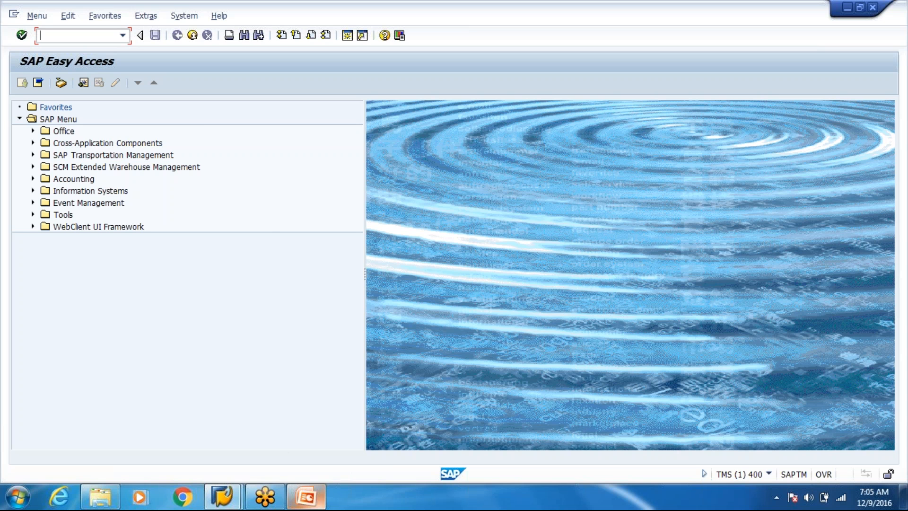
- Switch to PowerPoint to read the transaction codes on the Ad Hoc Moves and Posting Changes slide, and return to SAP Easy Access
{"action": "mouse_move", "coordinate": [318, 504]}
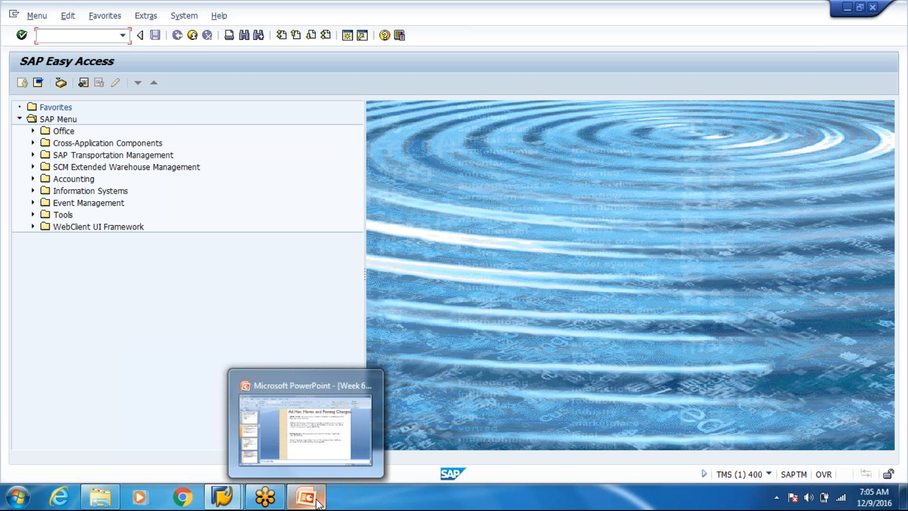
{"action": "left_click", "coordinate": [318, 504]}
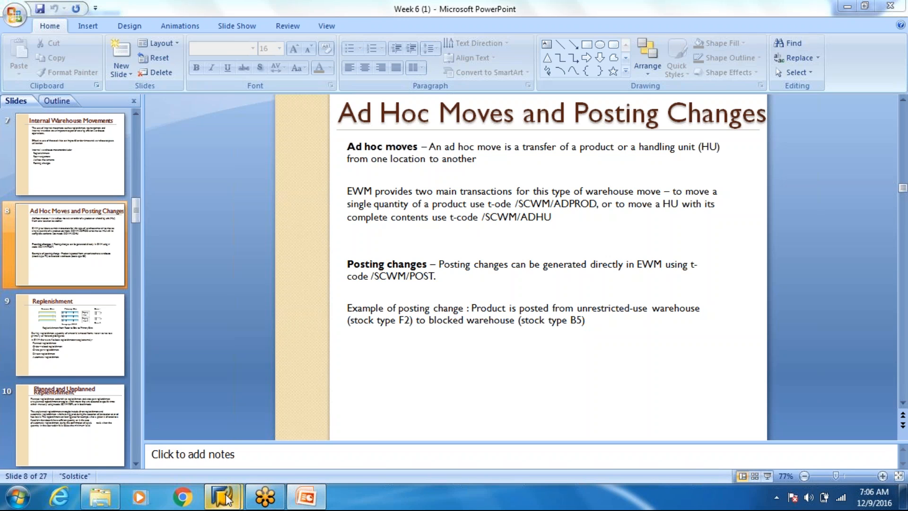
{"action": "mouse_move", "coordinate": [226, 498]}
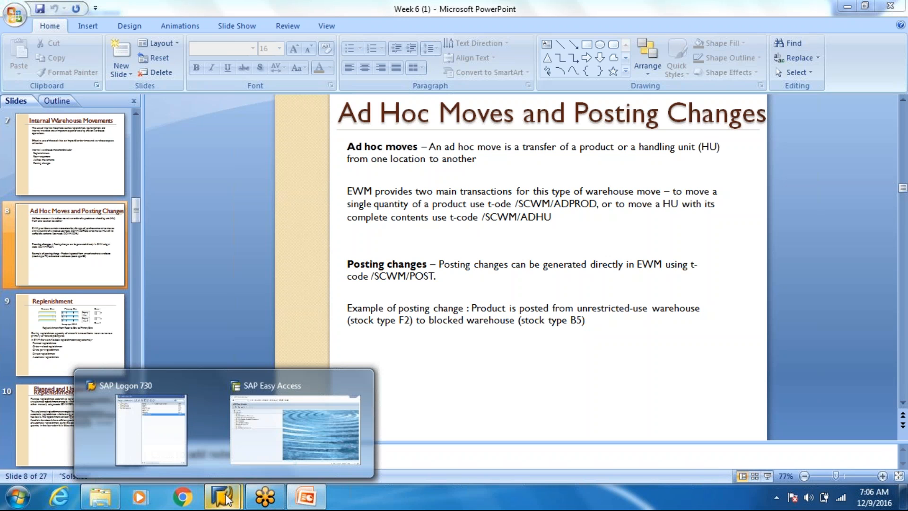
{"action": "left_click", "coordinate": [276, 448]}
- Run transaction /n/scwm/adhu and bring up HU warehouse task creation for warehouse WH80
{"action": "type", "text": "/n/scw"}
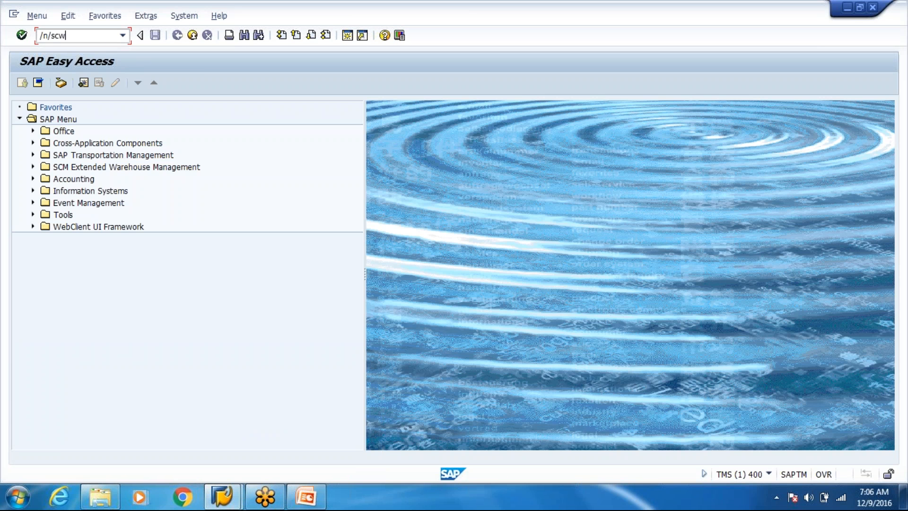
{"action": "type", "text": "m/adhu"}
{"action": "key", "text": "Return"}
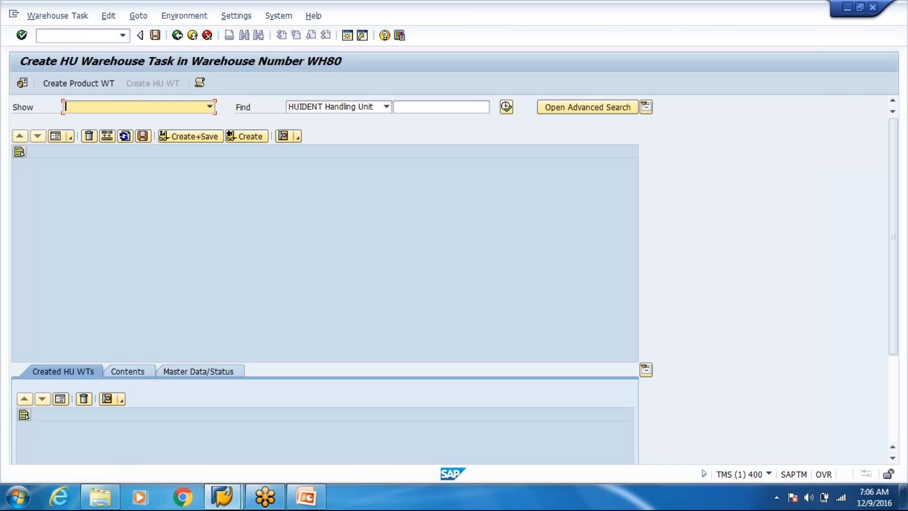
{"action": "left_click", "coordinate": [101, 84]}
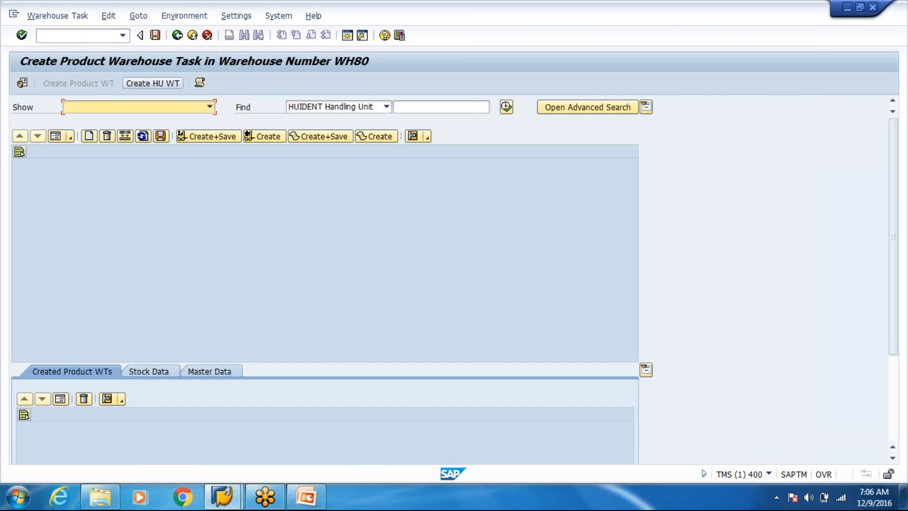
{"action": "left_click", "coordinate": [151, 84]}
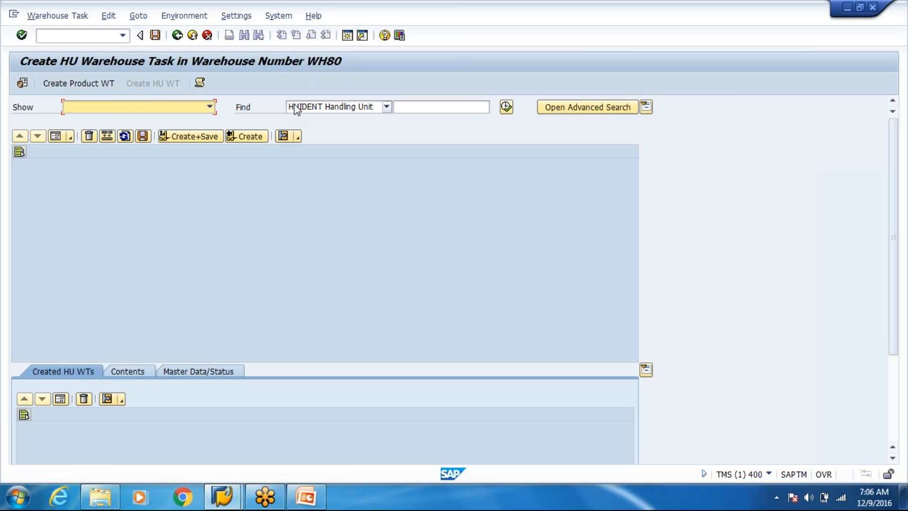
- Find the handling units containing product T-F100 using the MATNR Product search criterion
{"action": "left_click", "coordinate": [336, 114]}
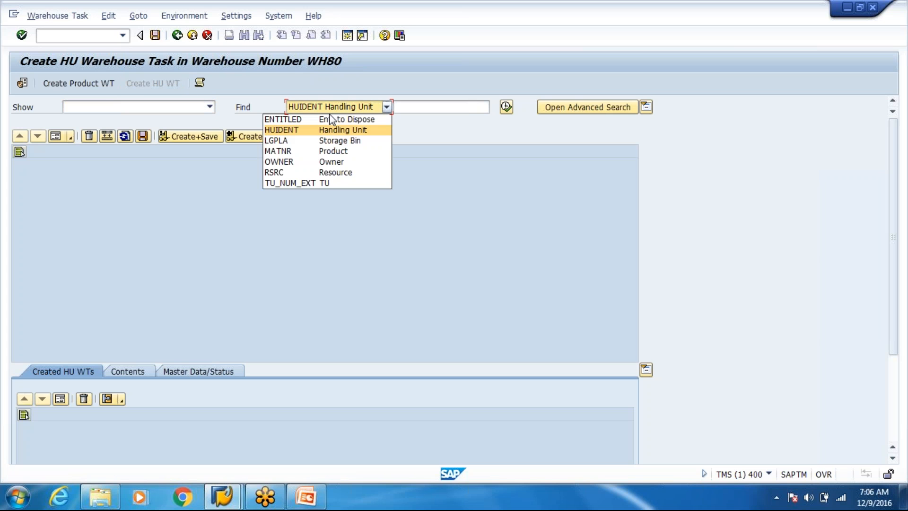
{"action": "left_click", "coordinate": [315, 152]}
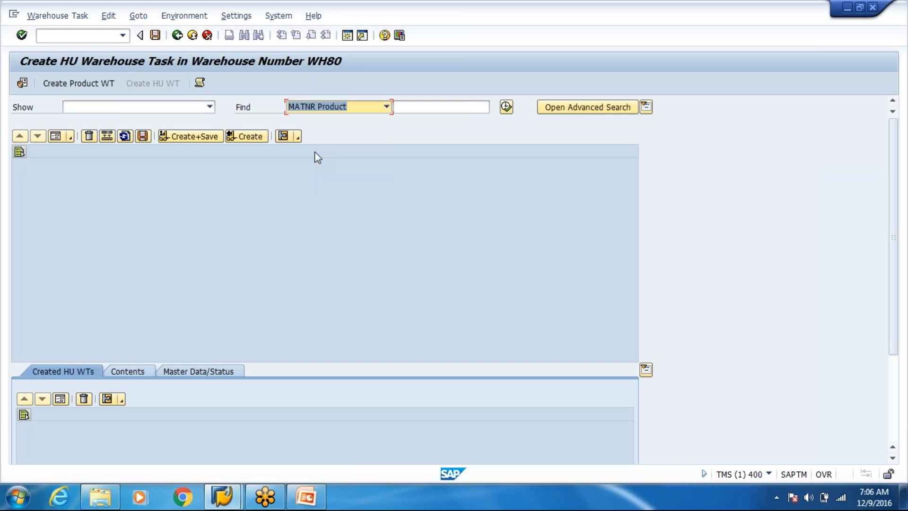
{"action": "left_click", "coordinate": [415, 108]}
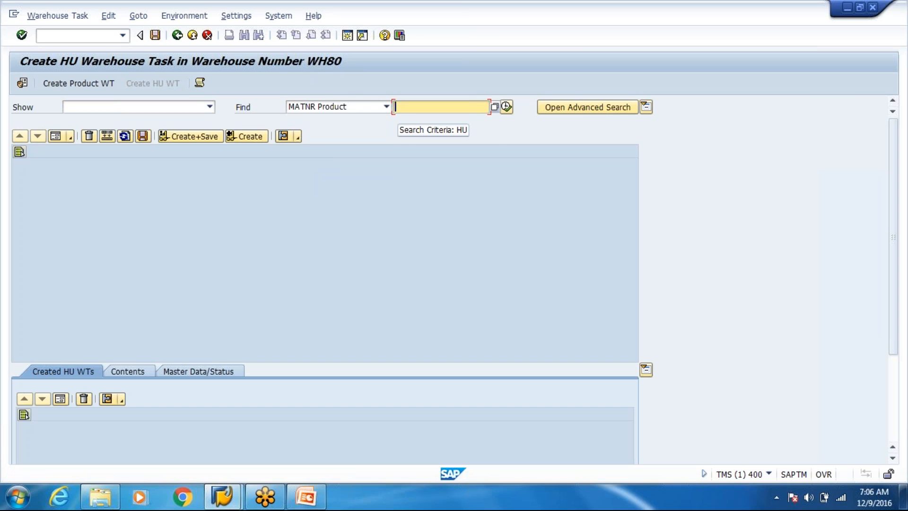
{"action": "left_click", "coordinate": [427, 119]}
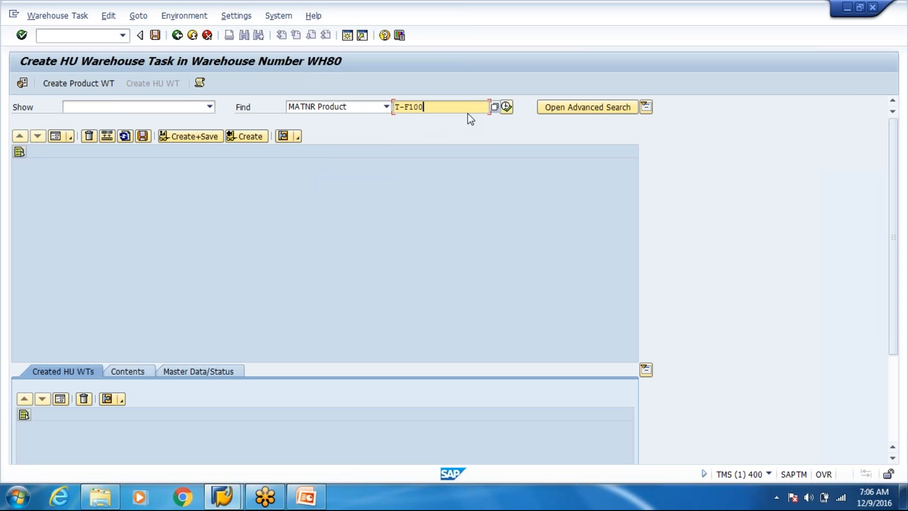
{"action": "left_click", "coordinate": [506, 107]}
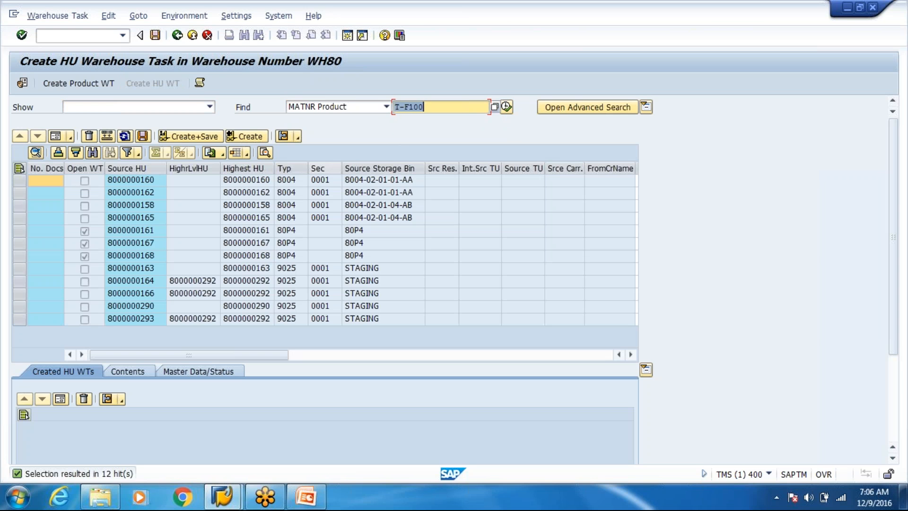
{"action": "left_click", "coordinate": [85, 256]}
{"action": "left_click", "coordinate": [19, 218]}
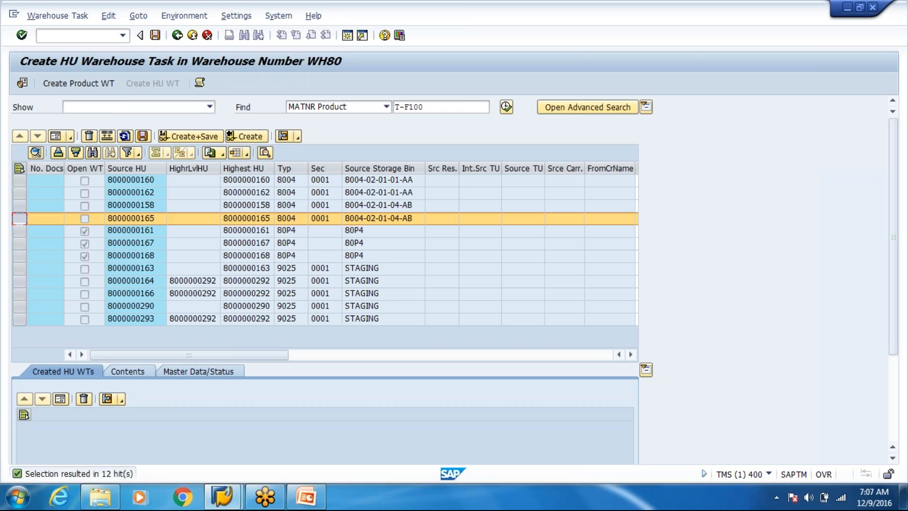
{"action": "left_click", "coordinate": [51, 138]}
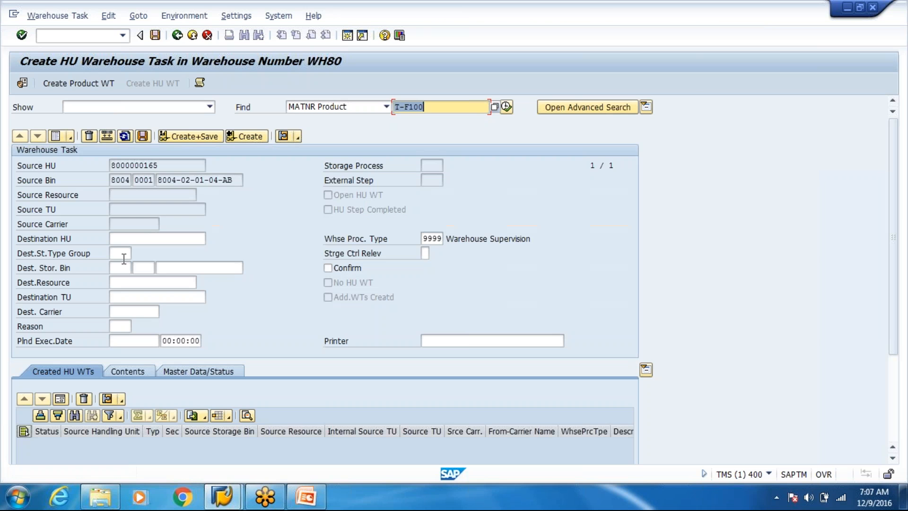
- Set the destination storage bin to PACKING, mark the task for immediate confirmation, and create and save it
{"action": "left_click", "coordinate": [176, 267]}
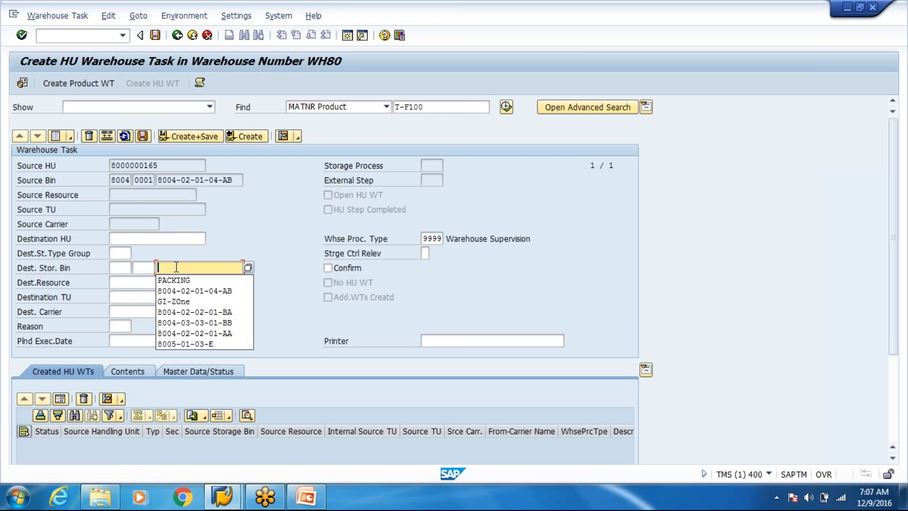
{"action": "left_click", "coordinate": [171, 280]}
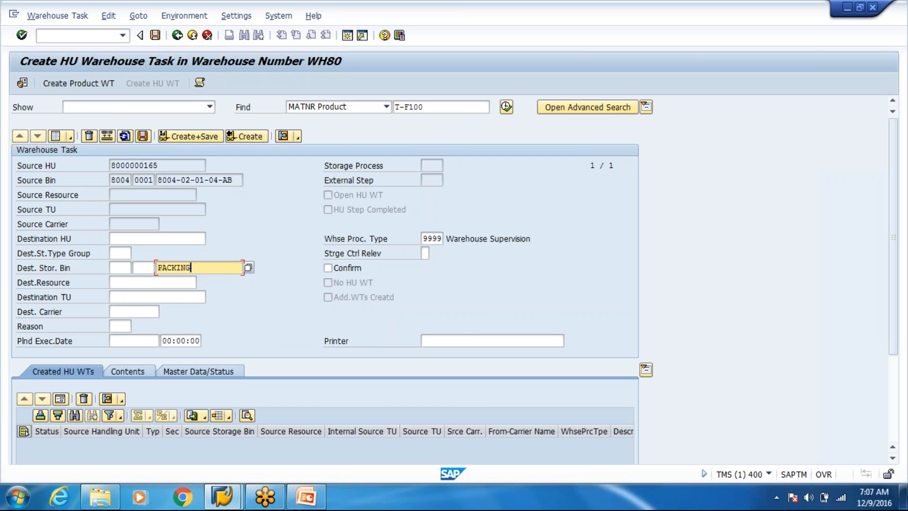
{"action": "left_click", "coordinate": [328, 268]}
{"action": "left_click", "coordinate": [171, 138]}
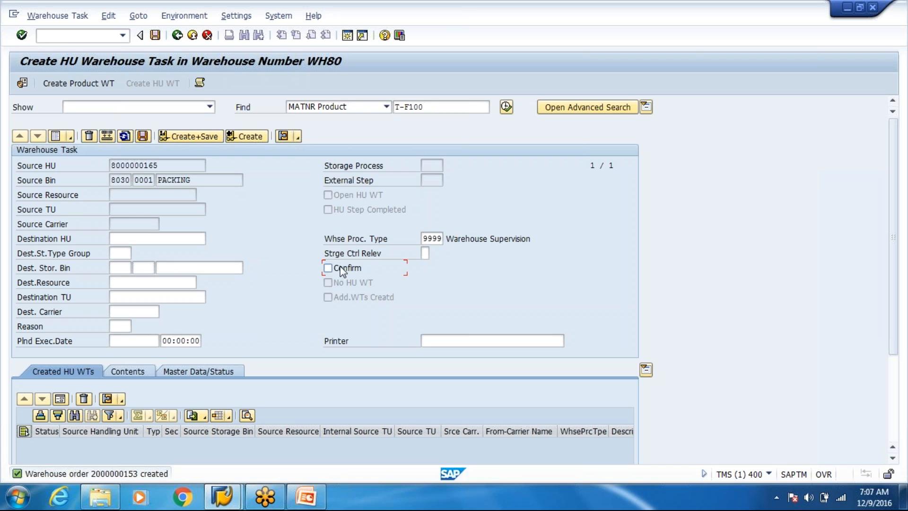
- Examine the HU warehouse task's status, source bin and destination bin in the warehouse task confirmation, and return to HU task creation
{"action": "left_click", "coordinate": [42, 18]}
{"action": "left_click", "coordinate": [96, 32]}
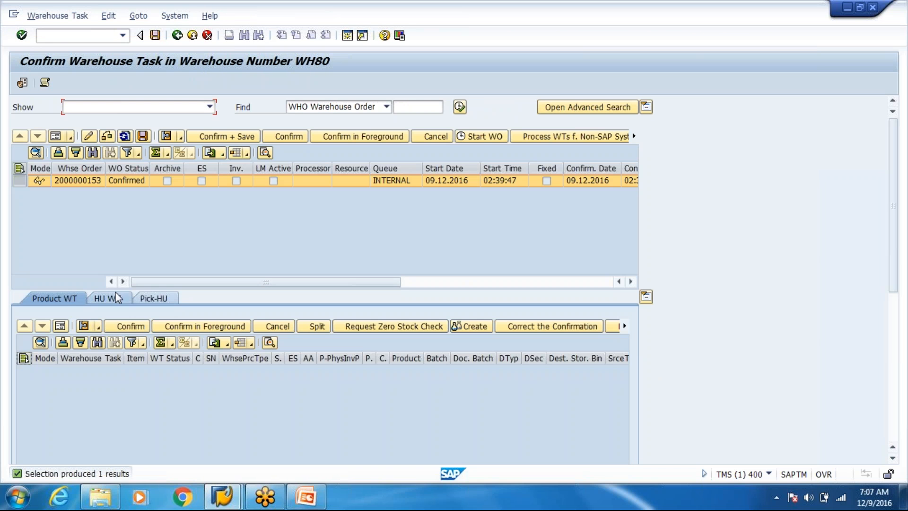
{"action": "left_click", "coordinate": [106, 298]}
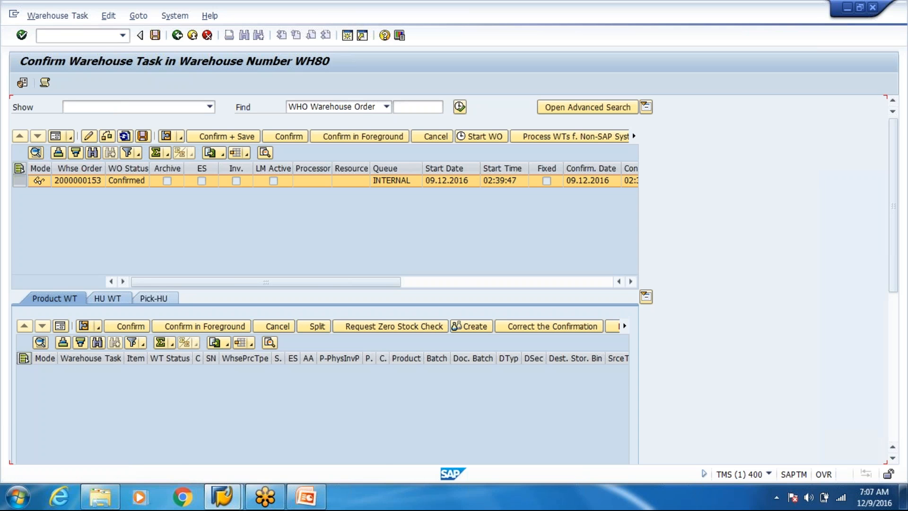
{"action": "double_click", "coordinate": [132, 371]}
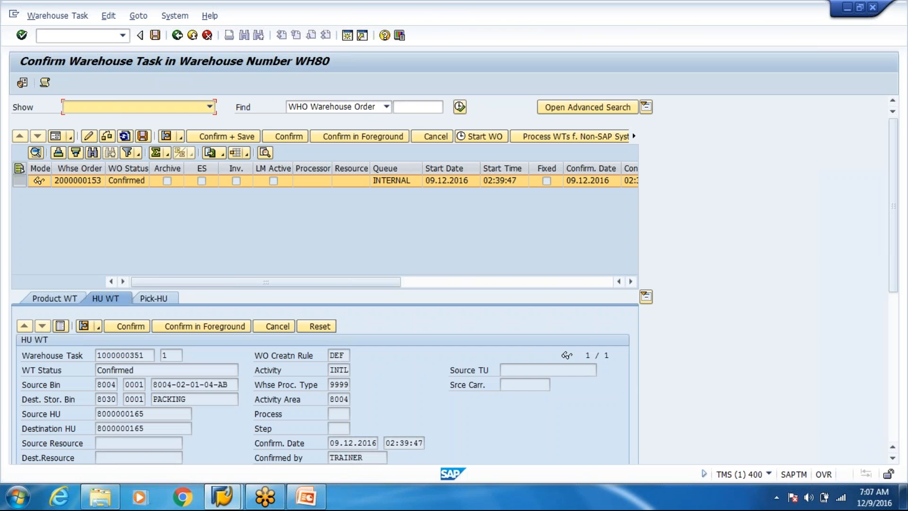
{"action": "left_click", "coordinate": [200, 384]}
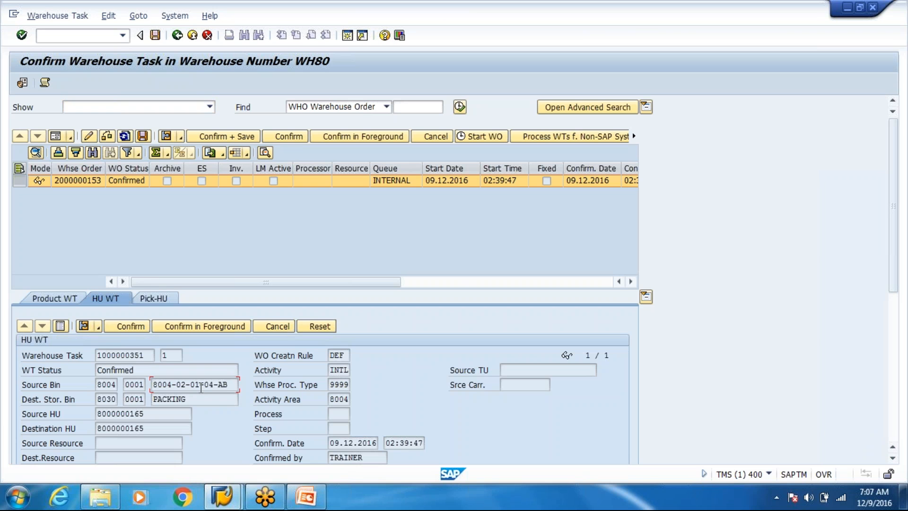
{"action": "left_click", "coordinate": [186, 402]}
{"action": "left_click", "coordinate": [180, 39]}
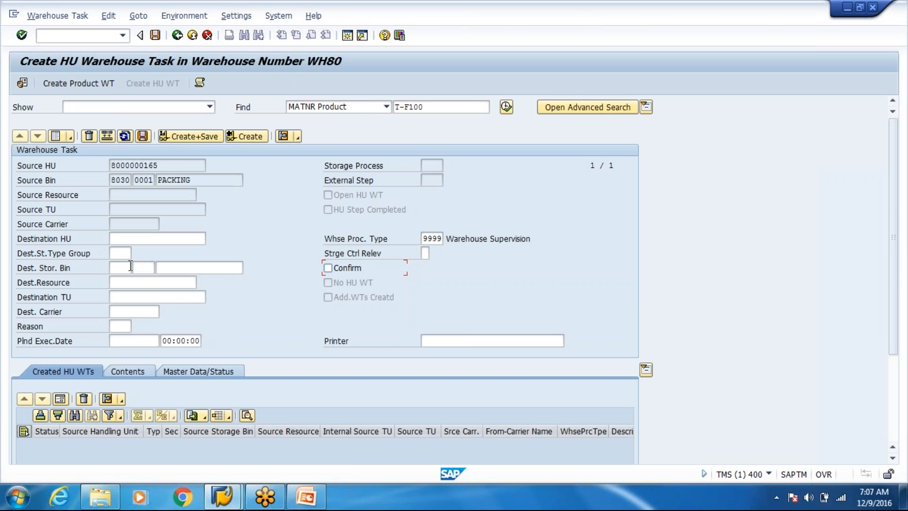
{"action": "left_click_drag", "start_coordinate": [173, 164], "coordinate": [396, 177]}
{"action": "left_click", "coordinate": [559, 104]}
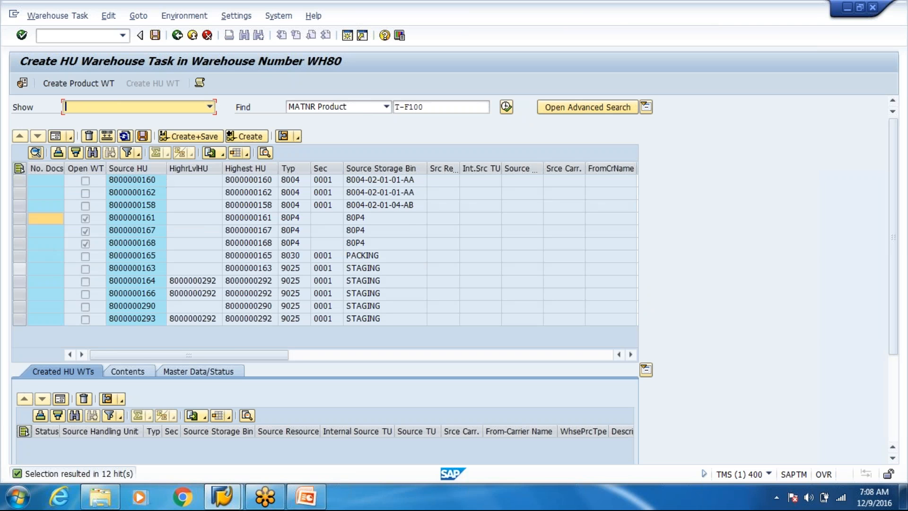
{"action": "left_click", "coordinate": [19, 281]}
{"action": "left_click_drag", "start_coordinate": [19, 281], "coordinate": [19, 319]}
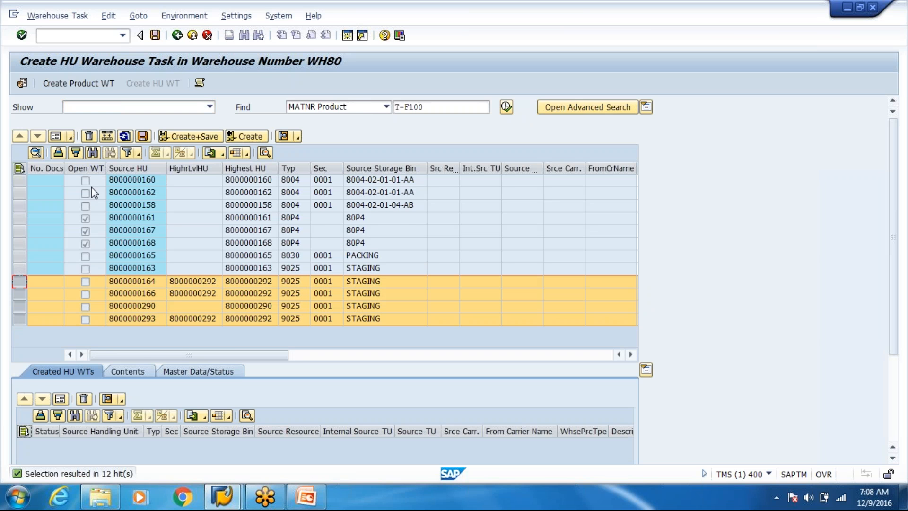
{"action": "left_click", "coordinate": [106, 136]}
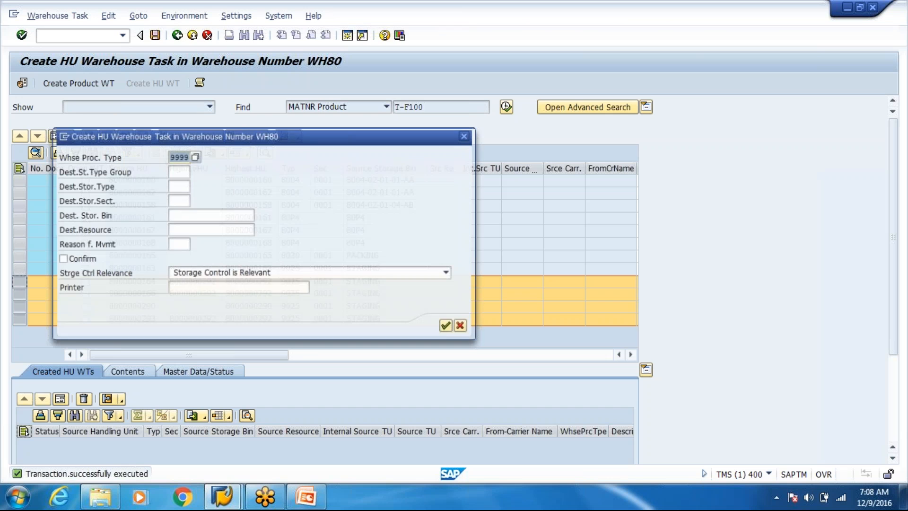
{"action": "left_click", "coordinate": [183, 215]}
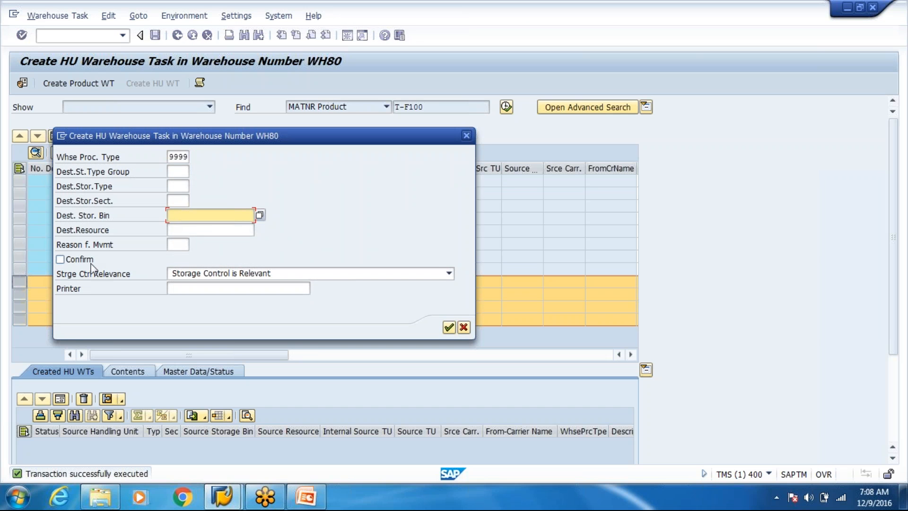
{"action": "left_click", "coordinate": [466, 136]}
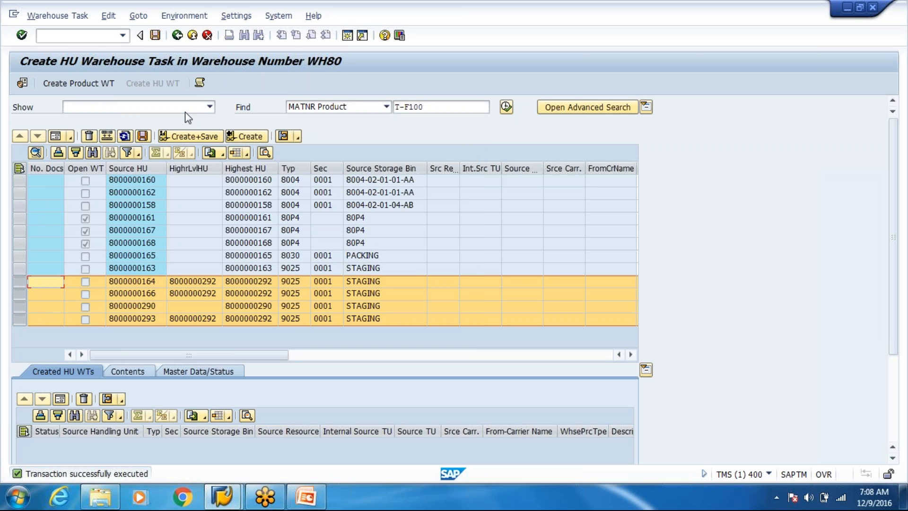
{"action": "left_click", "coordinate": [85, 88]}
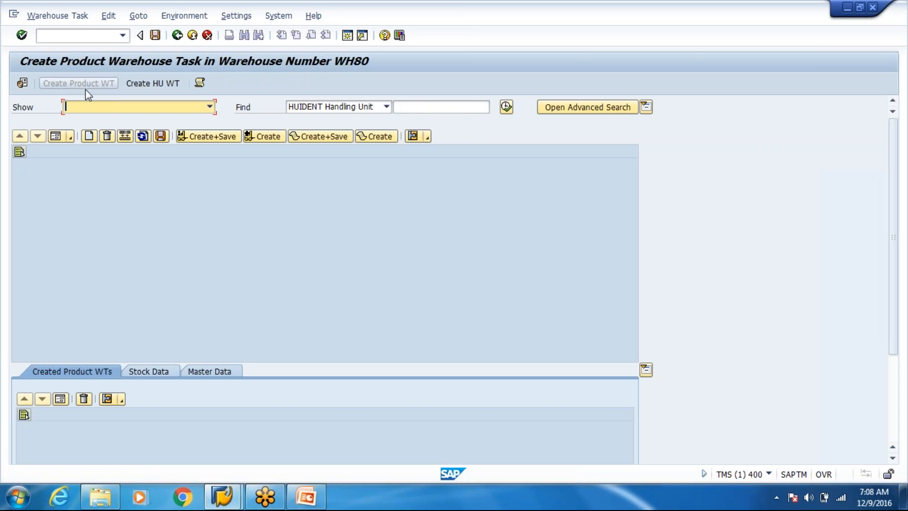
{"action": "left_click", "coordinate": [423, 108]}
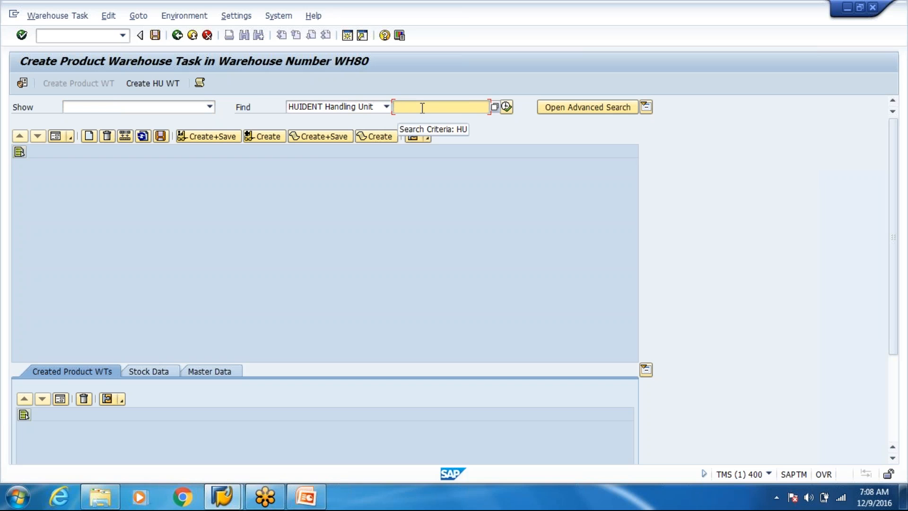
{"action": "key", "text": "ctrl+v"}
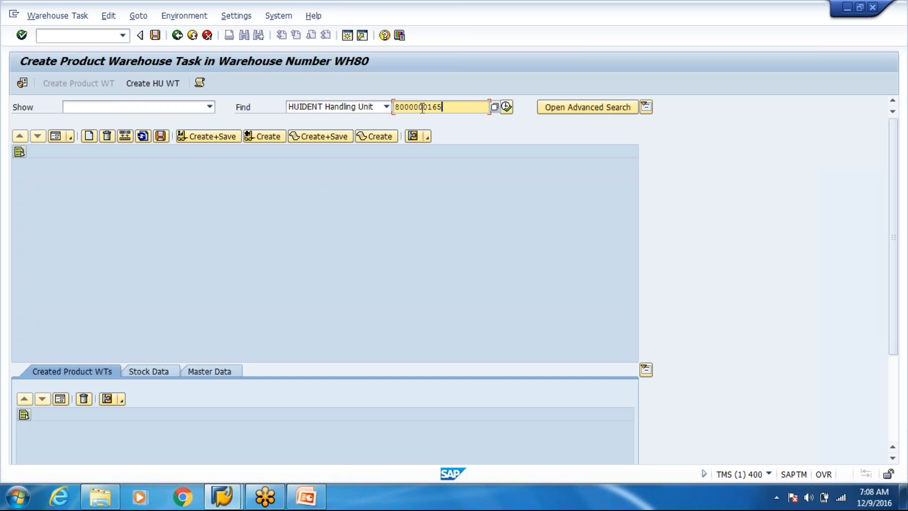
{"action": "left_click", "coordinate": [506, 107]}
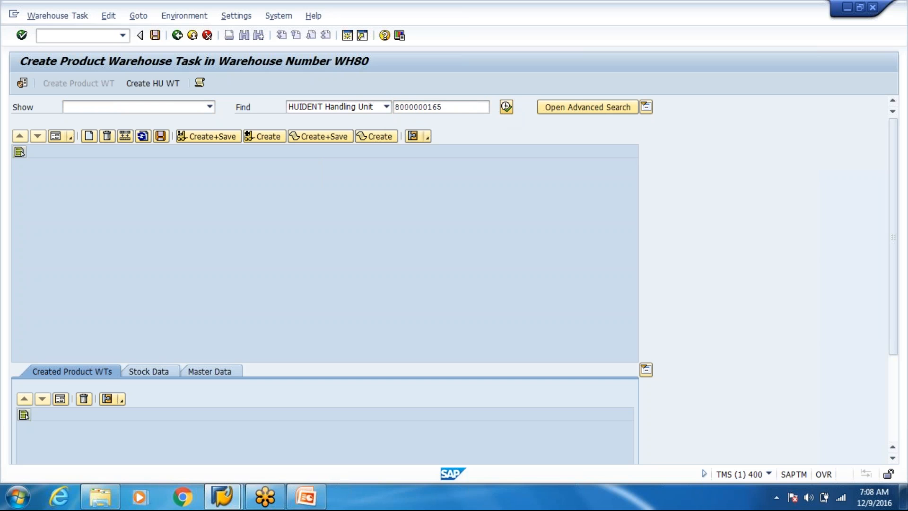
{"action": "left_click", "coordinate": [55, 139]}
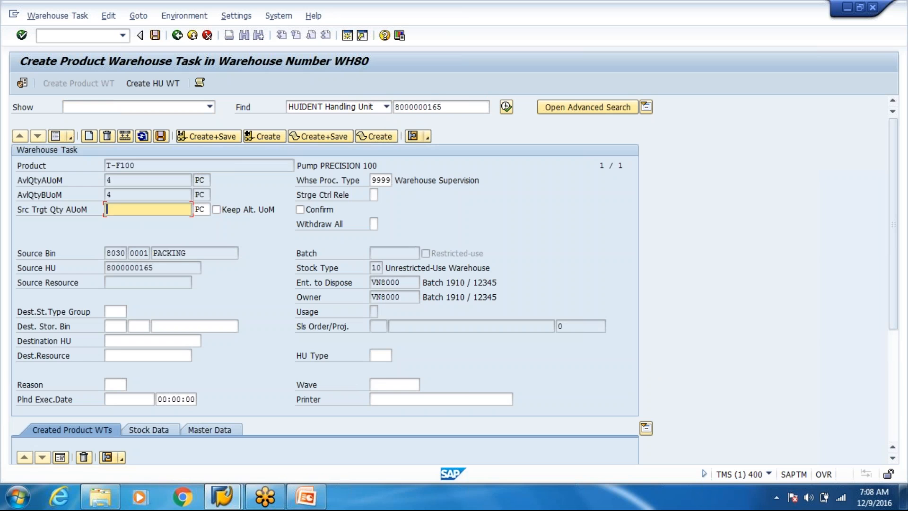
- Create and save the product warehouse task for 4 PC to destination storage type 8004, marked for immediate confirmation
{"action": "type", "text": "4"}
{"action": "left_click", "coordinate": [115, 326]}
{"action": "type", "text": "8"}
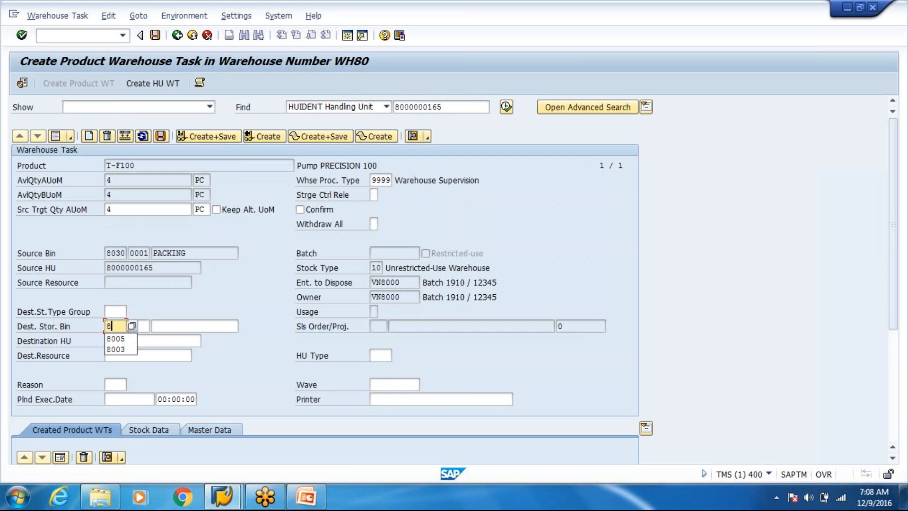
{"action": "type", "text": "004"}
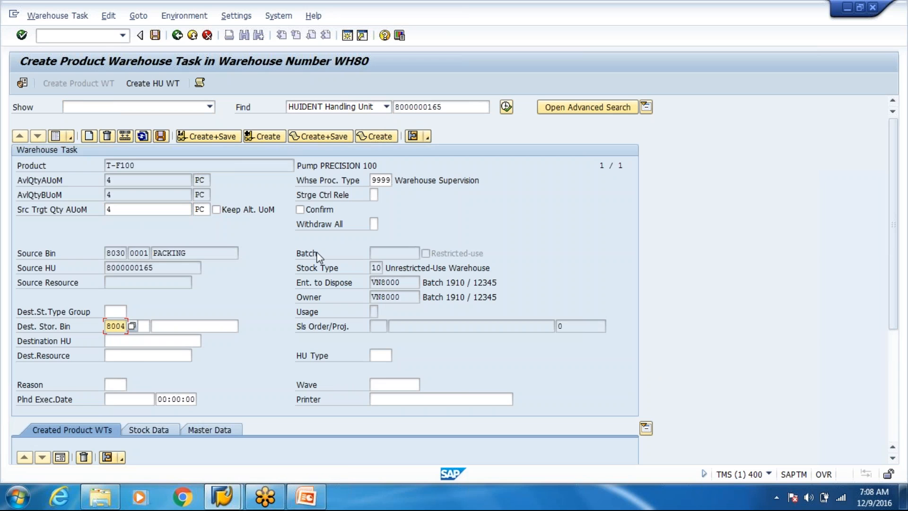
{"action": "left_click", "coordinate": [207, 139]}
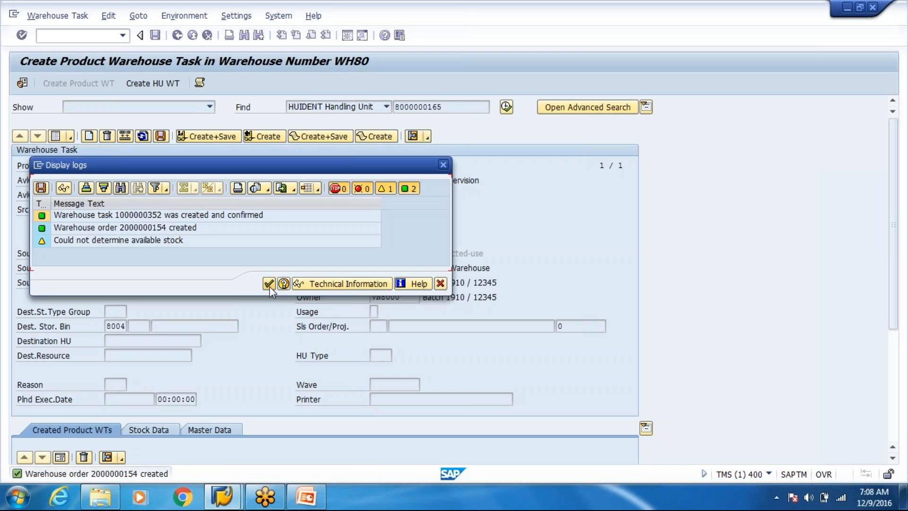
{"action": "left_click", "coordinate": [269, 283]}
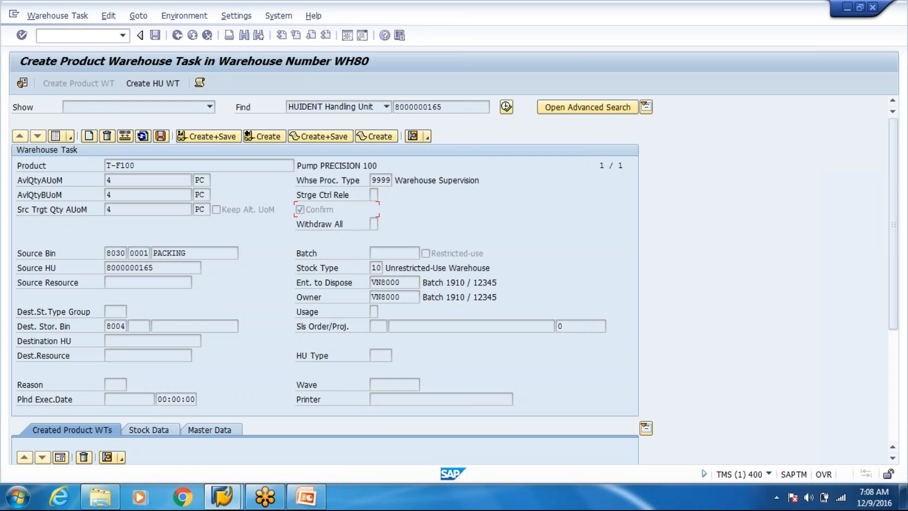
- Examine the product warehouse task's status, source bin and destination bin in the warehouse task confirmation, and return to SAP Easy Access
{"action": "left_click", "coordinate": [57, 15]}
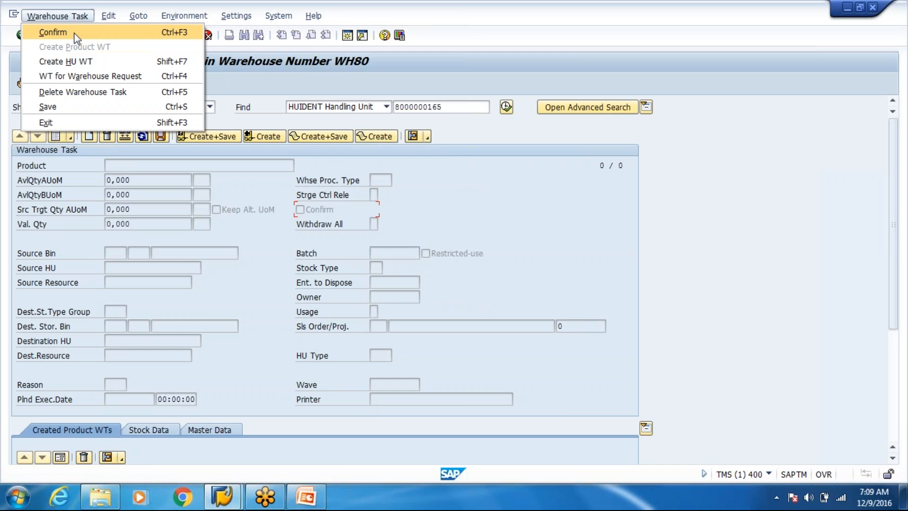
{"action": "left_click", "coordinate": [71, 33]}
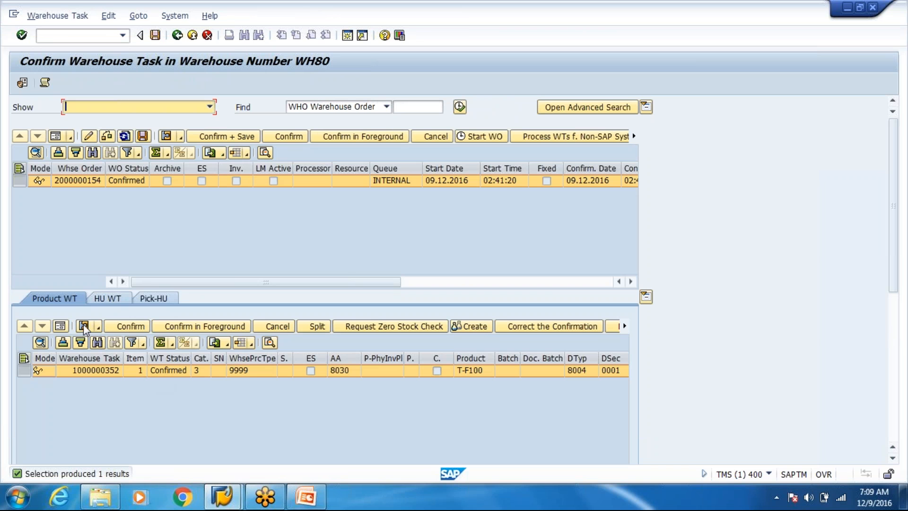
{"action": "left_click", "coordinate": [61, 326]}
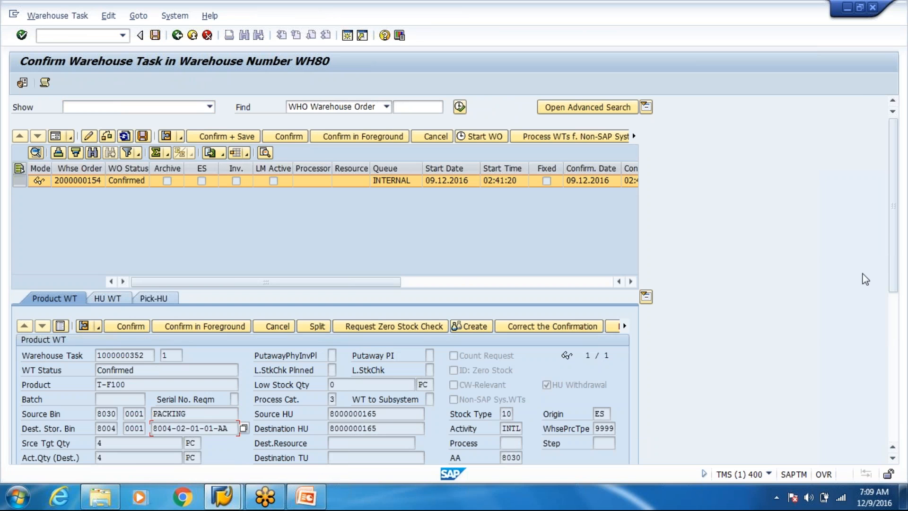
{"action": "mouse_move", "coordinate": [897, 271]}
{"action": "left_mouse_down"}
{"action": "mouse_move", "coordinate": [893, 324]}
{"action": "mouse_move", "coordinate": [890, 266]}
{"action": "left_mouse_up"}
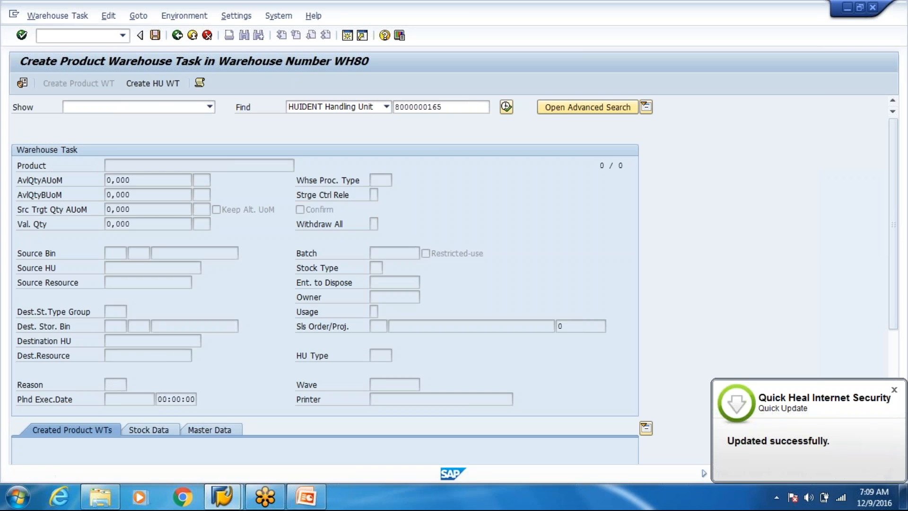
{"action": "key", "text": "F3"}
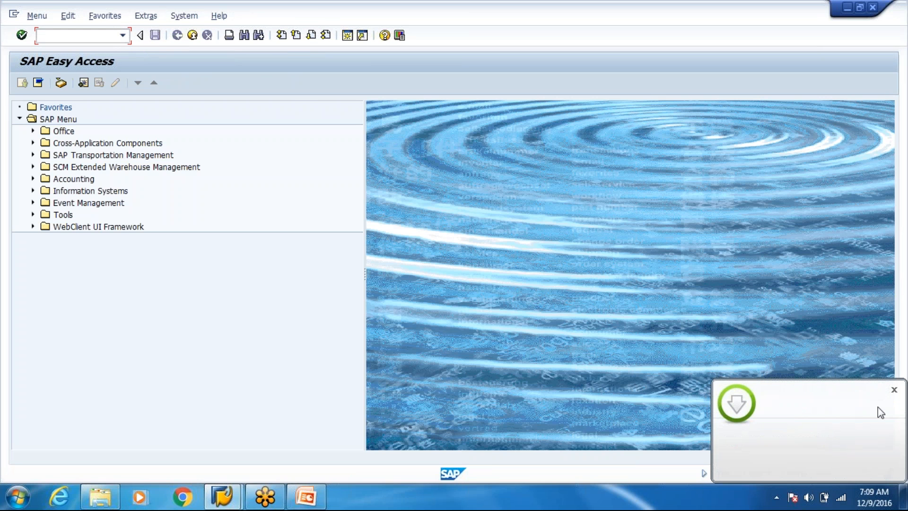
{"action": "left_click", "coordinate": [897, 393]}
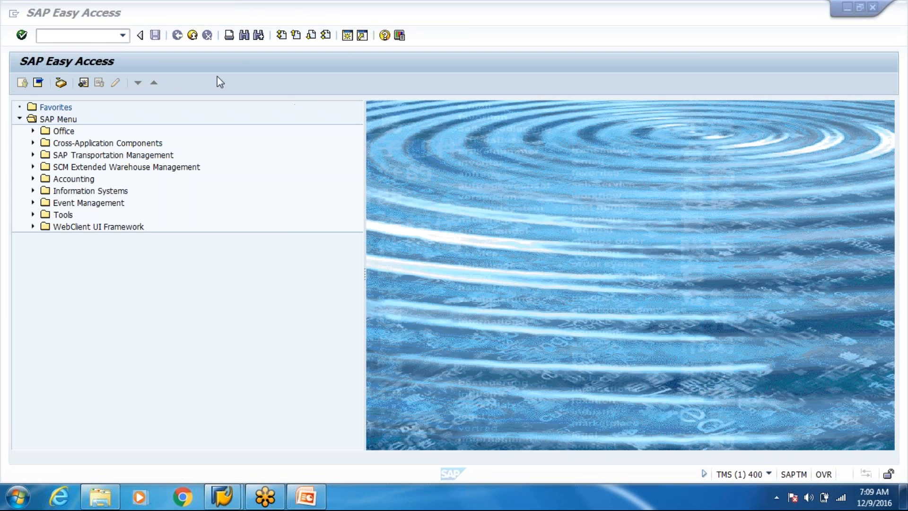
- Reopen HU warehouse task creation for warehouse WH80
{"action": "left_click", "coordinate": [123, 36]}
{"action": "left_click", "coordinate": [95, 49]}
{"action": "key", "text": "Return"}
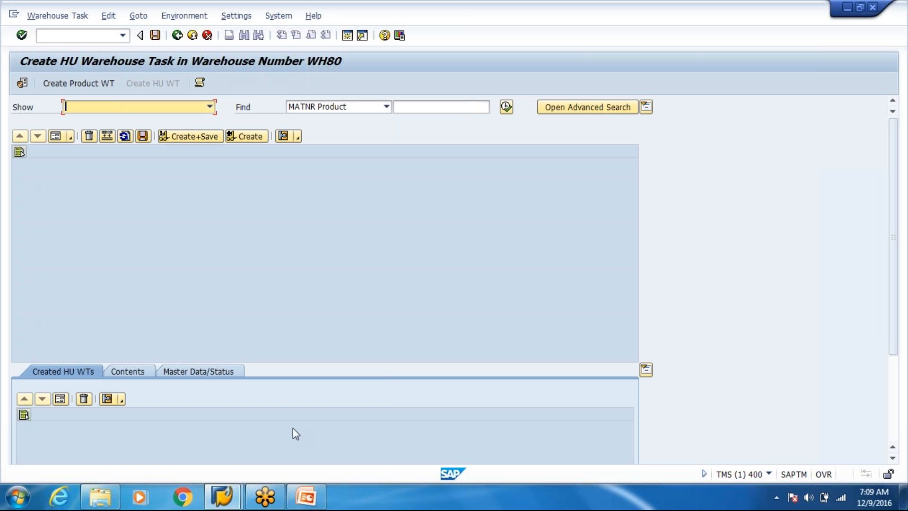
- Look up the posting change transaction code on the PowerPoint slide, and open transaction /SCWM/POST in SAP
{"action": "mouse_move", "coordinate": [314, 505]}
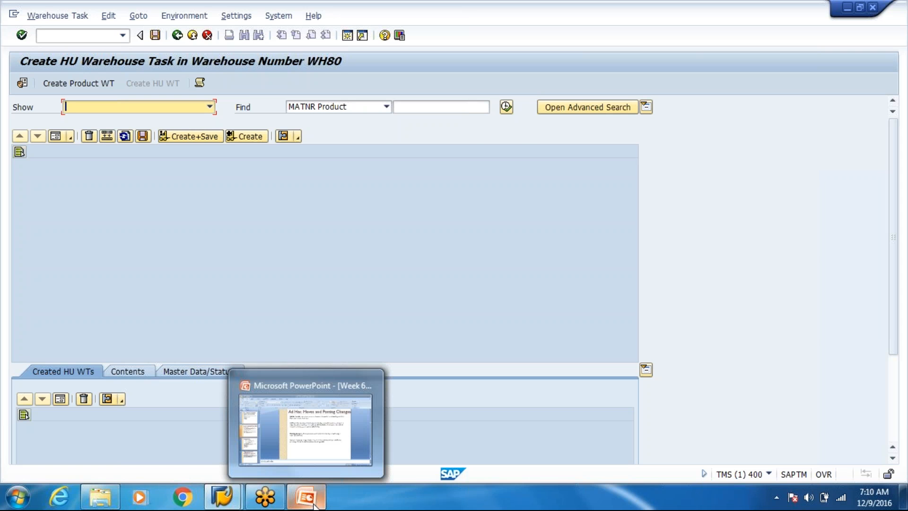
{"action": "left_click", "coordinate": [325, 461]}
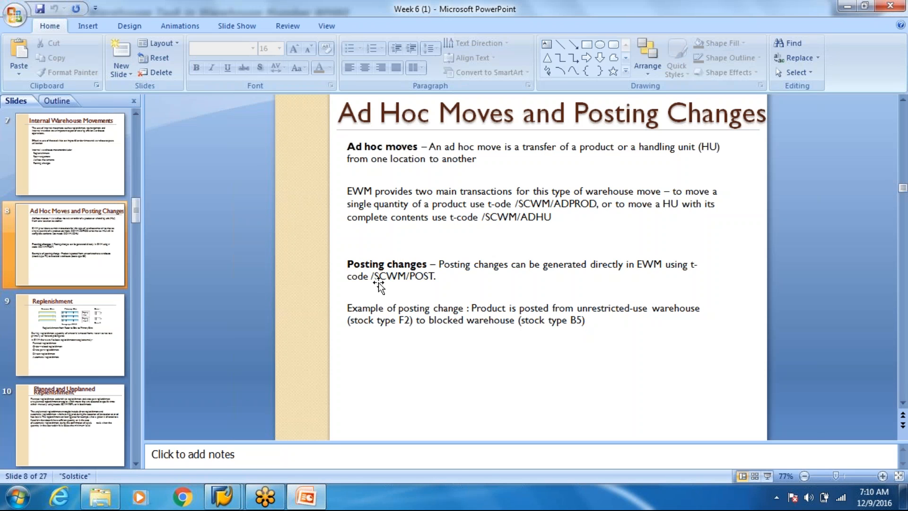
{"action": "key", "text": "alt+Tab"}
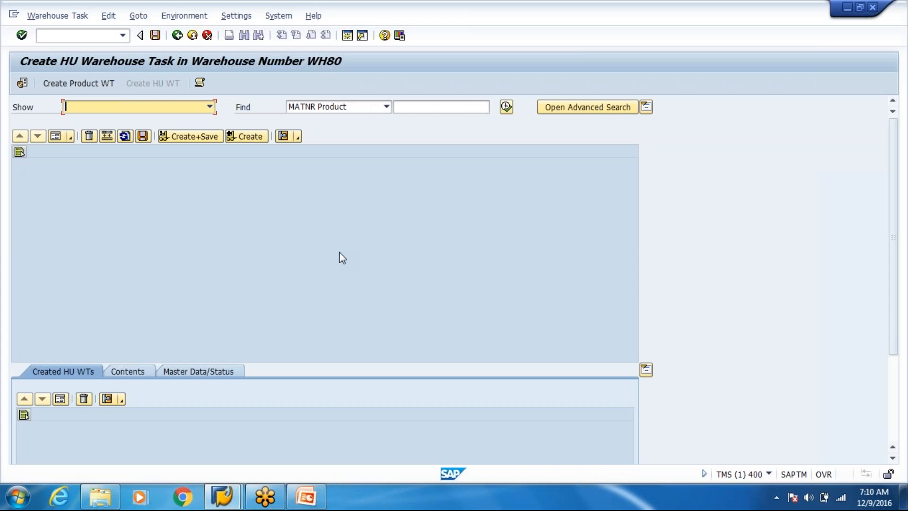
{"action": "type", "text": "/n/scwm/post"}
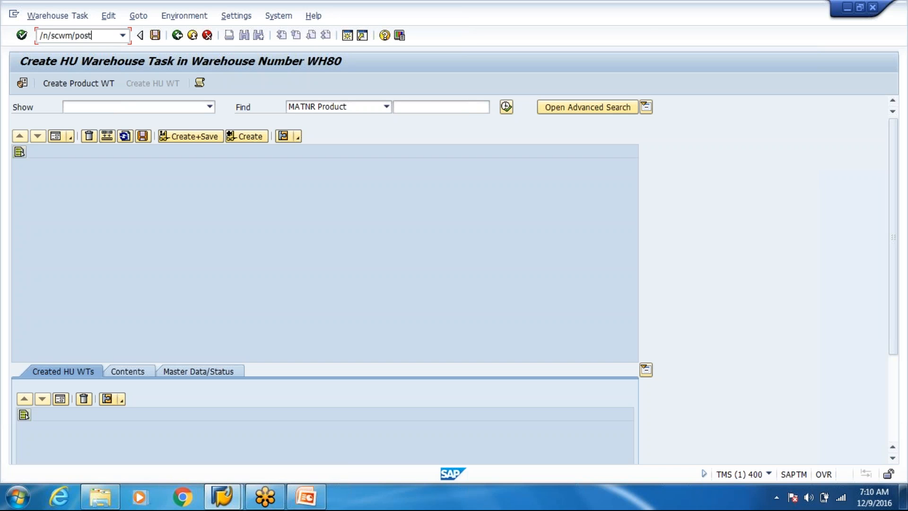
{"action": "key", "text": "Return"}
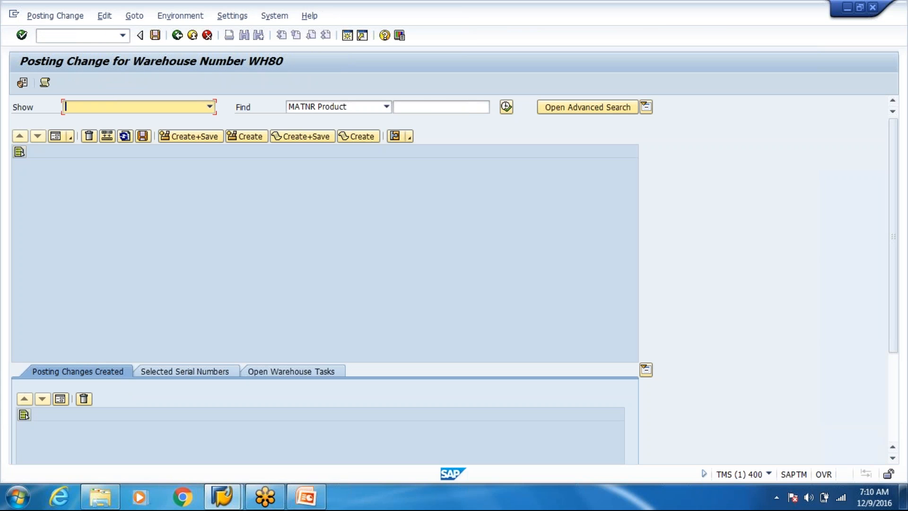
- Find the stock of product T-F100 for posting change and show the last stock line in form view
{"action": "left_click", "coordinate": [429, 107]}
{"action": "key", "text": "BackSpace"}
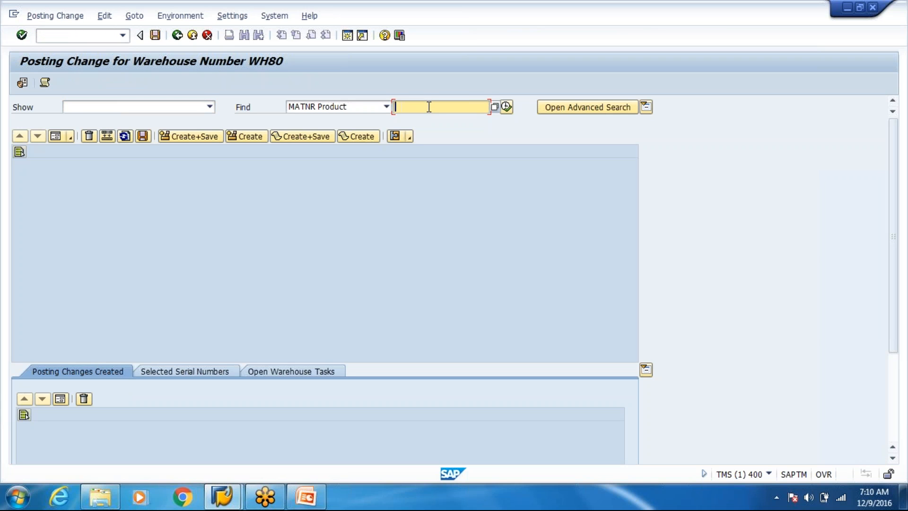
{"action": "type", "text": "T-F100"}
{"action": "left_click", "coordinate": [506, 107]}
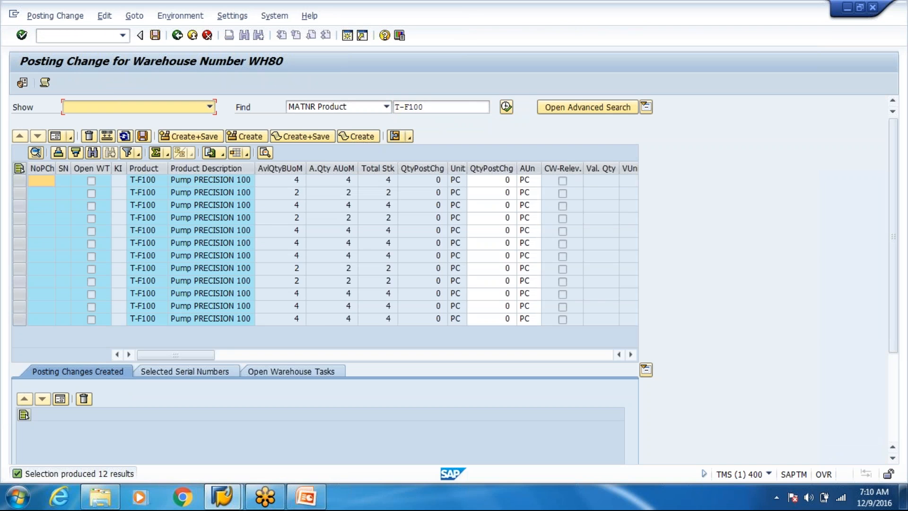
{"action": "left_click", "coordinate": [19, 319]}
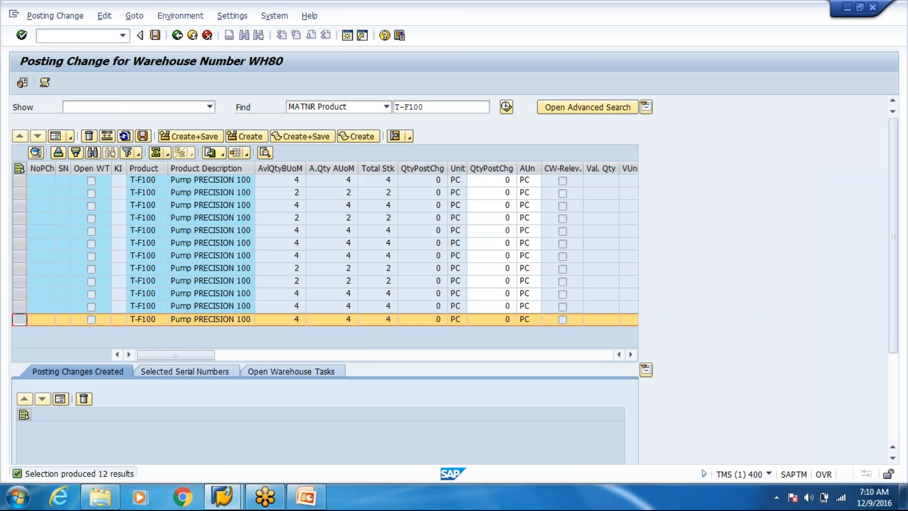
{"action": "left_click", "coordinate": [55, 136]}
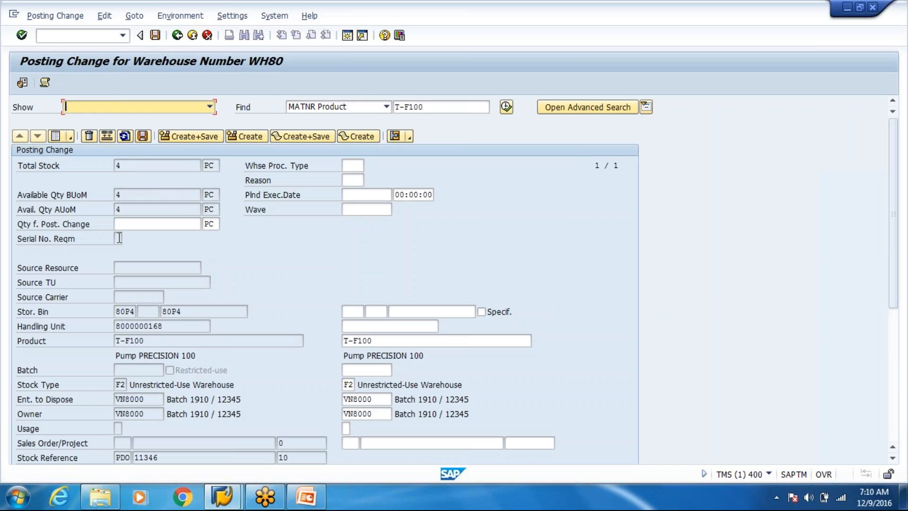
- Set the quantity for the posting change to 4 PC and the warehouse process type to 4010
{"action": "left_click", "coordinate": [122, 219]}
{"action": "type", "text": "4"}
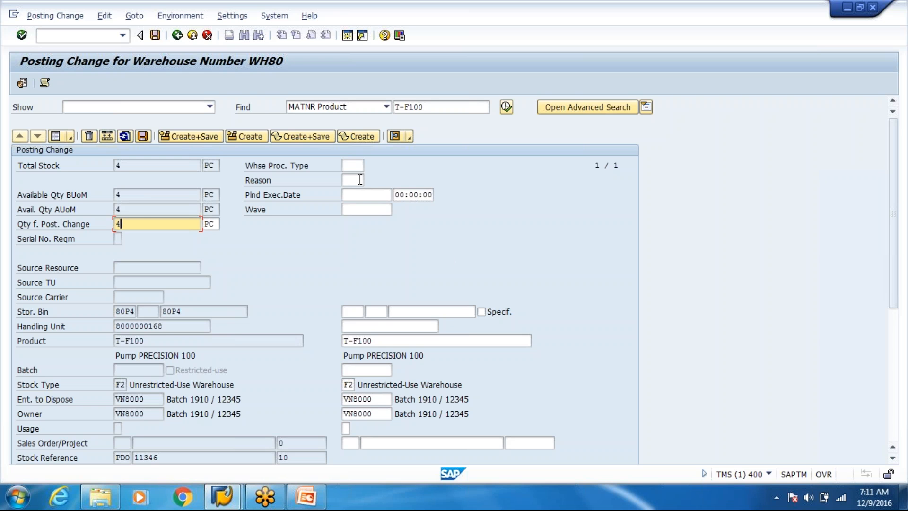
{"action": "left_click", "coordinate": [351, 167]}
{"action": "type", "text": "4010"}
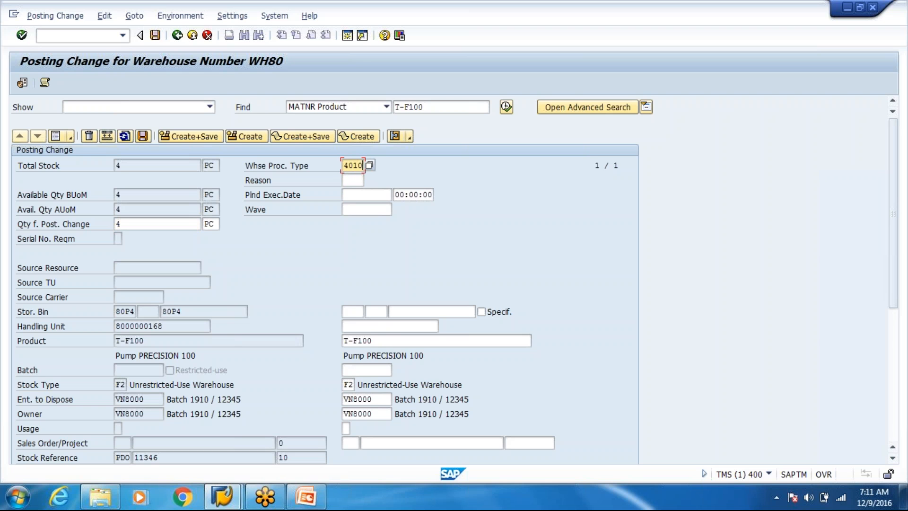
- Set the destination stock type to B6, create and save the posting change, and close the message log
{"action": "left_click", "coordinate": [351, 387]}
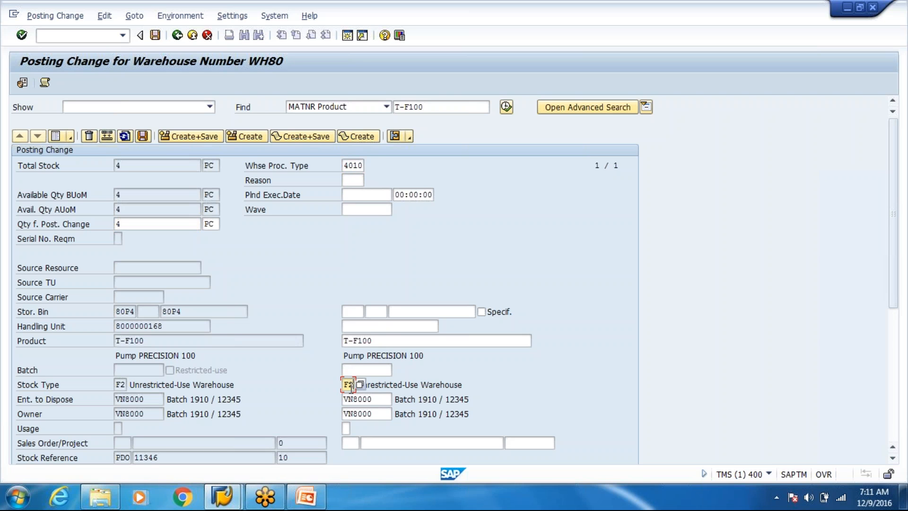
{"action": "key", "text": "BackSpace"}
{"action": "key", "text": "BackSpace"}
{"action": "type", "text": "B6"}
{"action": "key", "text": "Return"}
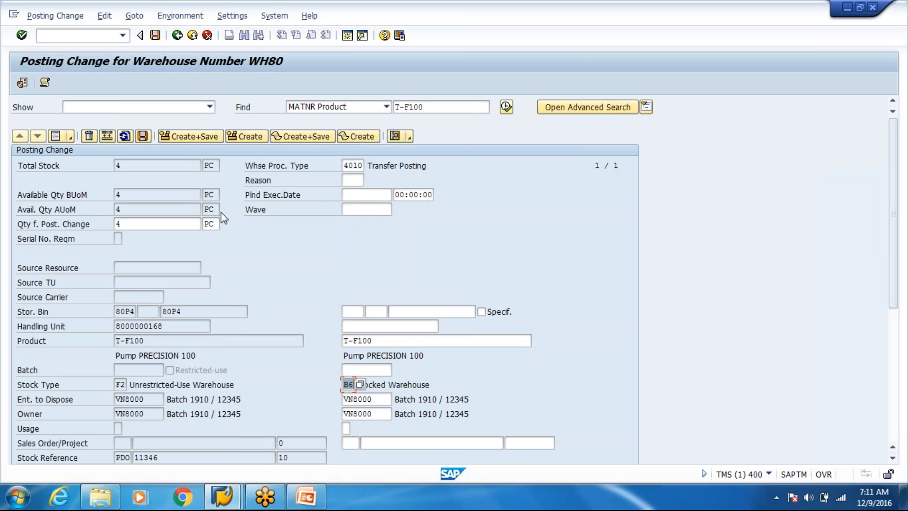
{"action": "left_click", "coordinate": [192, 137]}
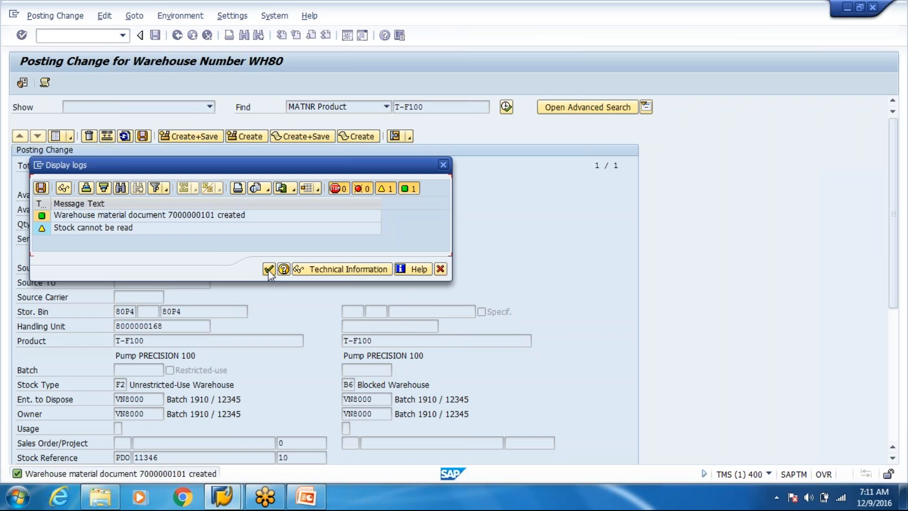
{"action": "left_click", "coordinate": [268, 269]}
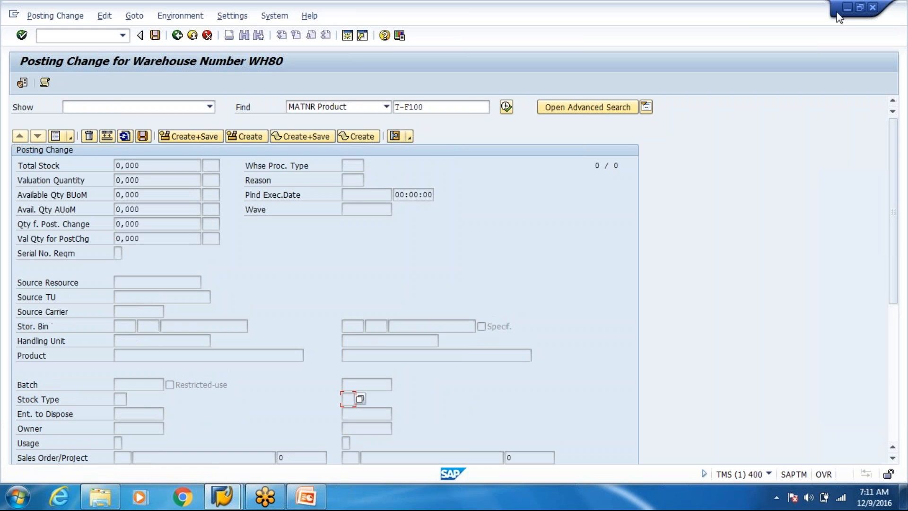
- Switch to SAP Logon and open the logon screen of the ECC new system
{"action": "left_click", "coordinate": [741, 16]}
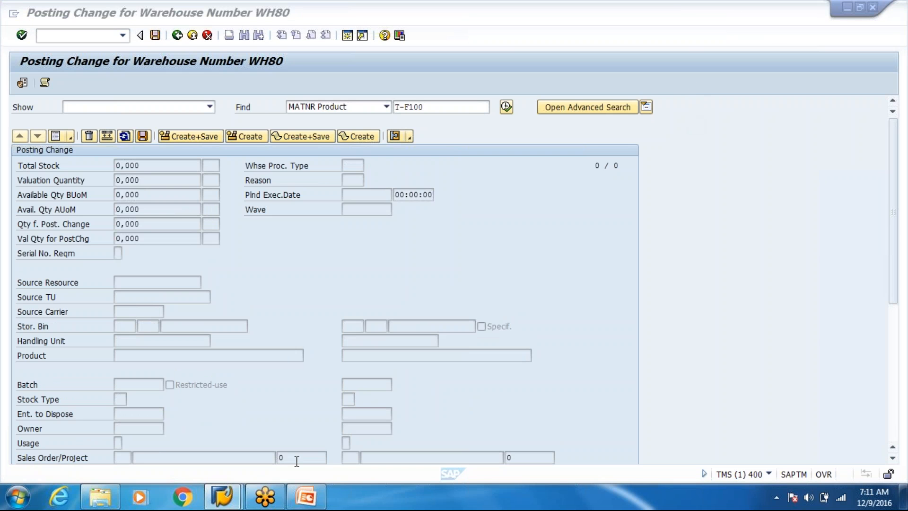
{"action": "left_click", "coordinate": [231, 494]}
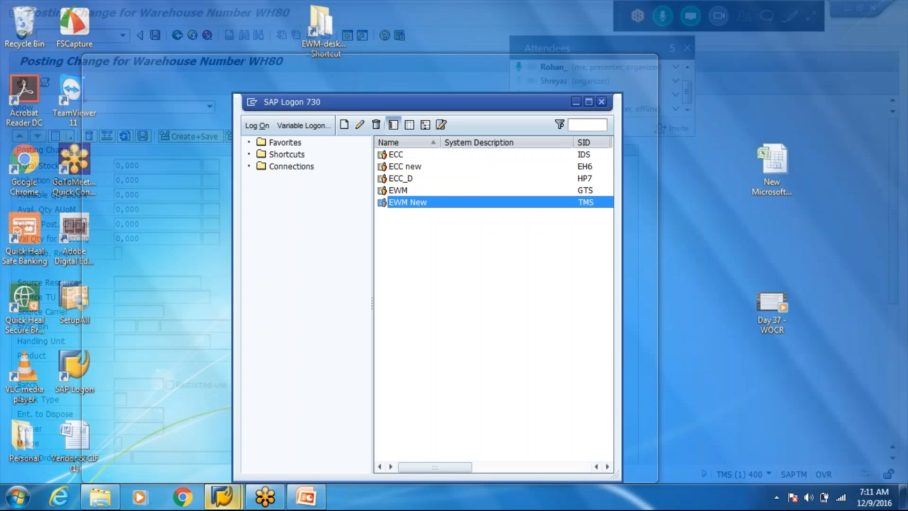
{"action": "left_click", "coordinate": [170, 440]}
{"action": "left_click", "coordinate": [406, 166]}
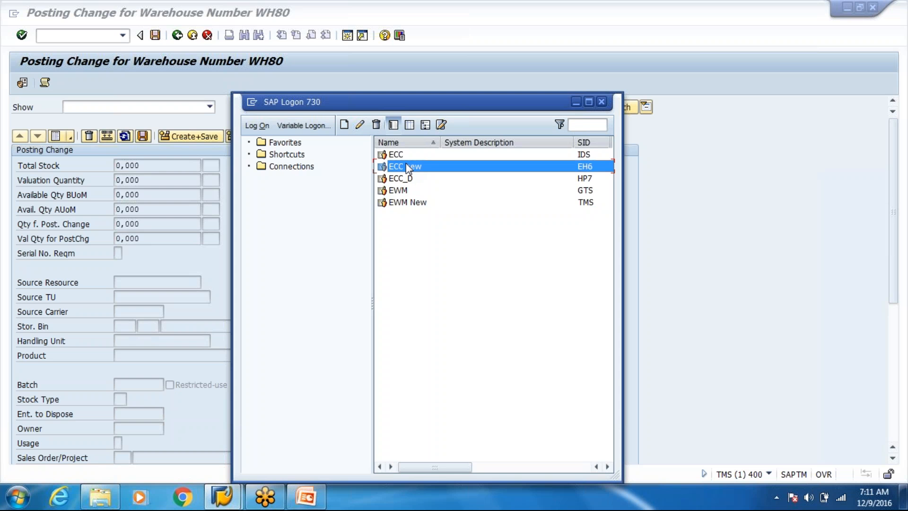
{"action": "double_click", "coordinate": [405, 162]}
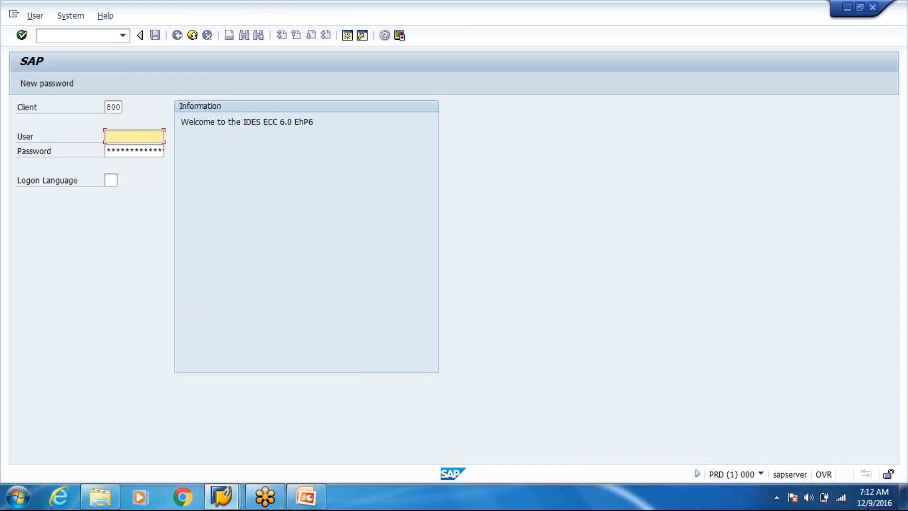
- Log on to the ECC system in client 800 with the user name and the account password
{"action": "type", "text": "t"}
{"action": "key", "text": "Tab"}
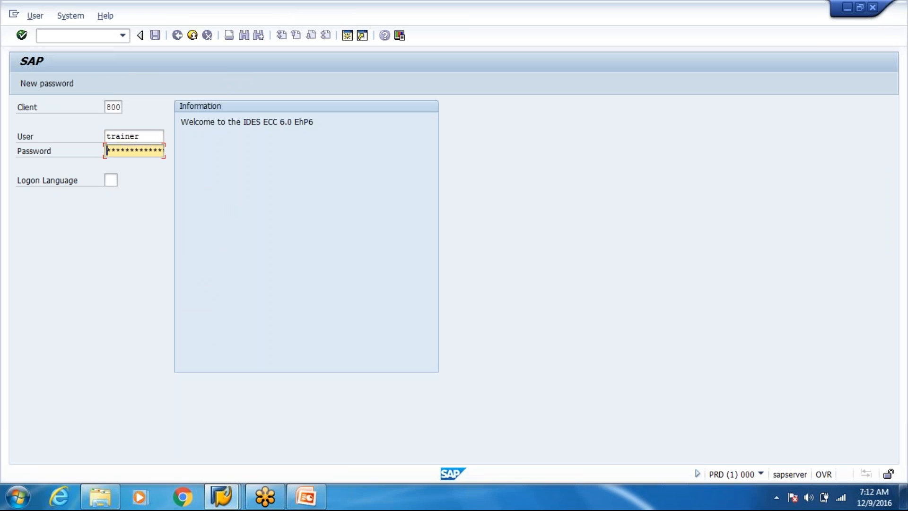
{"action": "type", "text": "*********"}
{"action": "key", "text": "Return"}
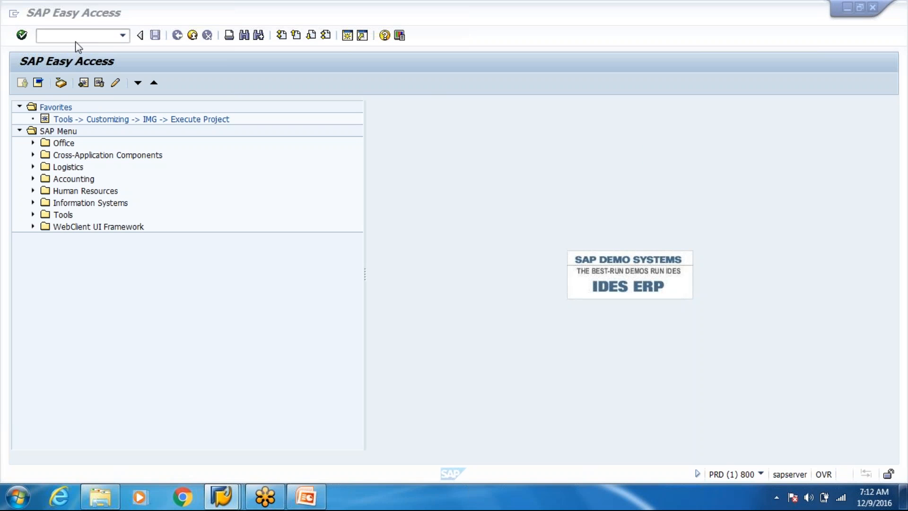
- Run the material document list (MB51) for posting date 09.12.2016
{"action": "type", "text": "mb"}
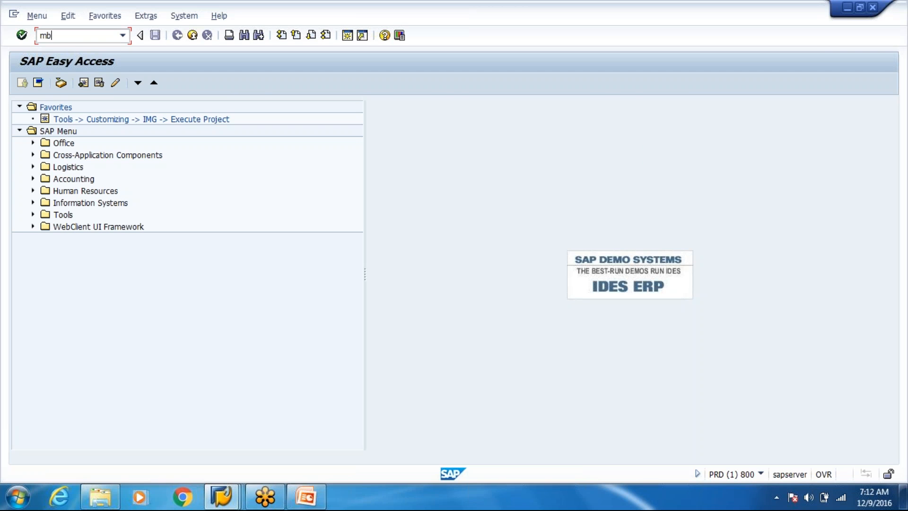
{"action": "type", "text": "51"}
{"action": "key", "text": "Return"}
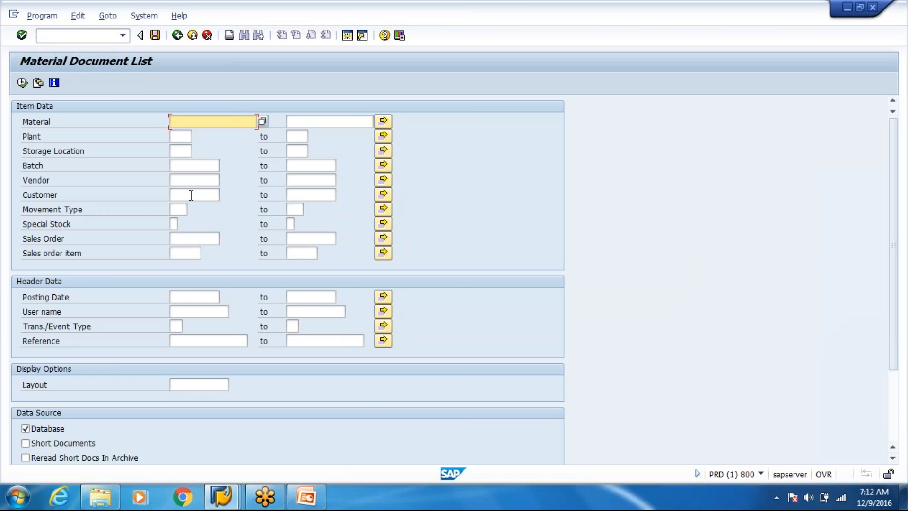
{"action": "left_click", "coordinate": [194, 296]}
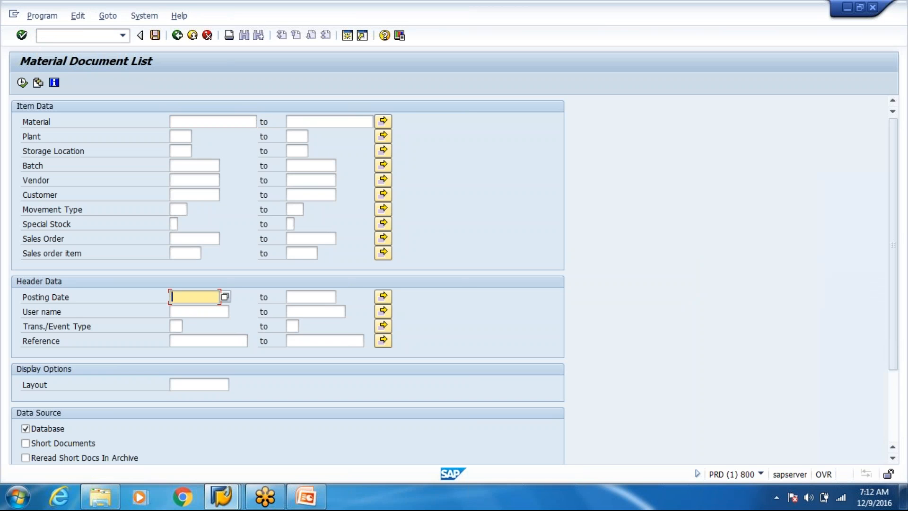
{"action": "left_click", "coordinate": [225, 299]}
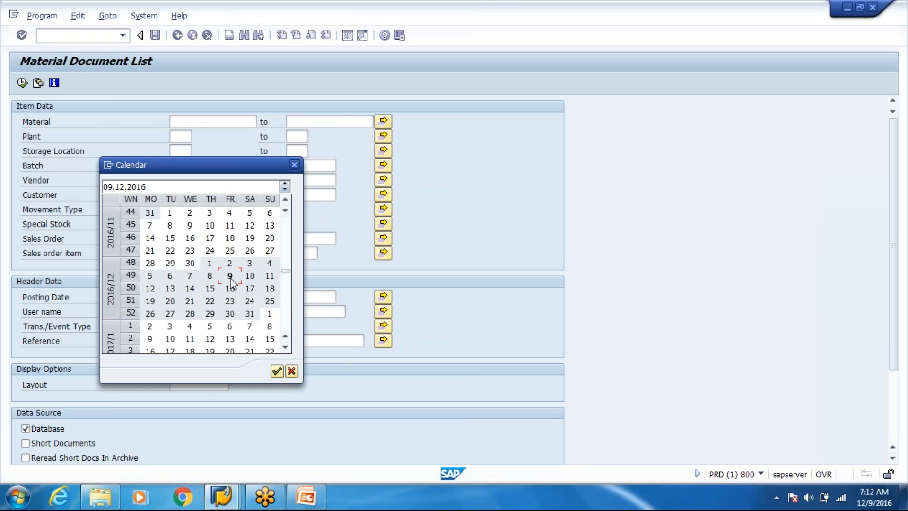
{"action": "double_click", "coordinate": [230, 276]}
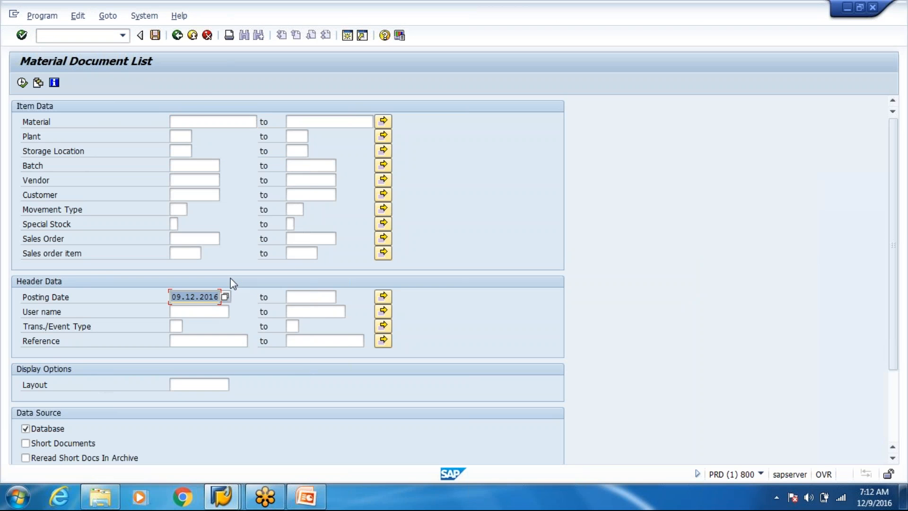
{"action": "left_click", "coordinate": [22, 83]}
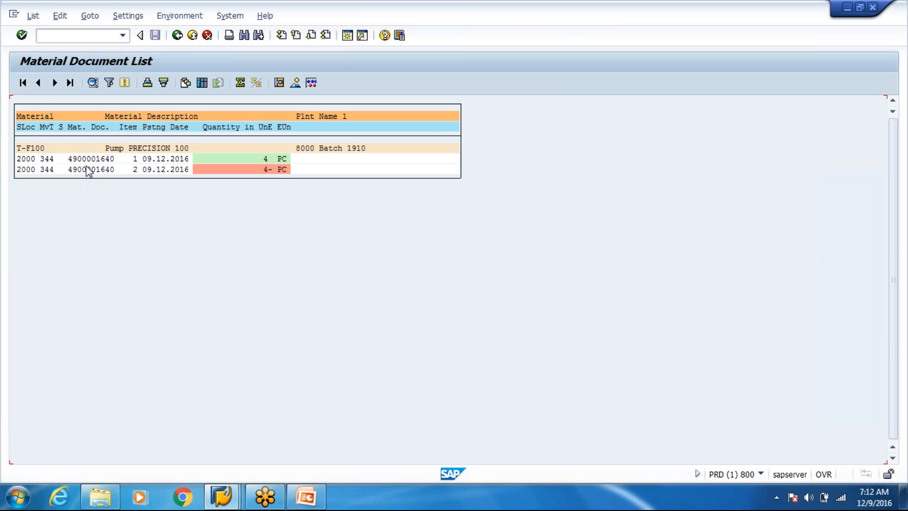
- Open the T-F100 material document from the list and examine its quantity and movement type details
{"action": "double_click", "coordinate": [89, 163]}
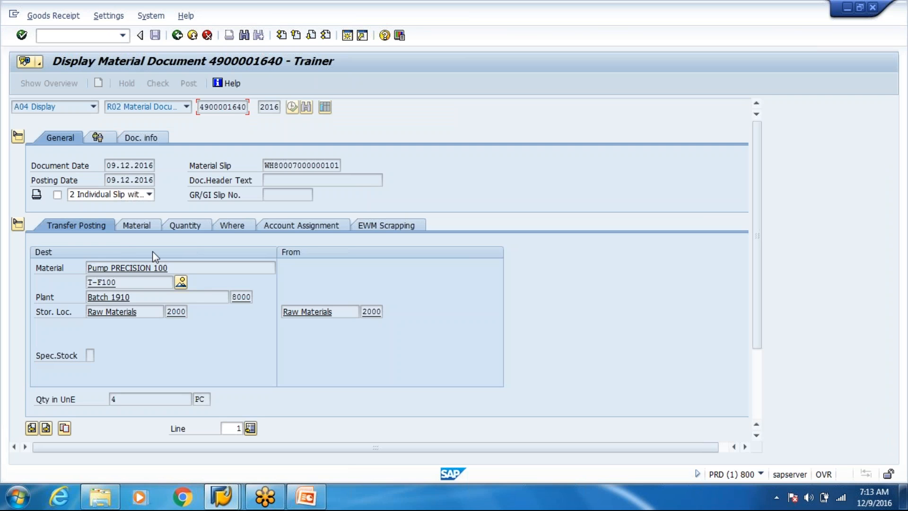
{"action": "left_click", "coordinate": [191, 226]}
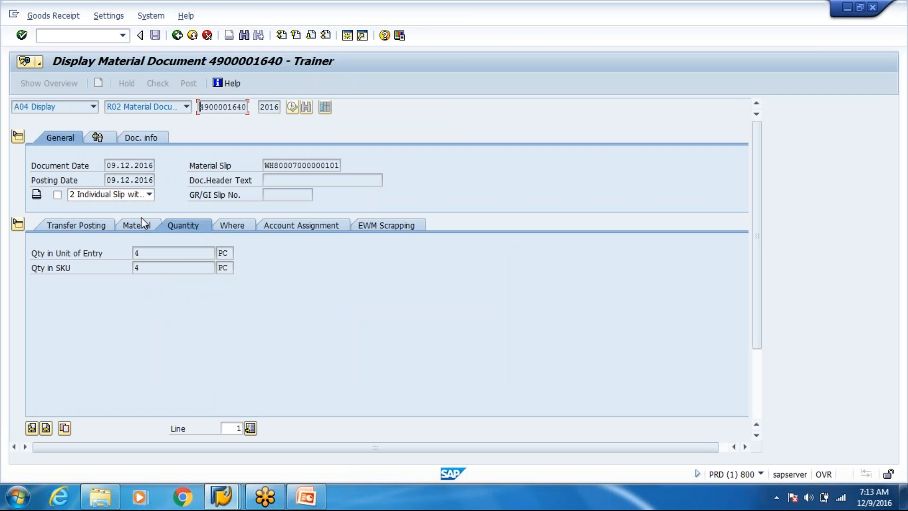
{"action": "left_click", "coordinate": [225, 228]}
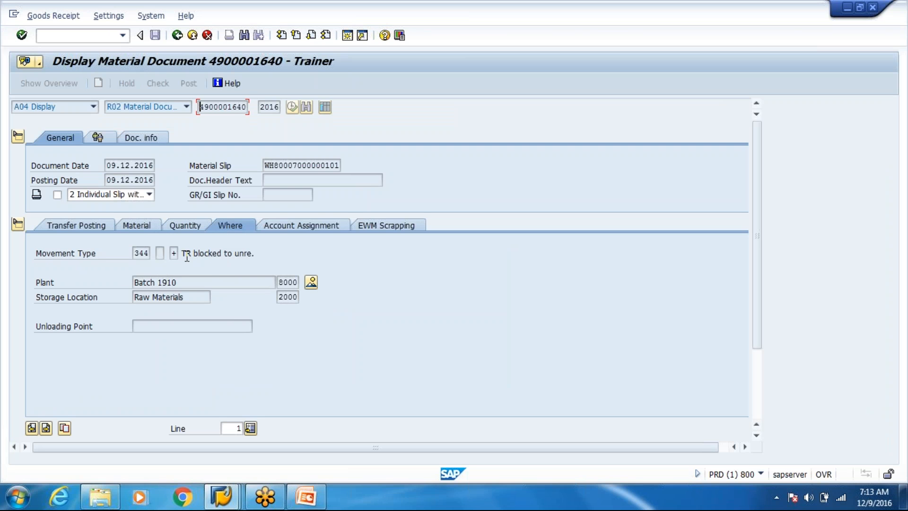
{"action": "left_click_drag", "start_coordinate": [183, 254], "coordinate": [262, 307]}
{"action": "left_click", "coordinate": [261, 307]}
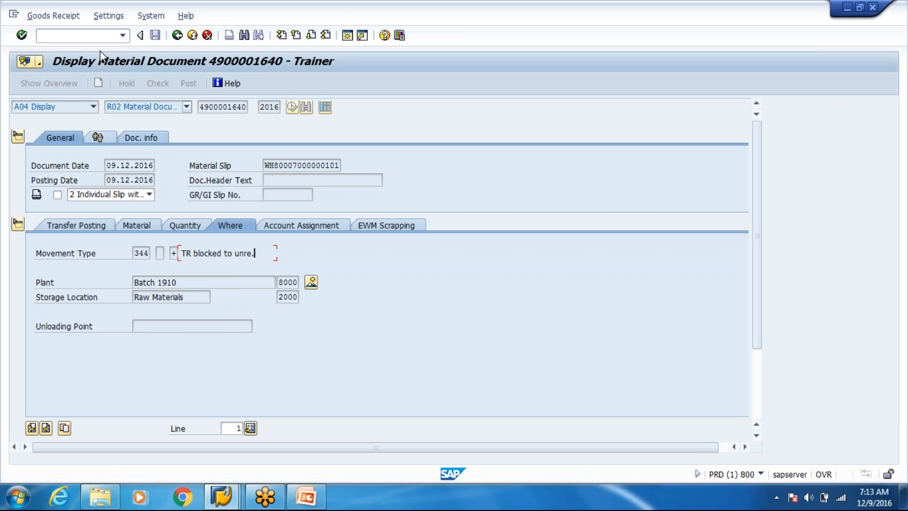
- Run the stock overview (MMBE) for material T-F100
{"action": "type", "text": "/nmmbe"}
{"action": "key", "text": "Return"}
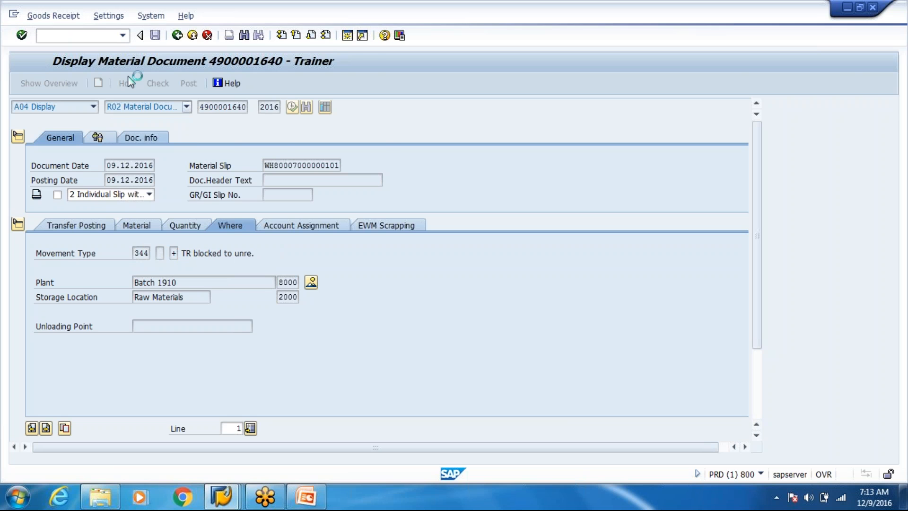
{"action": "type", "text": "T-f100"}
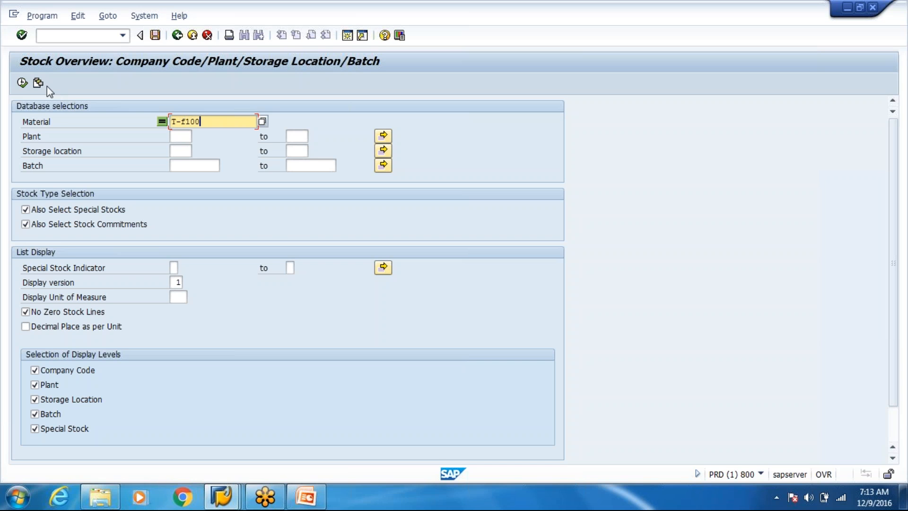
{"action": "left_click", "coordinate": [23, 83]}
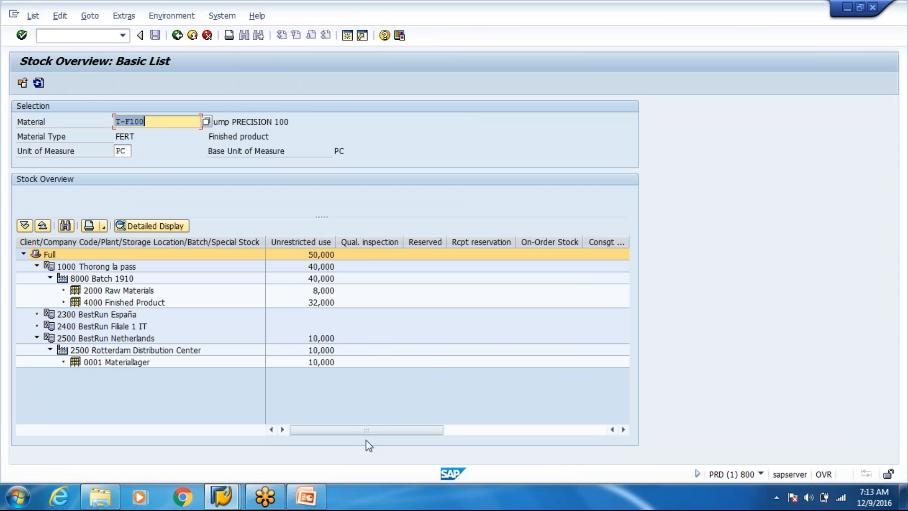
- Examine the unrestricted-use and blocked stock of T-F100 in plant 8000, storage location 2000
{"action": "left_click", "coordinate": [315, 283]}
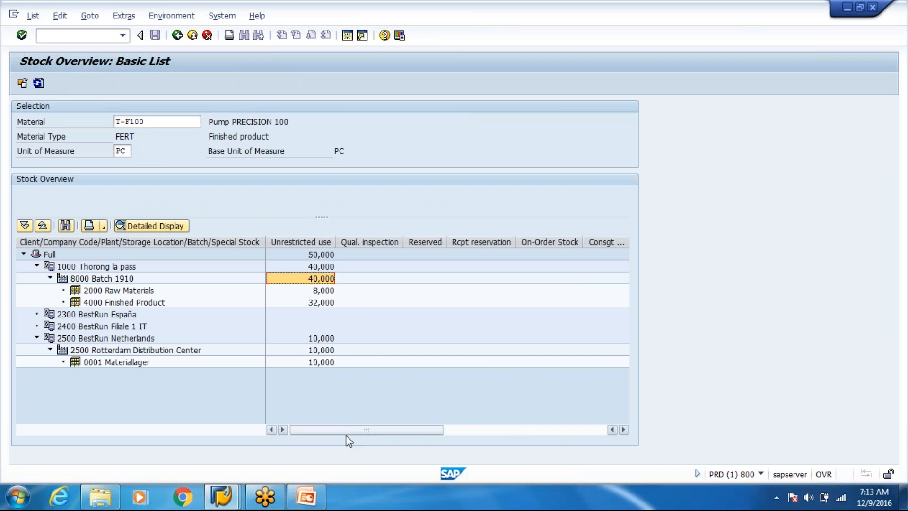
{"action": "left_click_drag", "start_coordinate": [348, 433], "coordinate": [411, 435]}
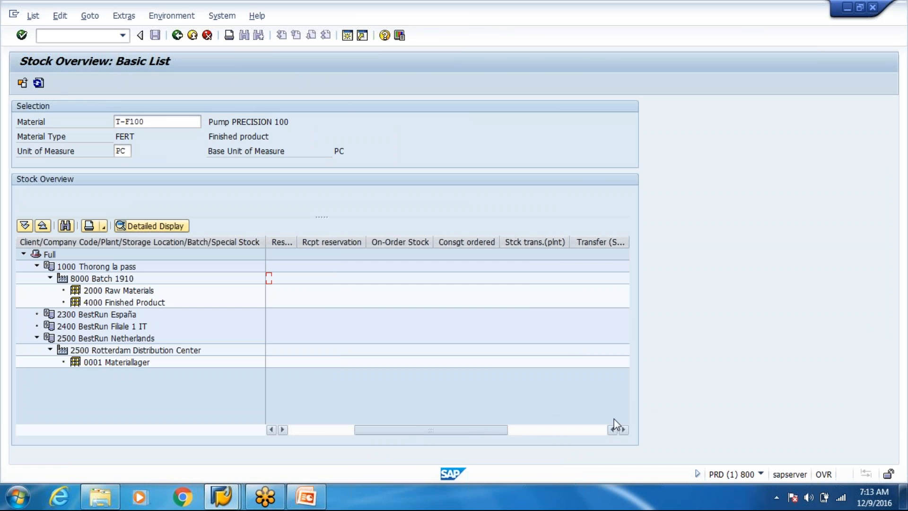
{"action": "left_click", "coordinate": [604, 429]}
{"action": "left_click", "coordinate": [617, 292]}
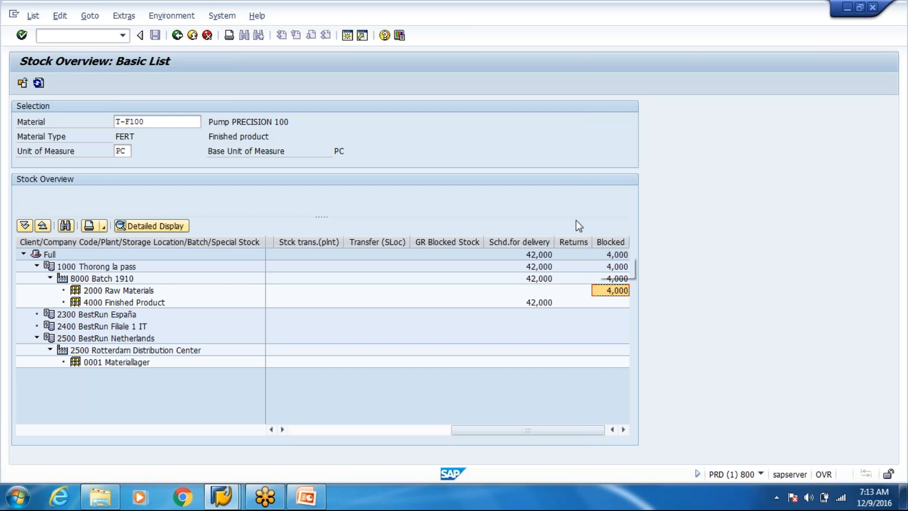
- Leave the stock overview and log off the ECC system, closing the SAP Logon window to return to the EWM posting change
{"action": "left_click", "coordinate": [192, 36]}
{"action": "left_click", "coordinate": [193, 36]}
{"action": "left_click", "coordinate": [153, 246]}
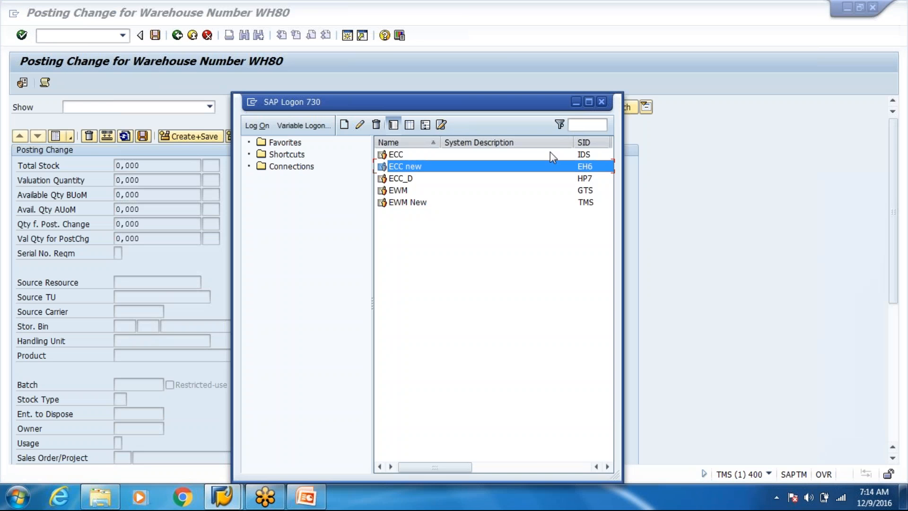
{"action": "left_click", "coordinate": [601, 102]}
- Search again for product T-F100 in warehouse WH80 and examine the storage bins, handling units and stock types of the stock lines
{"action": "left_click", "coordinate": [506, 106]}
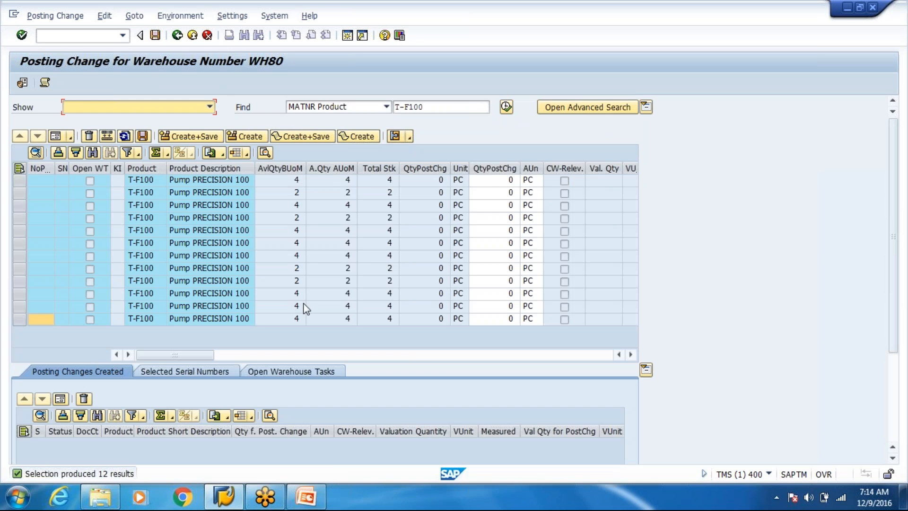
{"action": "left_click", "coordinate": [407, 356]}
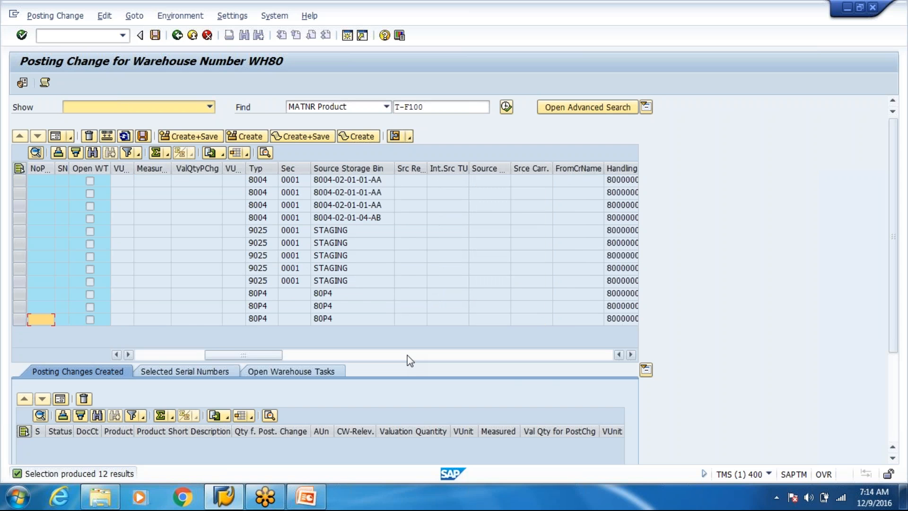
{"action": "left_click", "coordinate": [407, 356]}
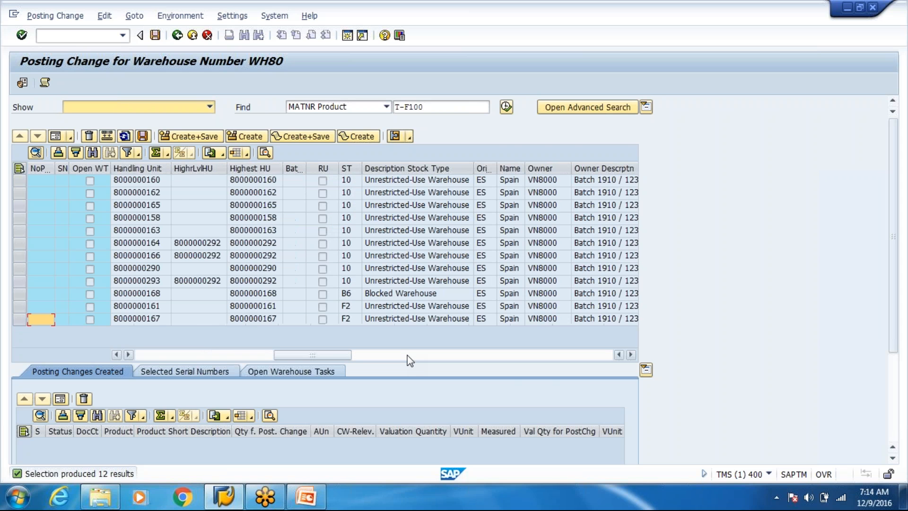
{"action": "left_click", "coordinate": [407, 355]}
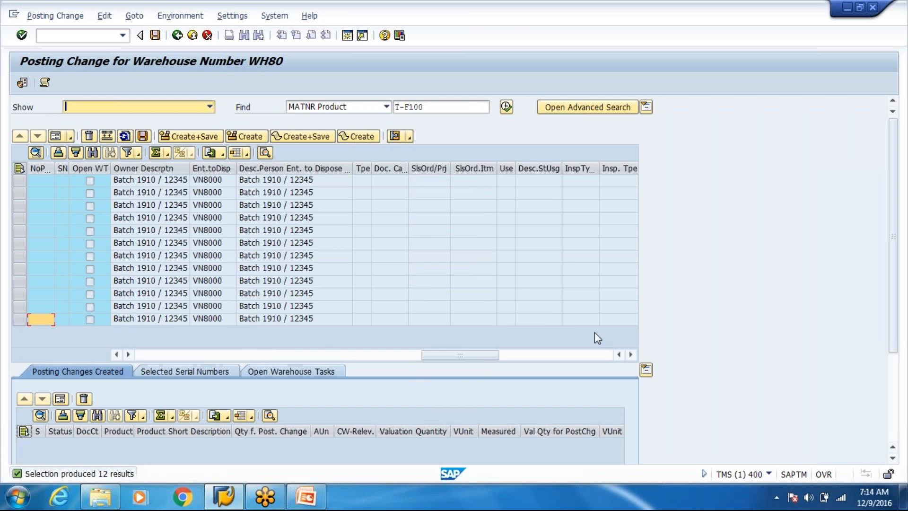
{"action": "left_click", "coordinate": [597, 355]}
{"action": "left_click_drag", "start_coordinate": [543, 360], "coordinate": [149, 307]}
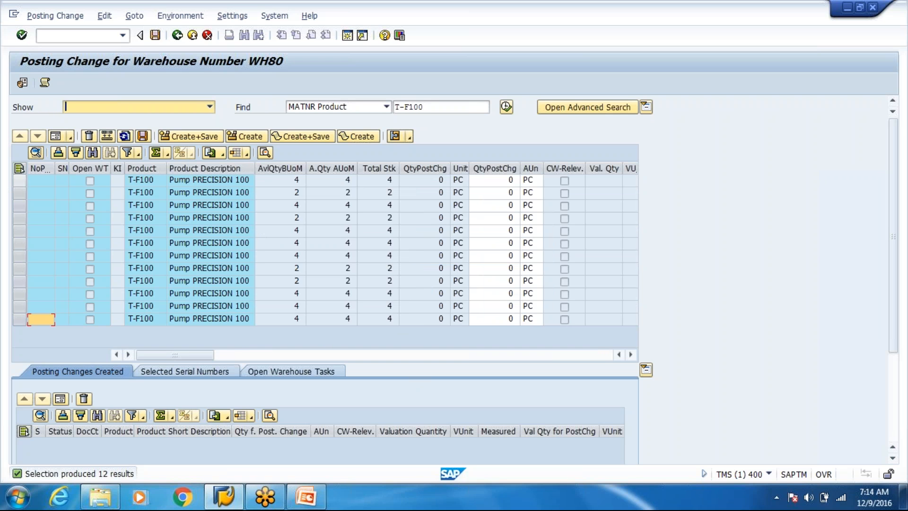
{"action": "left_click", "coordinate": [19, 180]}
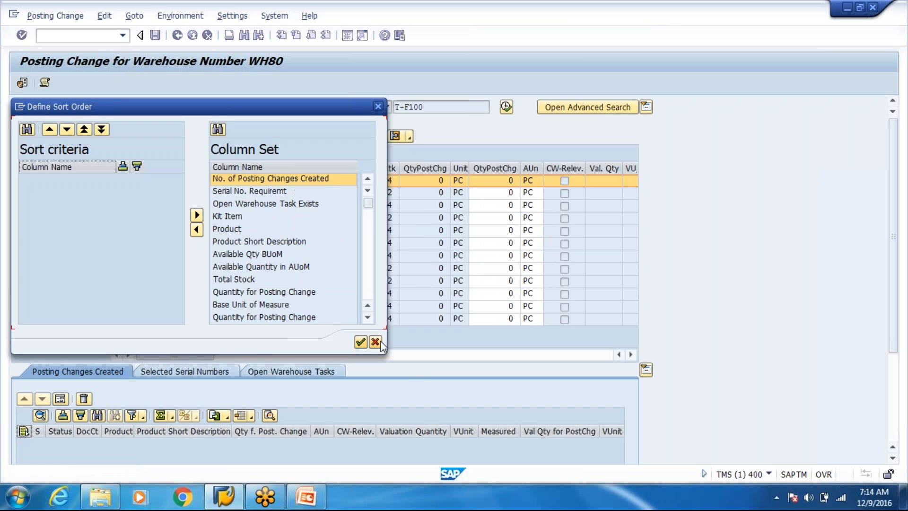
{"action": "left_click", "coordinate": [376, 340]}
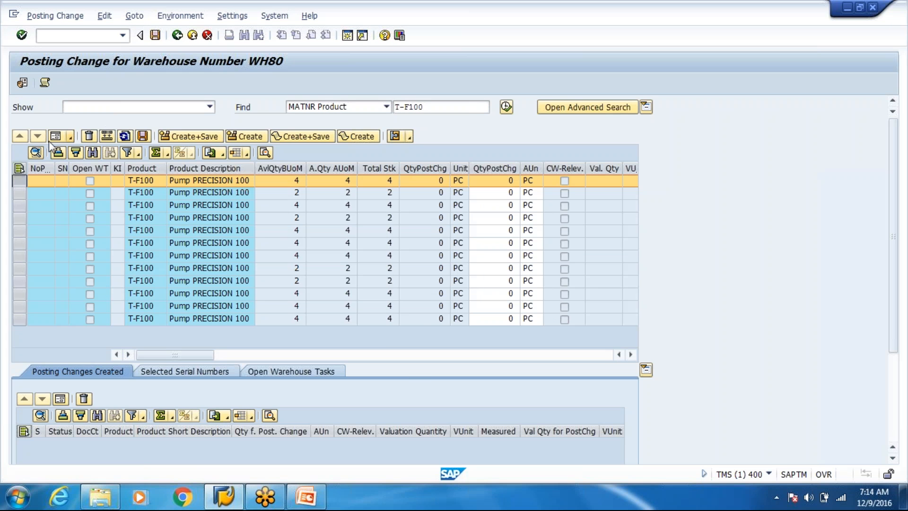
{"action": "left_click", "coordinate": [61, 136]}
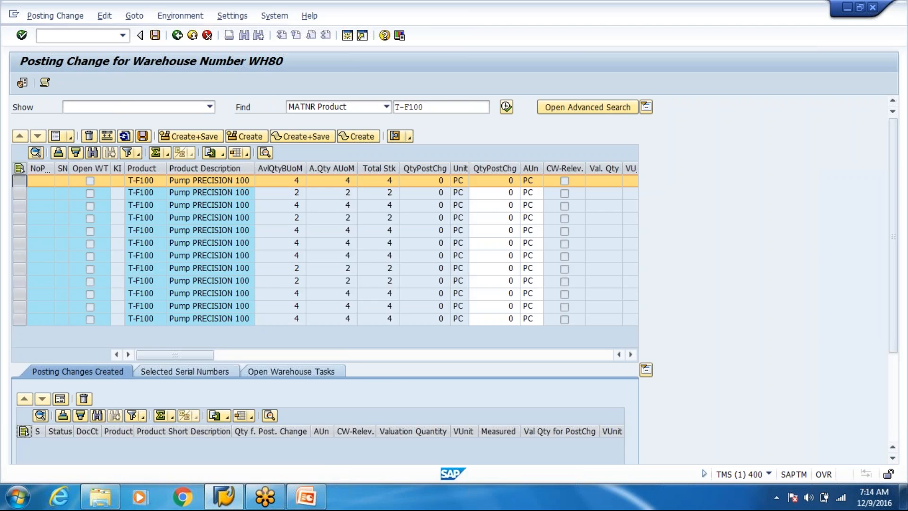
{"action": "left_click", "coordinate": [56, 138]}
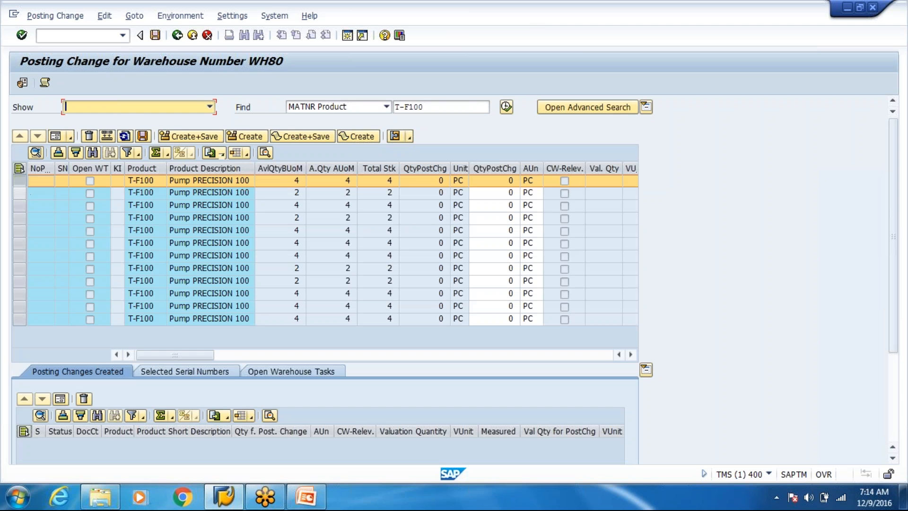
{"action": "left_click", "coordinate": [45, 192]}
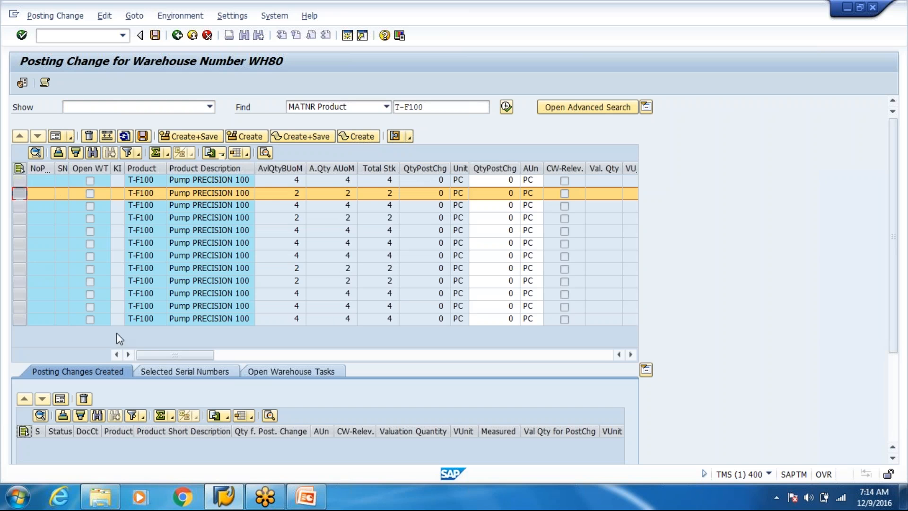
{"action": "left_click", "coordinate": [265, 358]}
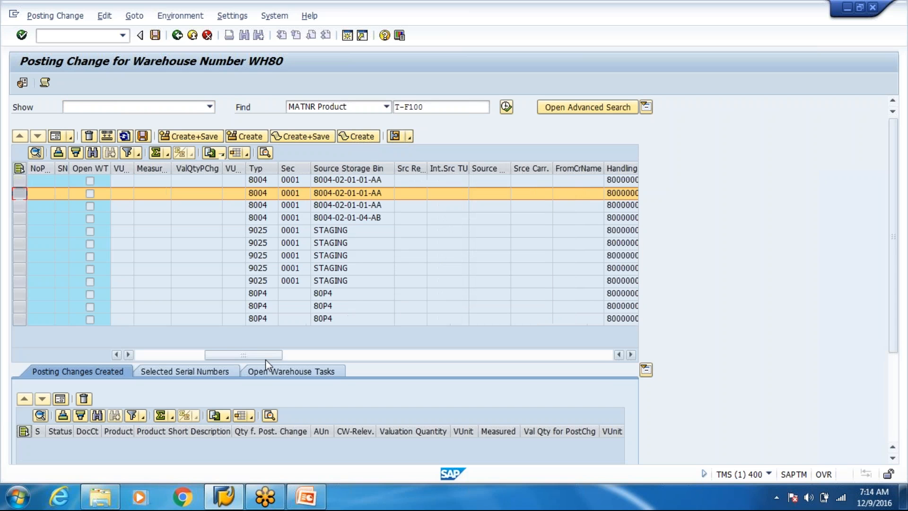
{"action": "left_click", "coordinate": [334, 356]}
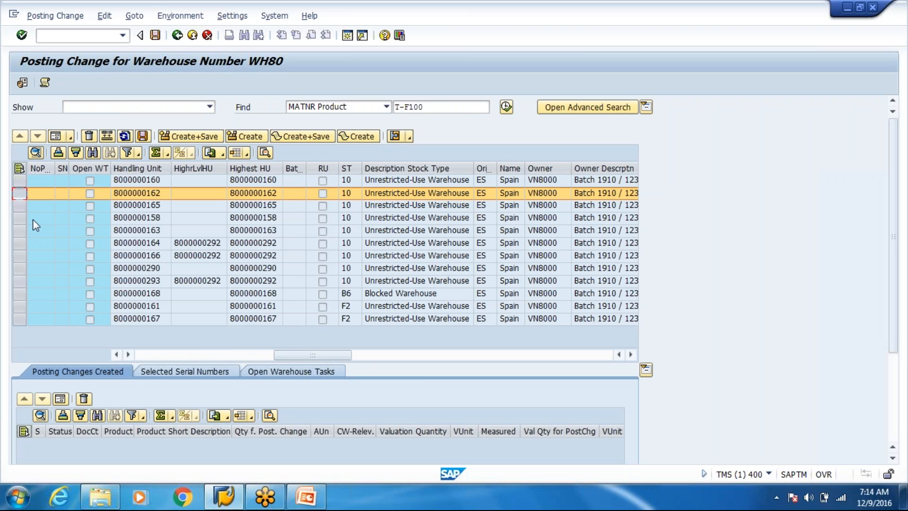
{"action": "left_click", "coordinate": [21, 295]}
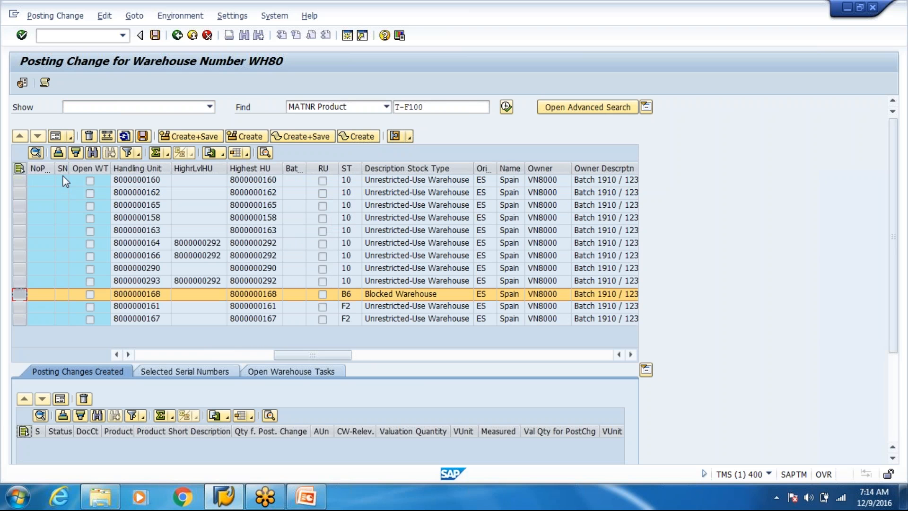
{"action": "left_click", "coordinate": [54, 137]}
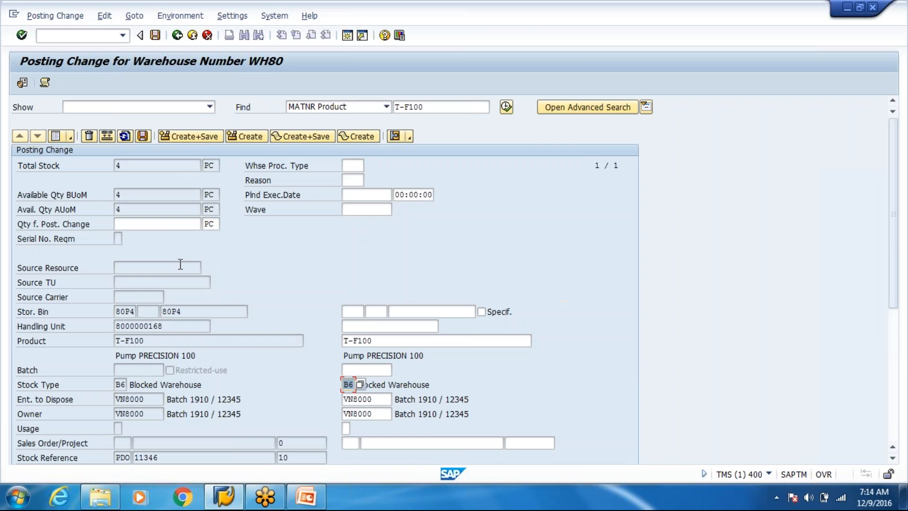
- Set the quantity for the posting change to 4 PC and the destination stock type to F2
{"action": "left_click", "coordinate": [154, 225]}
{"action": "type", "text": "4"}
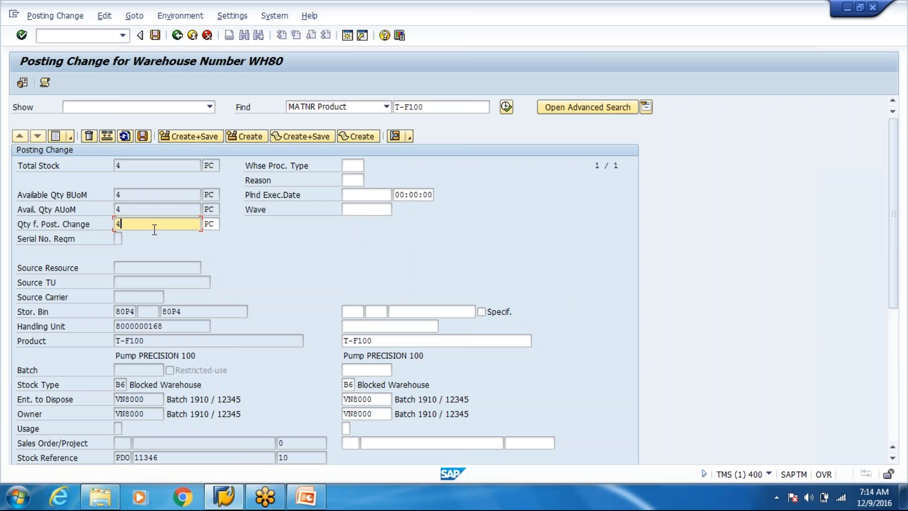
{"action": "left_click", "coordinate": [346, 385]}
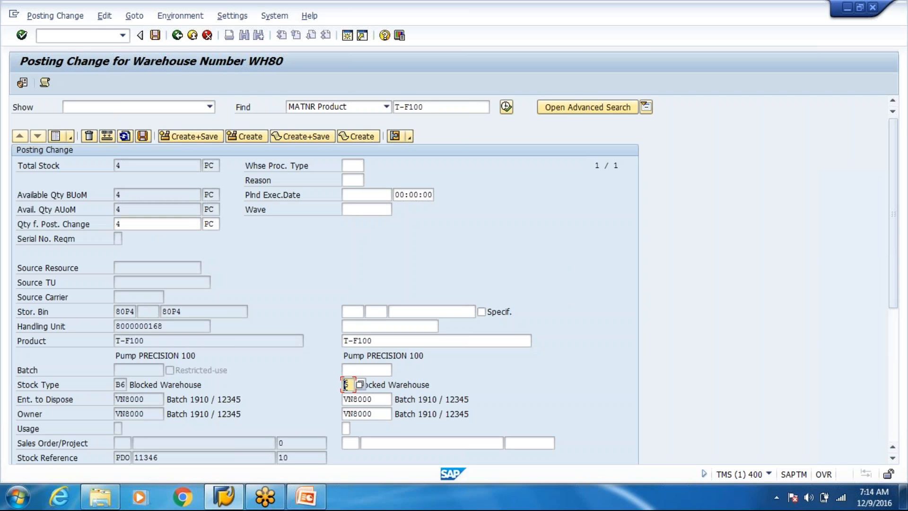
{"action": "type", "text": "F2"}
- Set the warehouse process type to 4010, and create and save the posting change from B6 to F2
{"action": "left_click", "coordinate": [352, 165]}
{"action": "left_click", "coordinate": [353, 178]}
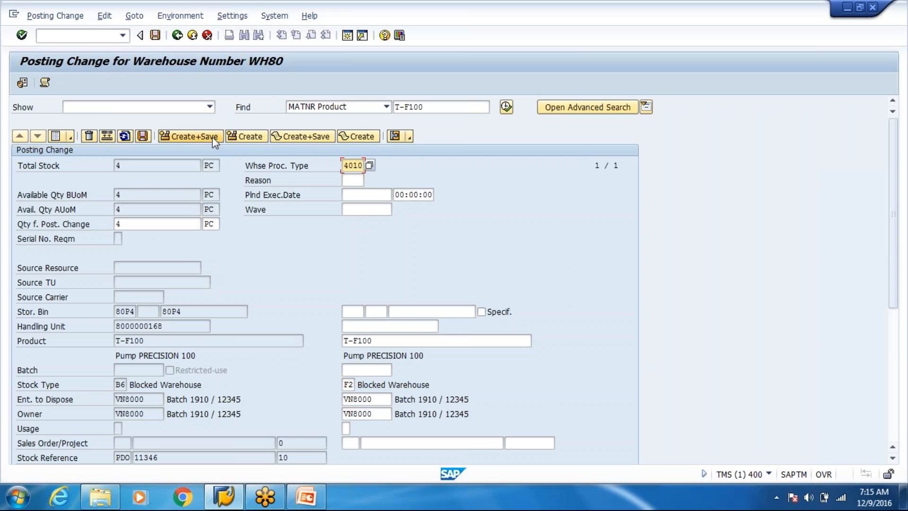
{"action": "left_click", "coordinate": [302, 137]}
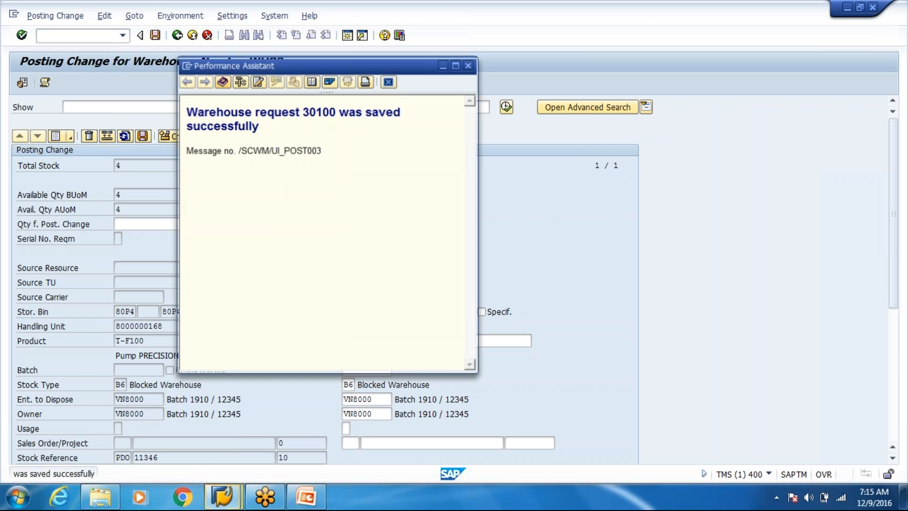
- Open the posting change maintenance transaction /scwm/im_pc and search for the posting change documents in WH80 without a filter
{"action": "left_click_drag", "start_coordinate": [304, 111], "coordinate": [340, 107]}
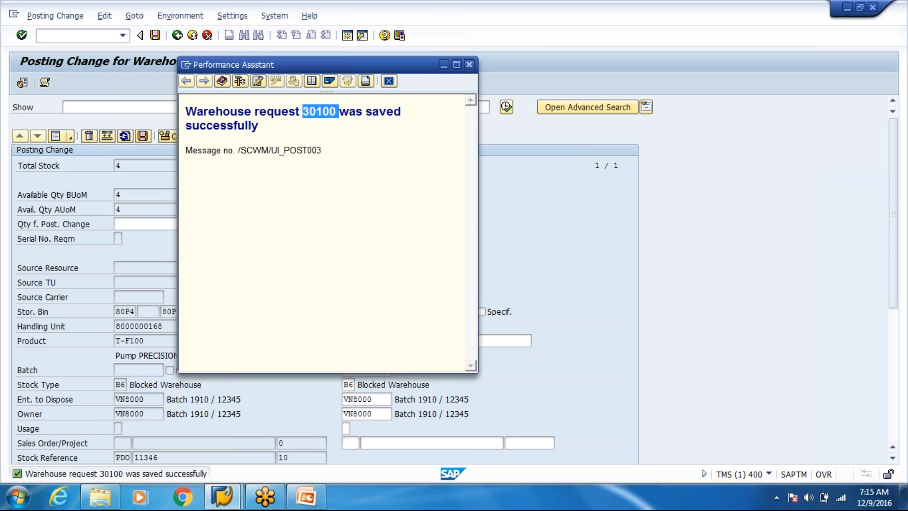
{"action": "left_click", "coordinate": [469, 64]}
{"action": "left_click", "coordinate": [85, 34]}
{"action": "type", "text": "/n/scwm/im_pc"}
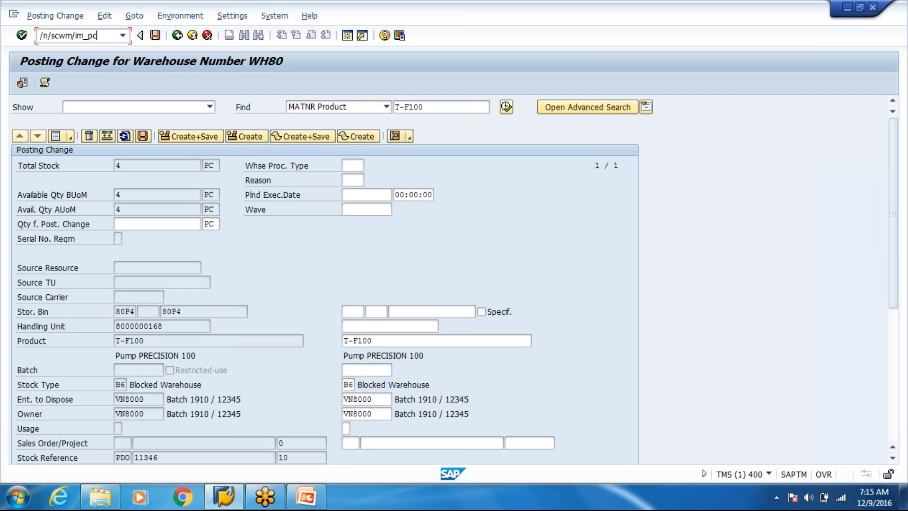
{"action": "key", "text": "Return"}
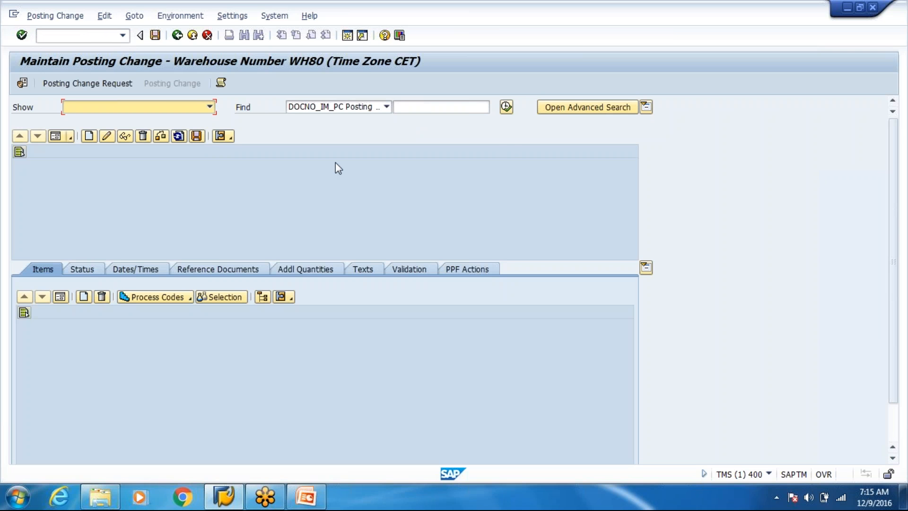
{"action": "left_click", "coordinate": [506, 107]}
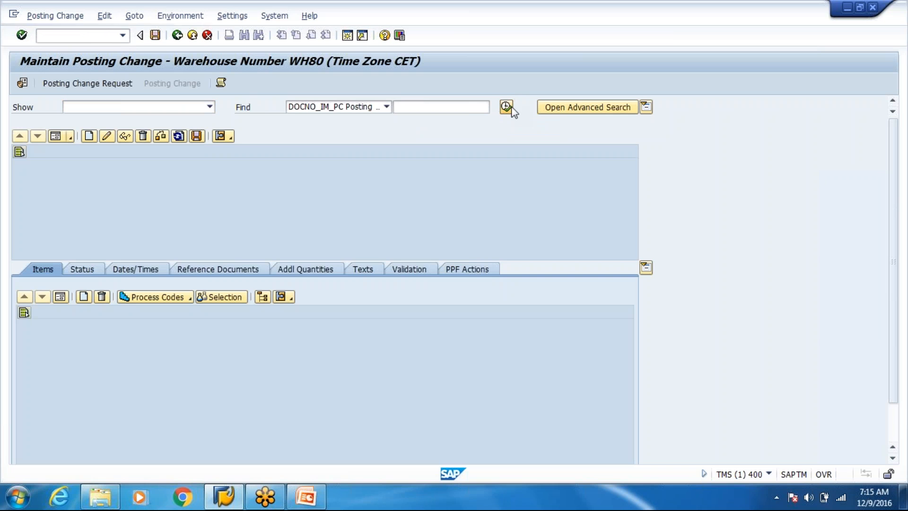
{"action": "left_click", "coordinate": [185, 260]}
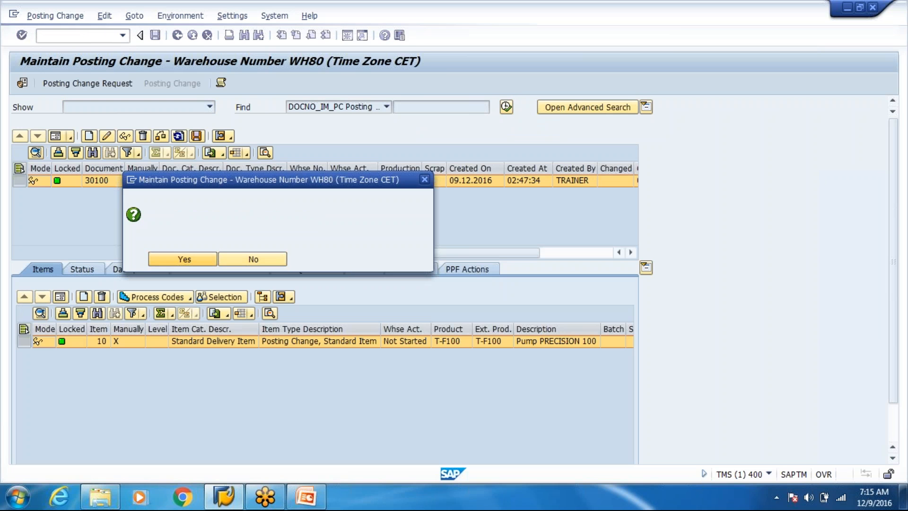
- Open warehouse task creation for posting change 30100, try to create and save its task, and close the log
{"action": "left_click", "coordinate": [56, 15]}
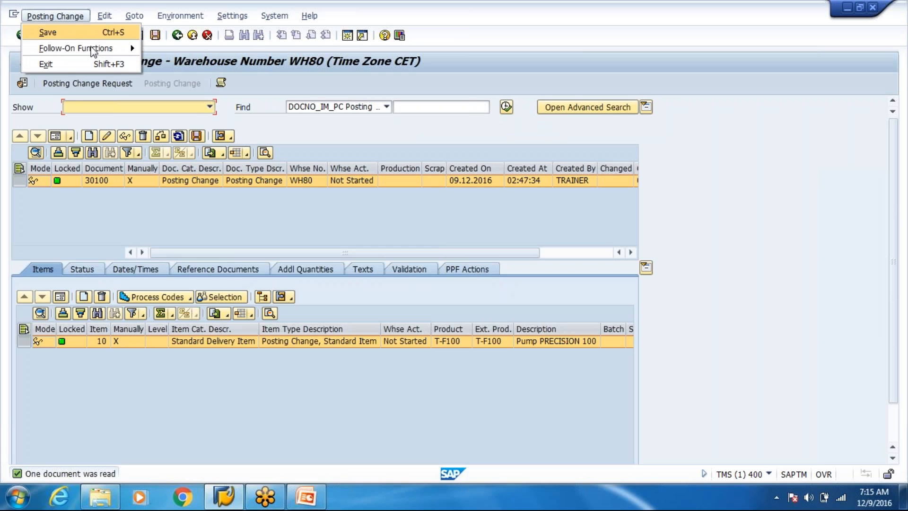
{"action": "mouse_move", "coordinate": [95, 48]}
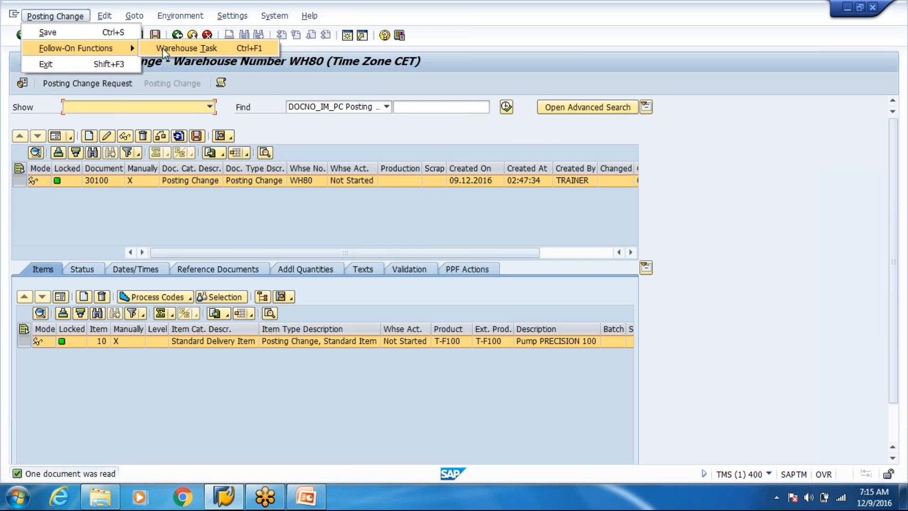
{"action": "left_click", "coordinate": [164, 49]}
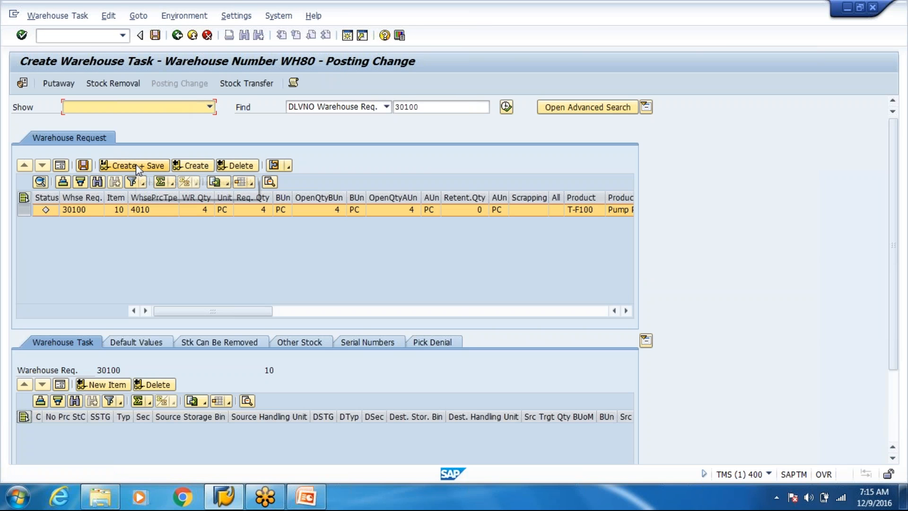
{"action": "left_click", "coordinate": [136, 165]}
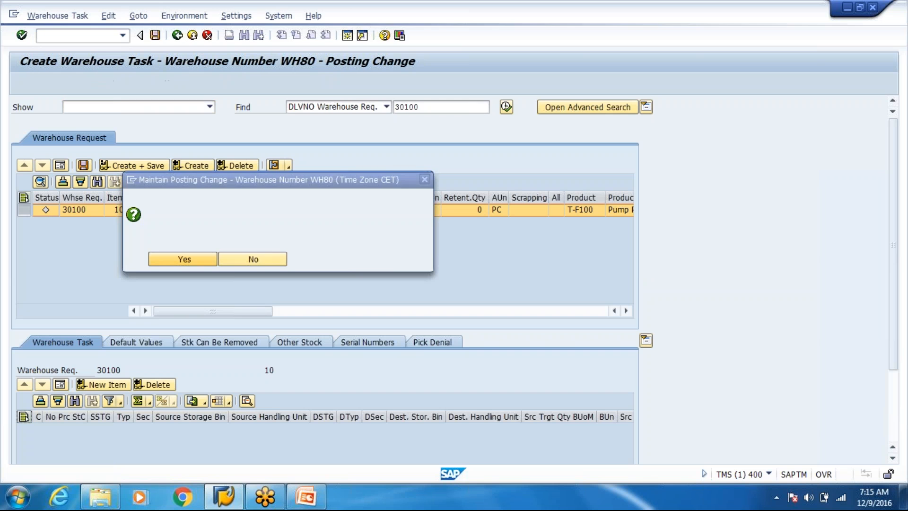
{"action": "left_click", "coordinate": [253, 259]}
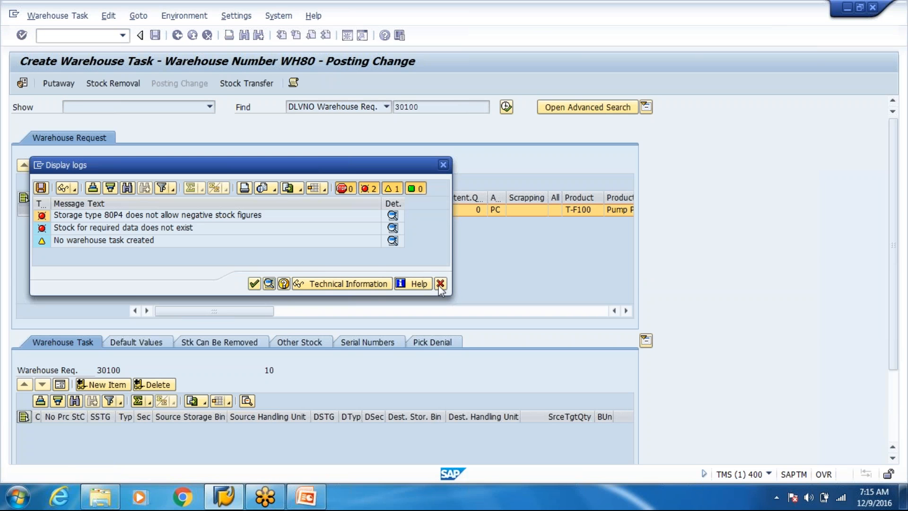
{"action": "left_click", "coordinate": [441, 284]}
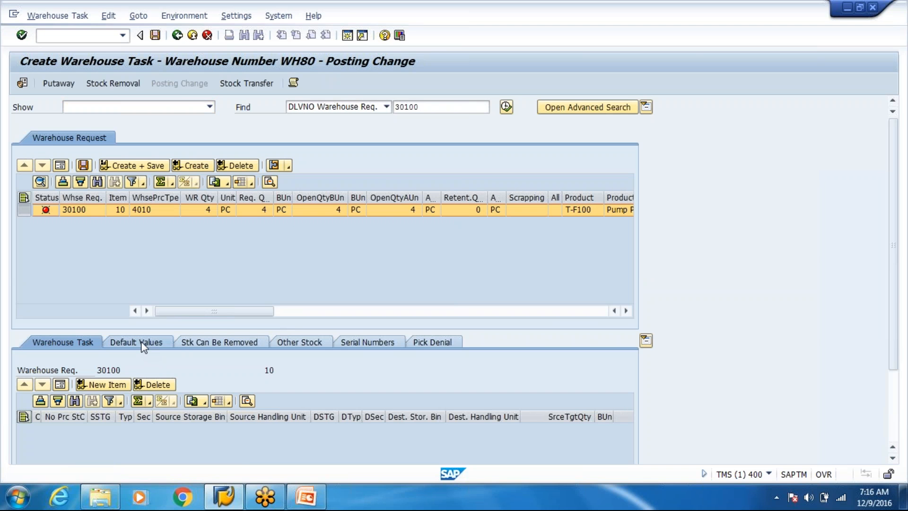
- Set the destination storage bin to 80P4 in the default values of the warehouse request
{"action": "left_click", "coordinate": [141, 345]}
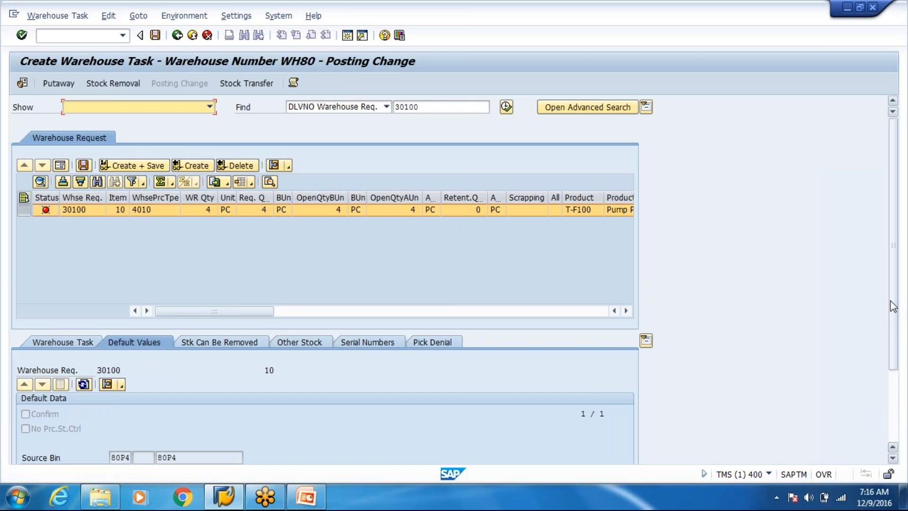
{"action": "left_click_drag", "start_coordinate": [892, 304], "coordinate": [892, 360]}
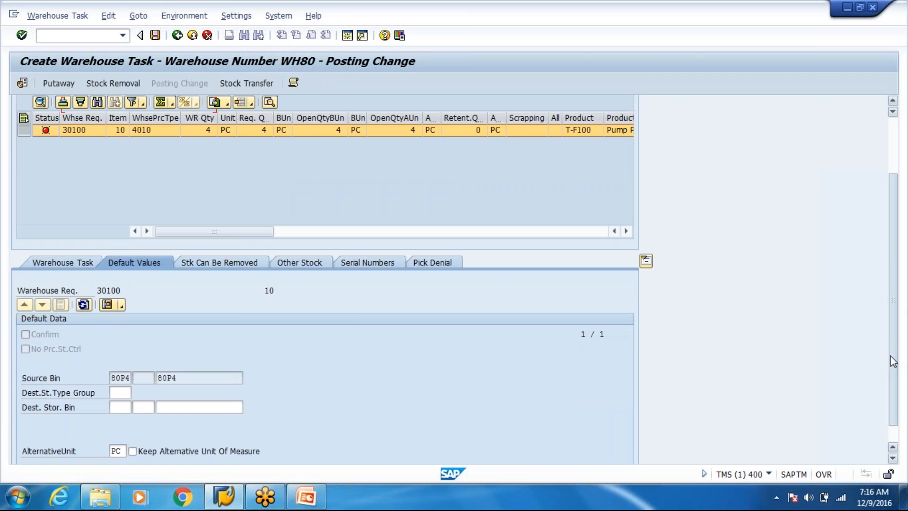
{"action": "left_click", "coordinate": [206, 408]}
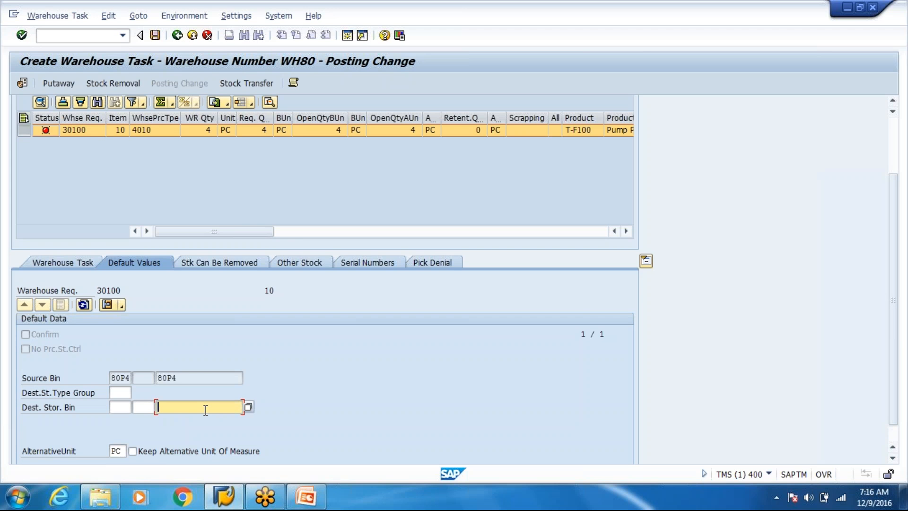
{"action": "type", "text": "8"}
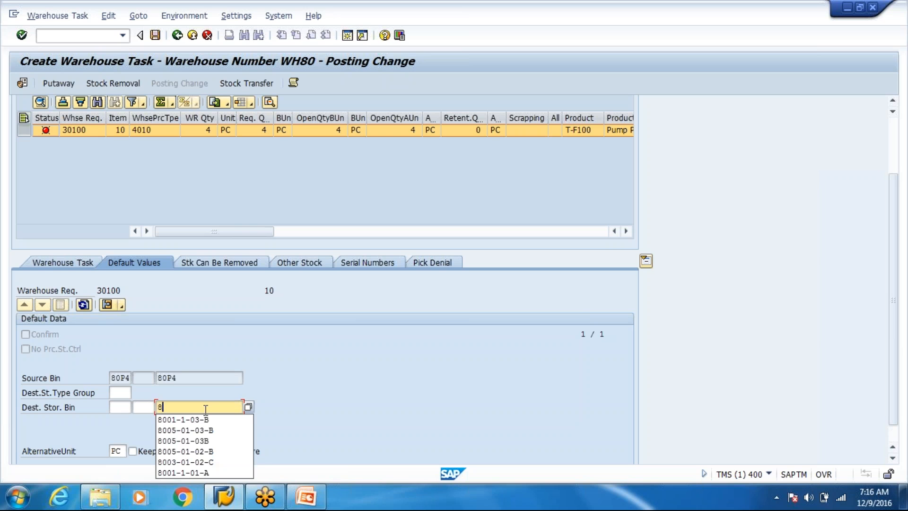
{"action": "left_click_drag", "start_coordinate": [178, 377], "coordinate": [165, 377]}
{"action": "left_click", "coordinate": [158, 378]}
{"action": "left_click", "coordinate": [168, 406]}
{"action": "key", "text": "BackSpace"}
{"action": "type", "text": "80P4"}
{"action": "key", "text": "Return"}
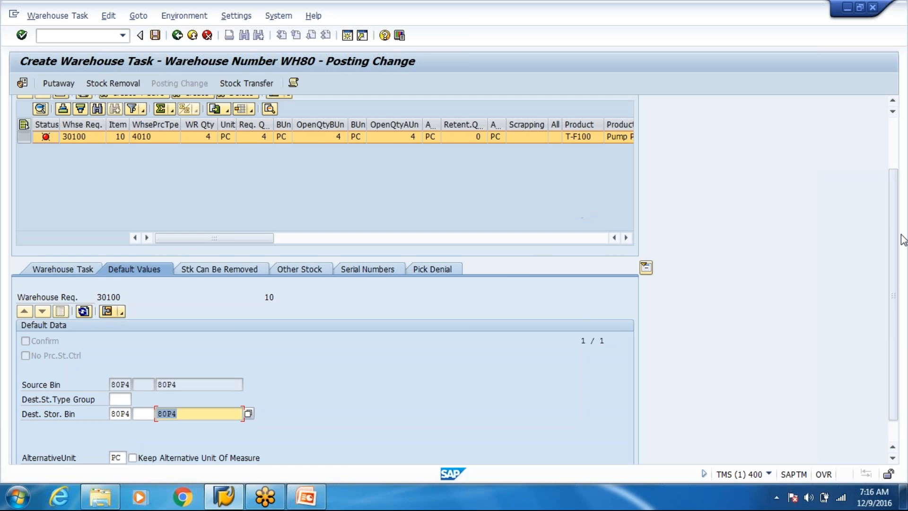
- Try again to create the warehouse task for request 30100 and close the log
{"action": "scroll", "coordinate": [894, 205], "scroll_direction": "up", "scroll_amount": 2}
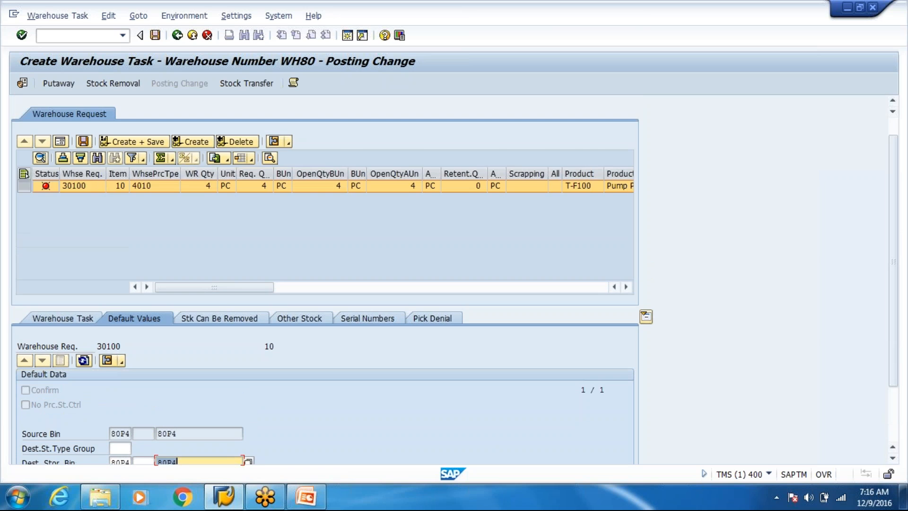
{"action": "left_click", "coordinate": [196, 142]}
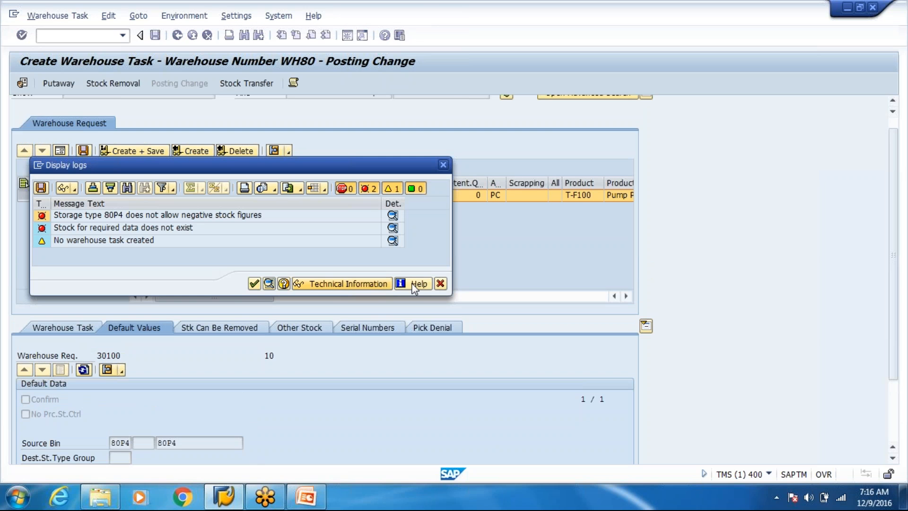
{"action": "left_click", "coordinate": [441, 283]}
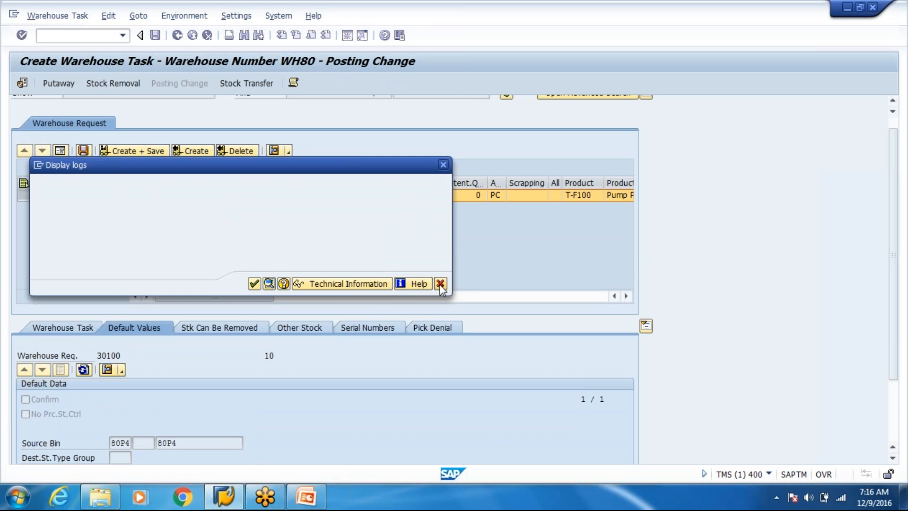
- Check the request's warehouse tasks, default values and form view details, and return to posting change maintenance without saving
{"action": "left_click", "coordinate": [83, 329]}
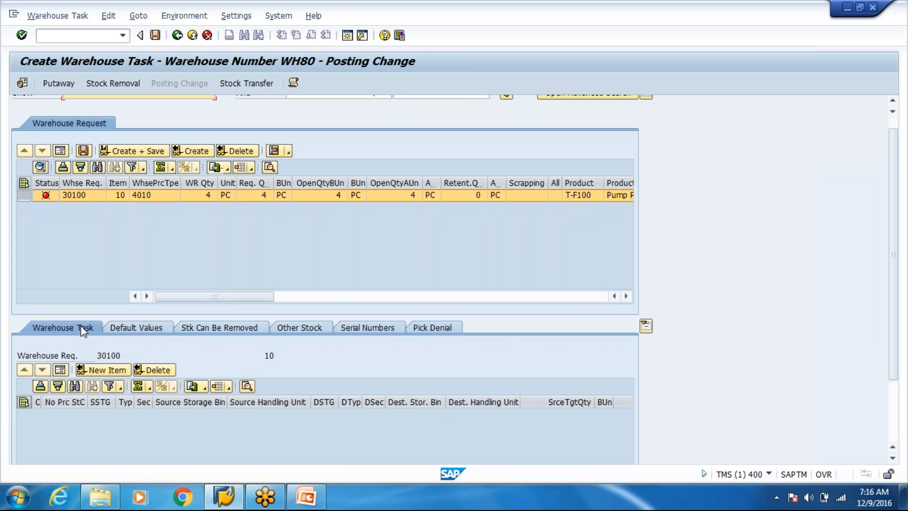
{"action": "left_click", "coordinate": [156, 333]}
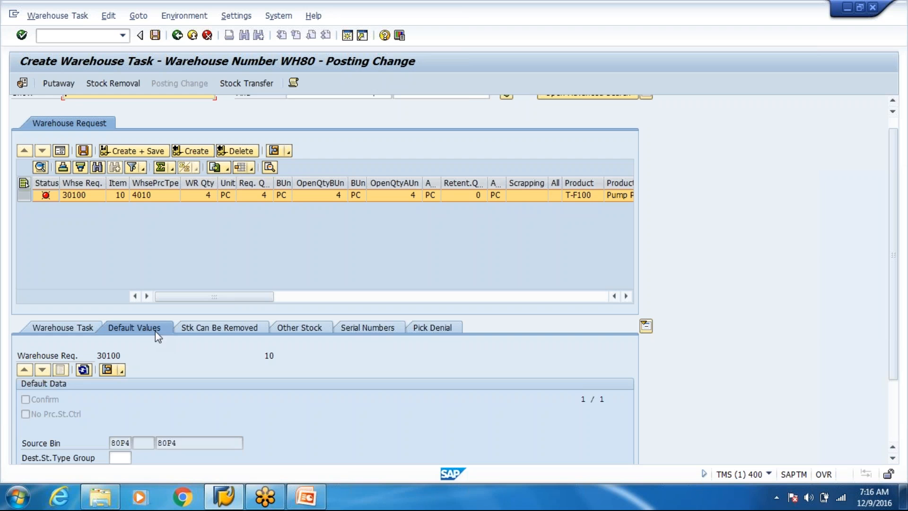
{"action": "left_click", "coordinate": [60, 152]}
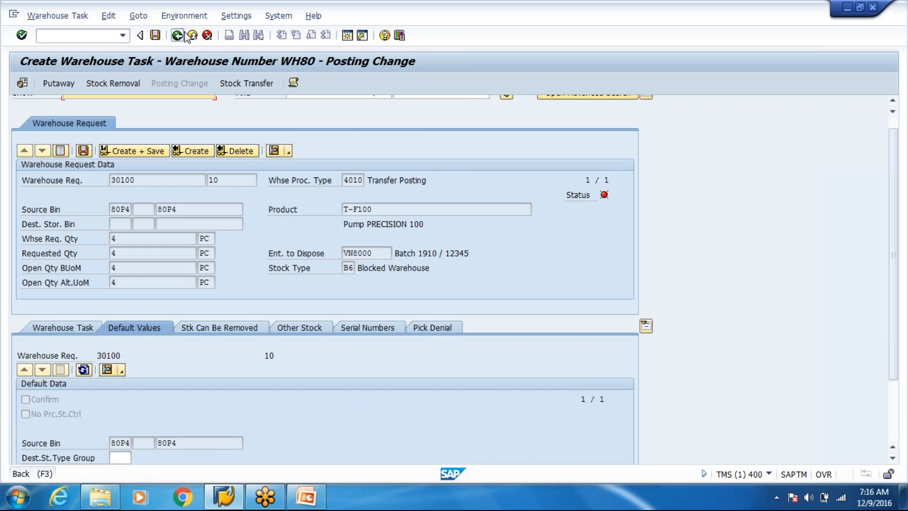
{"action": "left_click", "coordinate": [186, 36]}
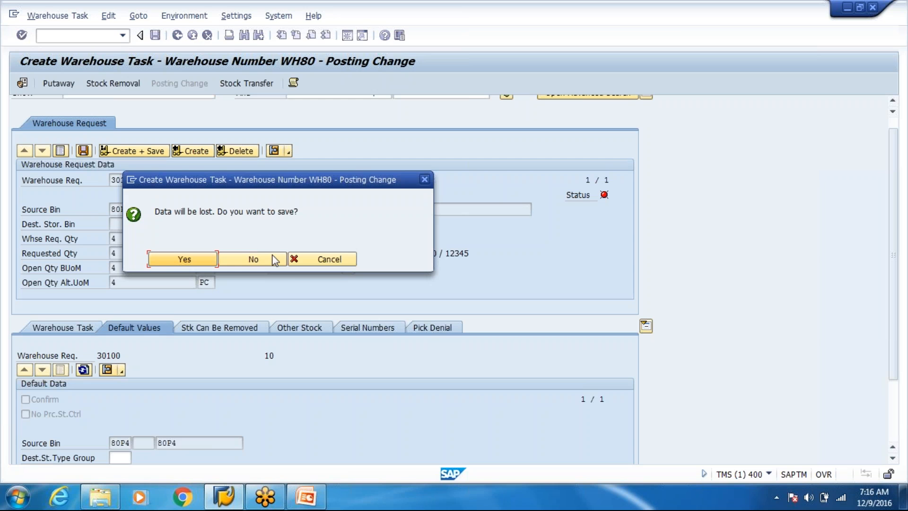
{"action": "left_click", "coordinate": [272, 253]}
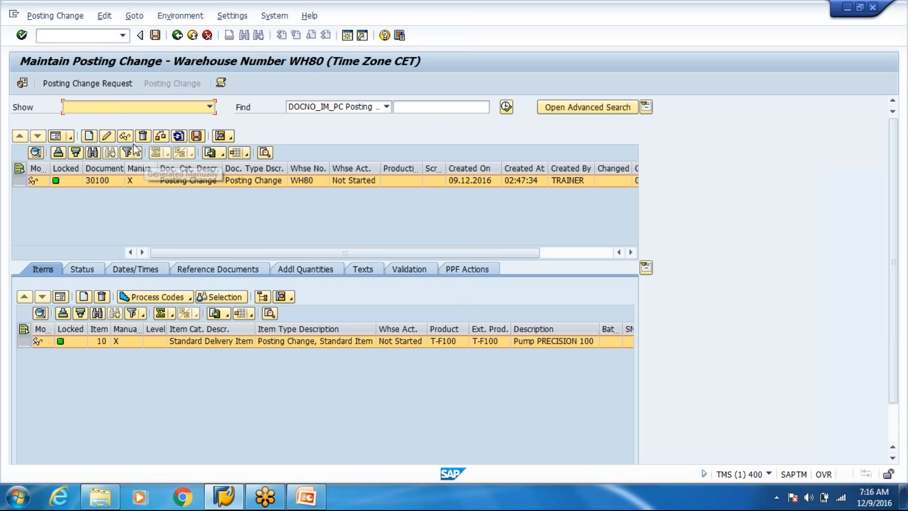
- Open the Create Product Warehouse Task transaction for warehouse WH80 in a new session
{"action": "left_click", "coordinate": [97, 35]}
{"action": "type", "text": "/o/scwm/"}
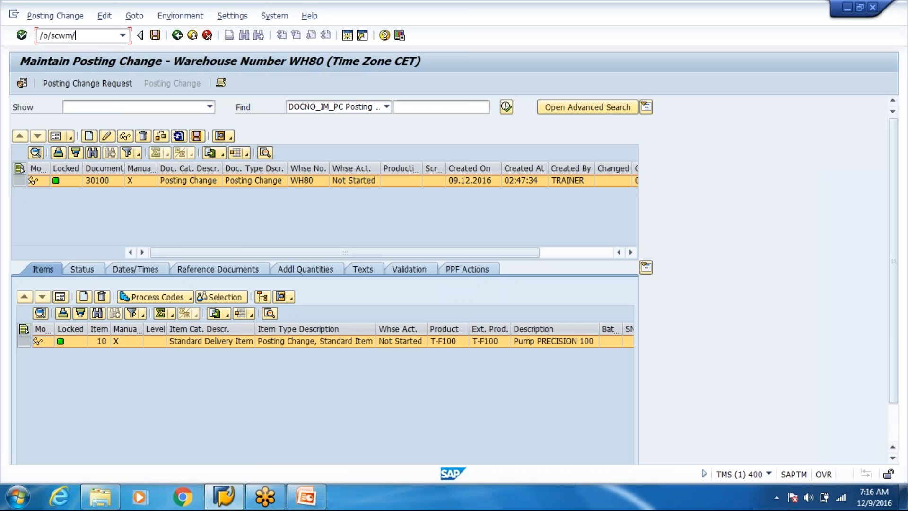
{"action": "type", "text": "pos"}
{"action": "key", "text": "BackSpace"}
{"action": "key", "text": "BackSpace"}
{"action": "key", "text": "BackSpace"}
{"action": "type", "text": "adpro"}
{"action": "key", "text": "Return"}
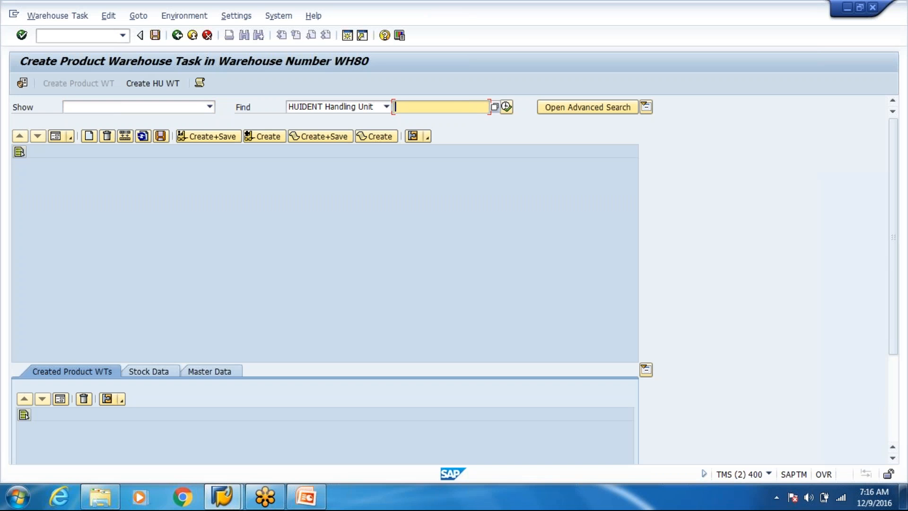
- Search for stock by storage bin 804P and clear the bin entry
{"action": "left_click", "coordinate": [386, 106]}
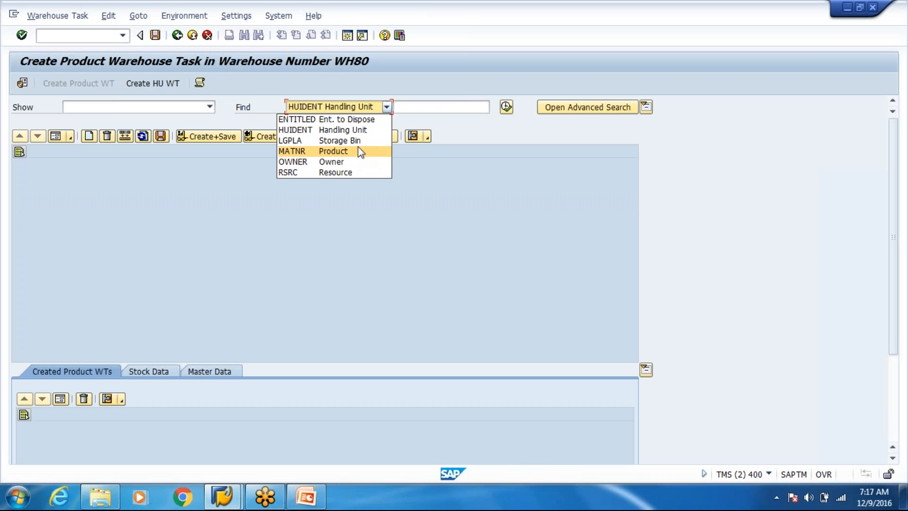
{"action": "left_click", "coordinate": [363, 141]}
{"action": "key", "text": "Tab"}
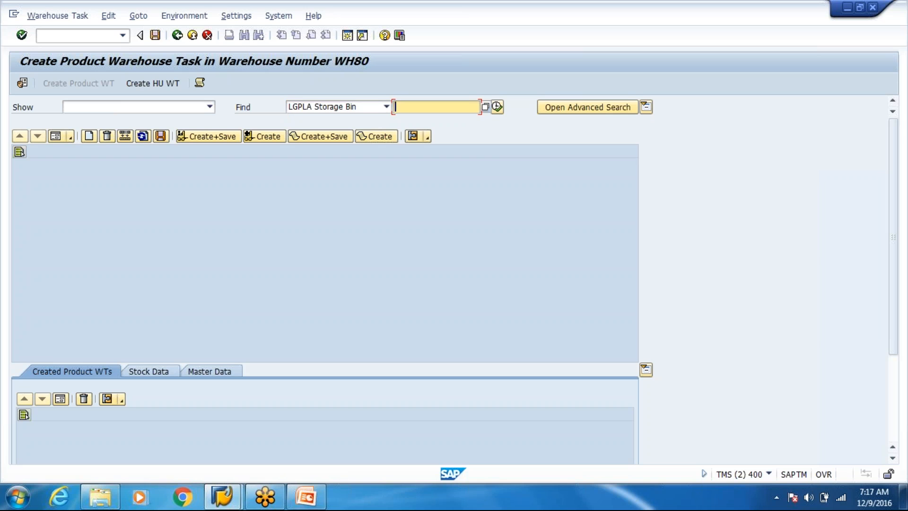
{"action": "type", "text": "804P"}
{"action": "left_click", "coordinate": [494, 112]}
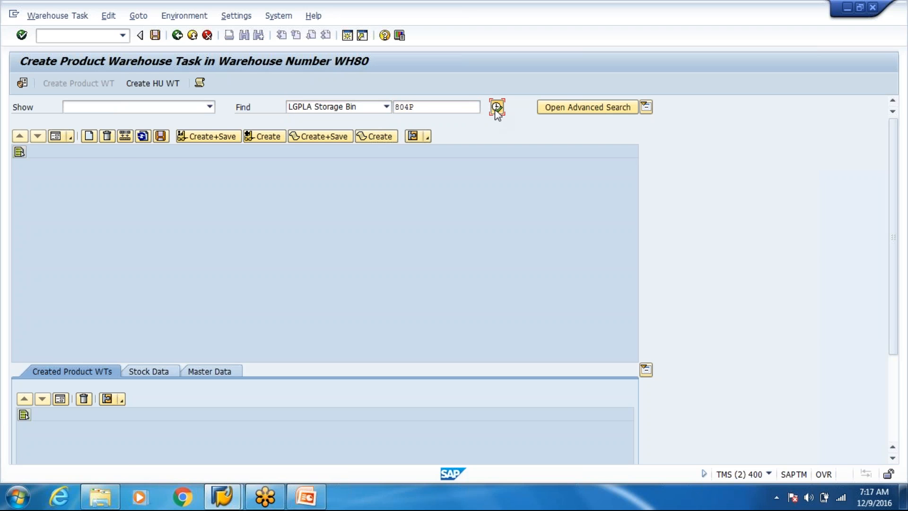
{"action": "key", "text": "BackSpace"}
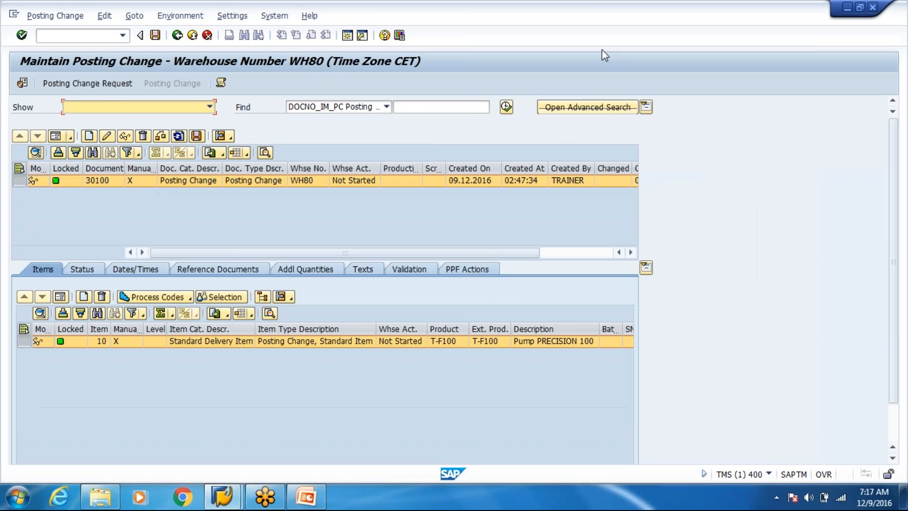
- Switch to the posting change maintenance session and check the source storage bin of item 10 in its form view
{"action": "left_click", "coordinate": [592, 5]}
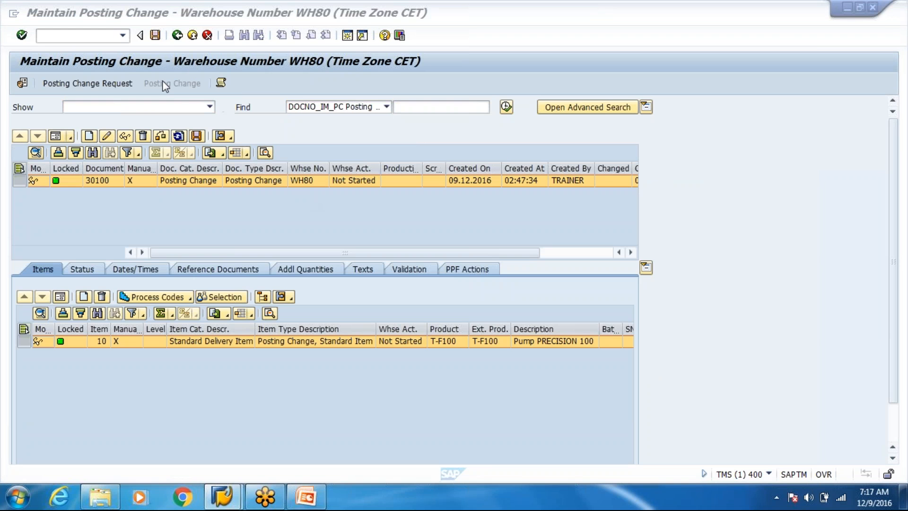
{"action": "left_click", "coordinate": [59, 300]}
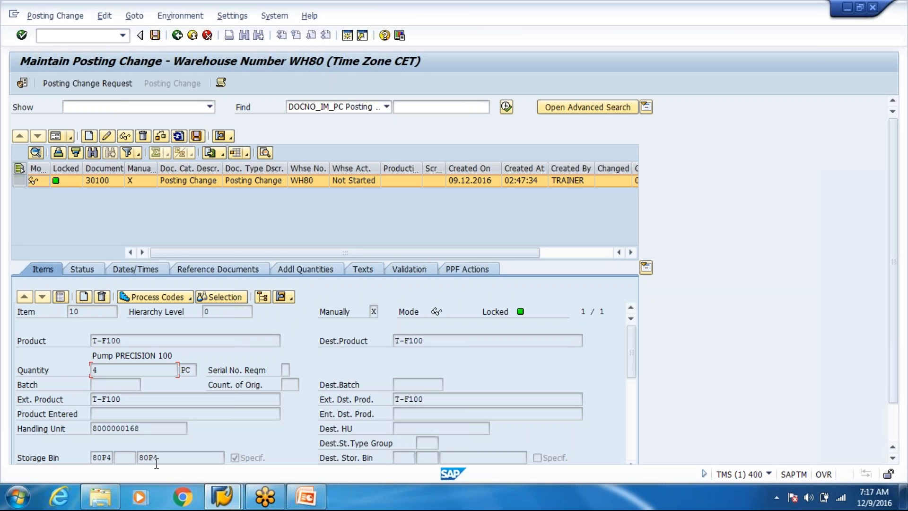
{"action": "left_click", "coordinate": [157, 458]}
{"action": "left_click", "coordinate": [765, 17]}
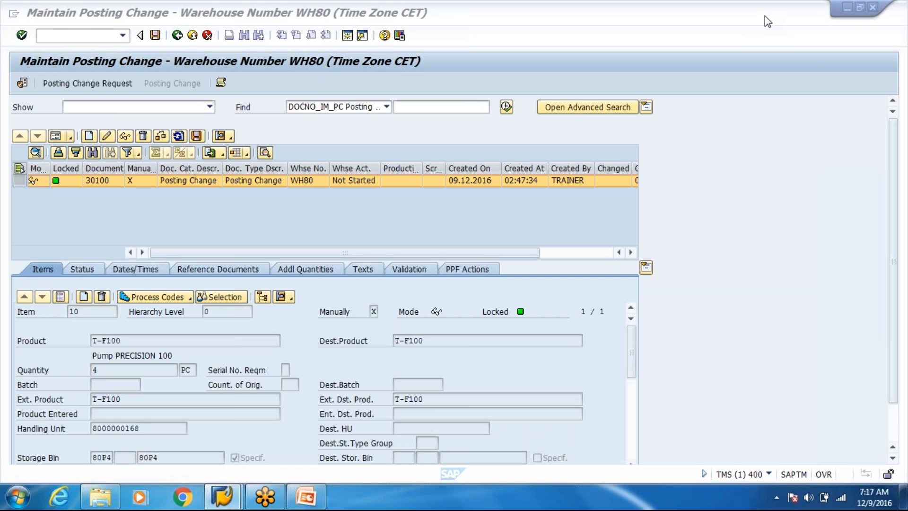
- Switch to the product warehouse task session and search the stock by product T-F100
{"action": "key", "text": "alt+Tab"}
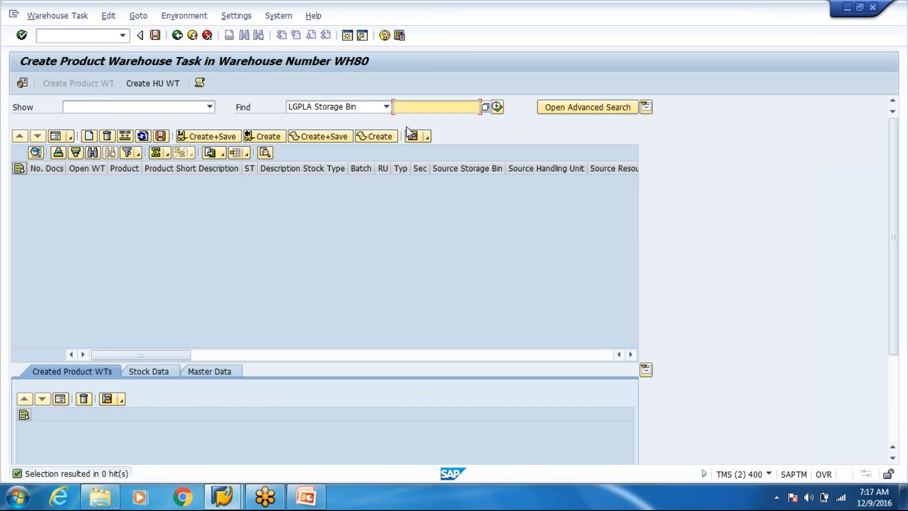
{"action": "left_click", "coordinate": [387, 106]}
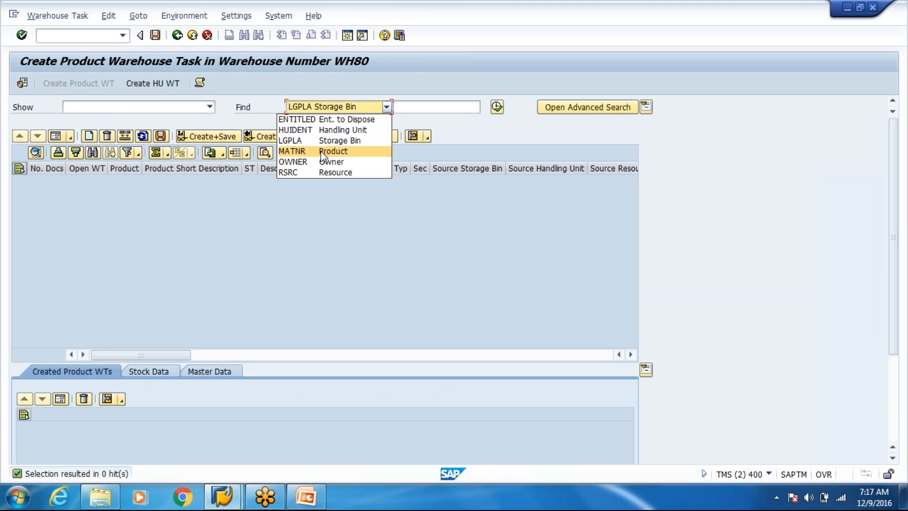
{"action": "left_click", "coordinate": [320, 152]}
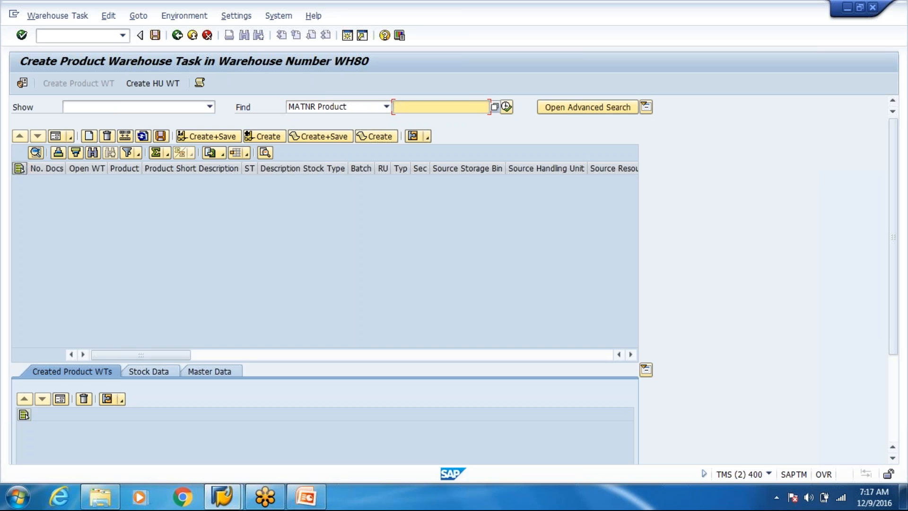
{"action": "type", "text": "T-F100"}
{"action": "left_click", "coordinate": [504, 108]}
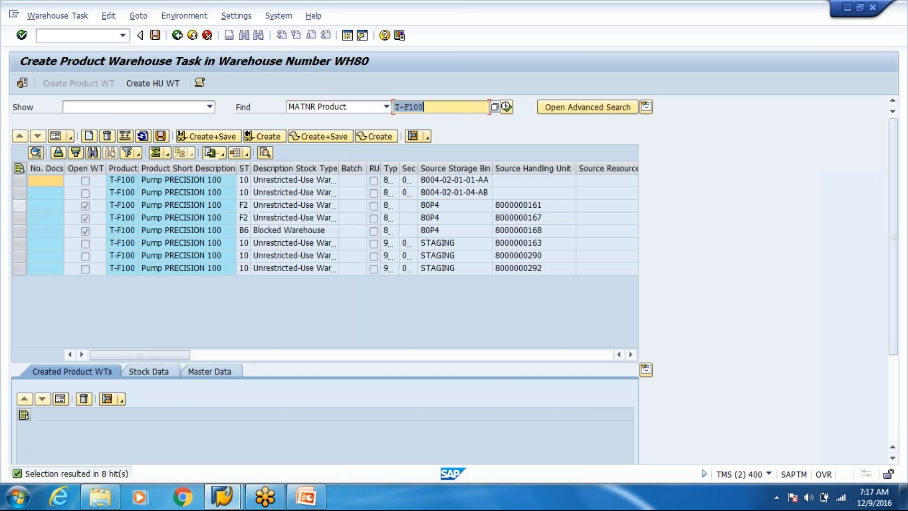
{"action": "left_click_drag", "start_coordinate": [24, 206], "coordinate": [23, 230]}
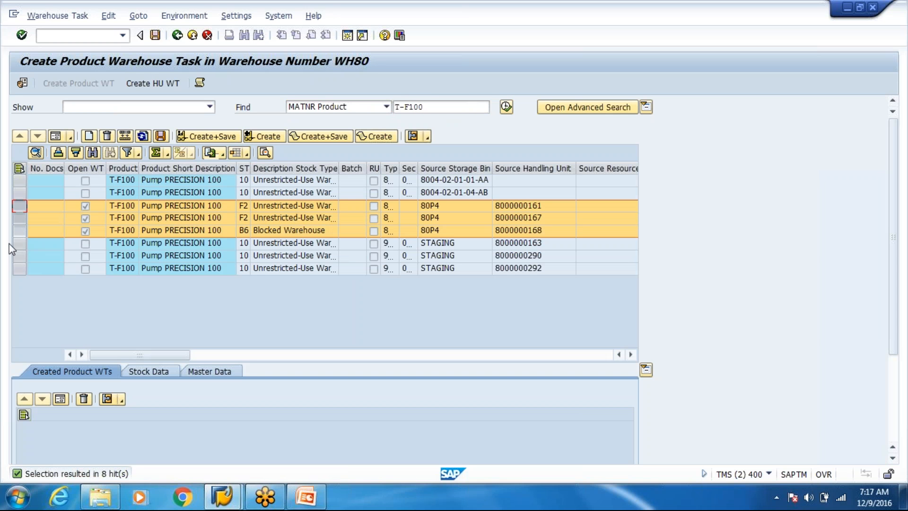
{"action": "left_click", "coordinate": [20, 244]}
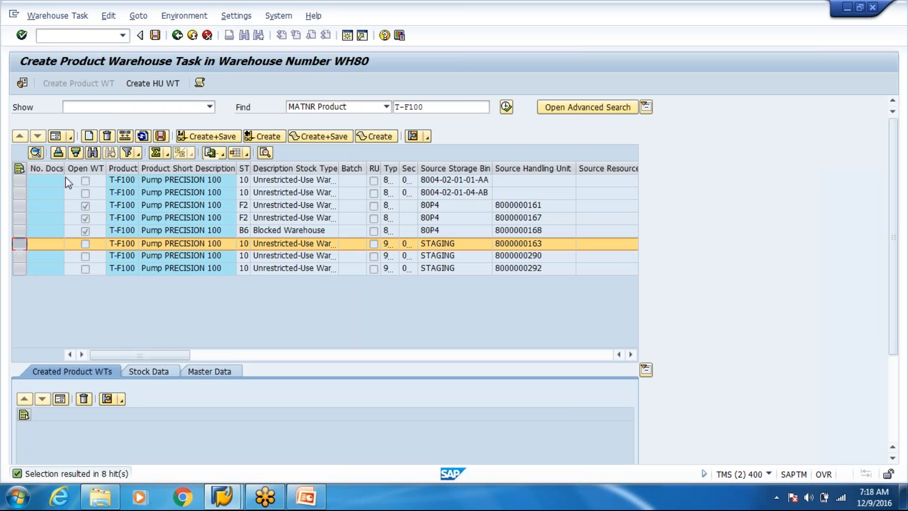
{"action": "left_click", "coordinate": [55, 136]}
{"action": "type", "text": "4"}
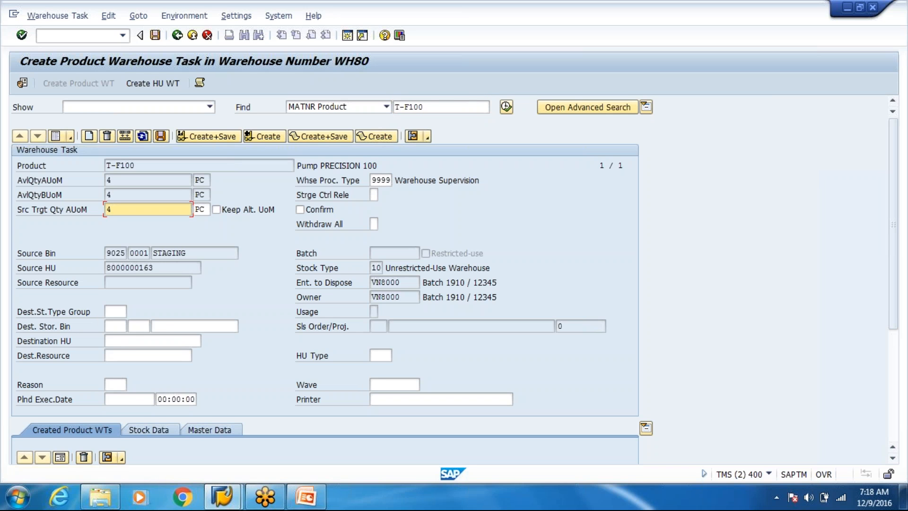
- Enter destination storage type 804P, mark the task for immediate confirmation, and try to create and save it
{"action": "left_click", "coordinate": [122, 326]}
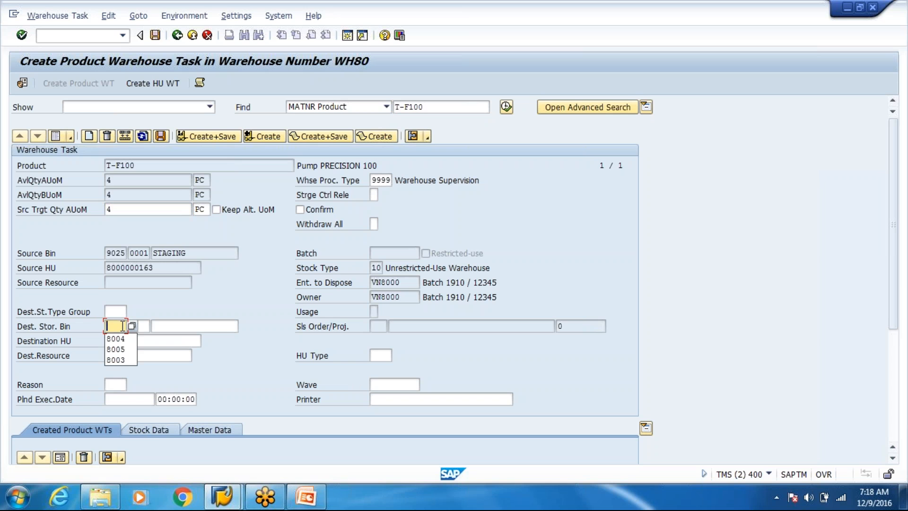
{"action": "type", "text": "804"}
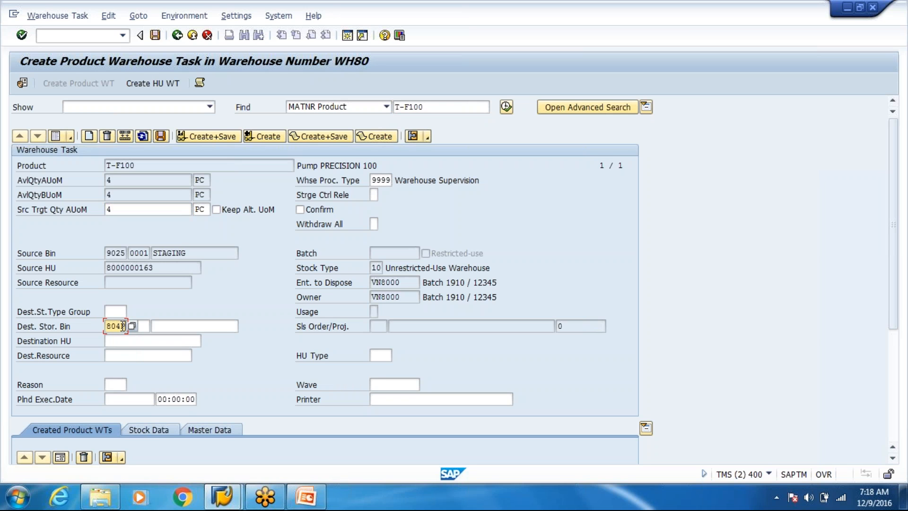
{"action": "left_click", "coordinate": [310, 211]}
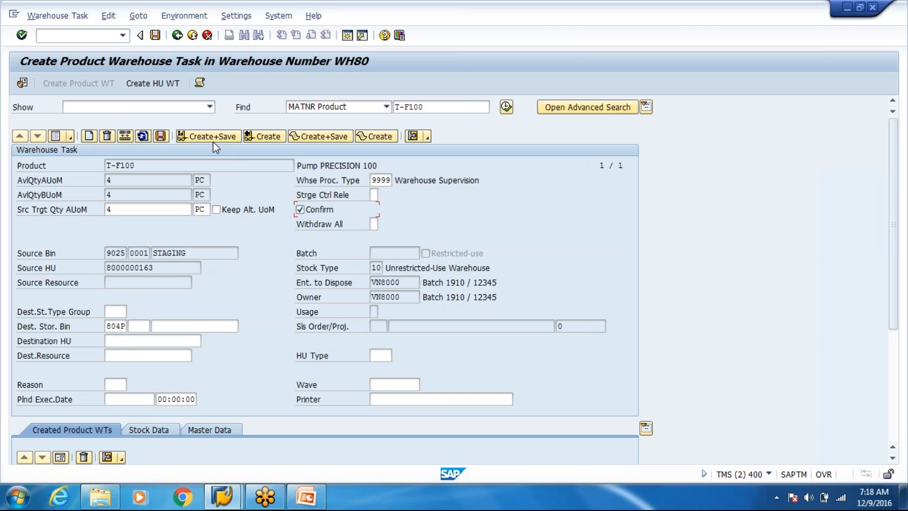
{"action": "left_click", "coordinate": [212, 136]}
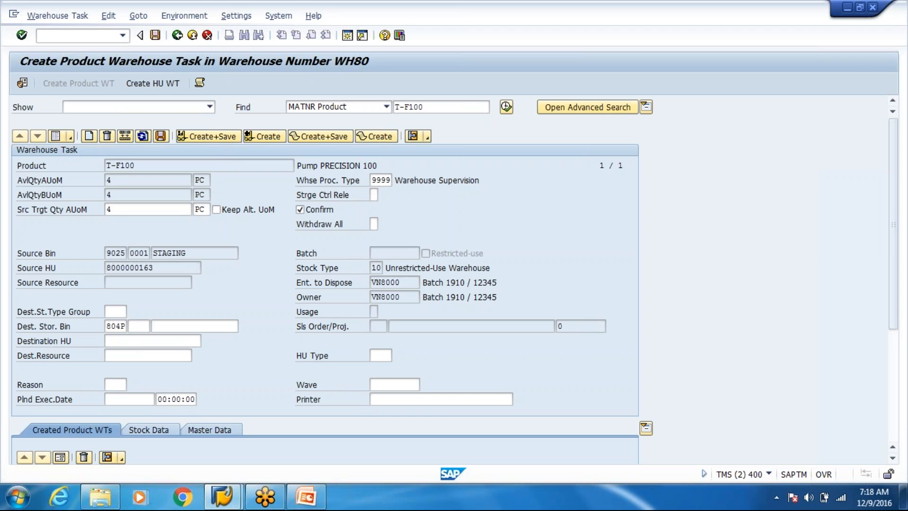
- Try to look up destination storage bins for storage type 804P and leave the bin search
{"action": "key", "text": "Return"}
{"action": "left_click", "coordinate": [194, 326]}
{"action": "left_click", "coordinate": [245, 325]}
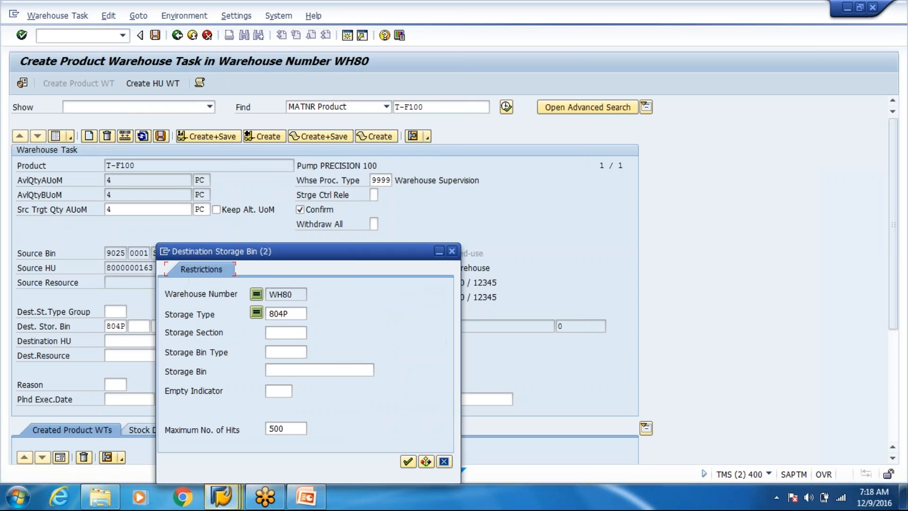
{"action": "left_click", "coordinate": [444, 461]}
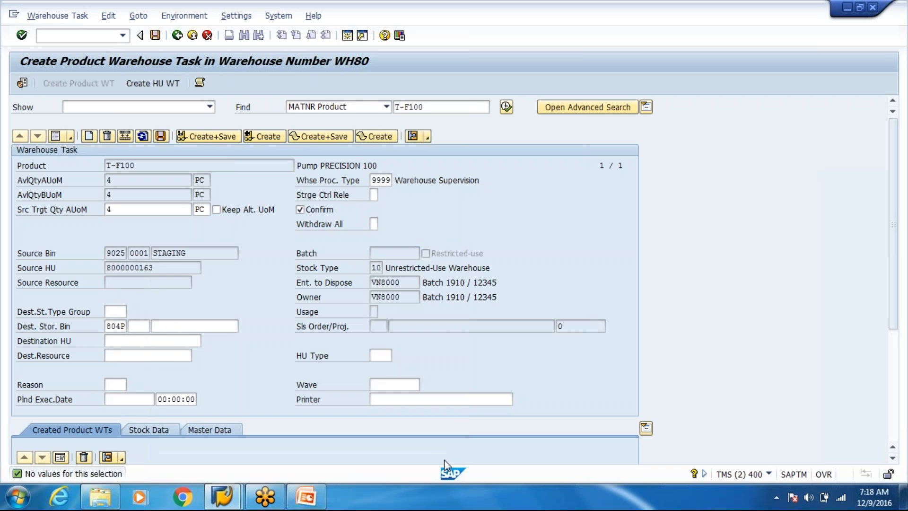
- Choose 80P4, Intermediate for 8004, as the destination storage type, and create and save the warehouse task
{"action": "left_click", "coordinate": [125, 326]}
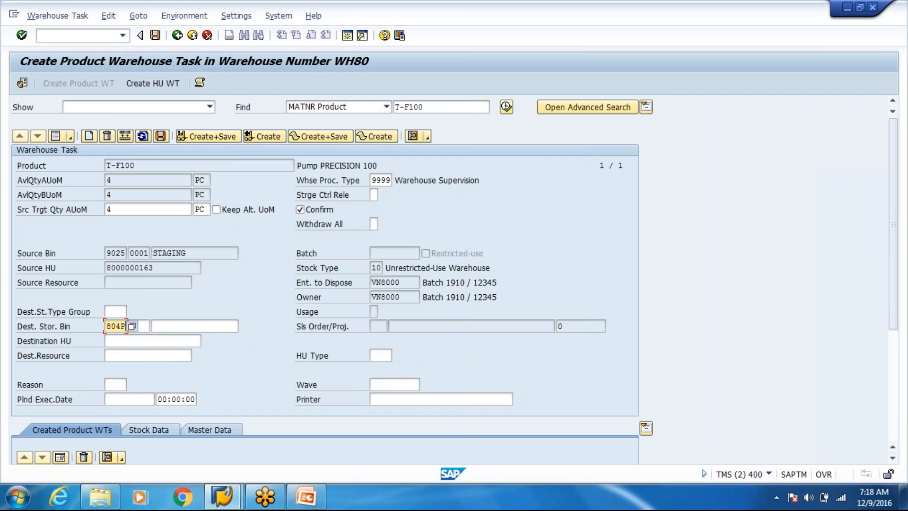
{"action": "key", "text": "F4"}
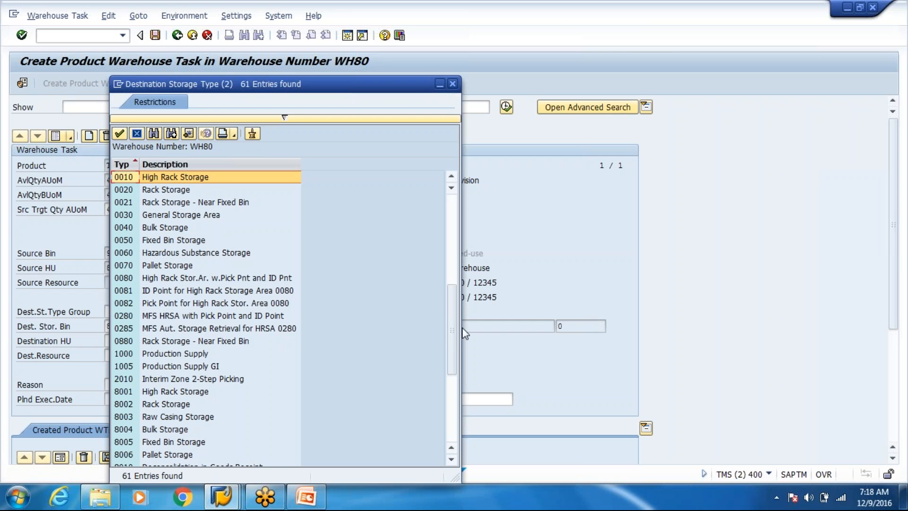
{"action": "scroll", "coordinate": [439, 437], "scroll_direction": "down", "scroll_amount": 10}
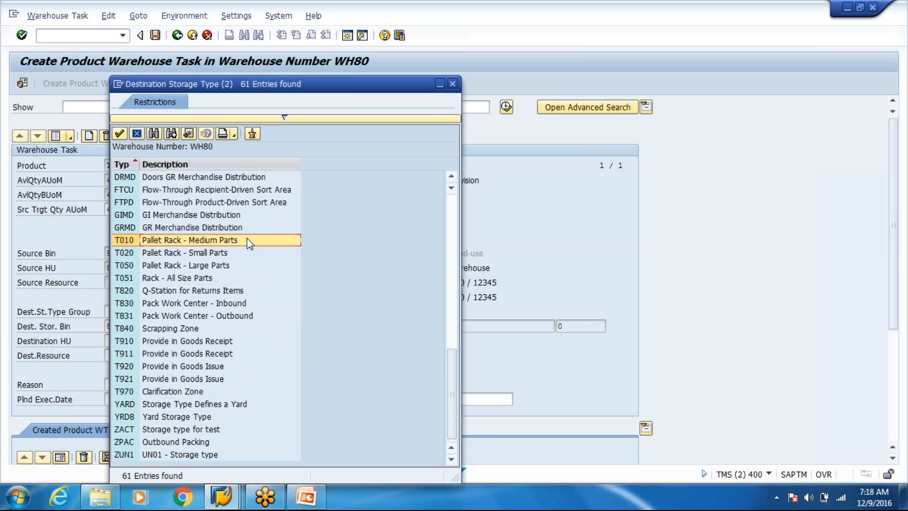
{"action": "scroll", "coordinate": [246, 238], "scroll_direction": "up", "scroll_amount": 8}
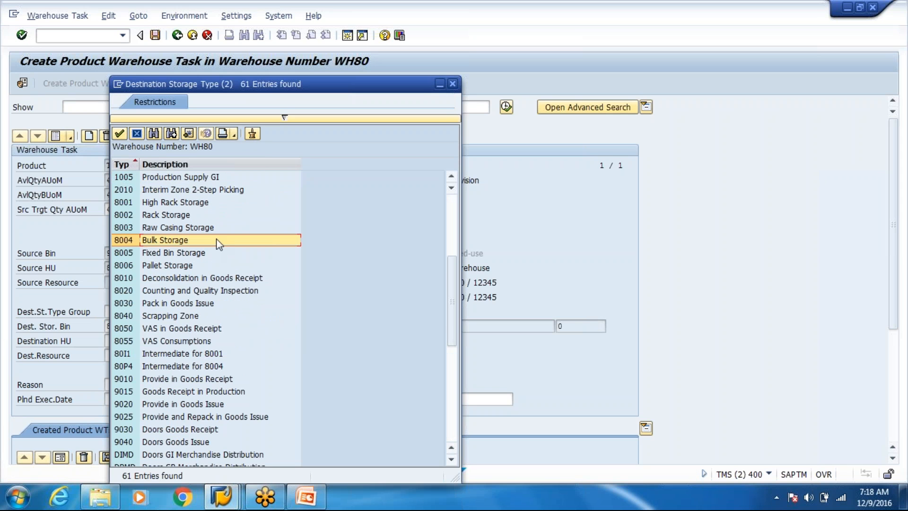
{"action": "double_click", "coordinate": [188, 366]}
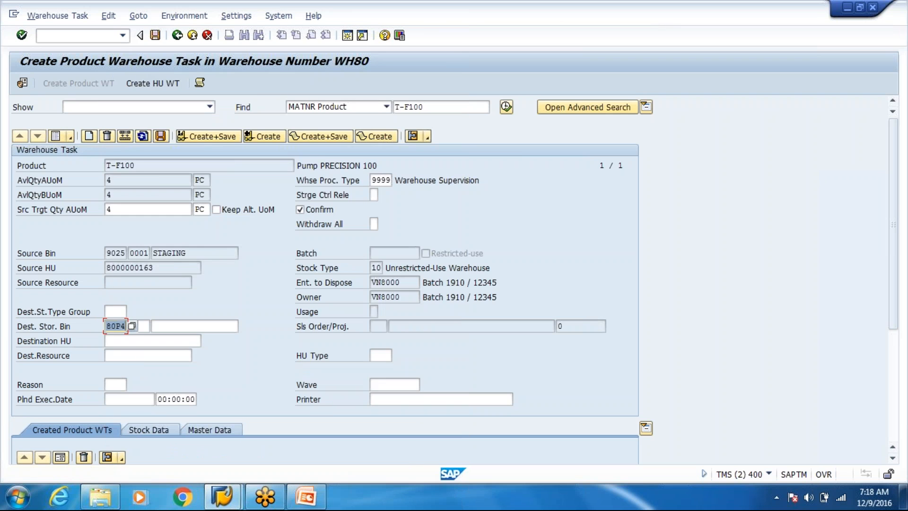
{"action": "left_click", "coordinate": [202, 139]}
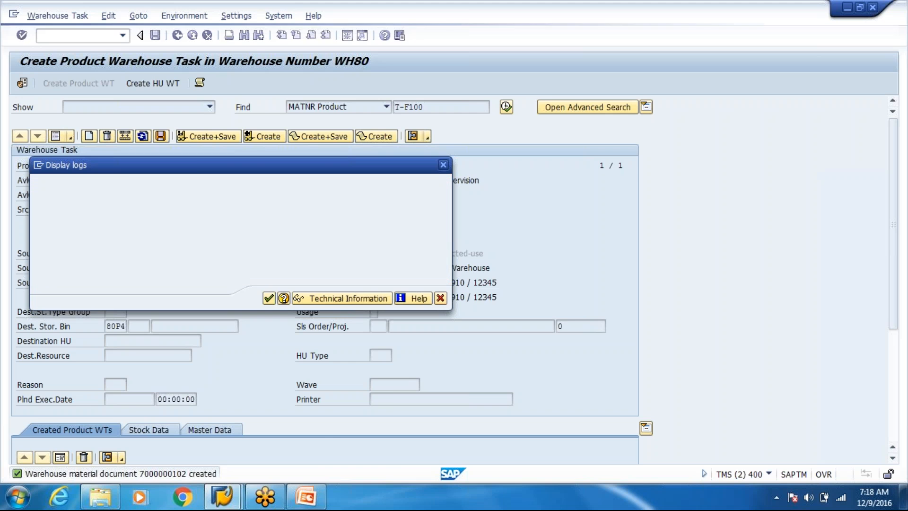
- Switch to the posting change maintenance session and open the follow-on warehouse task creation for posting change 30100
{"action": "key", "text": "alt+Tab"}
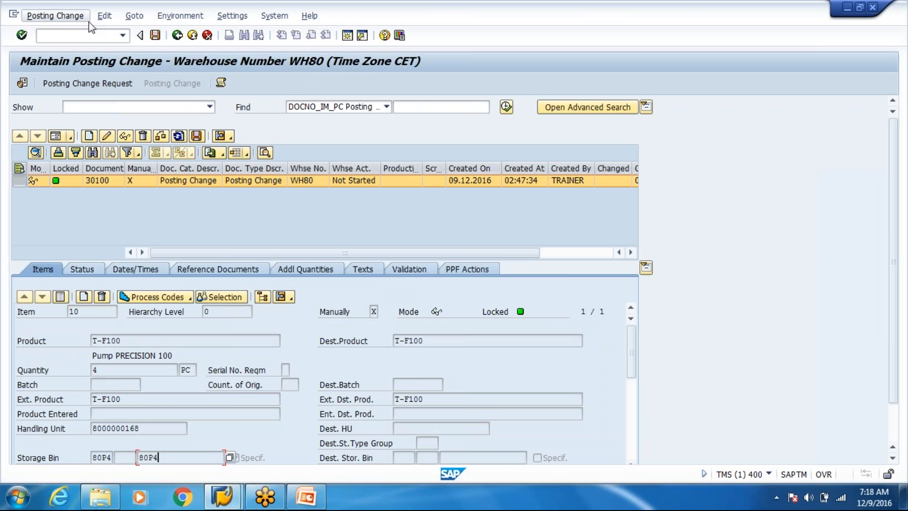
{"action": "left_click", "coordinate": [83, 20]}
{"action": "mouse_move", "coordinate": [126, 48]}
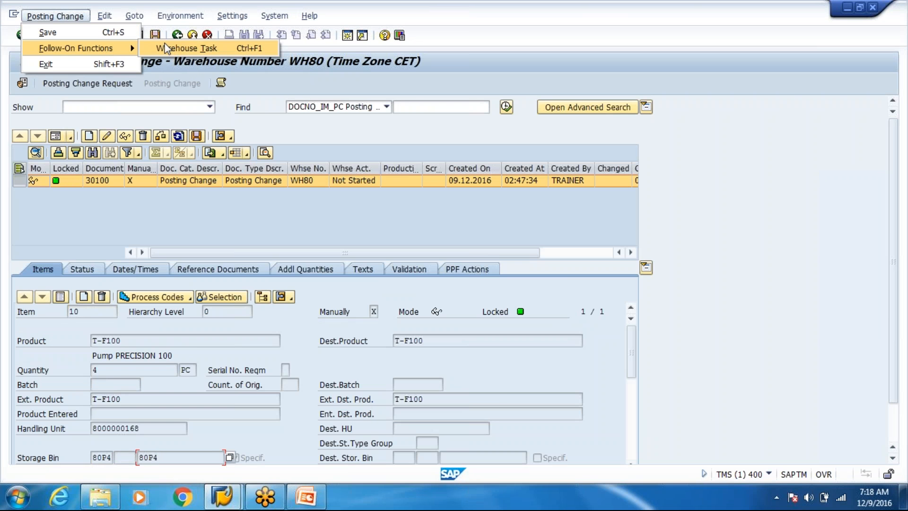
{"action": "left_click", "coordinate": [166, 47]}
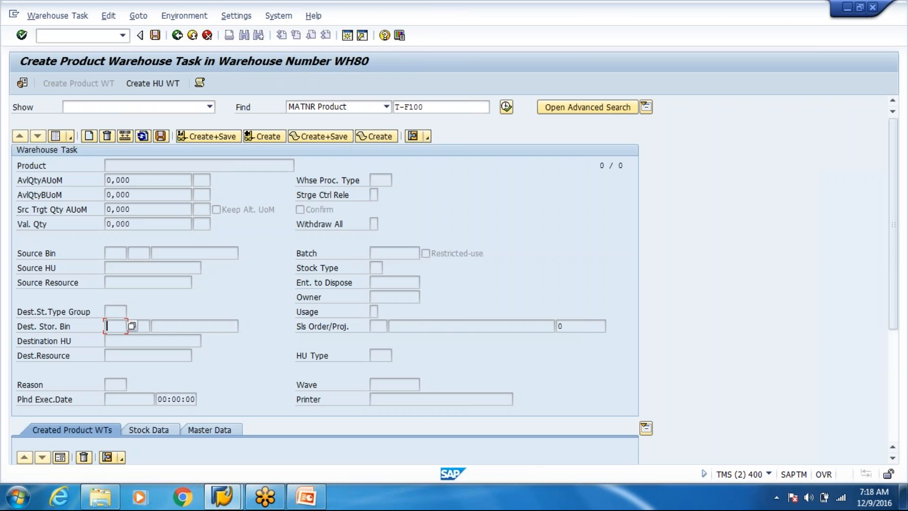
- Leave product warehouse task creation in the second session and open the warehouse monitor (/SCWM/MON) for warehouse WH80
{"action": "key", "text": "alt+Tab"}
{"action": "left_click", "coordinate": [179, 38]}
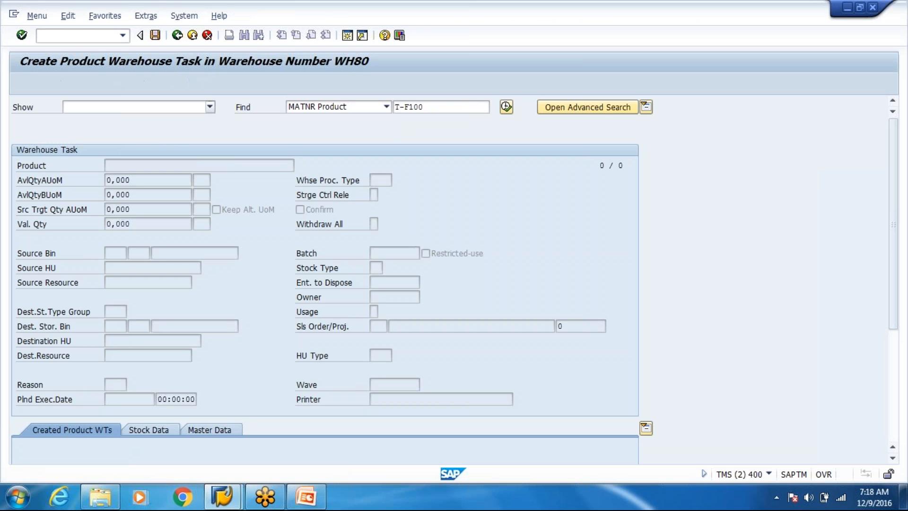
{"action": "type", "text": "/n/scwm/"}
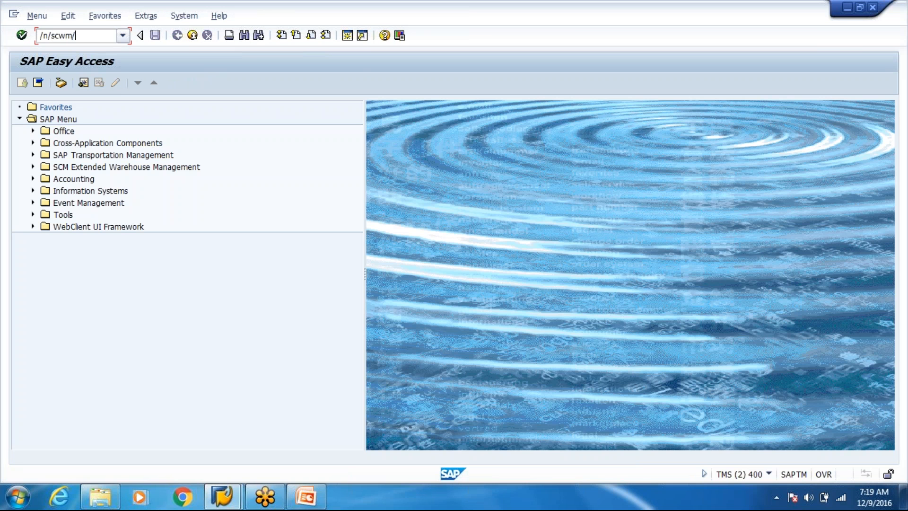
{"action": "type", "text": "mon"}
{"action": "key", "text": "Return"}
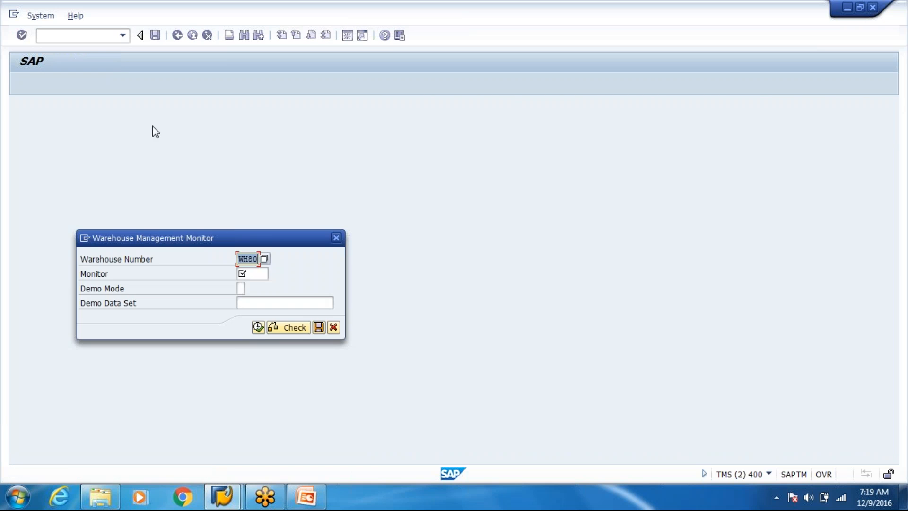
{"action": "left_click", "coordinate": [258, 327]}
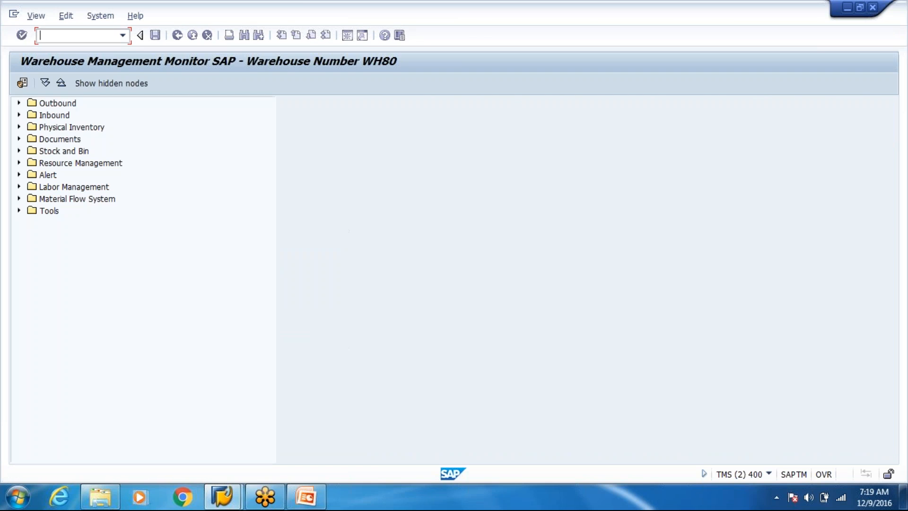
- Open the selection criteria for warehouse tasks among the monitor's documents
{"action": "left_click", "coordinate": [19, 139]}
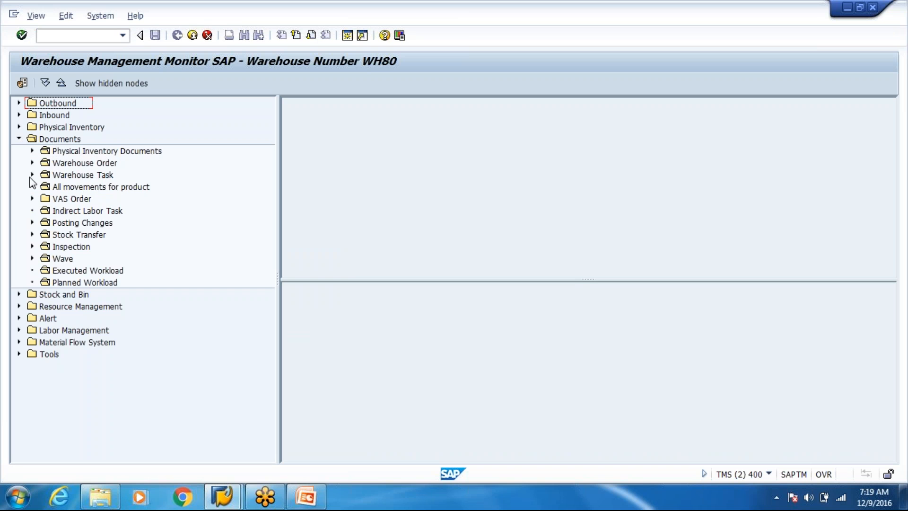
{"action": "left_click", "coordinate": [33, 175]}
{"action": "double_click", "coordinate": [95, 175]}
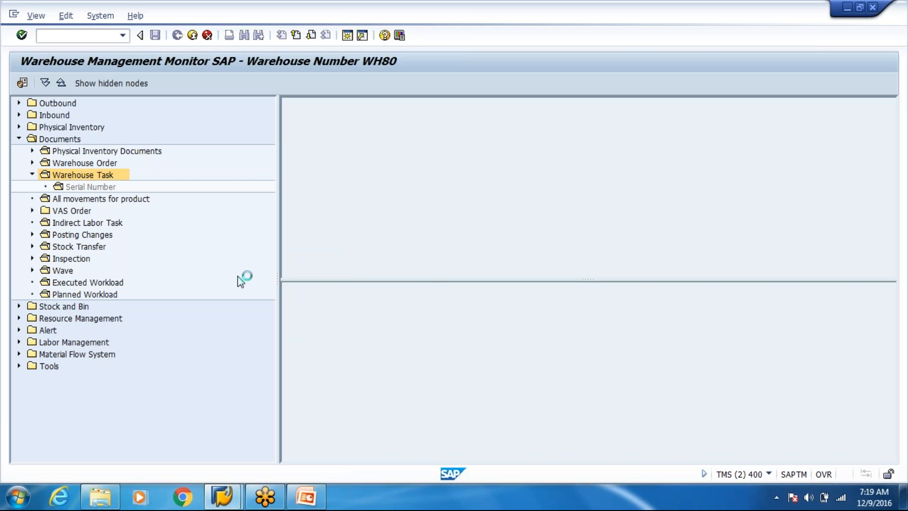
- Return to the posting change in the first session, copy item 10's handling unit number, and go back to the warehouse monitor
{"action": "key", "text": "alt+Tab"}
{"action": "key", "text": "alt+Tab"}
{"action": "key", "text": "alt+Tab"}
{"action": "key", "text": "alt+Tab"}
{"action": "key", "text": "alt+Tab"}
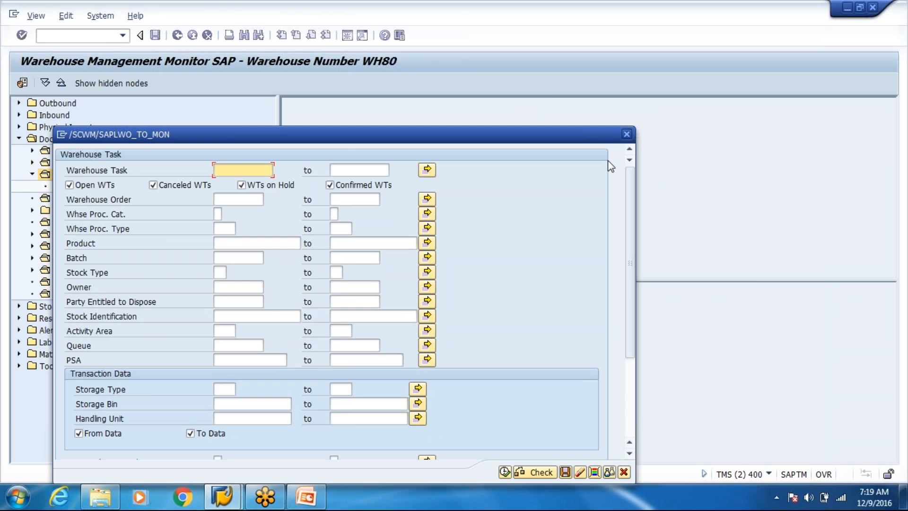
{"action": "key", "text": "alt+Tab"}
{"action": "key", "text": "alt+Tab"}
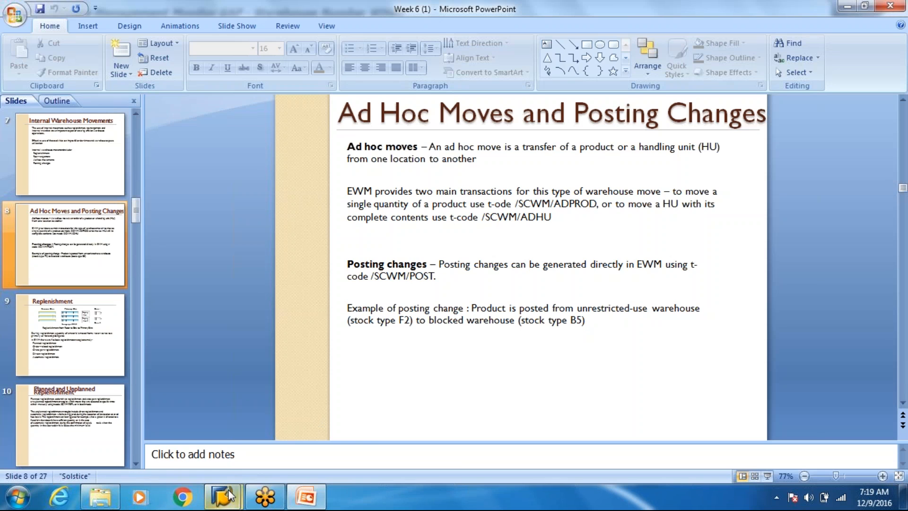
{"action": "mouse_move", "coordinate": [231, 491]}
{"action": "left_click", "coordinate": [187, 458]}
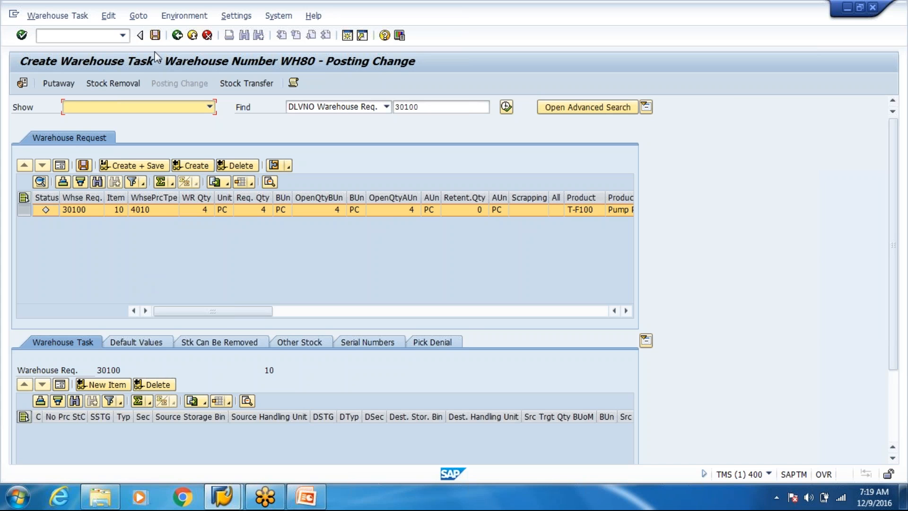
{"action": "left_click", "coordinate": [177, 35]}
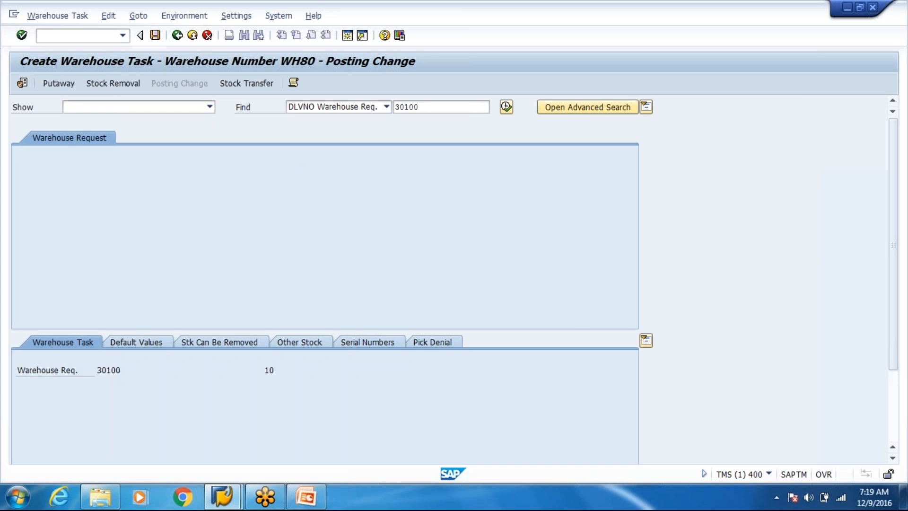
{"action": "left_click_drag", "start_coordinate": [138, 428], "coordinate": [93, 425]}
{"action": "key", "text": "alt+Tab"}
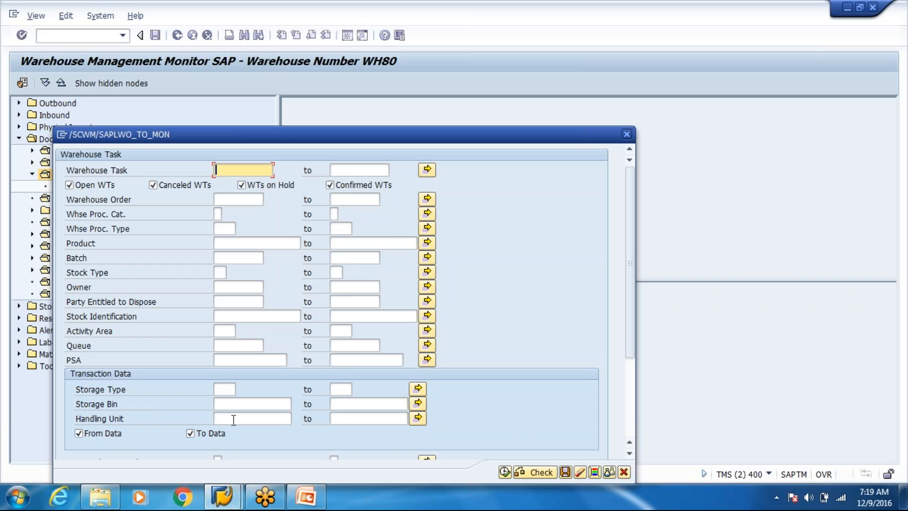
{"action": "left_click", "coordinate": [233, 418]}
{"action": "key", "text": "ctrl+v"}
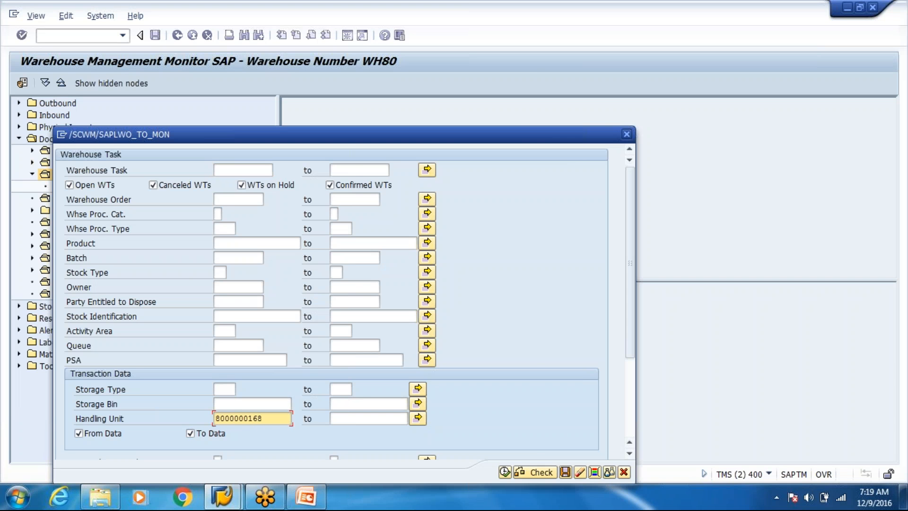
{"action": "left_click", "coordinate": [153, 185]}
{"action": "left_click", "coordinate": [329, 185]}
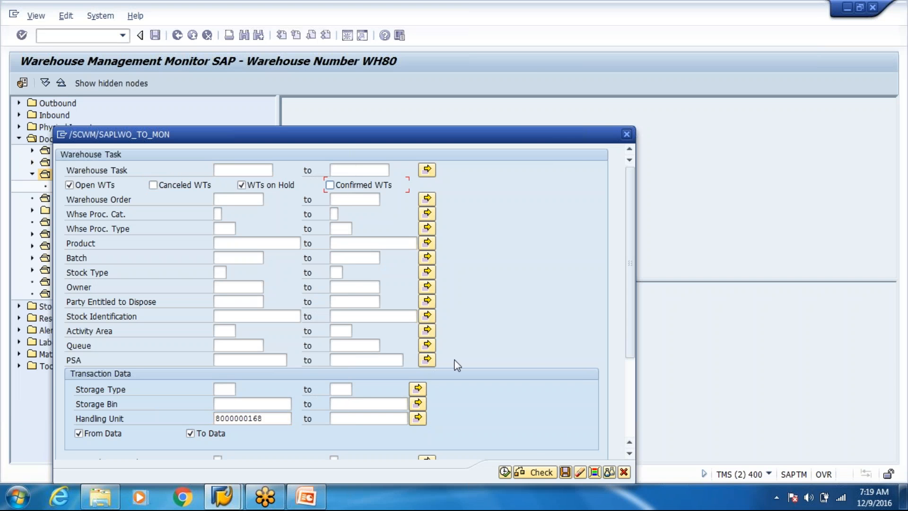
{"action": "left_click", "coordinate": [504, 472]}
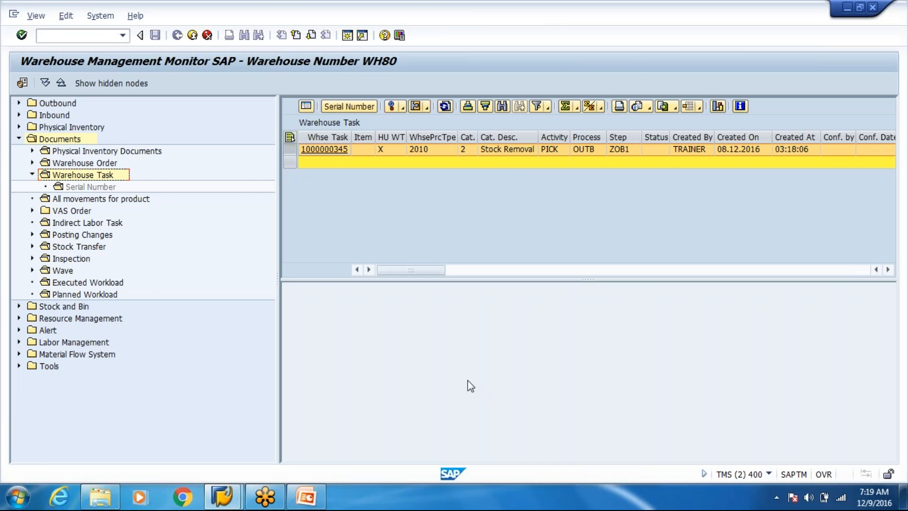
- Display the found warehouse task in form view and confirm it in the background
{"action": "left_click", "coordinate": [306, 106]}
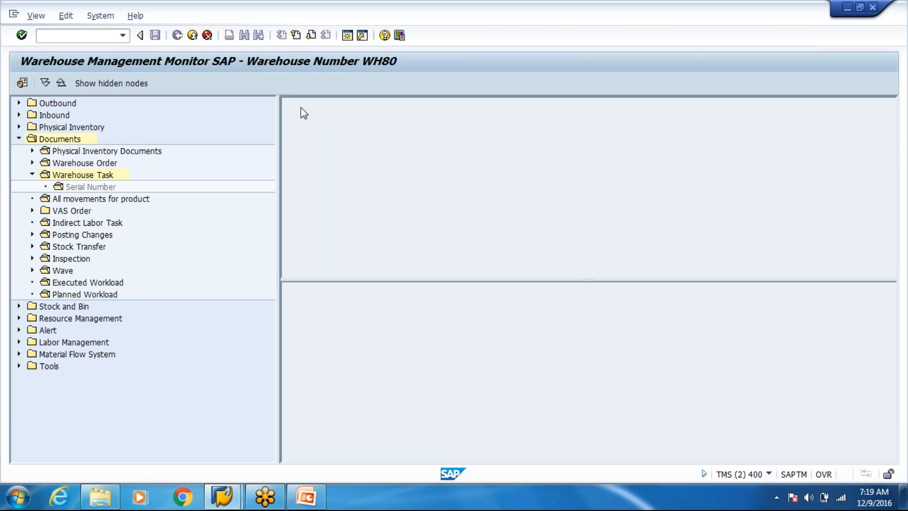
{"action": "mouse_move", "coordinate": [897, 146]}
{"action": "left_mouse_down"}
{"action": "mouse_move", "coordinate": [893, 275]}
{"action": "mouse_move", "coordinate": [893, 137]}
{"action": "left_mouse_up"}
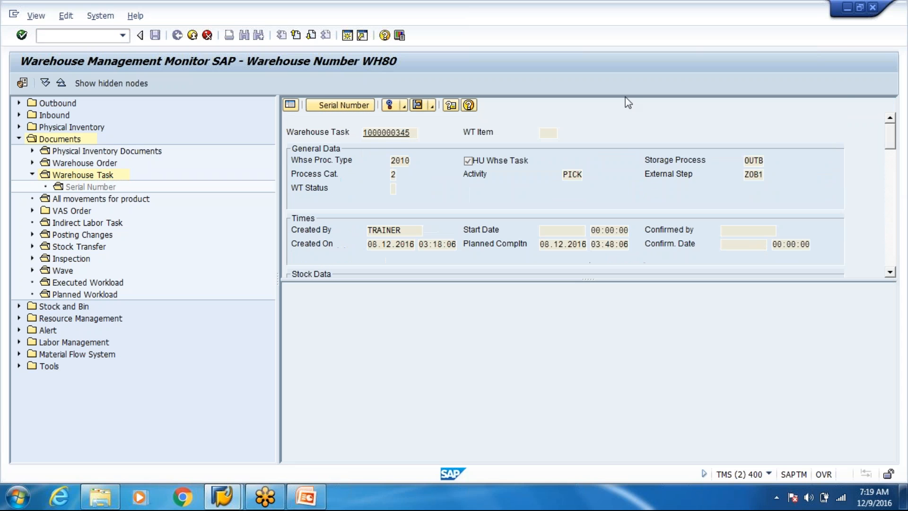
{"action": "left_click", "coordinate": [404, 107]}
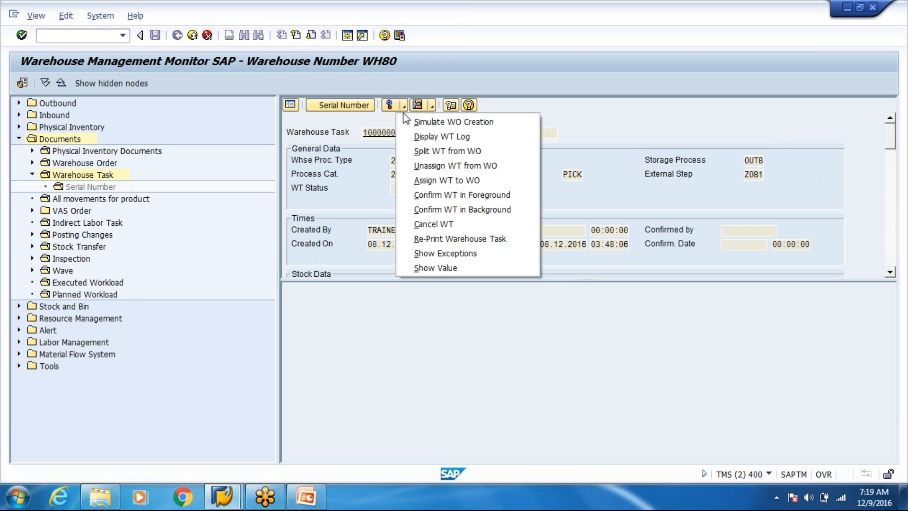
{"action": "left_click", "coordinate": [431, 209]}
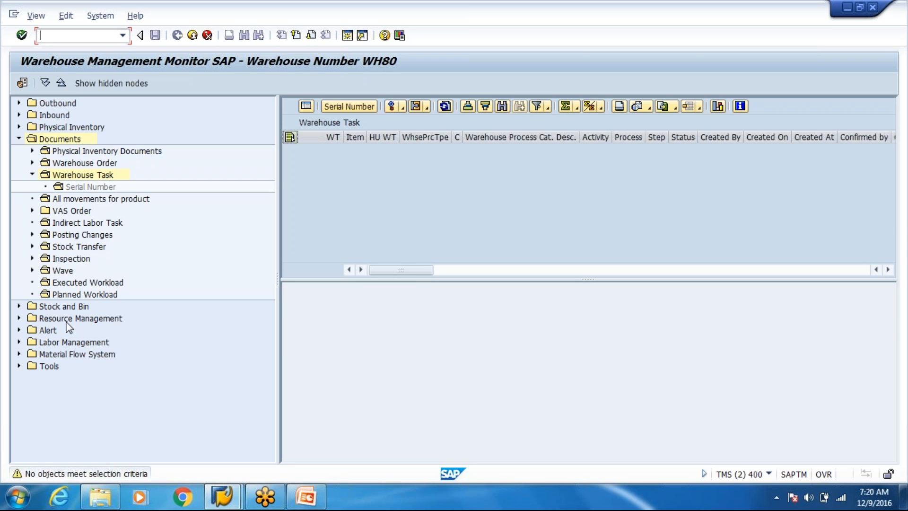
{"action": "left_click", "coordinate": [70, 308]}
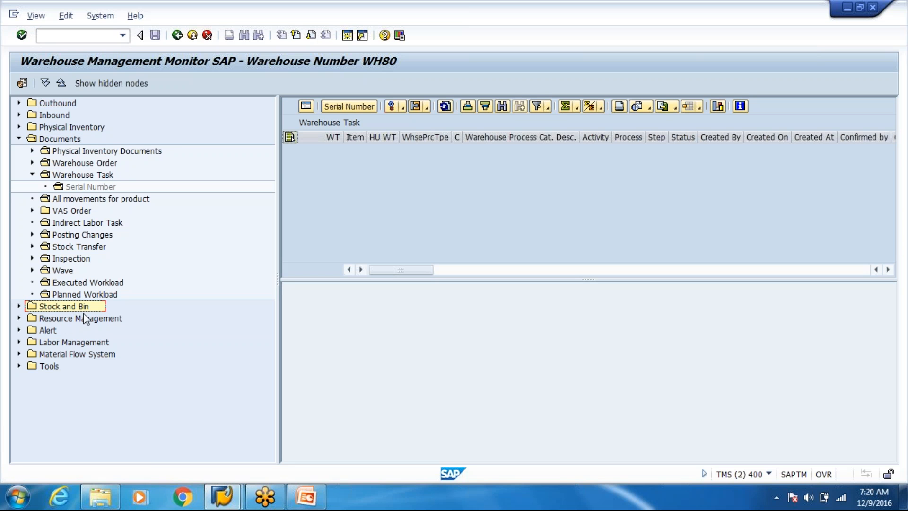
{"action": "left_click", "coordinate": [19, 307]}
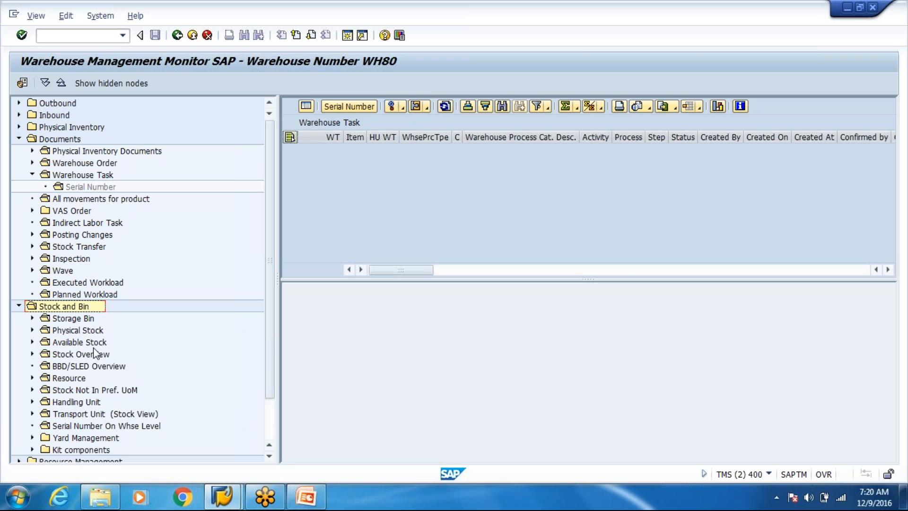
{"action": "left_click", "coordinate": [88, 401]}
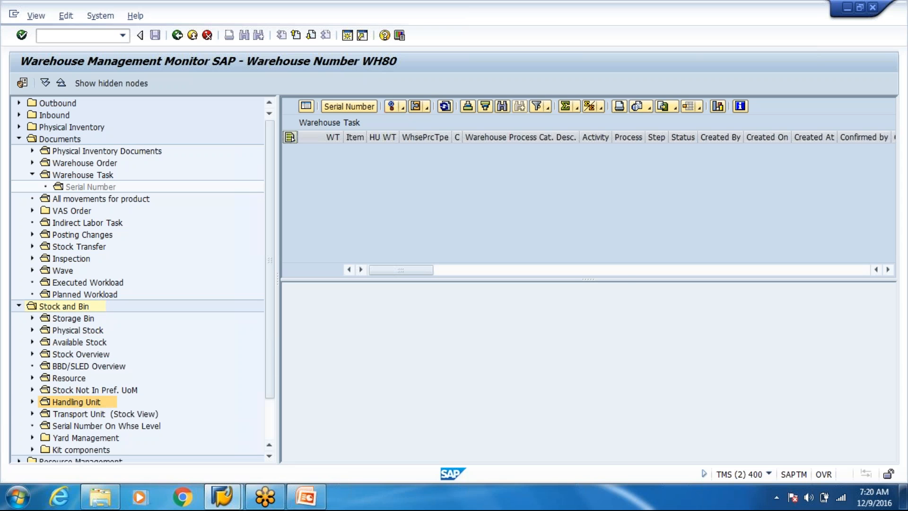
{"action": "key", "text": "ctrl+v"}
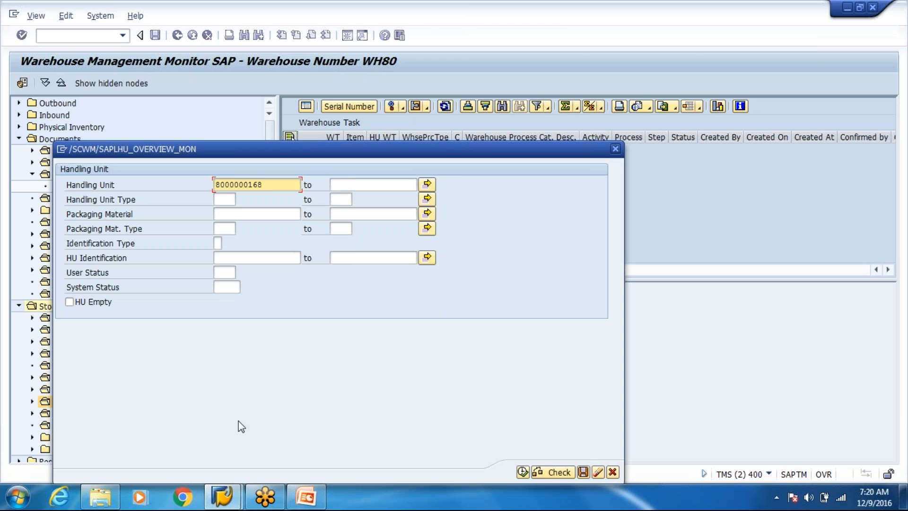
{"action": "left_click", "coordinate": [523, 472]}
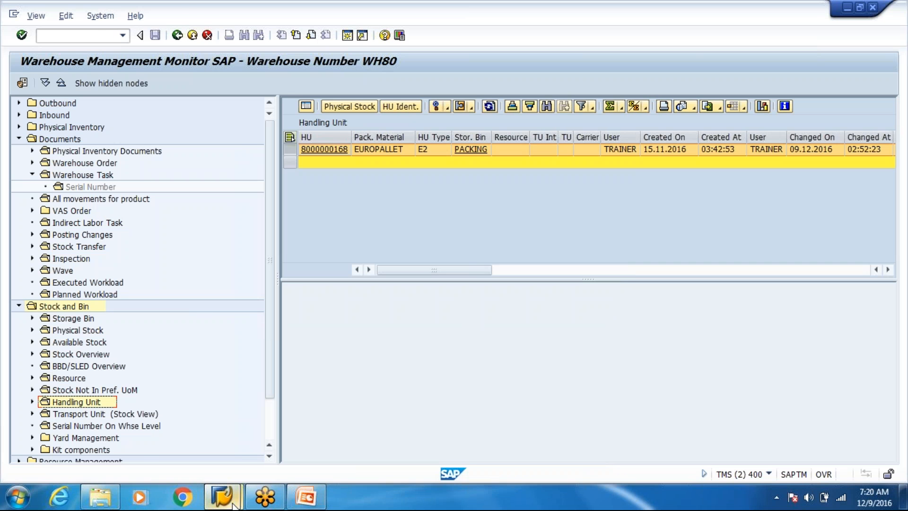
- Return to the posting change session and launch HU warehouse task creation (/scwm/adhu) in a new session
{"action": "mouse_move", "coordinate": [233, 505]}
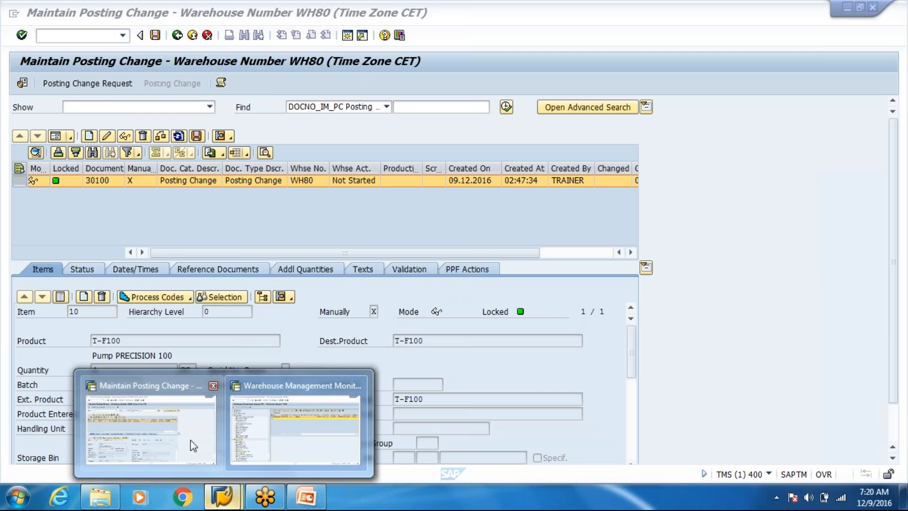
{"action": "left_click", "coordinate": [194, 446]}
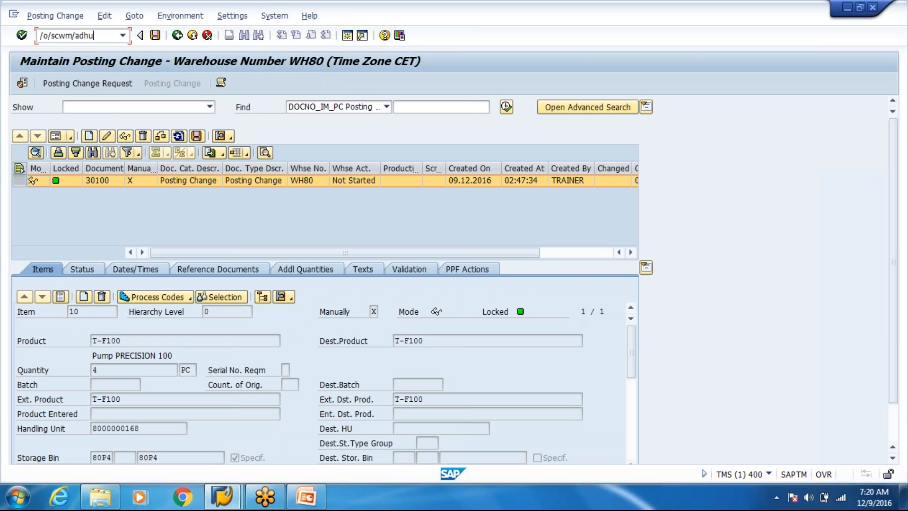
{"action": "key", "text": "Return"}
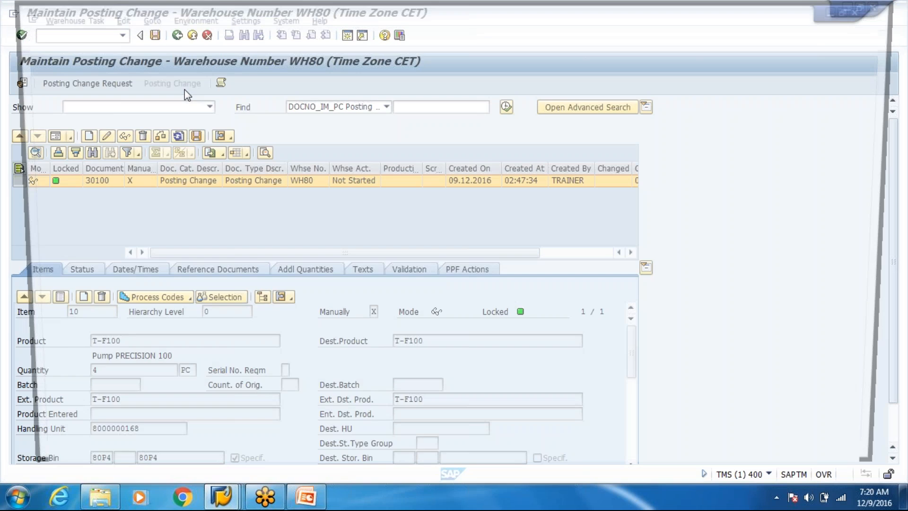
{"action": "left_click", "coordinate": [348, 107]}
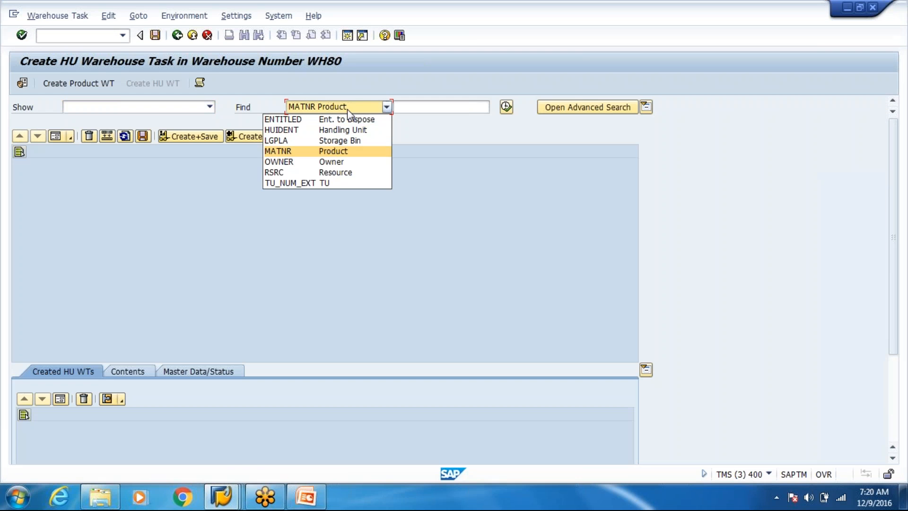
{"action": "left_click", "coordinate": [327, 131]}
{"action": "left_click", "coordinate": [418, 110]}
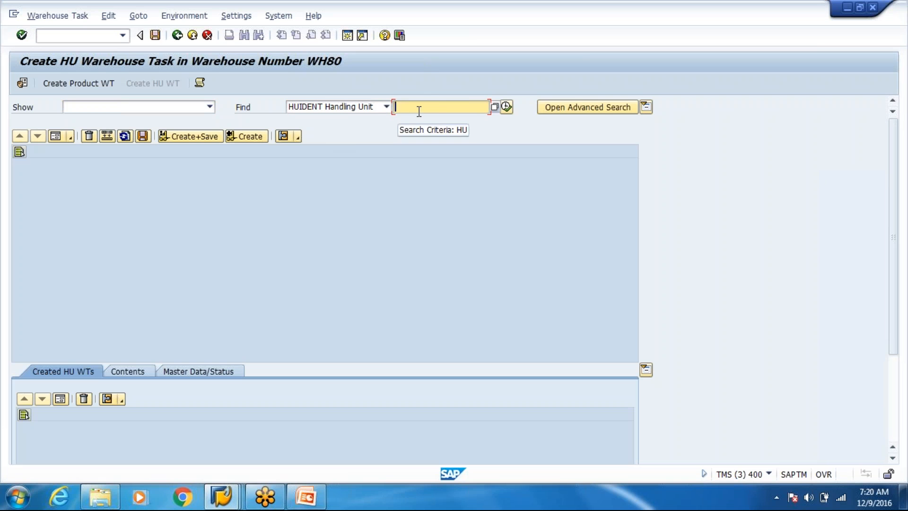
{"action": "key", "text": "ctrl+v"}
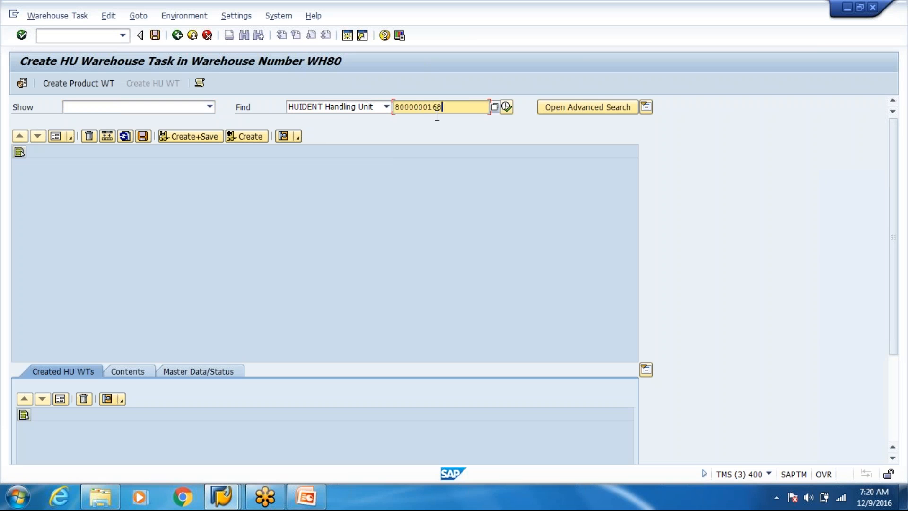
{"action": "left_click", "coordinate": [506, 108]}
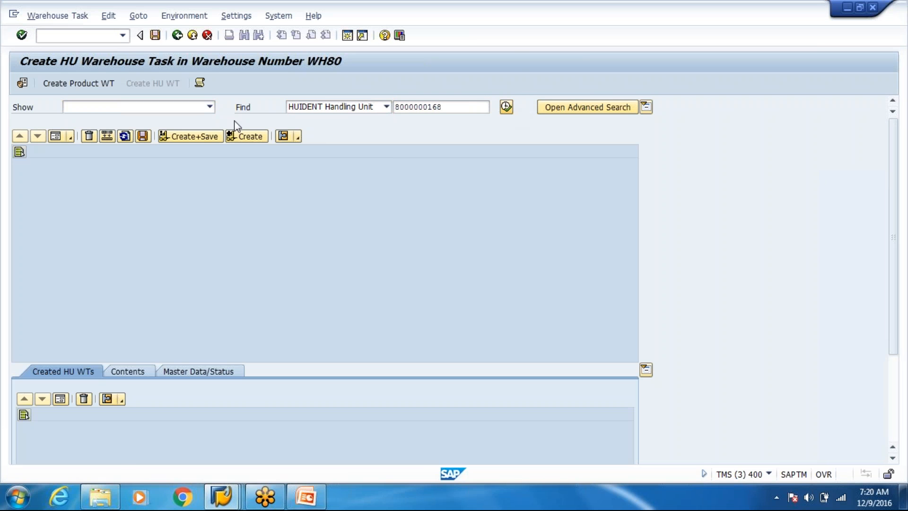
{"action": "left_click", "coordinate": [55, 136]}
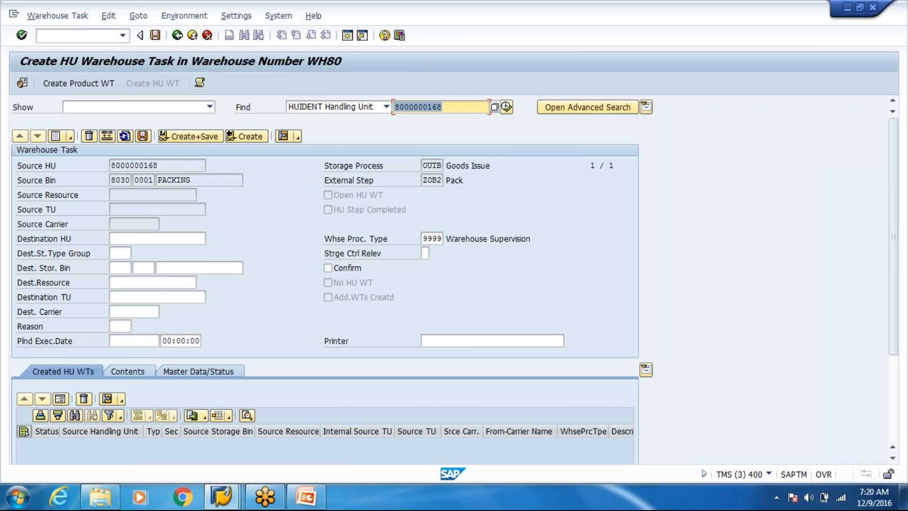
- Create and save an immediately confirmed warehouse task moving the handling unit to storage type 80P4, adjusting the storage control relevance
{"action": "left_click", "coordinate": [199, 268]}
{"action": "left_click", "coordinate": [134, 268]}
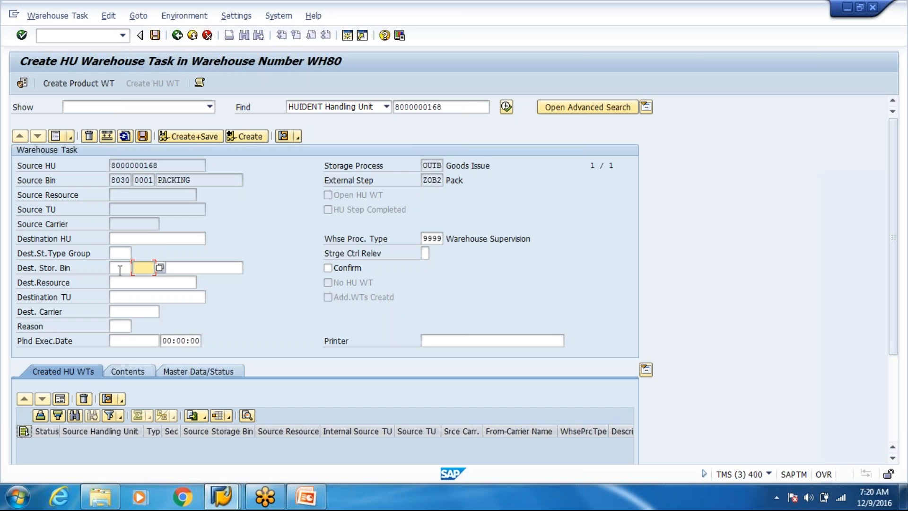
{"action": "left_click", "coordinate": [120, 270]}
{"action": "key", "text": "Escape"}
{"action": "type", "text": "80"}
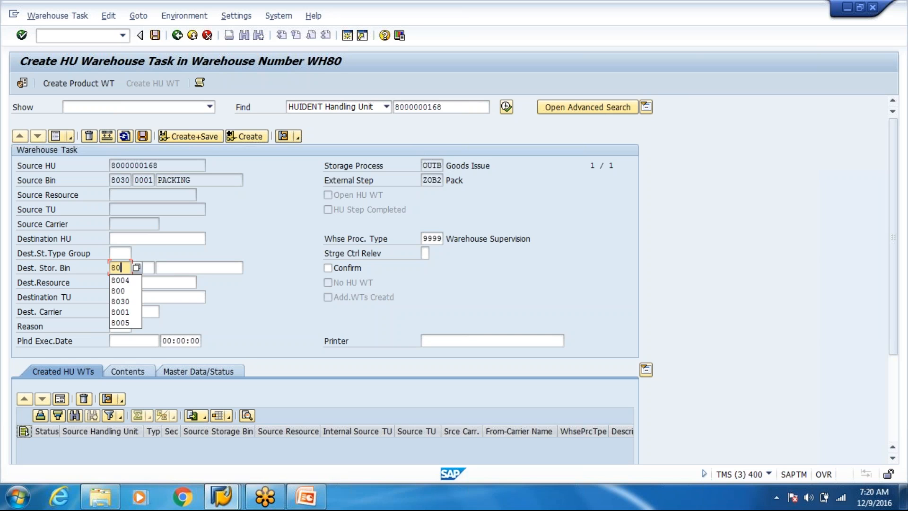
{"action": "type", "text": "p"}
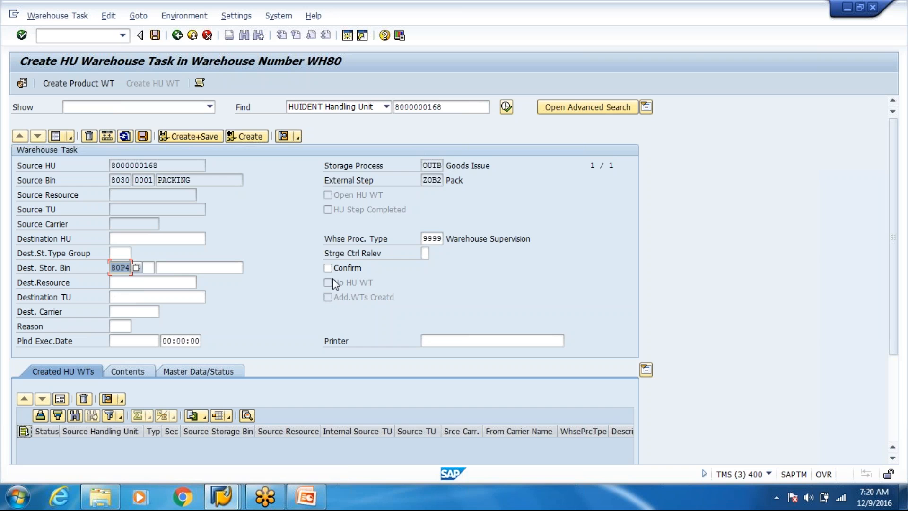
{"action": "left_click", "coordinate": [337, 270]}
{"action": "left_click", "coordinate": [197, 137]}
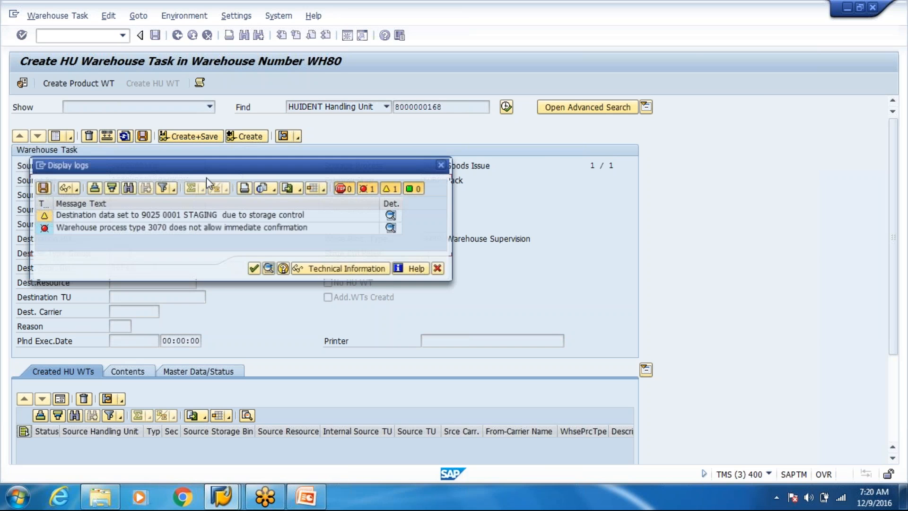
{"action": "key", "text": "Return"}
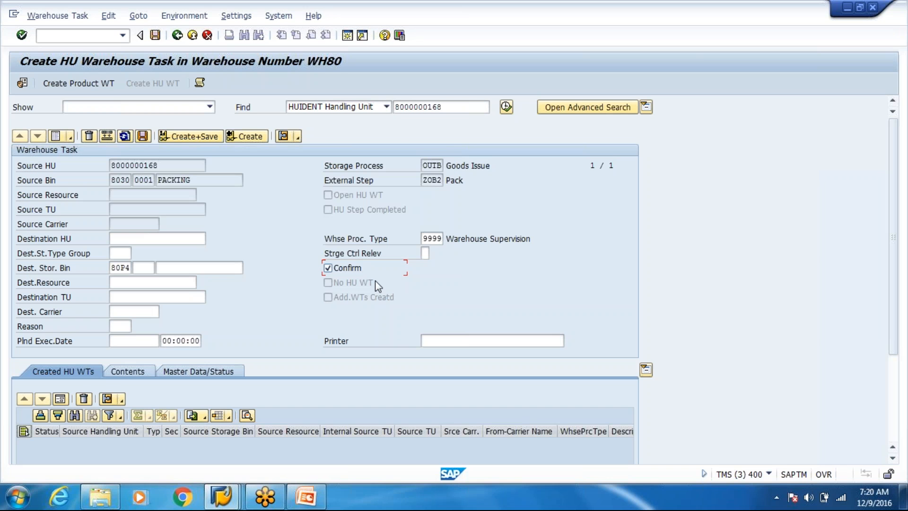
{"action": "left_click", "coordinate": [424, 253]}
{"action": "left_click", "coordinate": [193, 137]}
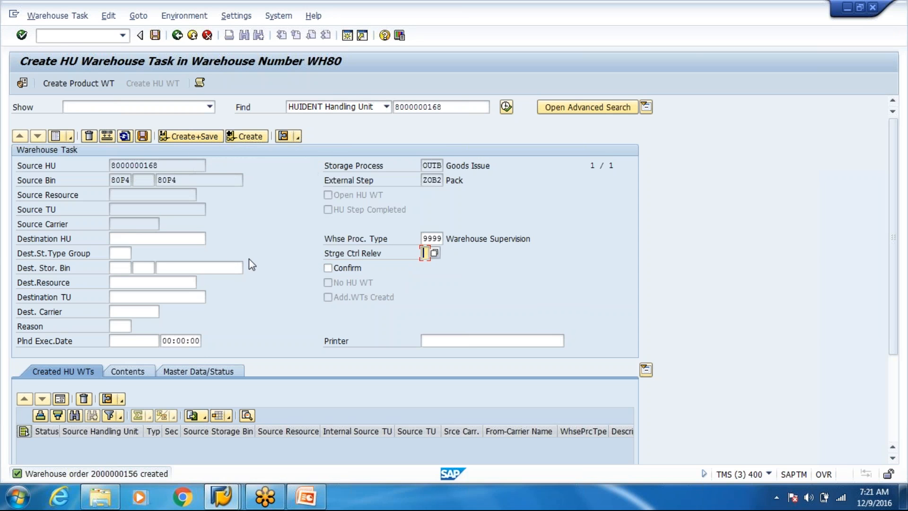
- Open the handling unit move's warehouse order in warehouse task confirmation and confirm and save it
{"action": "left_click", "coordinate": [54, 16]}
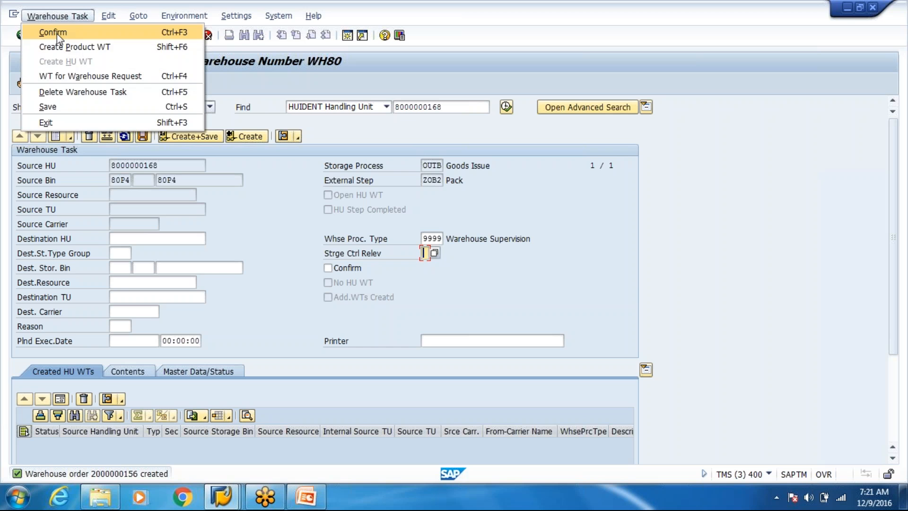
{"action": "left_click", "coordinate": [57, 33]}
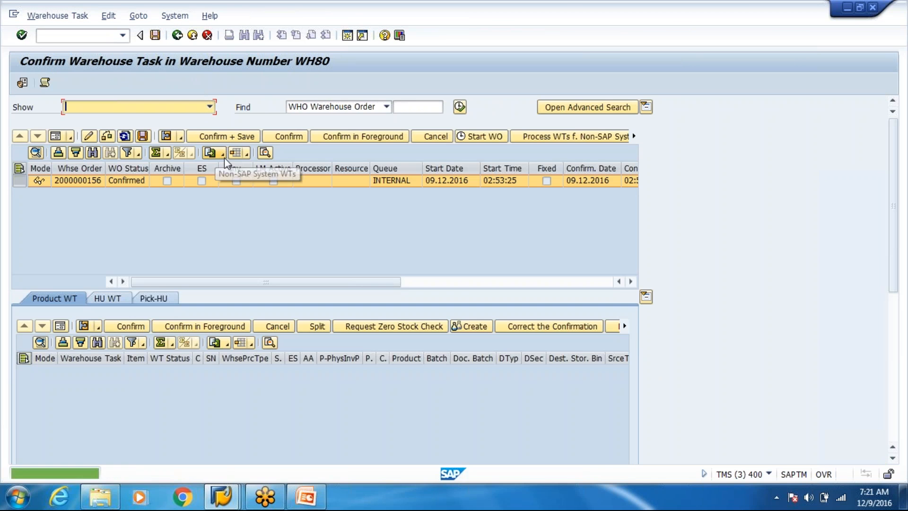
{"action": "left_click", "coordinate": [220, 137]}
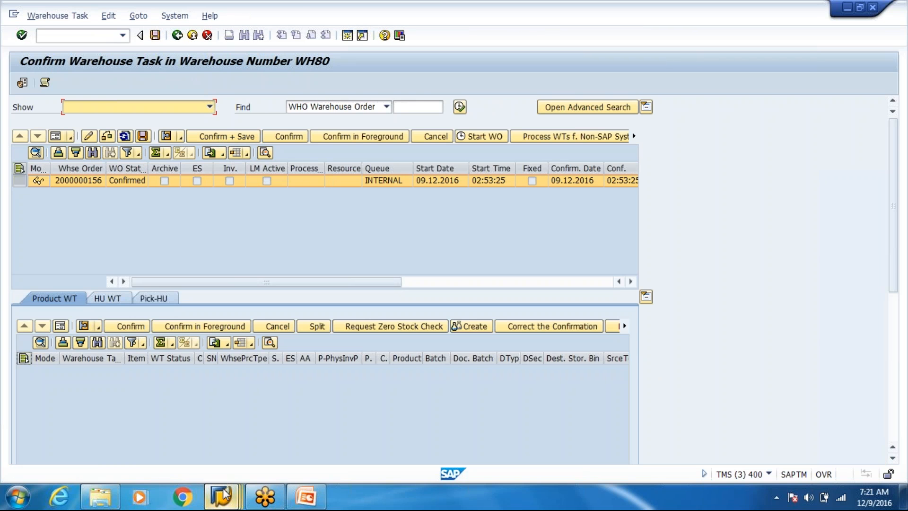
- Close the confirmation session, switch to the warehouse monitor and refresh the handling unit list
{"action": "mouse_move", "coordinate": [226, 493]}
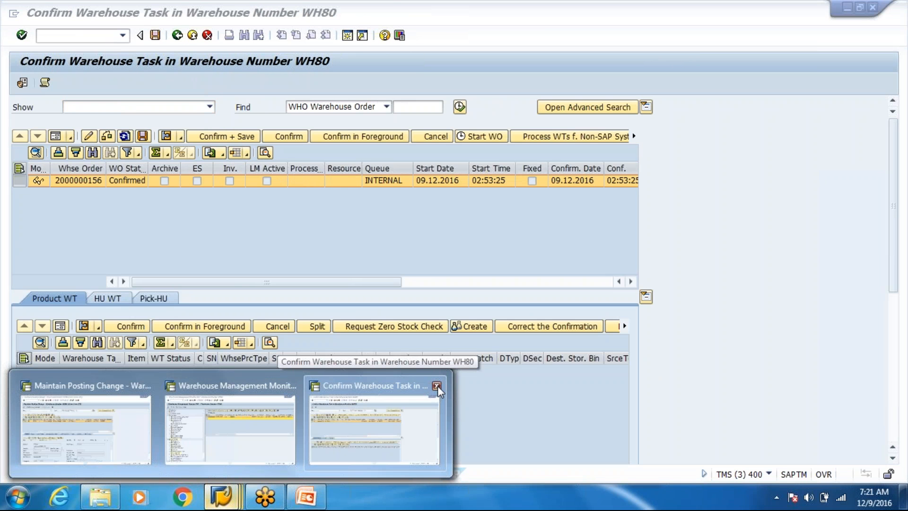
{"action": "left_click", "coordinate": [437, 386]}
{"action": "left_click", "coordinate": [308, 405]}
{"action": "left_click", "coordinate": [490, 107]}
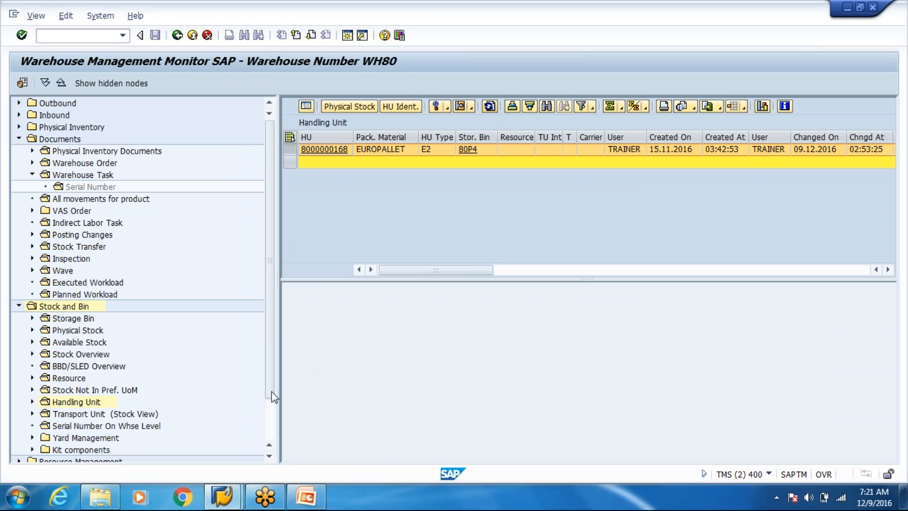
- Return to the posting change session and try to create the follow-on warehouse task for posting change 30100
{"action": "left_click", "coordinate": [228, 504]}
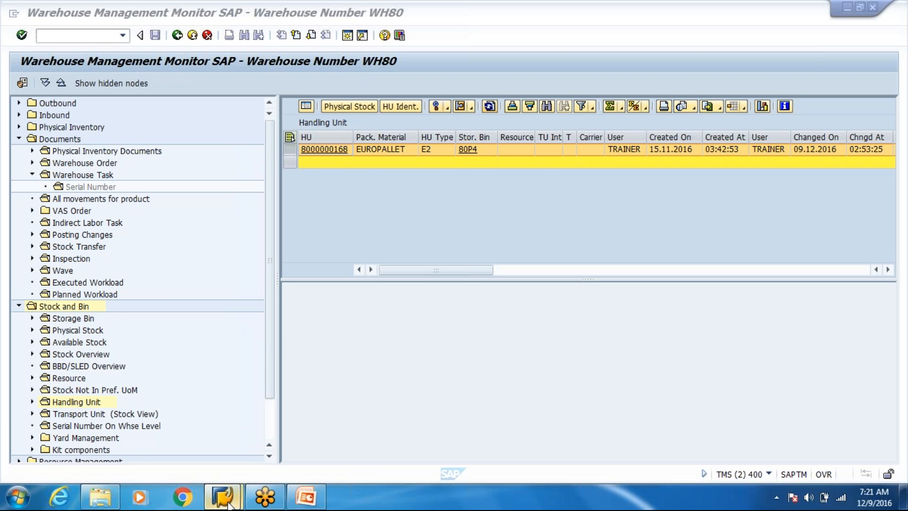
{"action": "left_click", "coordinate": [171, 440]}
{"action": "left_click", "coordinate": [56, 16]}
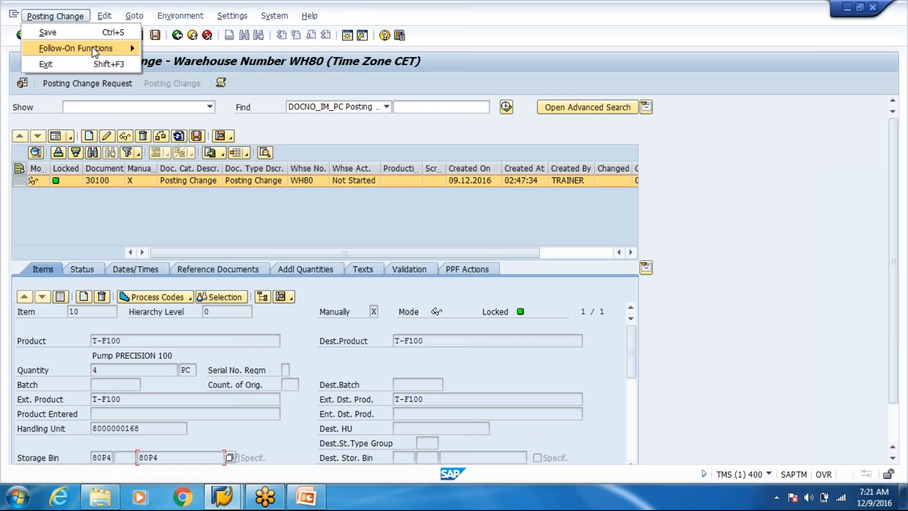
{"action": "mouse_move", "coordinate": [94, 47]}
{"action": "left_click", "coordinate": [208, 46]}
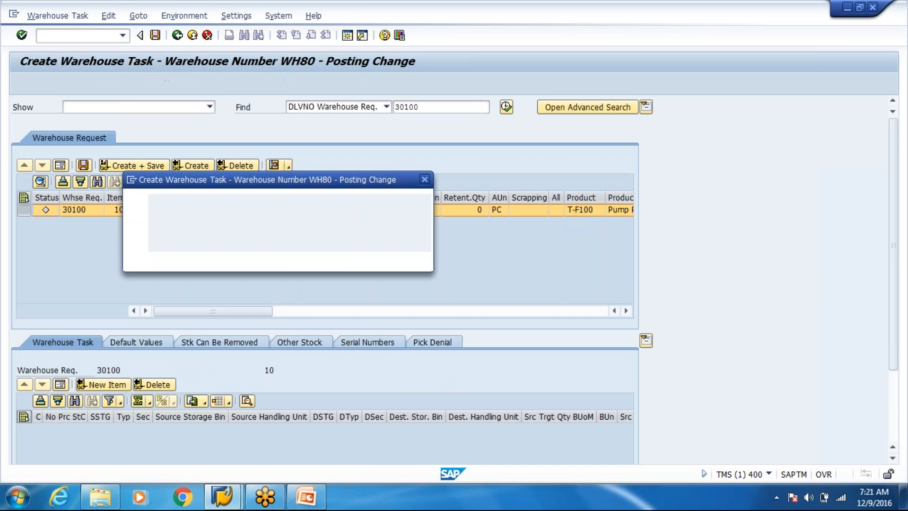
{"action": "left_click", "coordinate": [189, 259]}
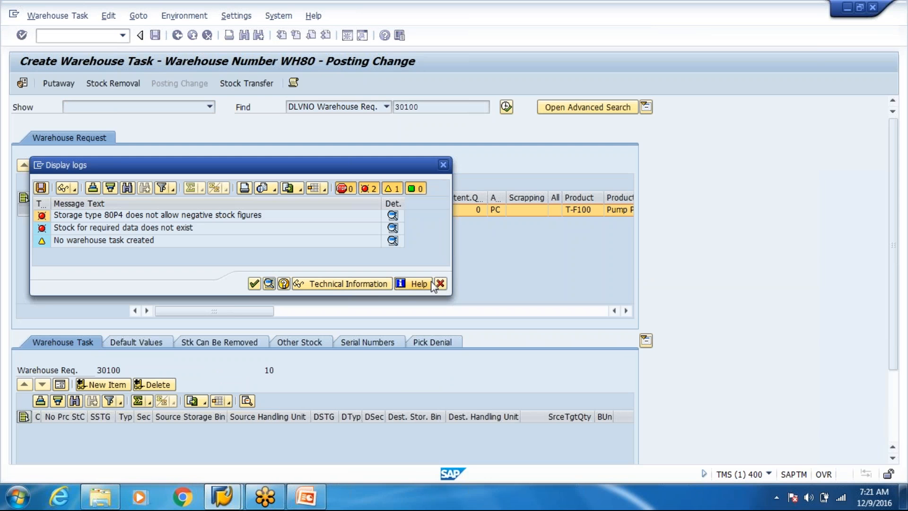
- Close the log and return to posting change 30100 to examine its item's storage bin, stock type and owner data
{"action": "left_click", "coordinate": [441, 284]}
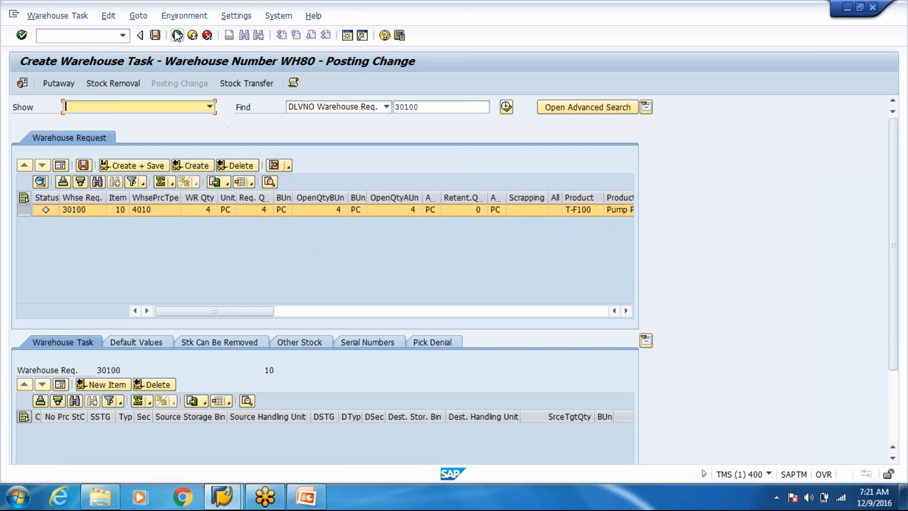
{"action": "left_click", "coordinate": [177, 36]}
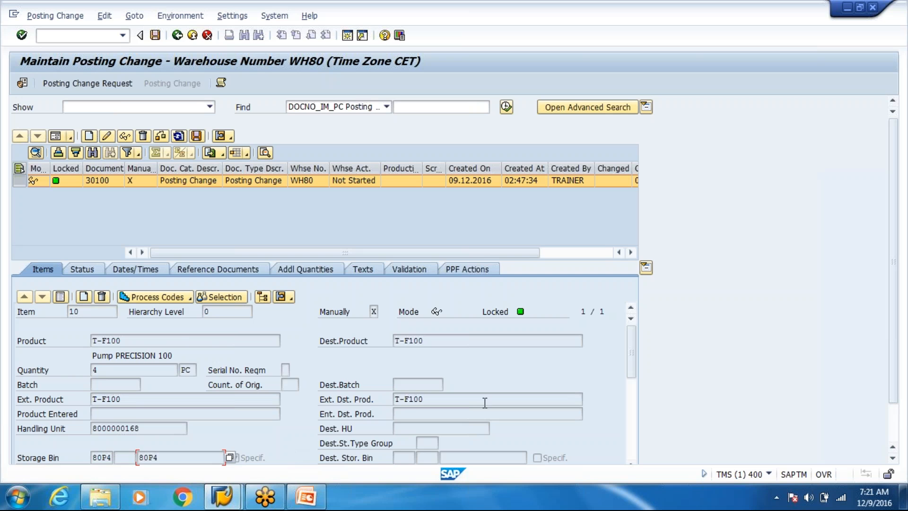
{"action": "left_click_drag", "start_coordinate": [632, 335], "coordinate": [634, 385]}
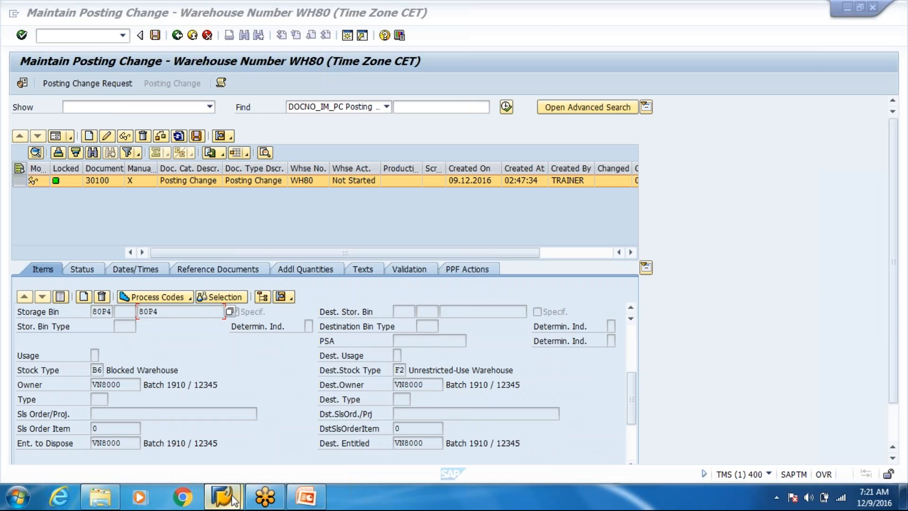
- Switch to the warehouse monitor and examine the reference document columns of the handling unit's physical stock
{"action": "mouse_move", "coordinate": [233, 499]}
{"action": "left_click", "coordinate": [299, 440]}
{"action": "left_click", "coordinate": [339, 107]}
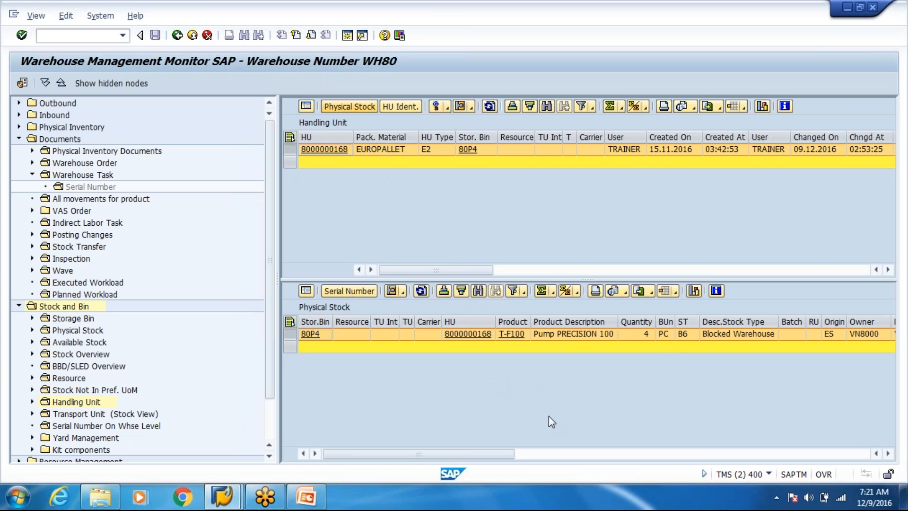
{"action": "left_click", "coordinate": [543, 453]}
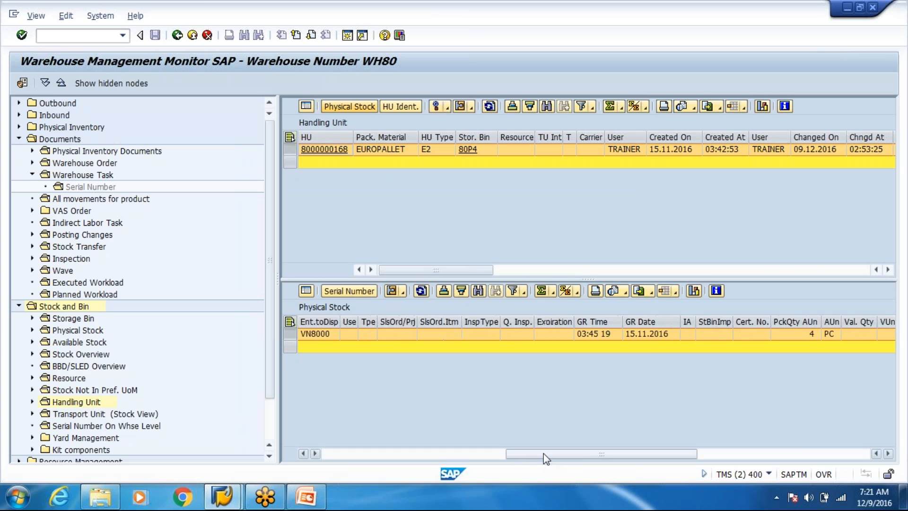
{"action": "left_click_drag", "start_coordinate": [544, 453], "coordinate": [652, 447]}
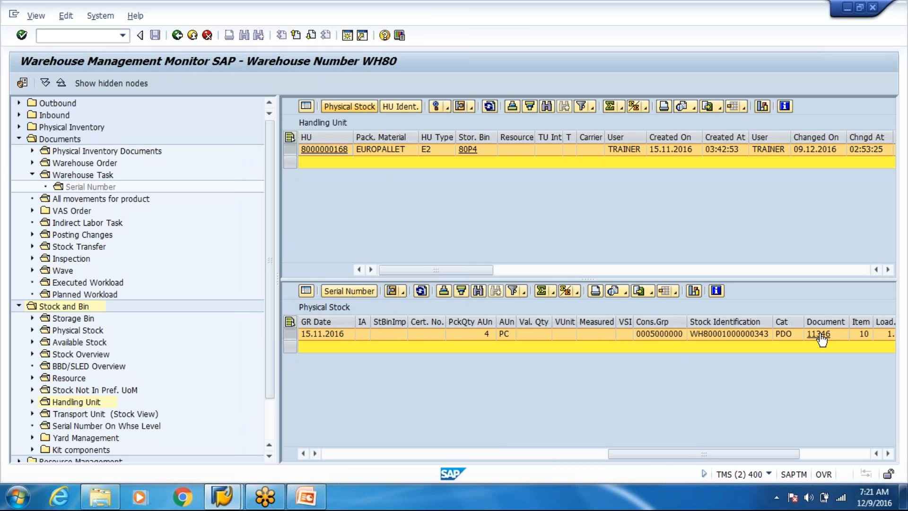
{"action": "left_click", "coordinate": [93, 35]}
{"action": "type", "text": "/o/scwm/"}
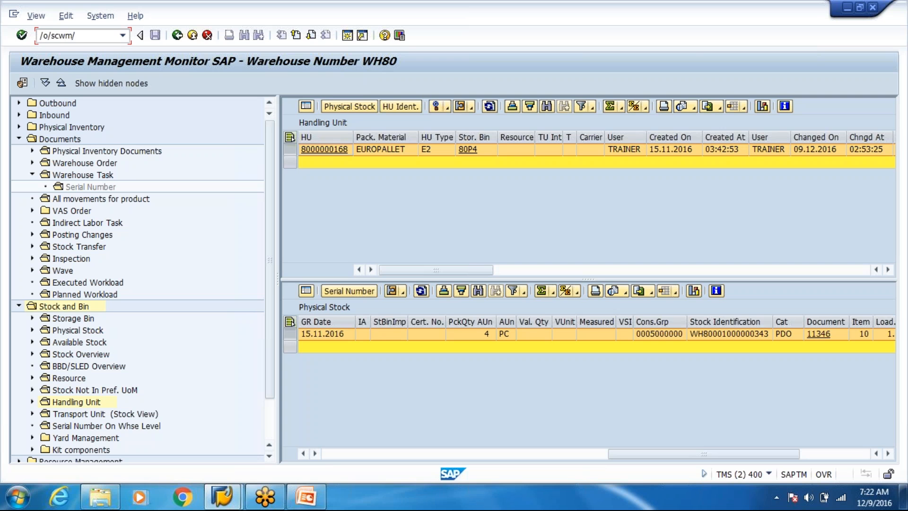
{"action": "left_click", "coordinate": [84, 177]}
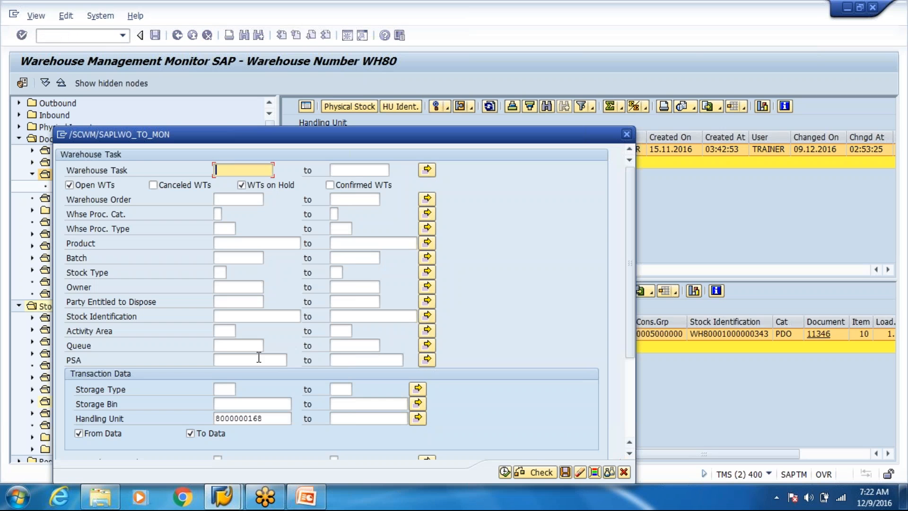
{"action": "left_click", "coordinate": [505, 472]}
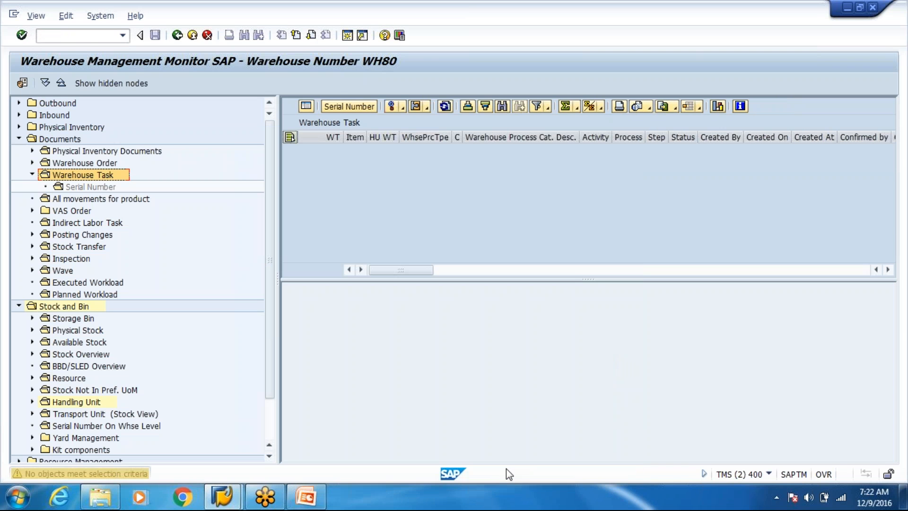
- Open the picking cancellation transaction /n/scwm/cancpick and find document 11346
{"action": "left_click", "coordinate": [123, 35]}
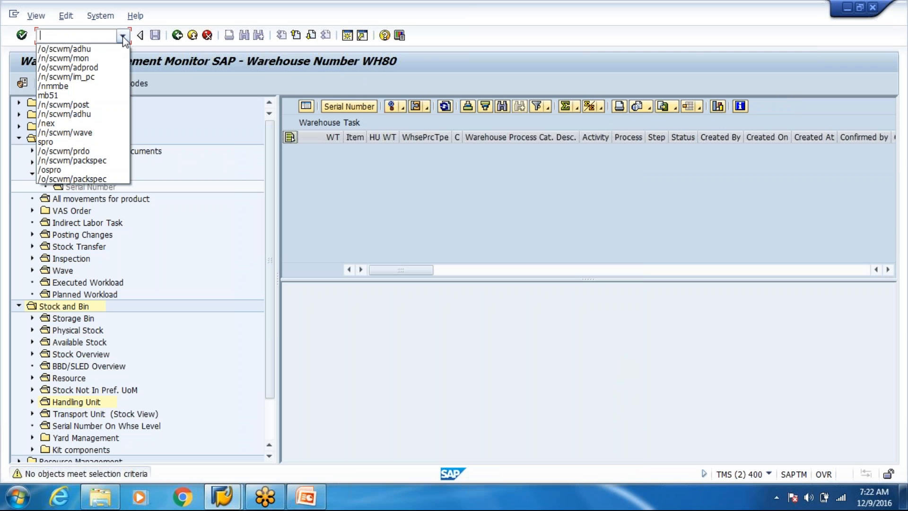
{"action": "type", "text": "/n/scwm/a"}
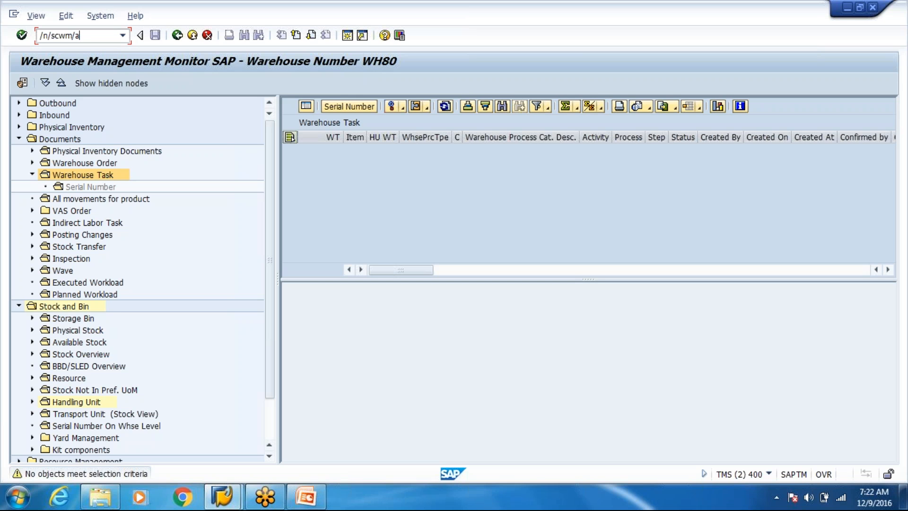
{"action": "type", "text": "candpic"}
{"action": "key", "text": "Return"}
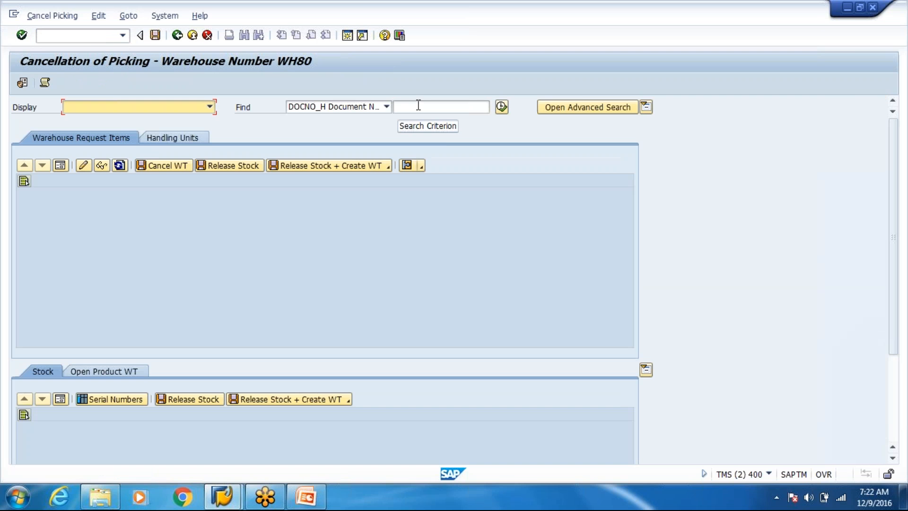
{"action": "left_click", "coordinate": [418, 105]}
{"action": "type", "text": "1134"}
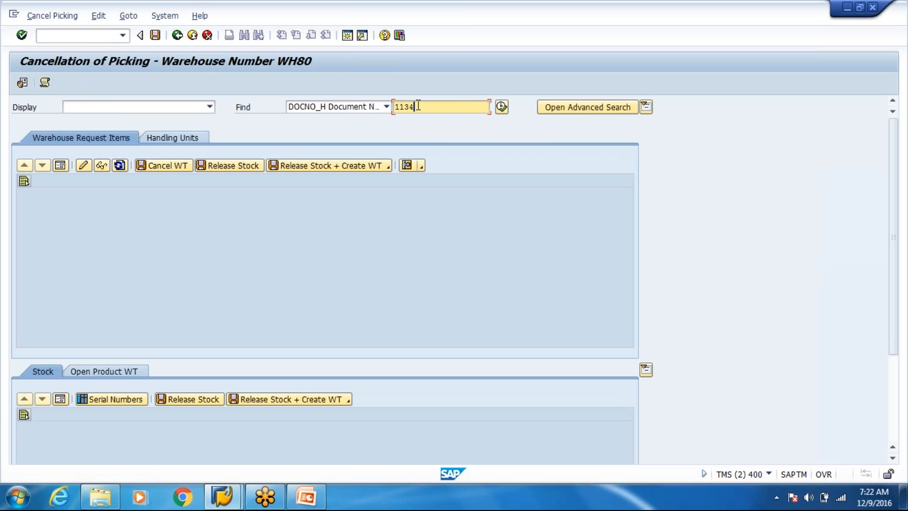
{"action": "type", "text": "6"}
{"action": "left_click", "coordinate": [501, 106]}
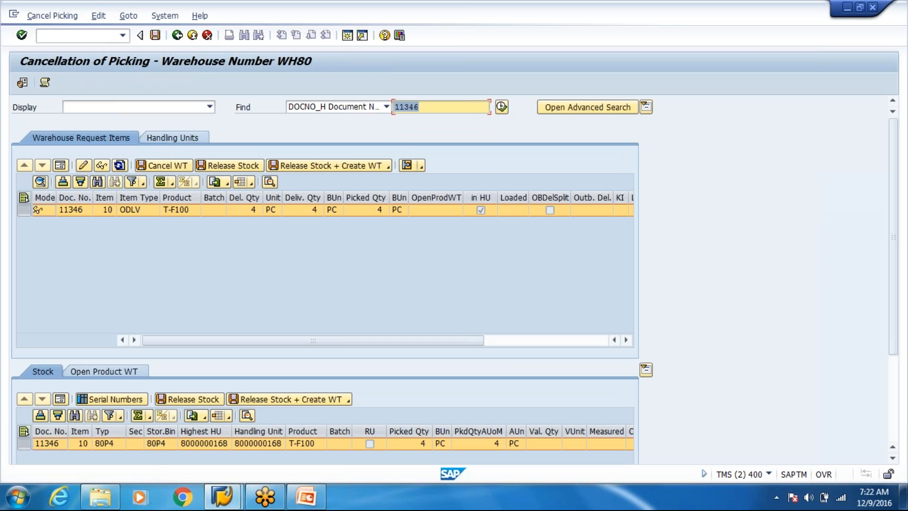
- Release the stock of the handling unit assigned to document 11346, save, and leave the picking cancellation
{"action": "left_click", "coordinate": [188, 140]}
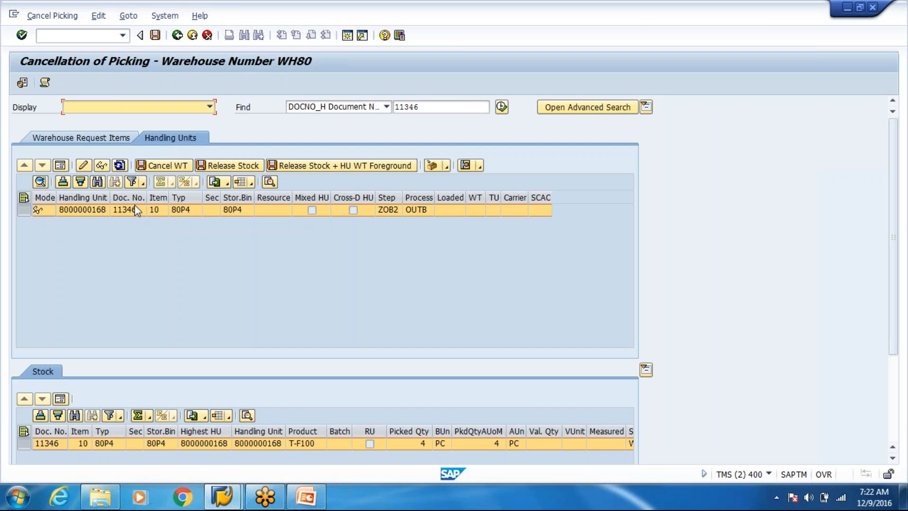
{"action": "left_click", "coordinate": [212, 167]}
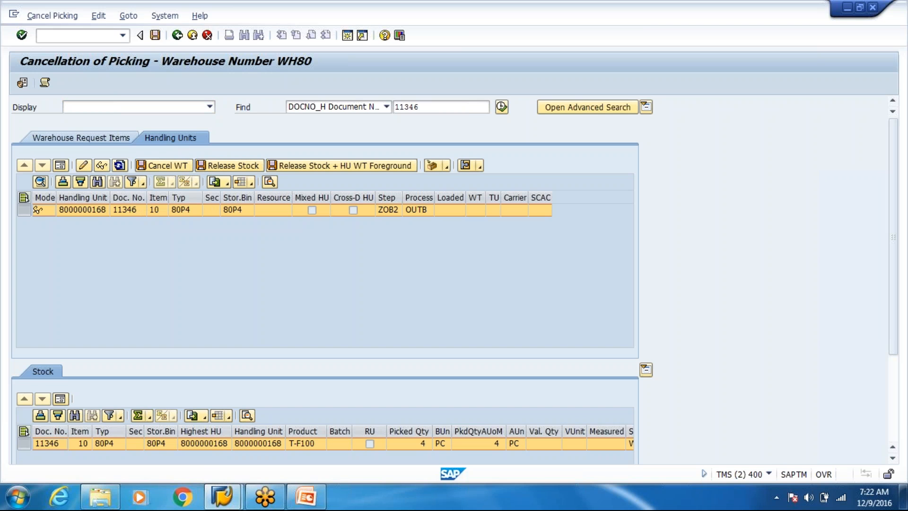
{"action": "left_click", "coordinate": [160, 38]}
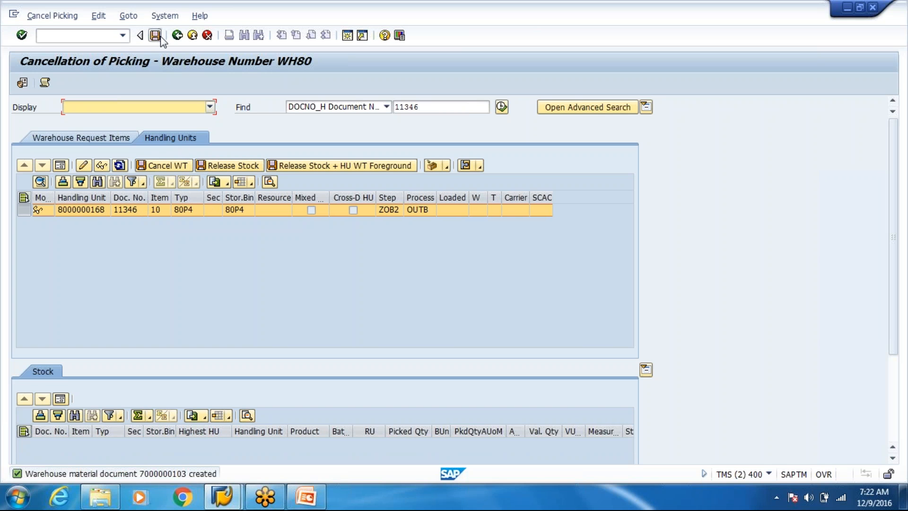
{"action": "left_click", "coordinate": [193, 37]}
{"action": "left_click", "coordinate": [194, 38]}
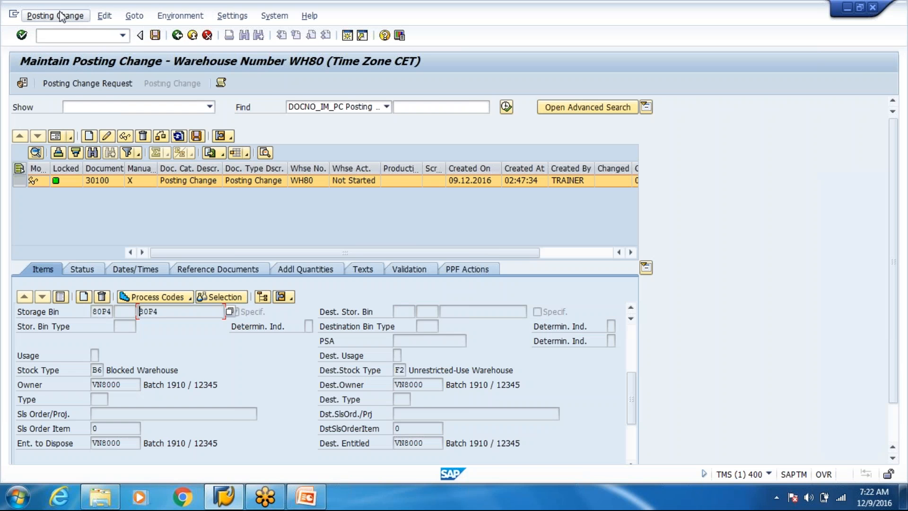
- Exit the warehouse monitor, restart posting change maintenance with /n/scwm/im_pc and run an unrestricted search for posting changes
{"action": "left_click", "coordinate": [68, 20]}
{"action": "mouse_move", "coordinate": [180, 16]}
{"action": "left_click", "coordinate": [215, 65]}
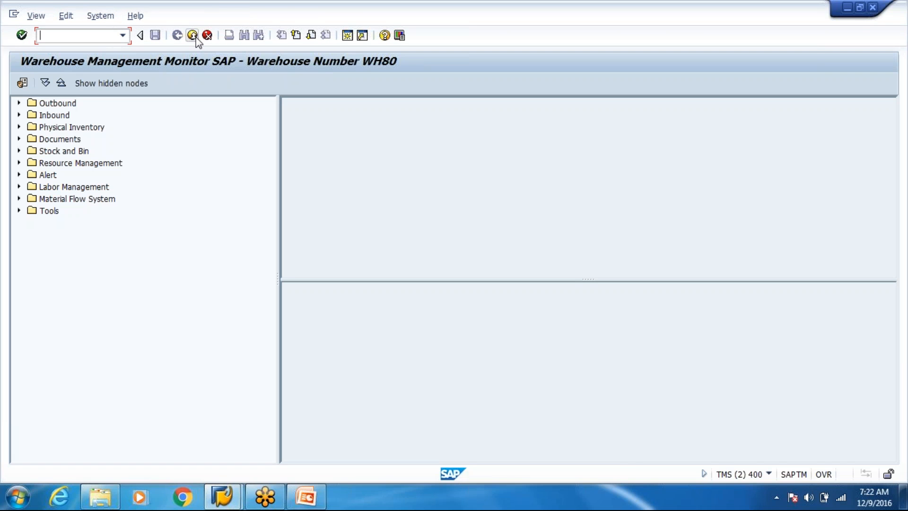
{"action": "left_click", "coordinate": [196, 38]}
{"action": "left_click", "coordinate": [122, 35]}
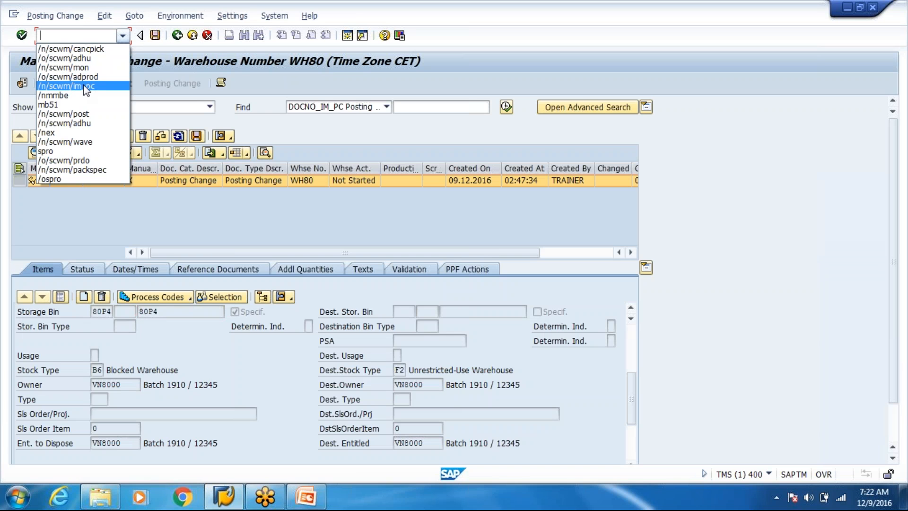
{"action": "left_click", "coordinate": [84, 86]}
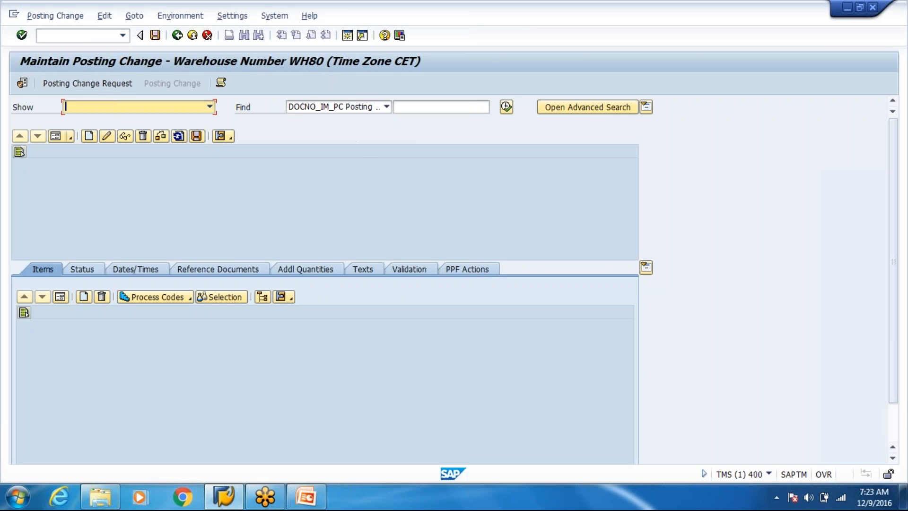
{"action": "left_click", "coordinate": [506, 110]}
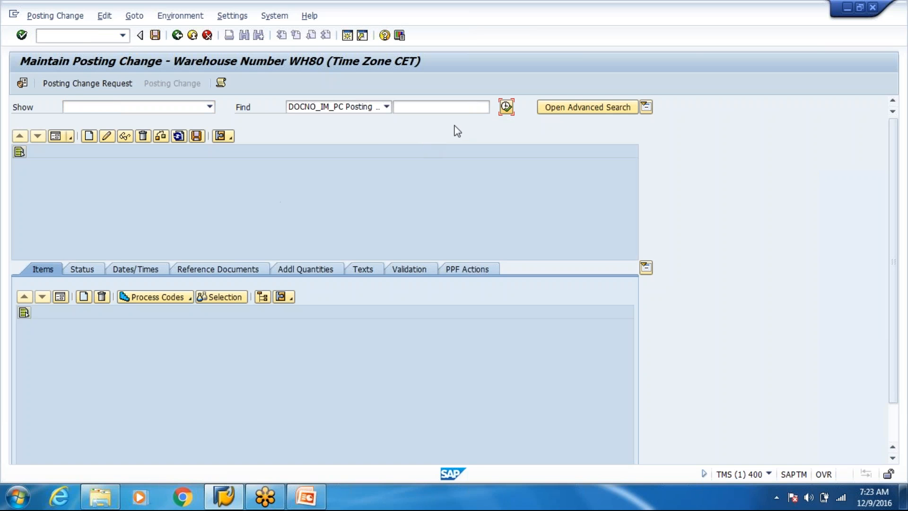
{"action": "left_click", "coordinate": [506, 107]}
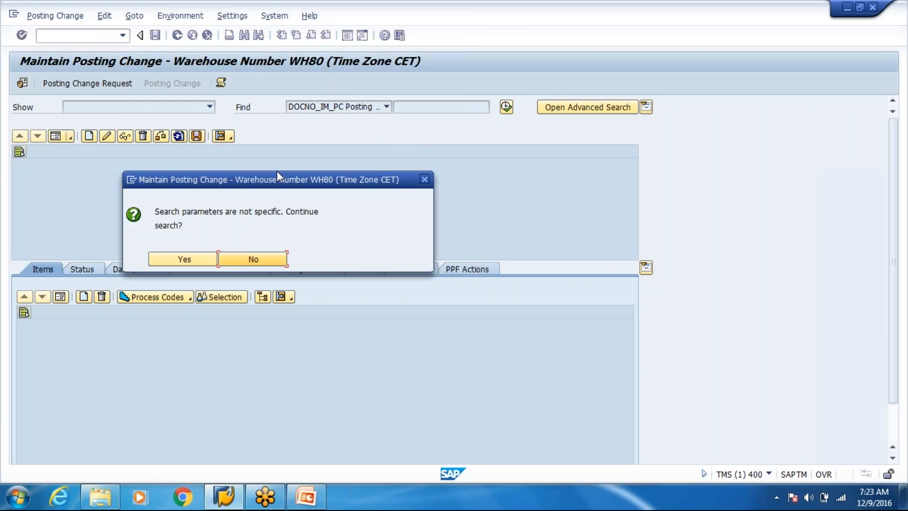
{"action": "left_click", "coordinate": [173, 261]}
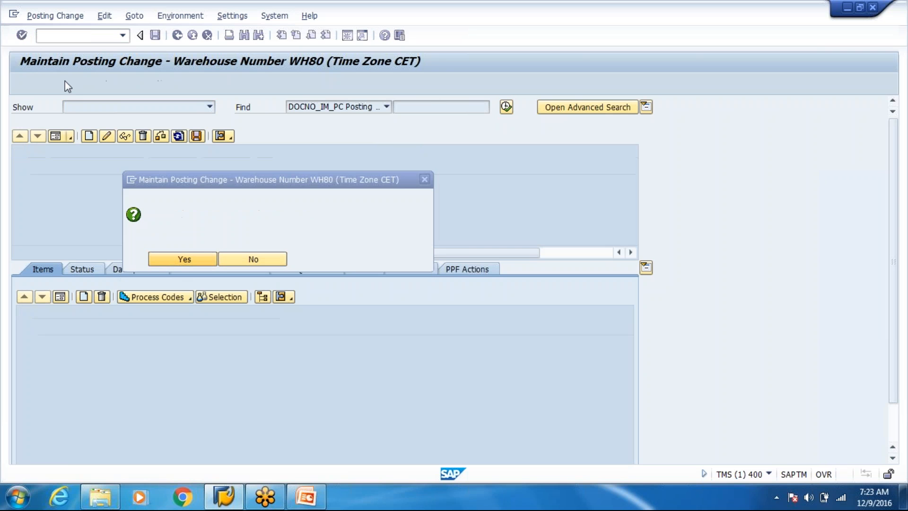
- Open the follow-on warehouse task function for posting change 30100, try to create and save the task, and close the log
{"action": "left_click", "coordinate": [52, 16]}
{"action": "mouse_move", "coordinate": [65, 51]}
{"action": "left_click", "coordinate": [159, 48]}
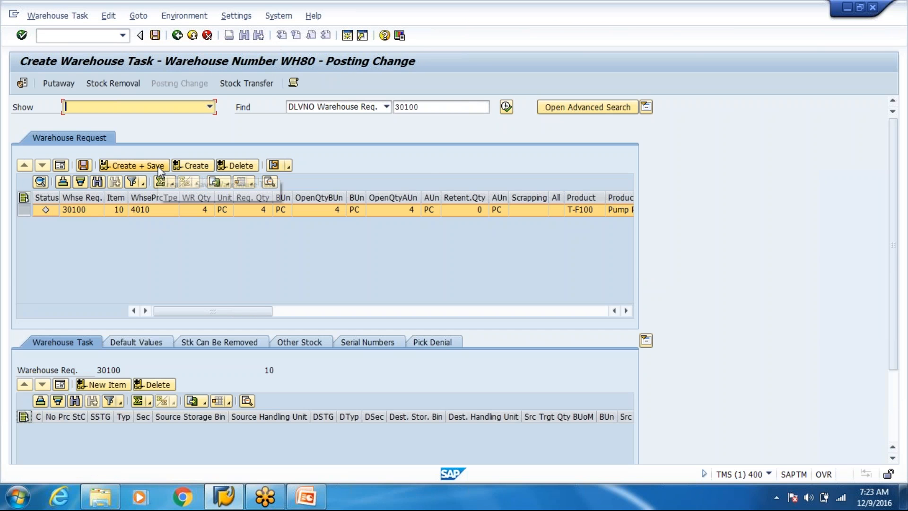
{"action": "left_click", "coordinate": [159, 166]}
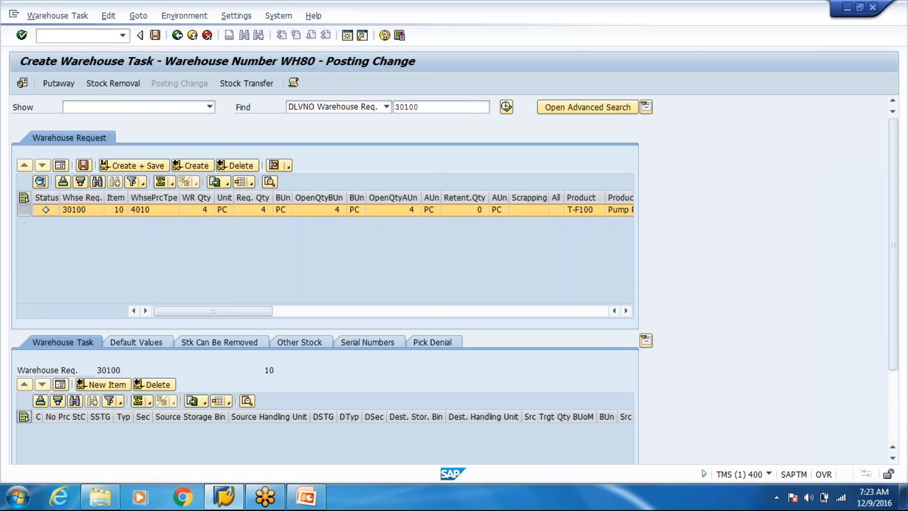
{"action": "left_click", "coordinate": [182, 258]}
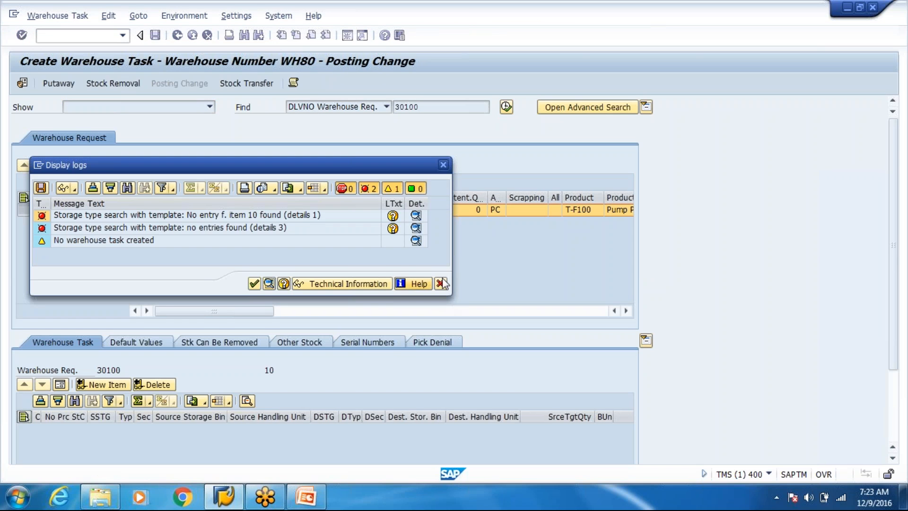
{"action": "left_click", "coordinate": [440, 284]}
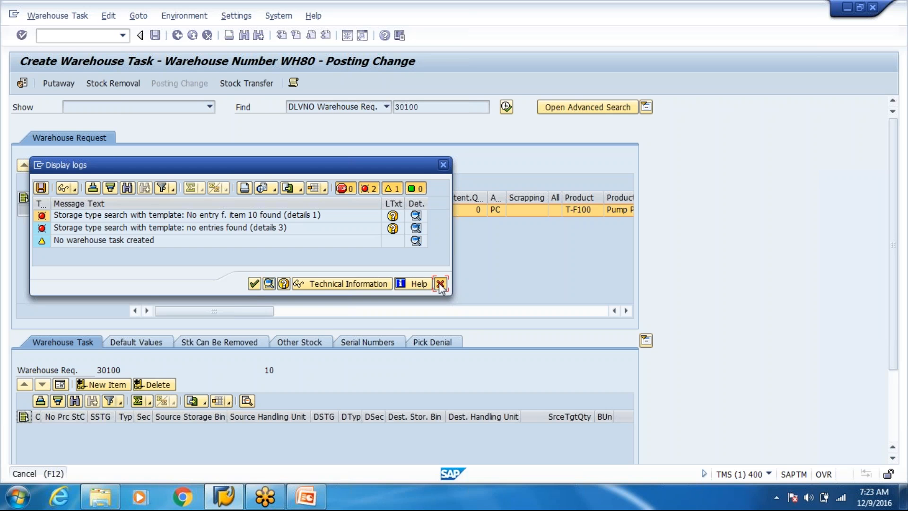
- Set the default destination for posting change 30100 to storage type 80P4 and storage bin 80P4
{"action": "left_click", "coordinate": [147, 345]}
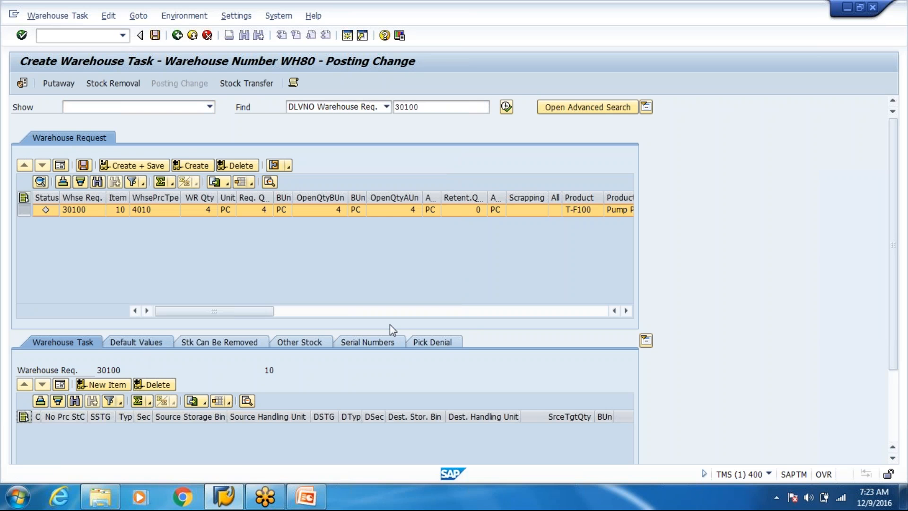
{"action": "scroll", "coordinate": [892, 277], "scroll_direction": "down", "scroll_amount": 3}
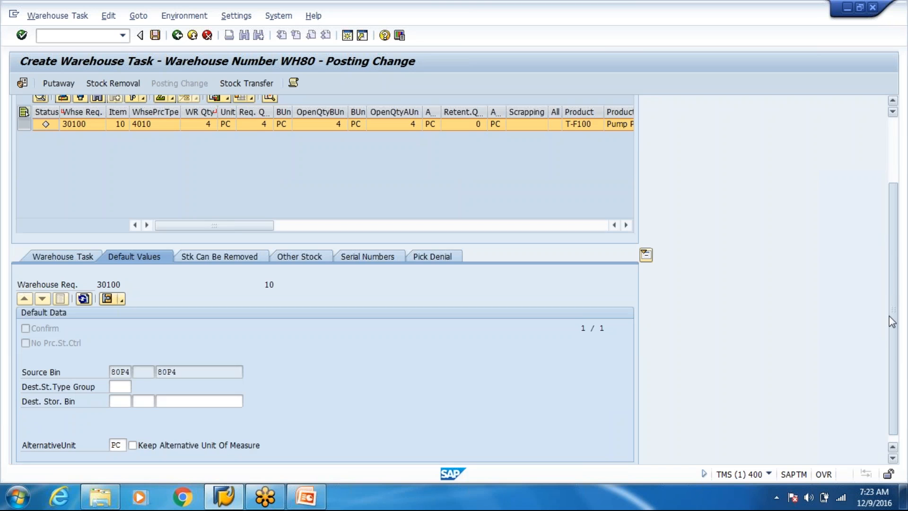
{"action": "left_click", "coordinate": [126, 391]}
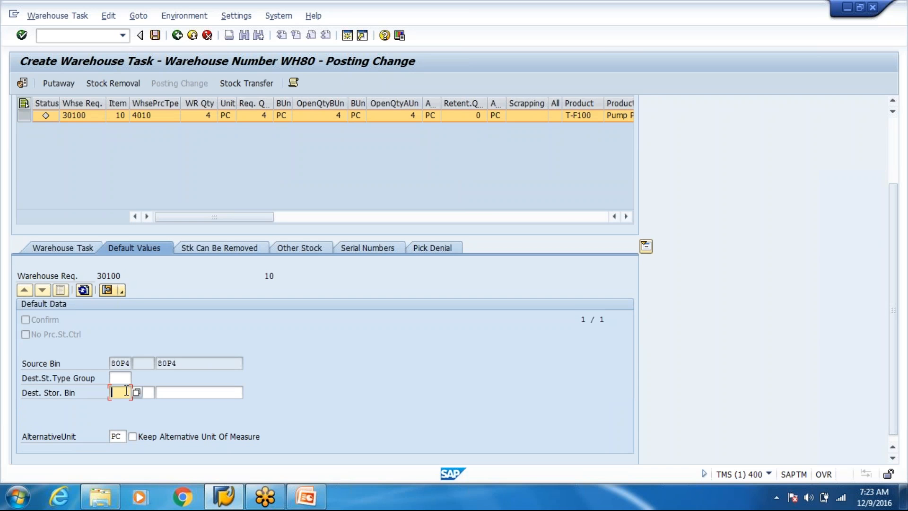
{"action": "left_click", "coordinate": [117, 363]}
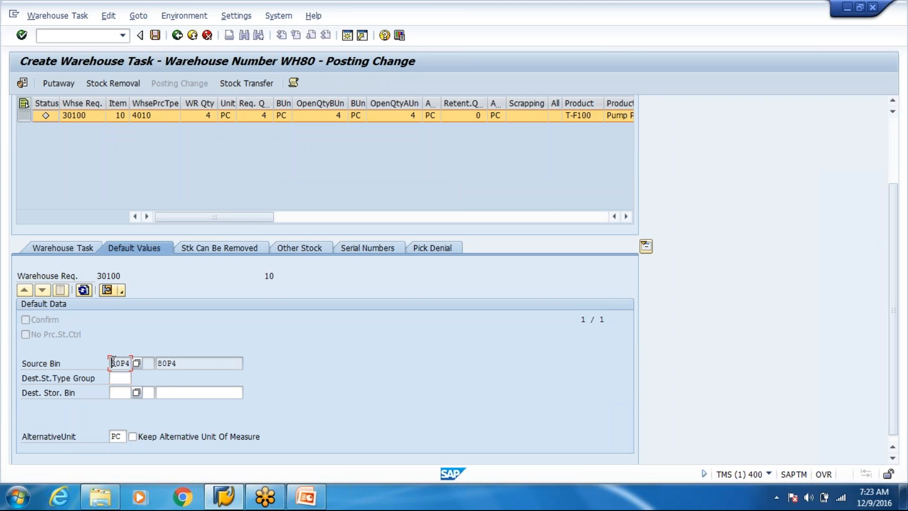
{"action": "left_click", "coordinate": [123, 390]}
{"action": "type", "text": "80P4"}
{"action": "left_click_drag", "start_coordinate": [180, 363], "coordinate": [163, 364]}
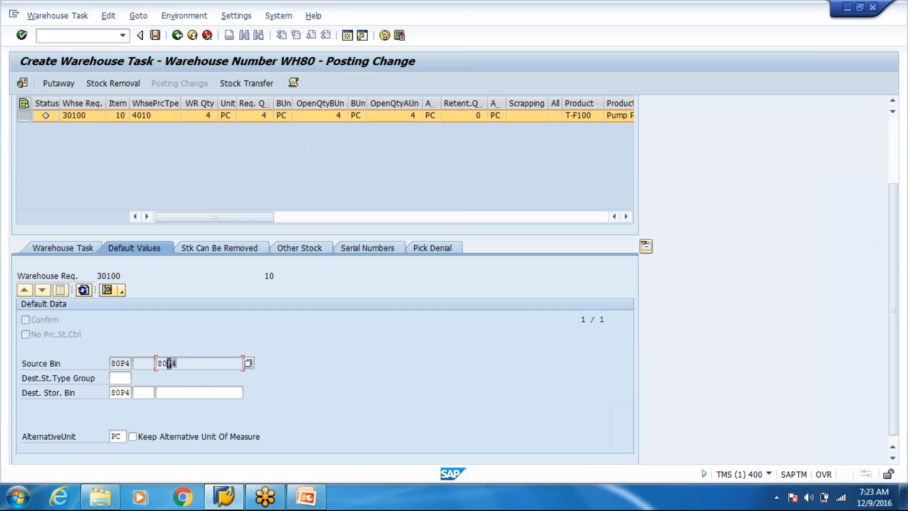
{"action": "left_click", "coordinate": [161, 368]}
{"action": "left_click", "coordinate": [168, 394]}
{"action": "type", "text": "80P4"}
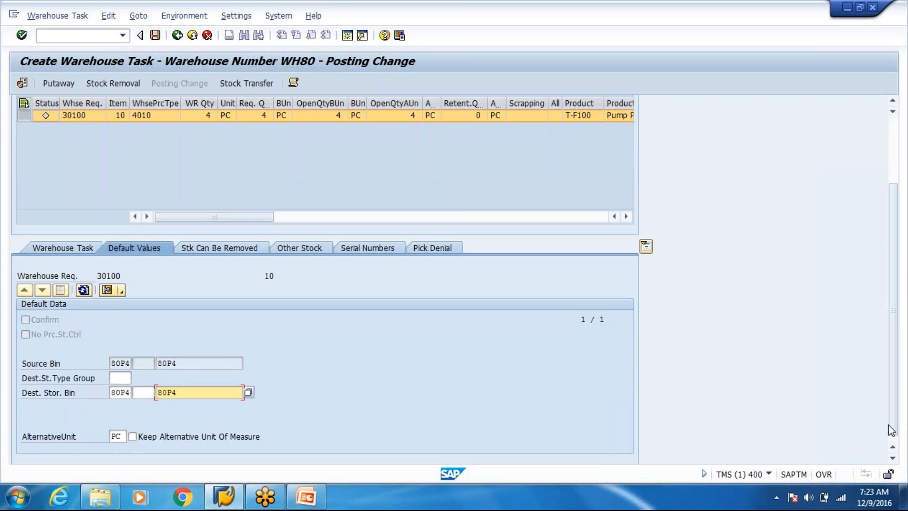
{"action": "scroll", "coordinate": [893, 430], "scroll_direction": "up", "scroll_amount": 5}
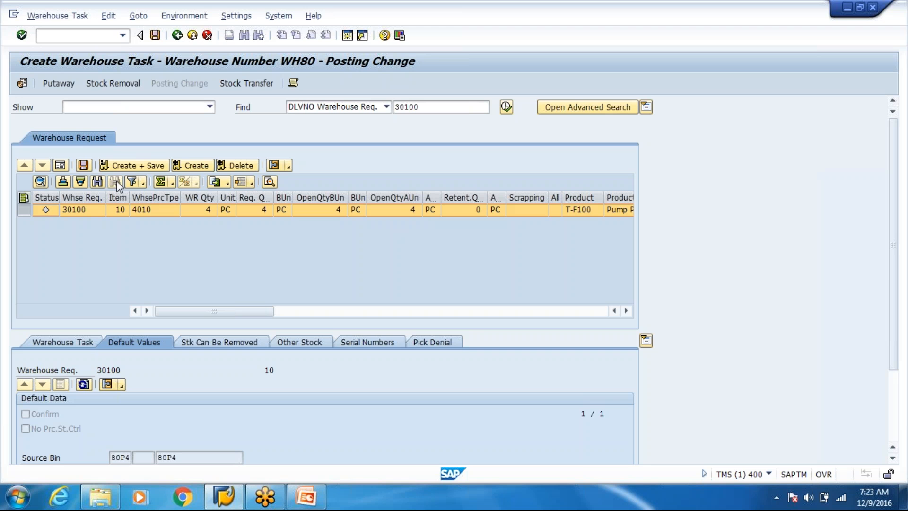
- Create and save the warehouse task for posting change 30100, and confirm and save the resulting warehouse order
{"action": "left_click", "coordinate": [140, 166]}
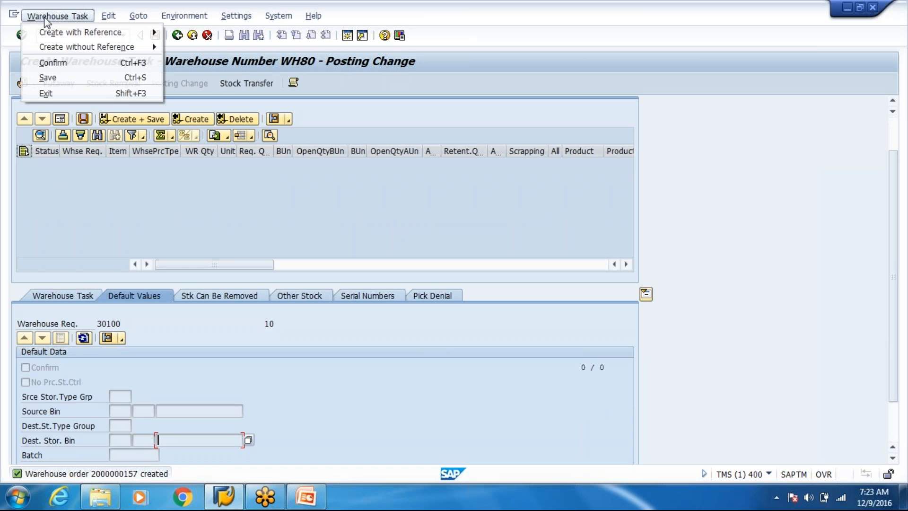
{"action": "left_click", "coordinate": [46, 19]}
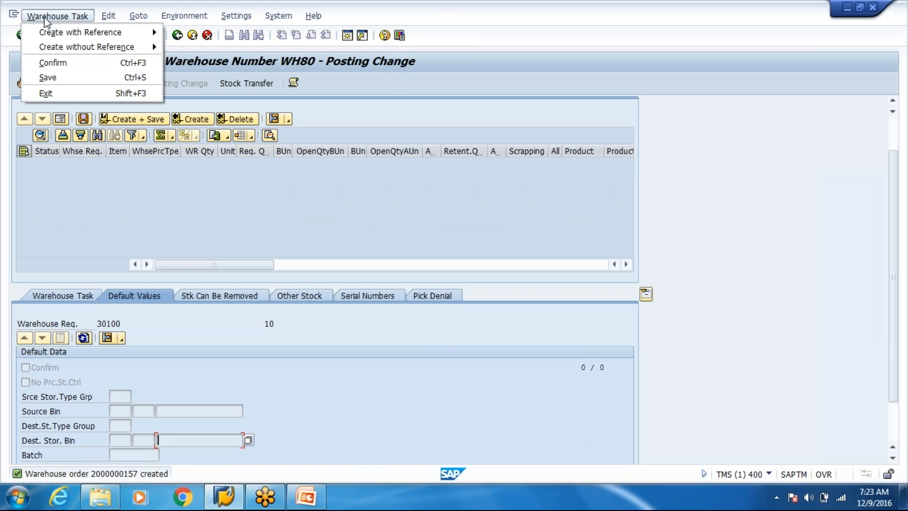
{"action": "left_click", "coordinate": [80, 62]}
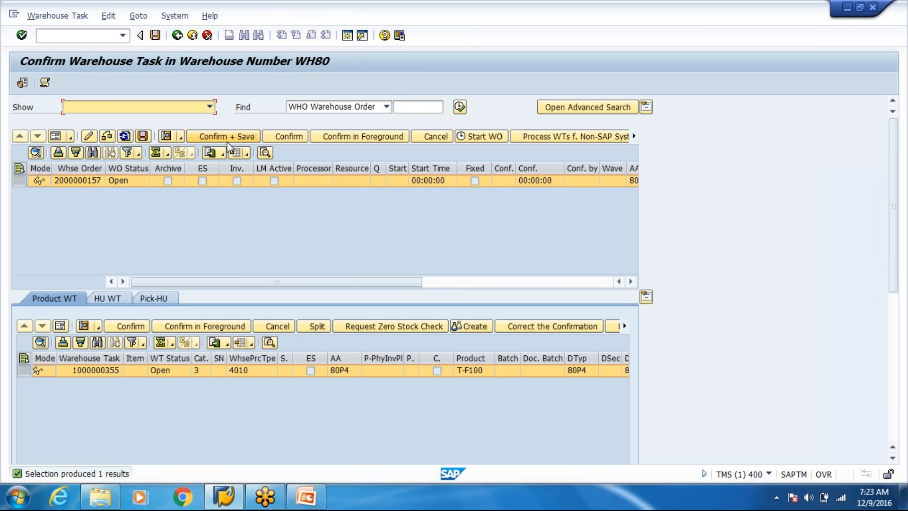
{"action": "left_click", "coordinate": [227, 140]}
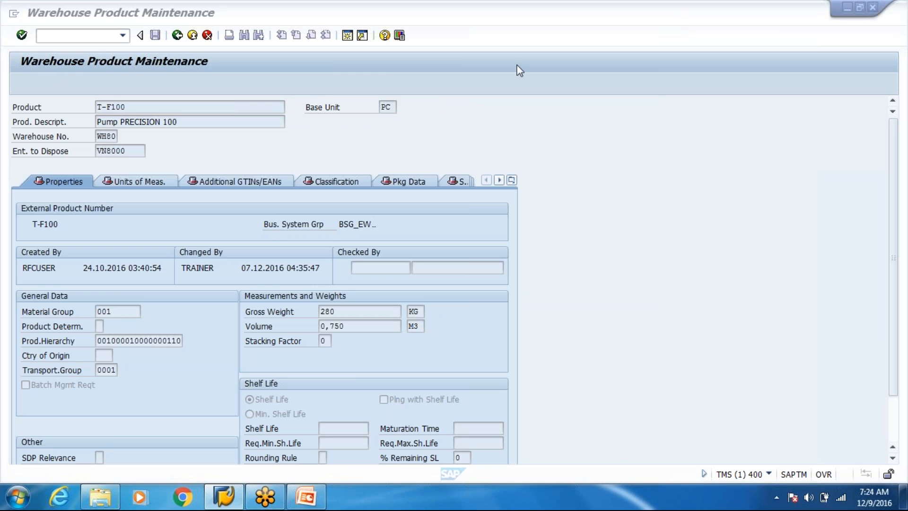
- Leave the product master display, examine the warehouse task's details in form view, and return to posting change maintenance
{"action": "left_click", "coordinate": [179, 37]}
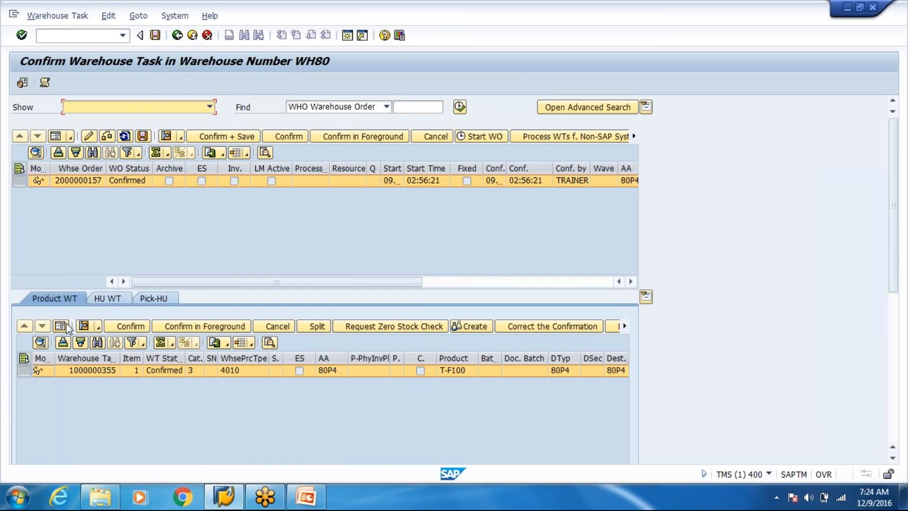
{"action": "left_click", "coordinate": [67, 325]}
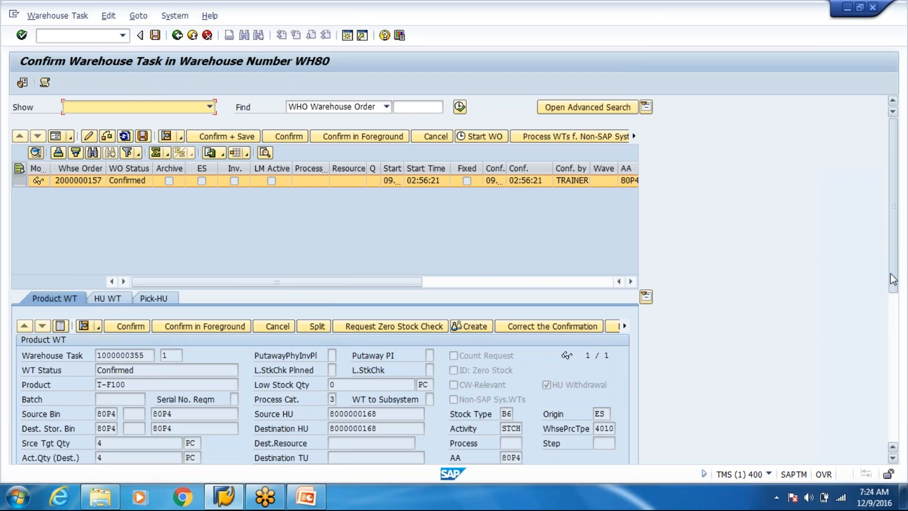
{"action": "scroll", "coordinate": [892, 283], "scroll_direction": "down", "scroll_amount": 5}
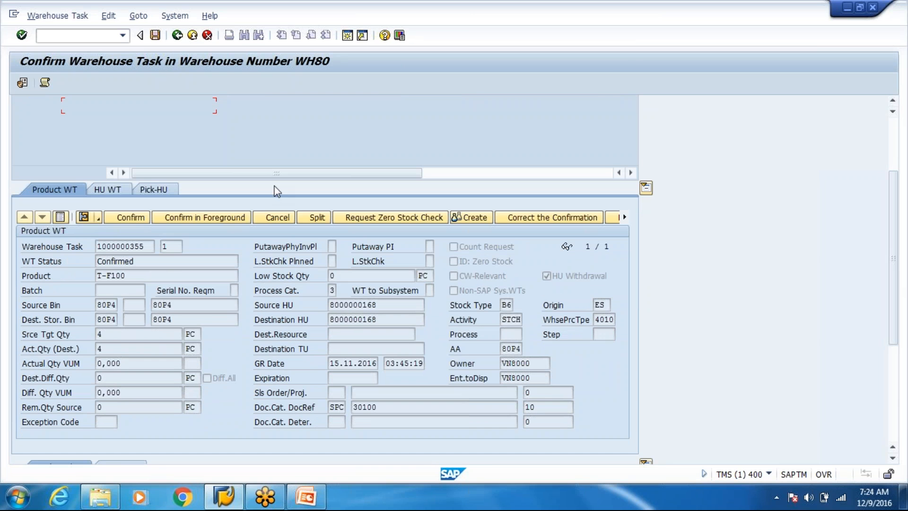
{"action": "left_click", "coordinate": [178, 39]}
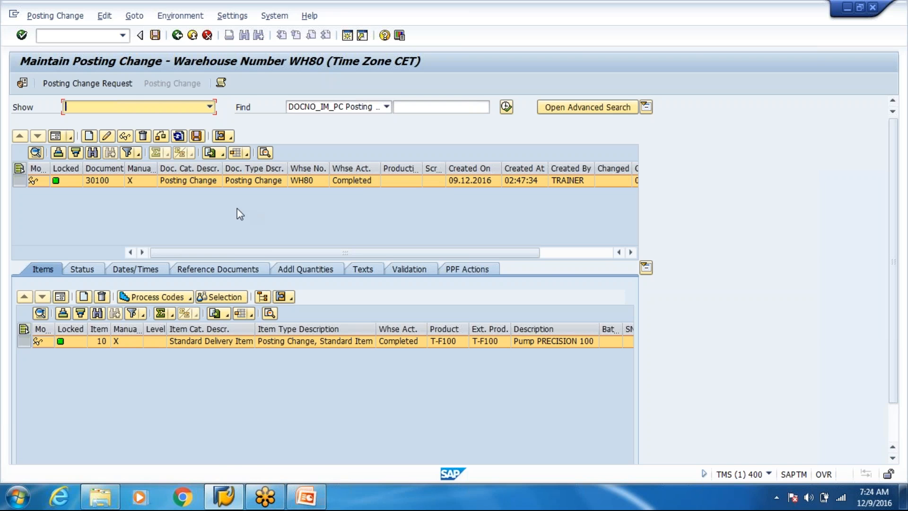
{"action": "left_click", "coordinate": [121, 37]}
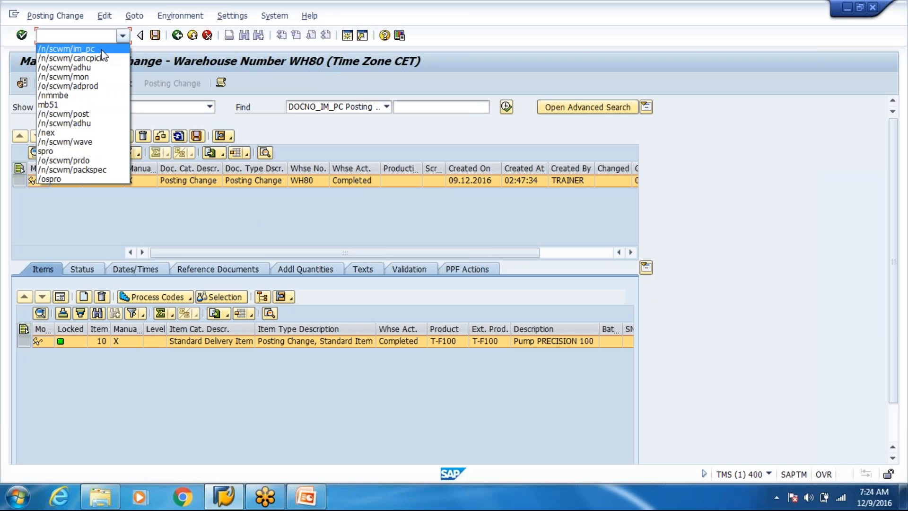
{"action": "left_click", "coordinate": [84, 76]}
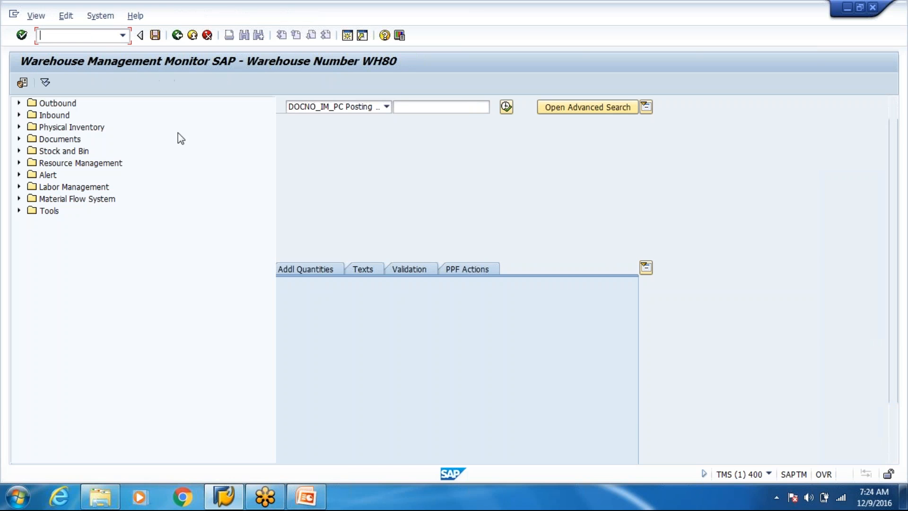
{"action": "left_click", "coordinate": [19, 151]}
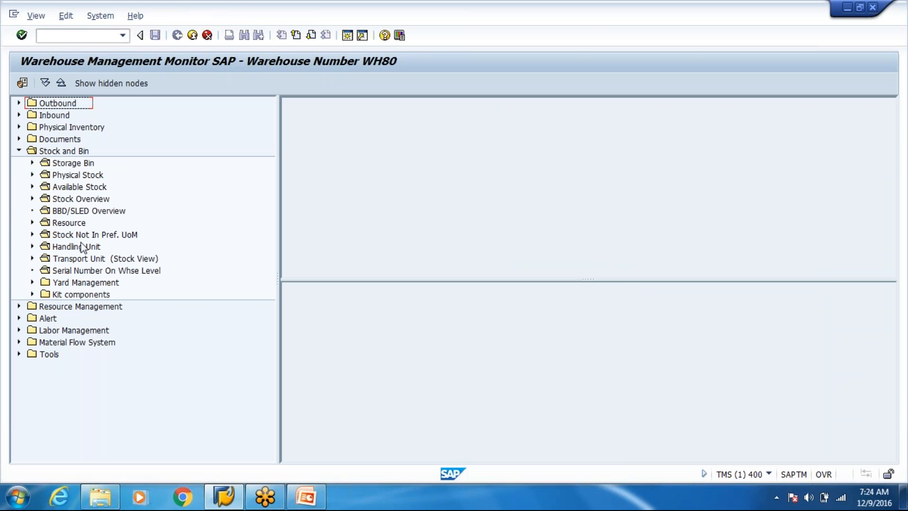
{"action": "double_click", "coordinate": [83, 246]}
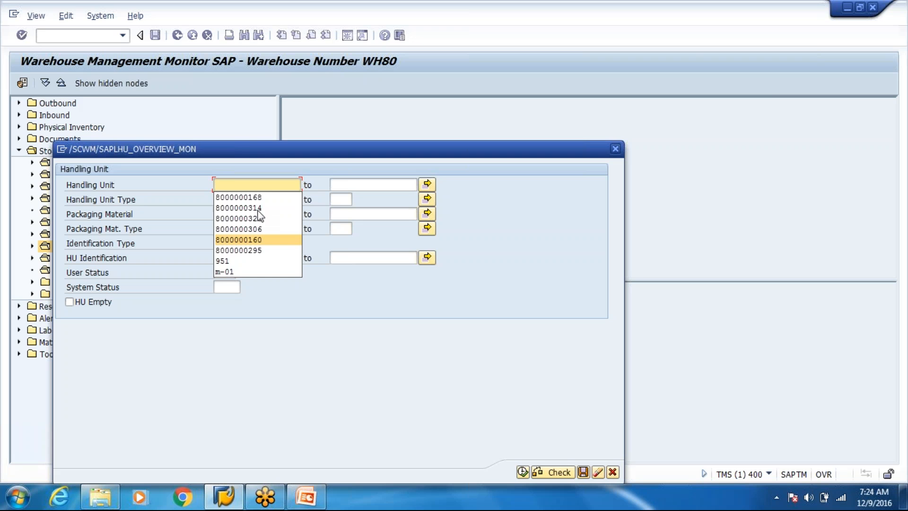
{"action": "left_click", "coordinate": [252, 195]}
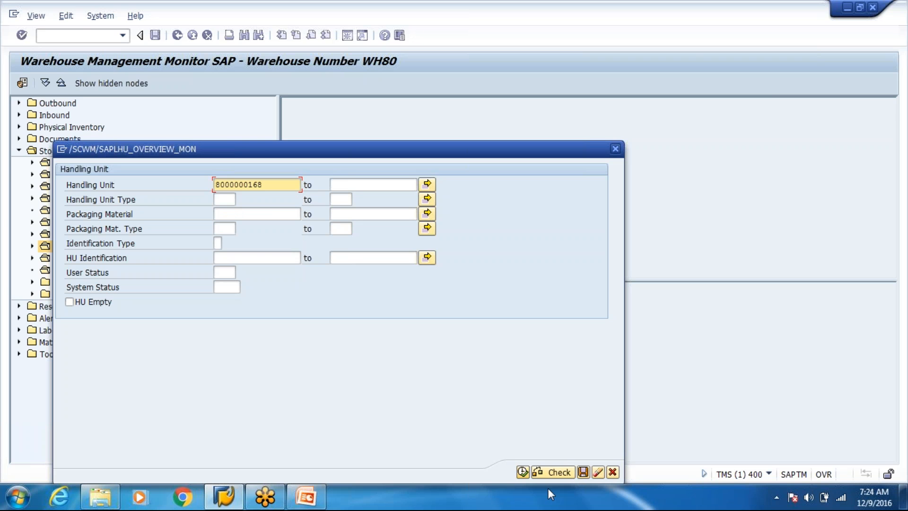
{"action": "left_click", "coordinate": [528, 475]}
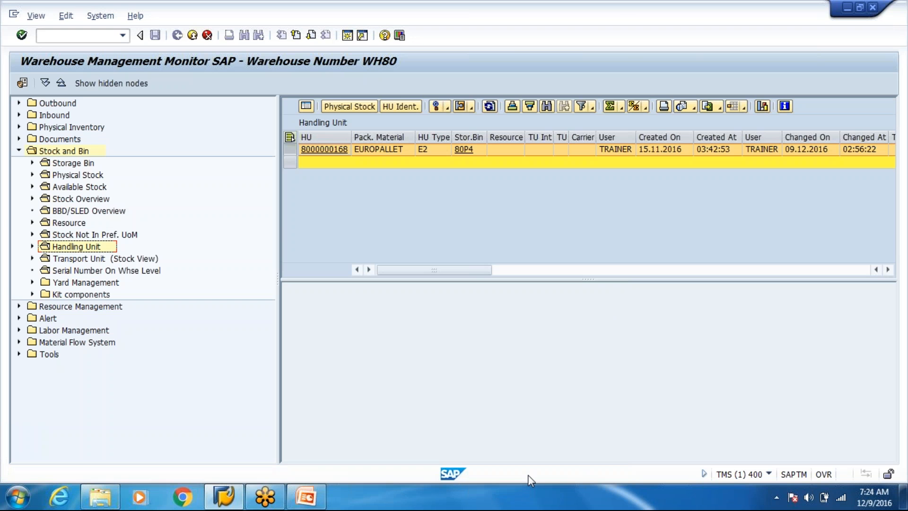
- Check the stock type in the handling unit's physical stock and switch to the Week 6 presentation in PowerPoint
{"action": "left_click", "coordinate": [350, 106]}
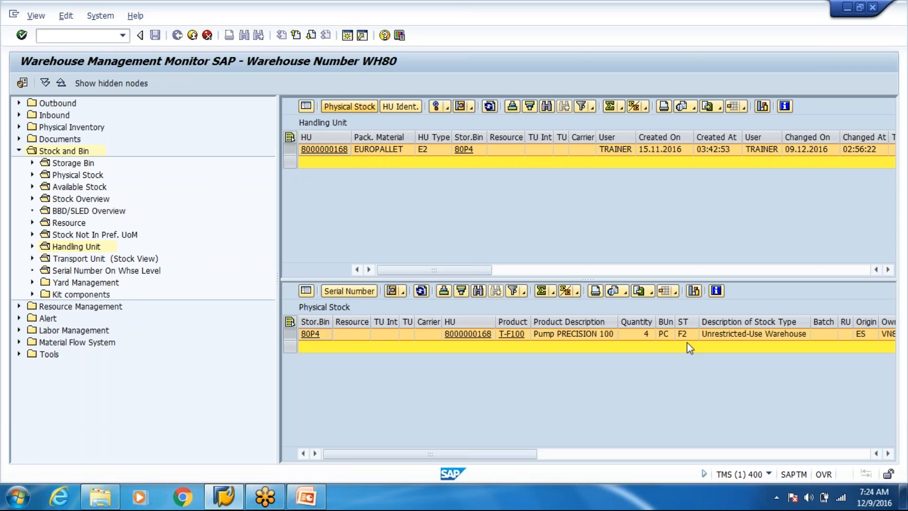
{"action": "left_click", "coordinate": [688, 338]}
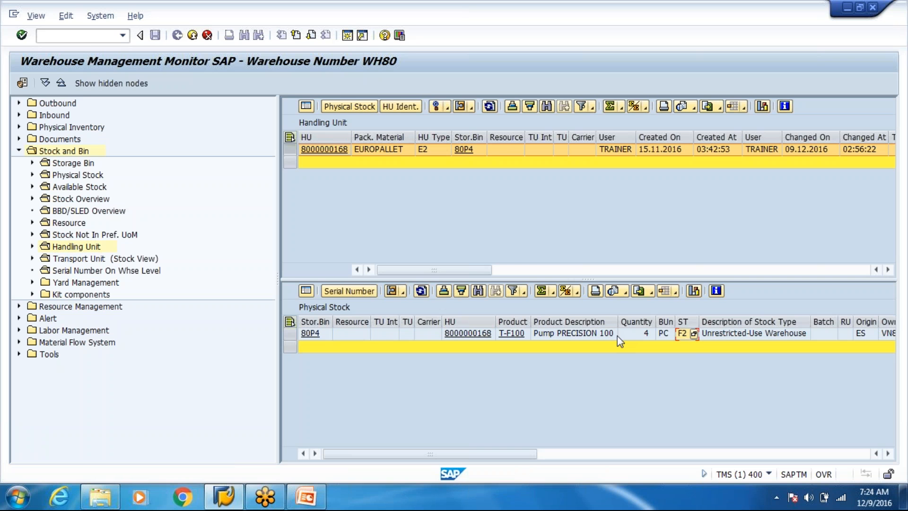
{"action": "left_click", "coordinate": [305, 497]}
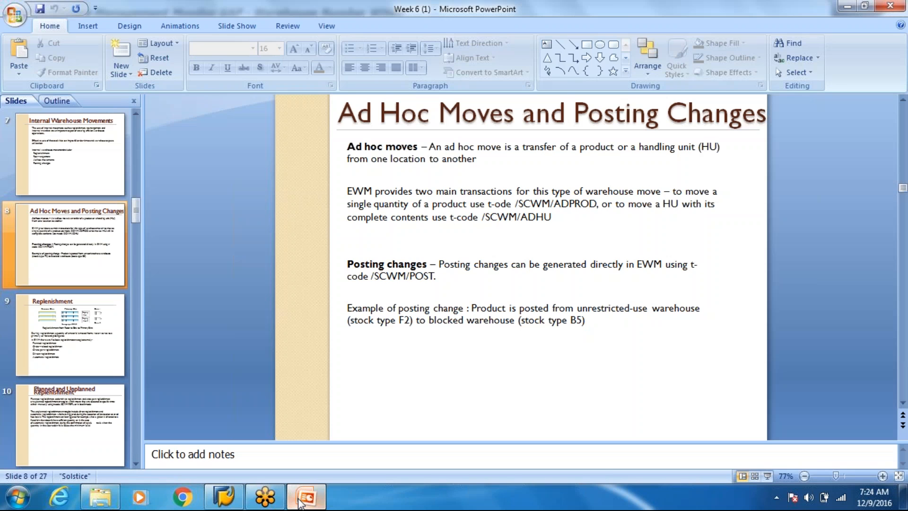
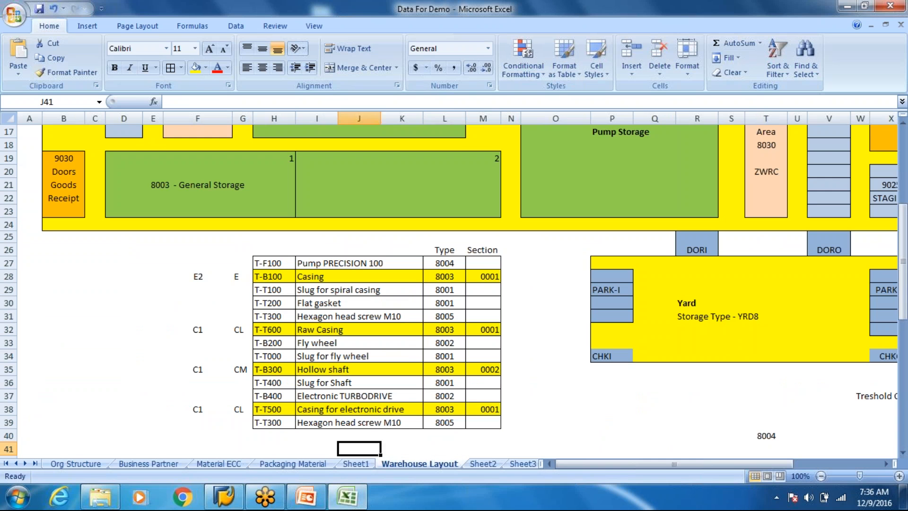
- Enter the heading "Replenishment" in cell F44 of the Warehouse Layout sheet, below the product table
{"action": "key", "text": "Down"}
{"action": "key", "text": "Down"}
{"action": "key", "text": "Down"}
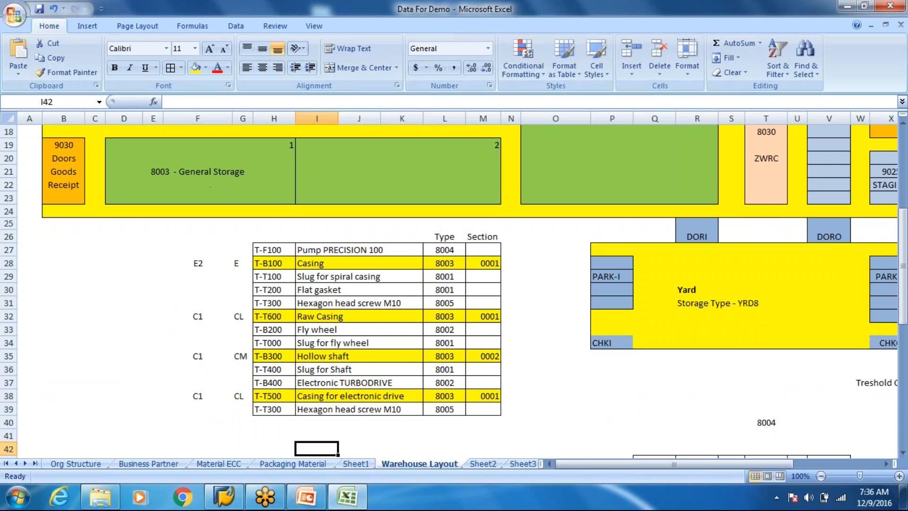
{"action": "key", "text": "Left"}
{"action": "key", "text": "Left"}
{"action": "key", "text": "Left"}
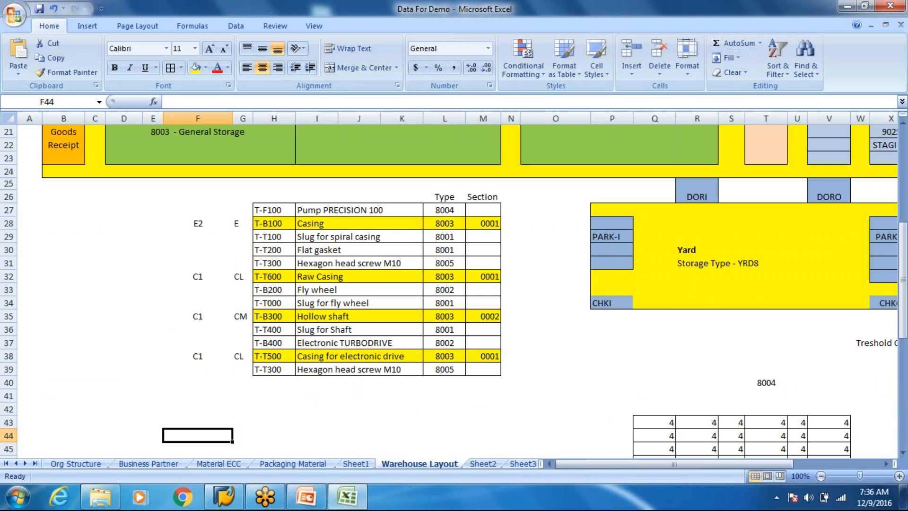
{"action": "type", "text": "Repemish"}
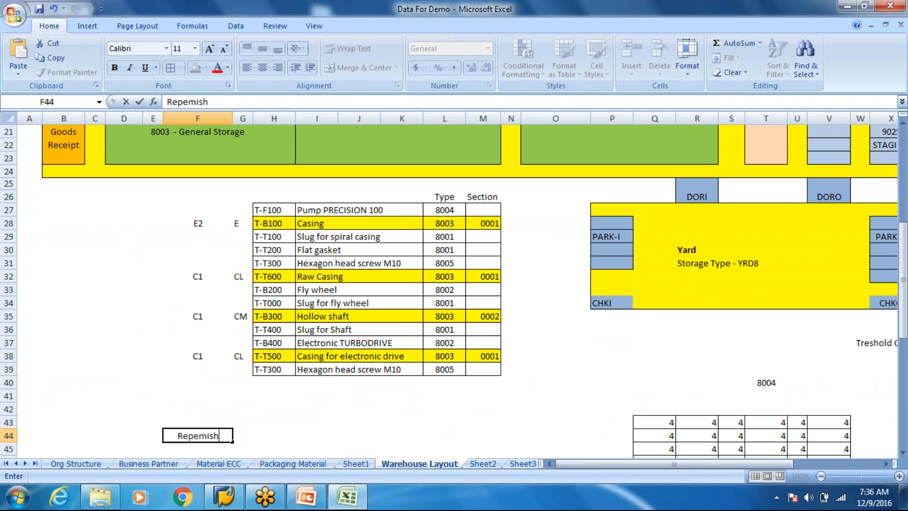
{"action": "key", "text": "BackSpace"}
{"action": "key", "text": "BackSpace"}
{"action": "key", "text": "BackSpace"}
{"action": "key", "text": "BackSpace"}
{"action": "type", "text": "lenishment"}
{"action": "key", "text": "Return"}
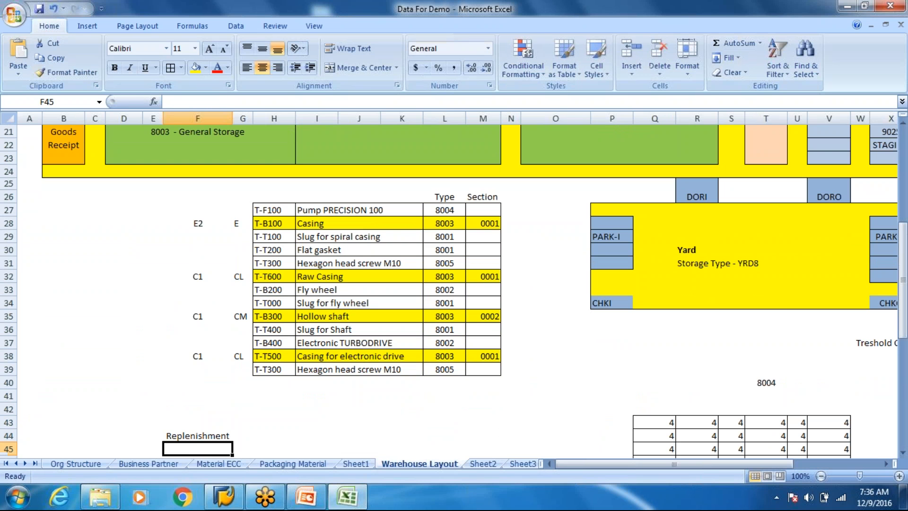
- Enter "Slug for Shaft" in cell F45 and "Pallet Size is 50" in cell F46 under the Replenishment heading
{"action": "type", "text": "Slug"}
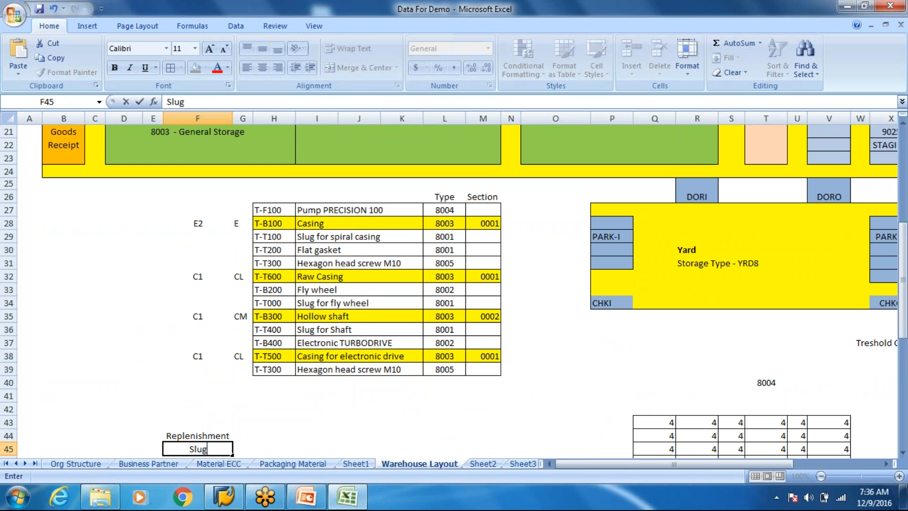
{"action": "type", "text": " for Shaft"}
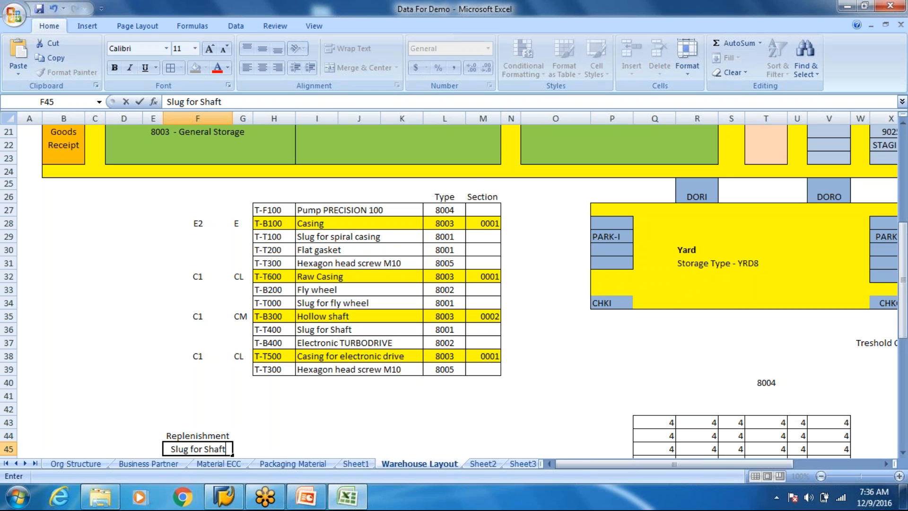
{"action": "key", "text": "Return"}
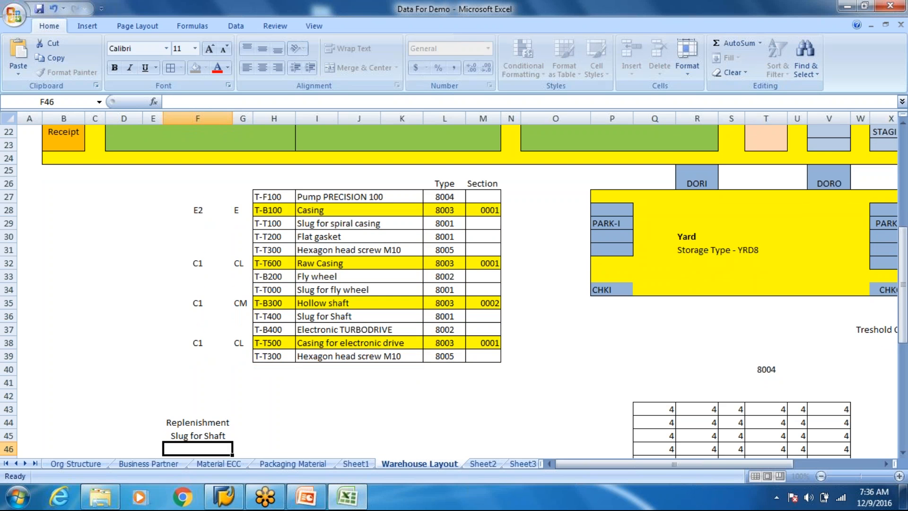
{"action": "type", "text": "Pal"}
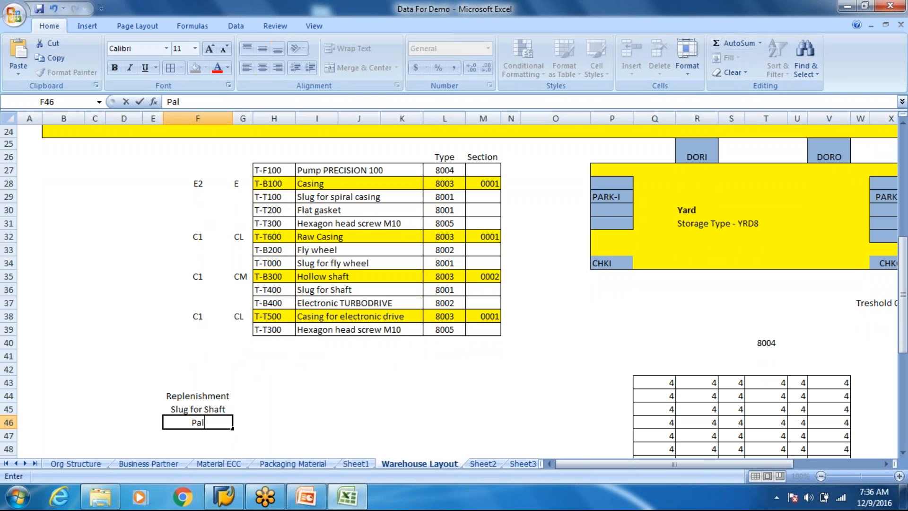
{"action": "type", "text": "let Size is 5"}
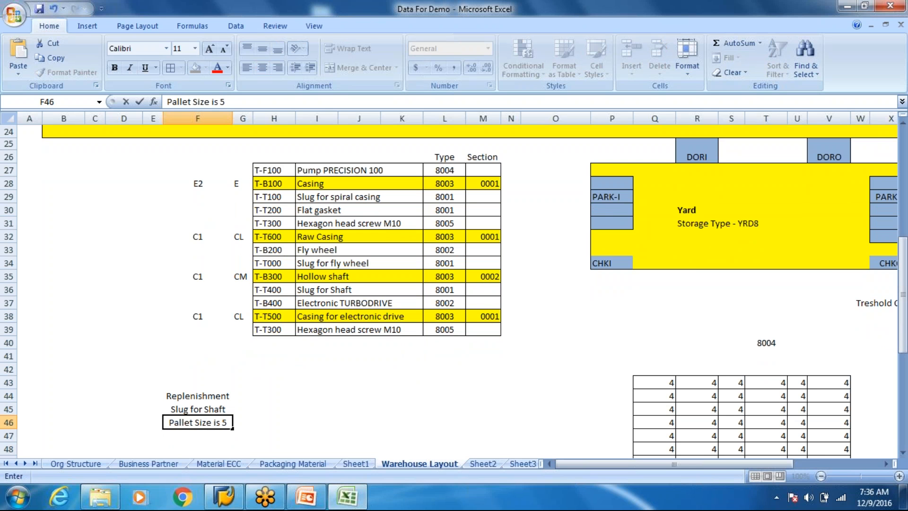
{"action": "type", "text": "0"}
{"action": "key", "text": "Return"}
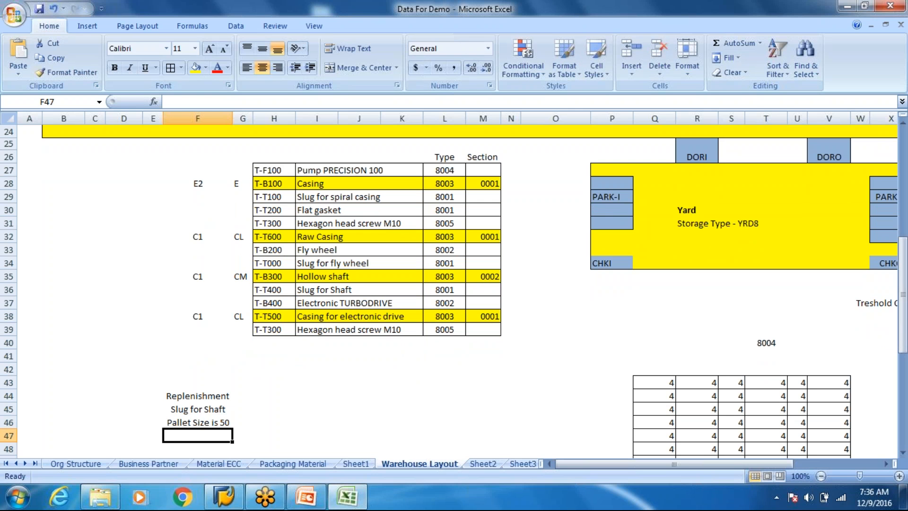
- Enter the label "Stock in Fixed" in cell F47 below the pallet size
{"action": "type", "text": "Stock"}
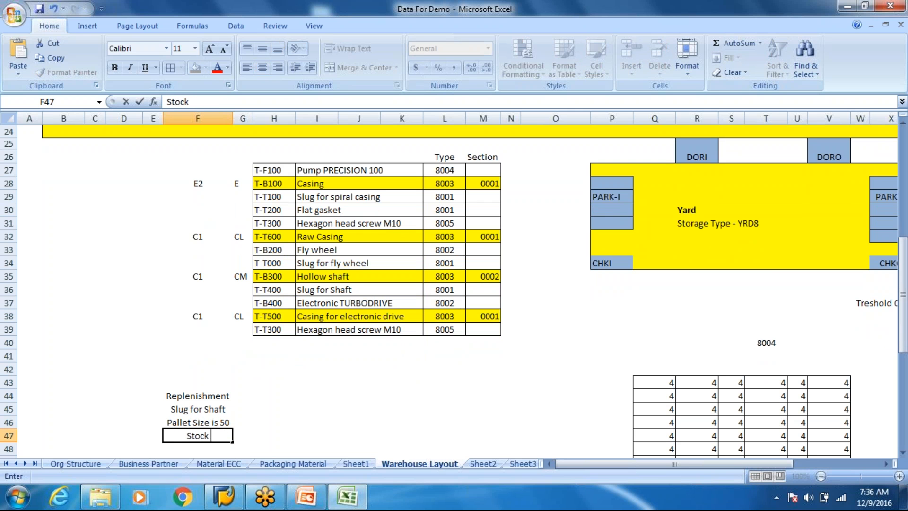
{"action": "type", "text": " in Fixec"}
{"action": "key", "text": "Return"}
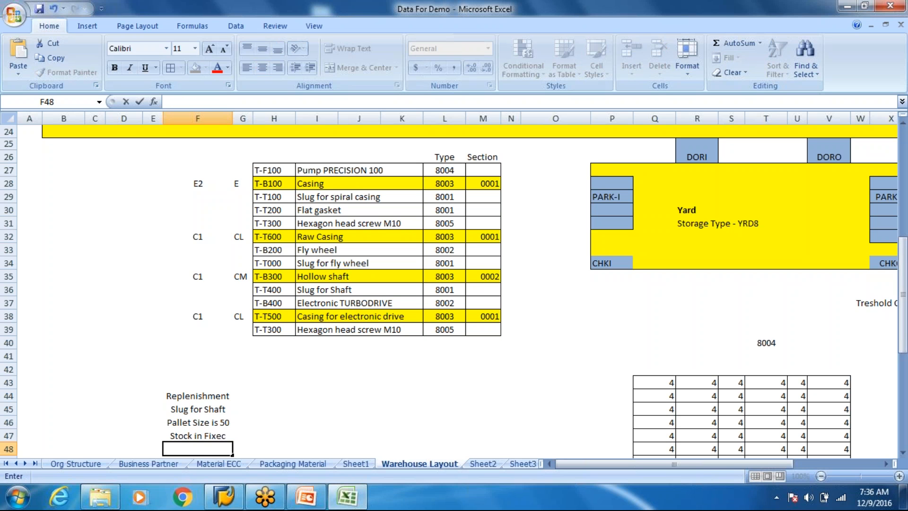
{"action": "double_click", "coordinate": [226, 434]}
{"action": "key", "text": "BackSpace"}
{"action": "type", "text": "d"}
{"action": "key", "text": "Return"}
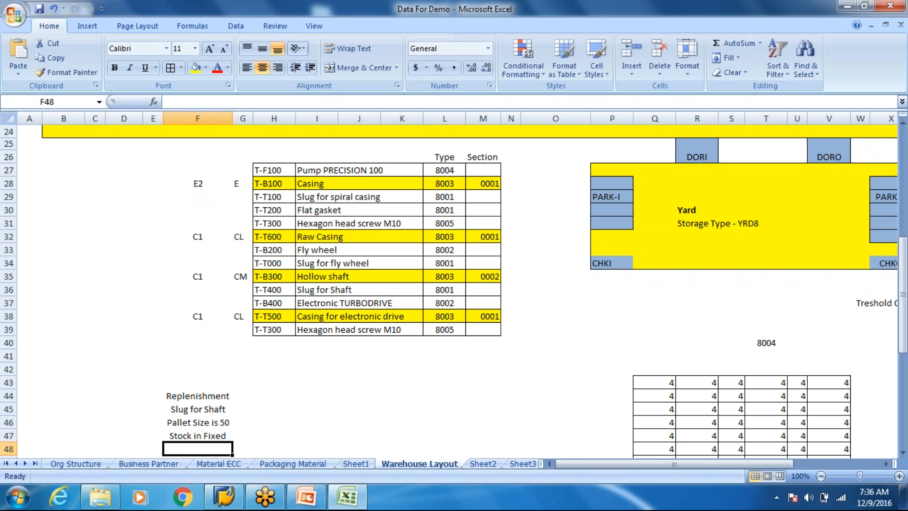
- Enter the labels "Min", "Max" and "Repl" in cells G47 to G49, beginning beside "Stock in Fixed"
{"action": "left_click", "coordinate": [243, 436]}
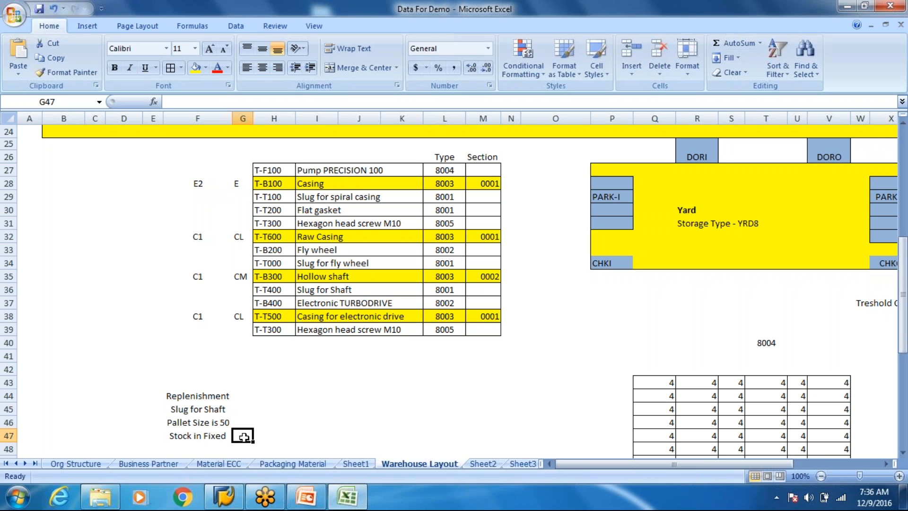
{"action": "type", "text": "Min"}
{"action": "key", "text": "Return"}
{"action": "type", "text": "Max"}
{"action": "key", "text": "Return"}
{"action": "type", "text": "Repl"}
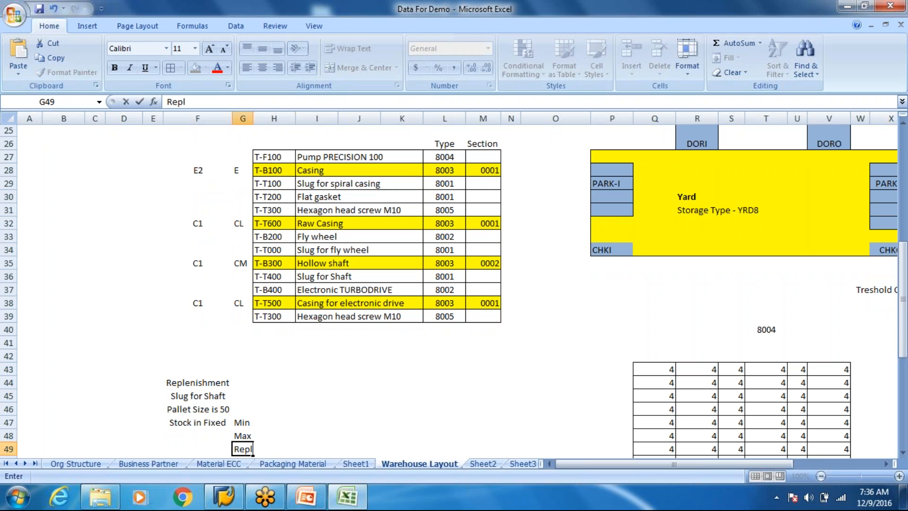
{"action": "key", "text": "Tab"}
- Enter 5 beside "Min" in cell H47 and 15 beside "Max" in cell H48
{"action": "left_click", "coordinate": [260, 422]}
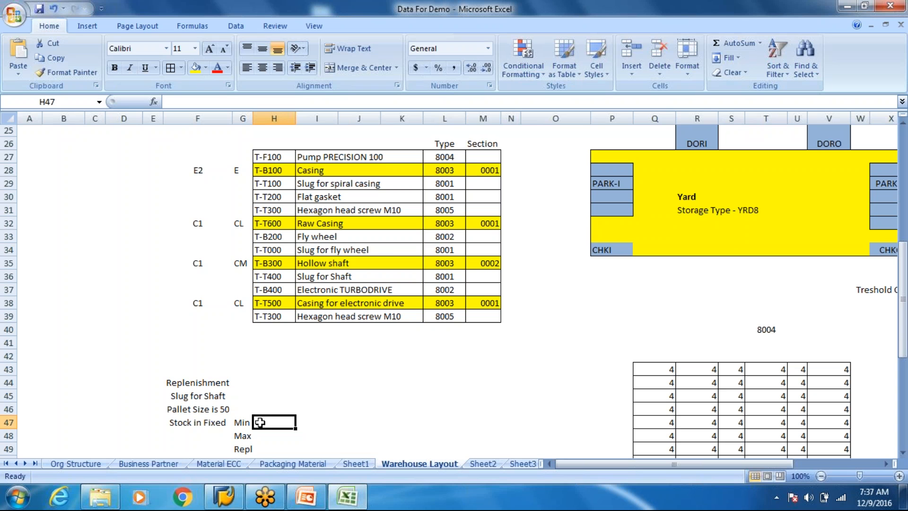
{"action": "type", "text": "1"}
{"action": "key", "text": "BackSpace"}
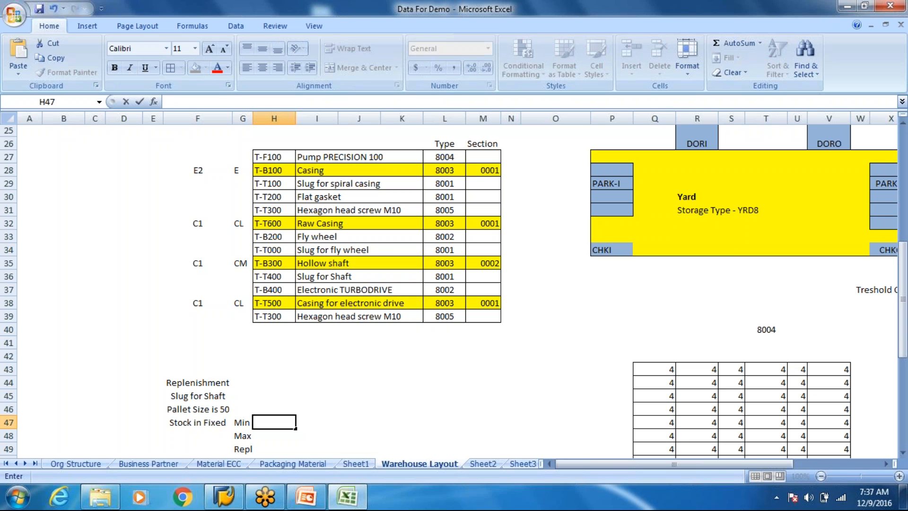
{"action": "key", "text": "Return"}
{"action": "type", "text": "15"}
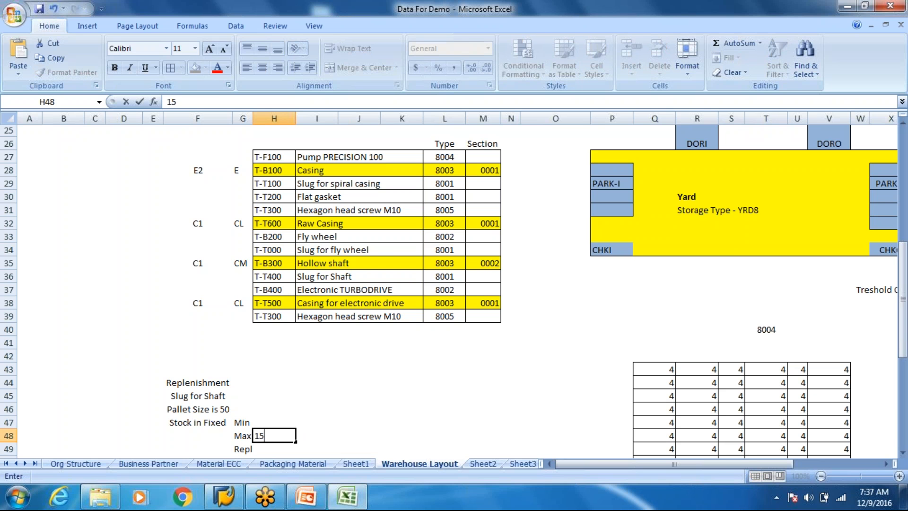
{"action": "key", "text": "Up"}
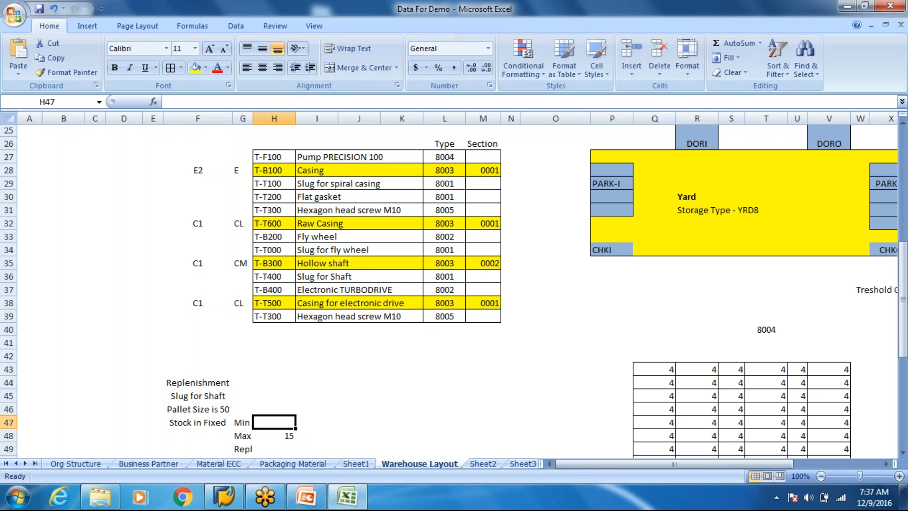
{"action": "type", "text": "5"}
{"action": "key", "text": "Tab"}
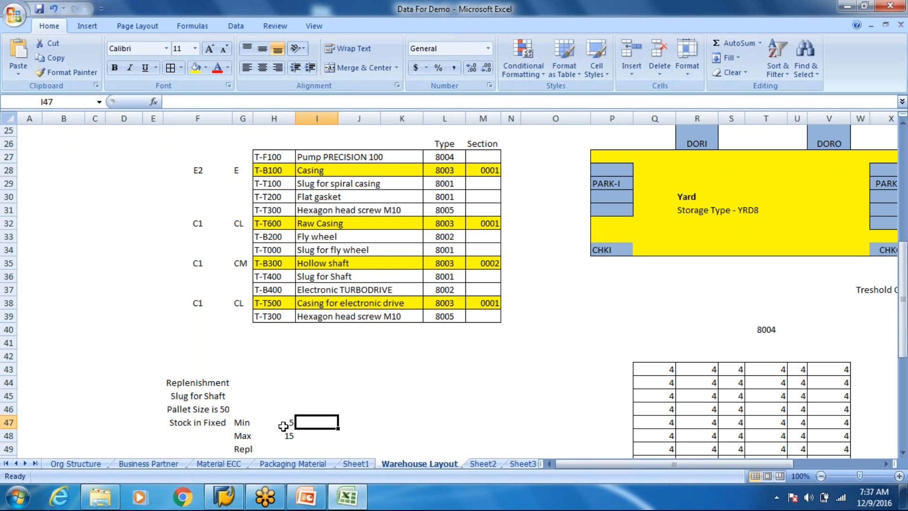
- Enter 10 as the replenishment quantity beside "Repl" in cell H49
{"action": "left_click", "coordinate": [283, 426]}
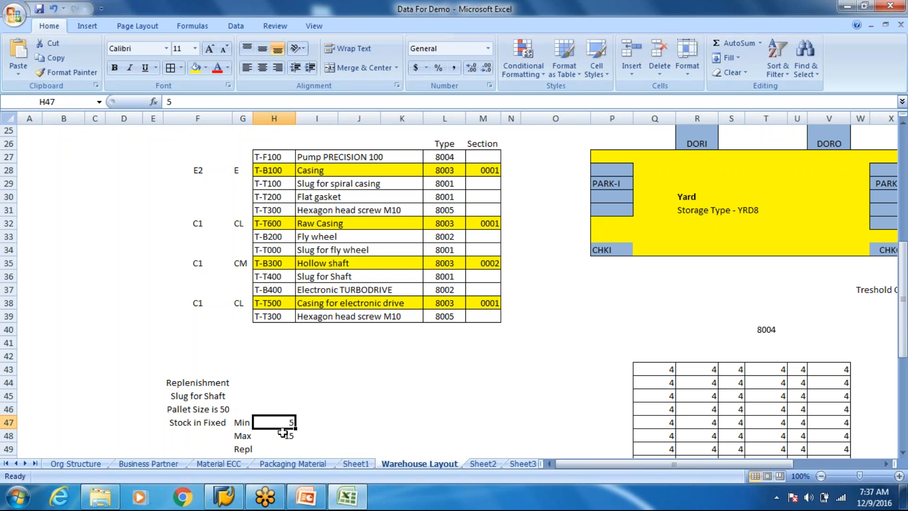
{"action": "left_click", "coordinate": [284, 436]}
{"action": "left_click", "coordinate": [277, 448]}
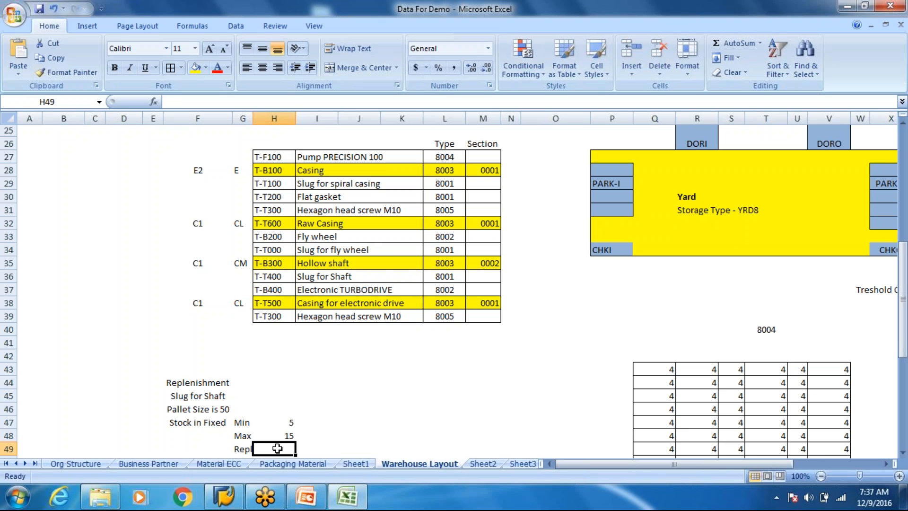
{"action": "type", "text": "10"}
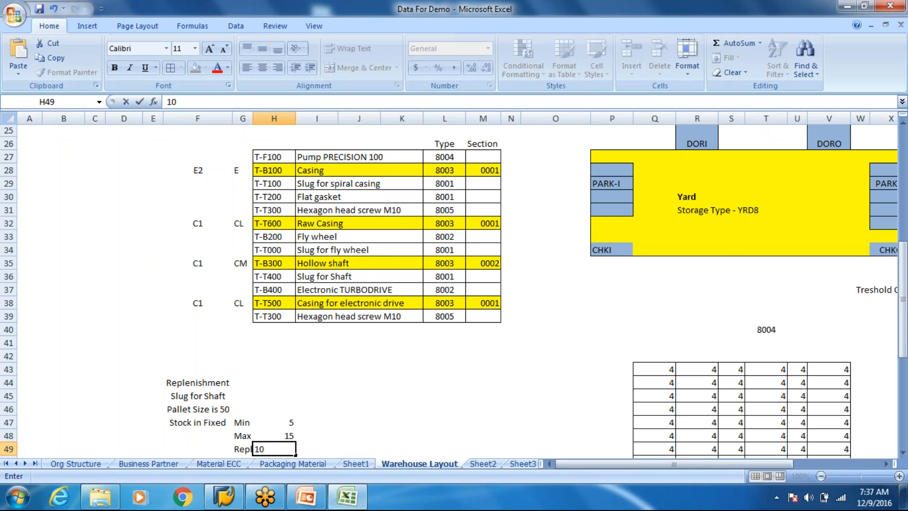
{"action": "key", "text": "Return"}
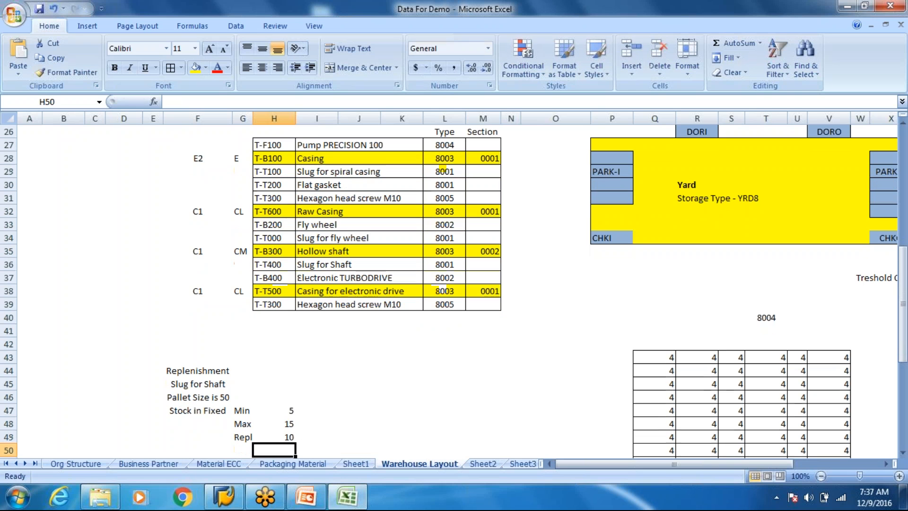
- Try 5 as the replenishment quantity in cell H49, and restore it to 10
{"action": "left_click", "coordinate": [287, 438]}
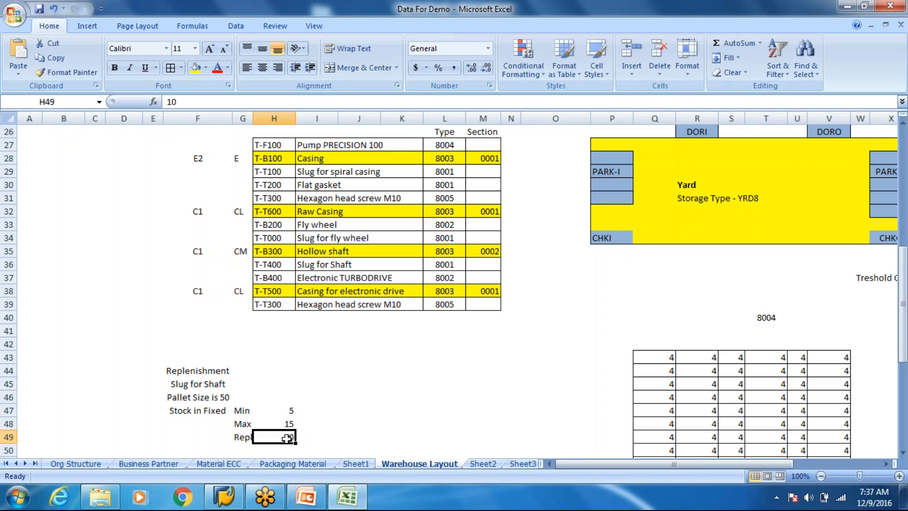
{"action": "type", "text": "5"}
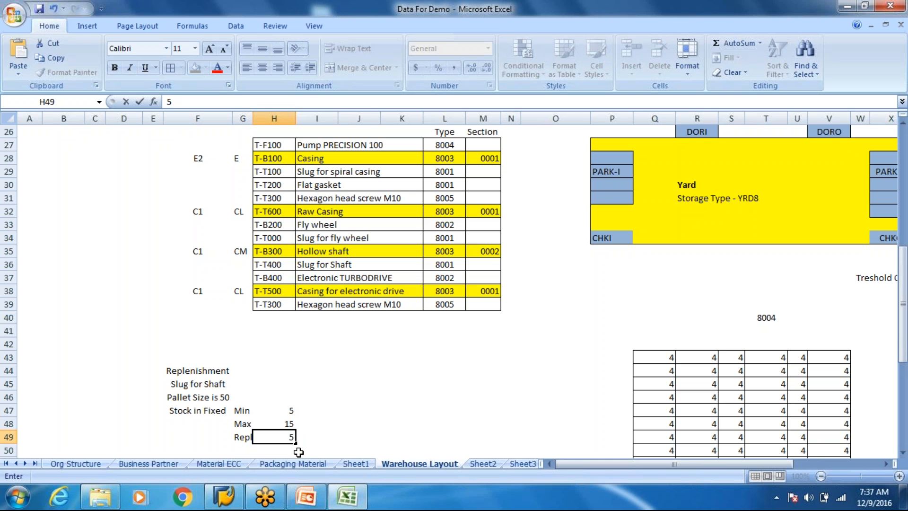
{"action": "type", "text": "10"}
{"action": "key", "text": "BackSpace"}
{"action": "key", "text": "BackSpace"}
{"action": "key", "text": "BackSpace"}
{"action": "type", "text": "10"}
{"action": "key", "text": "Return"}
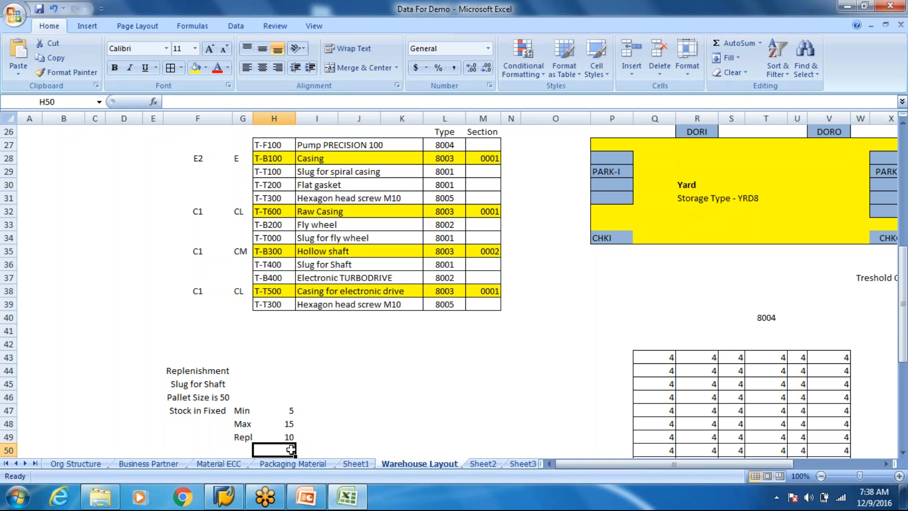
{"action": "left_click", "coordinate": [287, 439]}
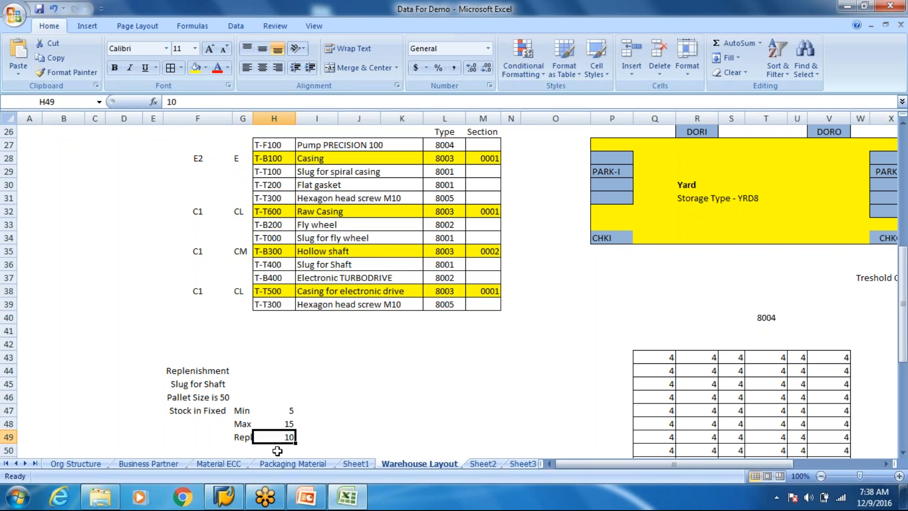
- Copy product number T-T400 of Slug for Shaft from cell H36 and switch to the SAP Warehouse Management Monitor
{"action": "left_click", "coordinate": [375, 252]}
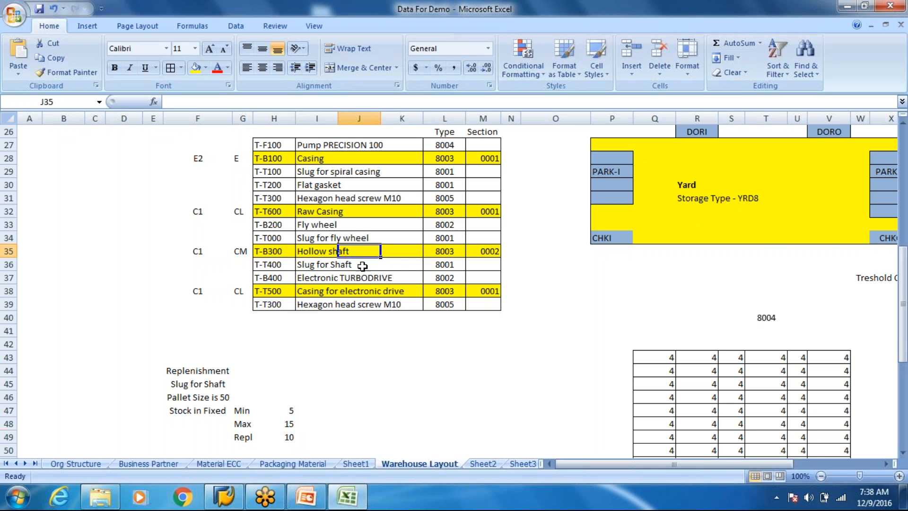
{"action": "left_click", "coordinate": [282, 267]}
{"action": "key", "text": "ctrl+c"}
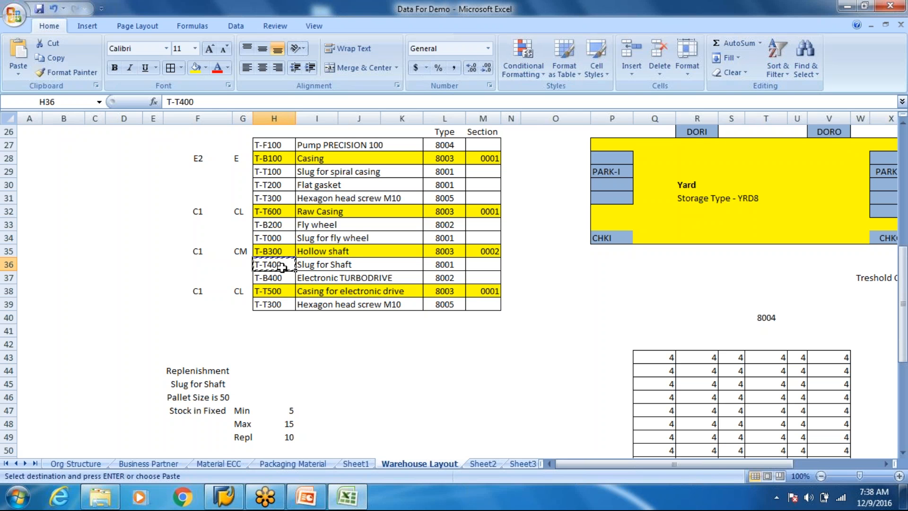
{"action": "left_click", "coordinate": [224, 505]}
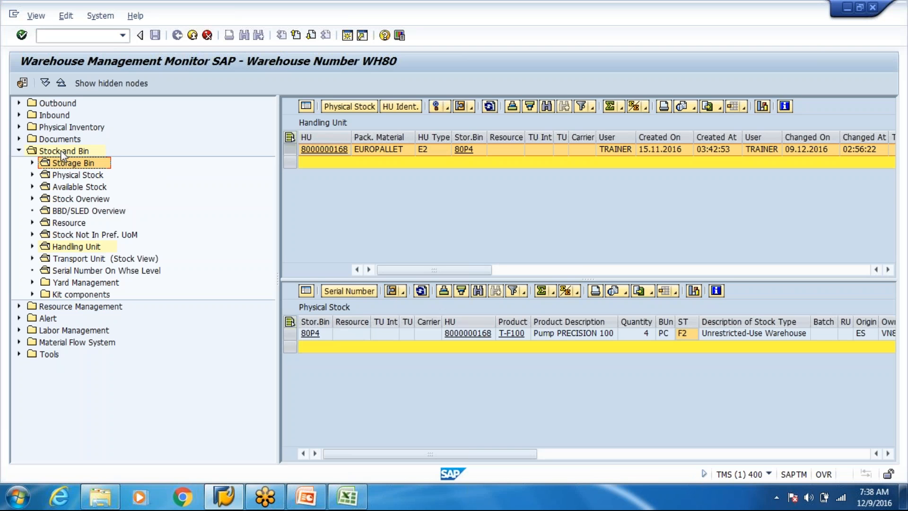
- Query the available stock of product T-T400 in warehouse WH80
{"action": "left_click", "coordinate": [68, 188]}
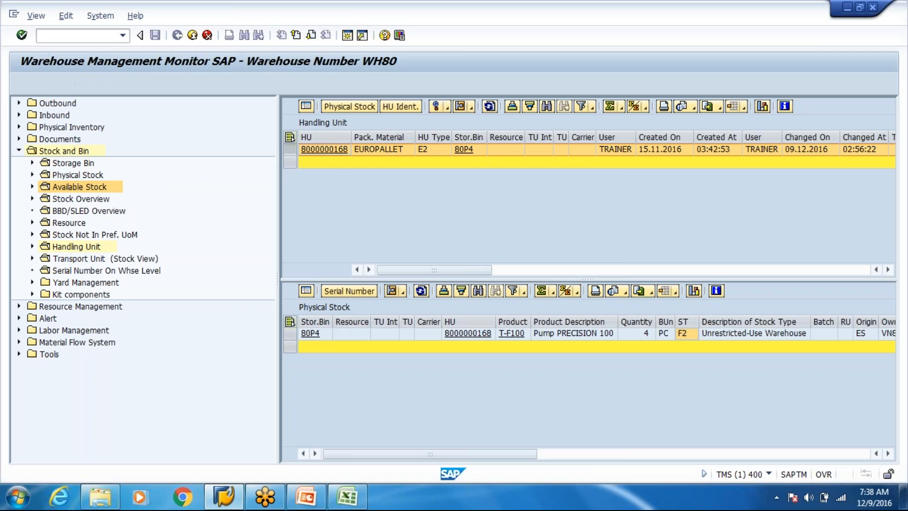
{"action": "type", "text": "T-T400T-T40"}
{"action": "key", "text": "BackSpace"}
{"action": "key", "text": "BackSpace"}
{"action": "key", "text": "BackSpace"}
{"action": "key", "text": "BackSpace"}
{"action": "key", "text": "BackSpace"}
{"action": "key", "text": "BackSpace"}
{"action": "type", "text": "00"}
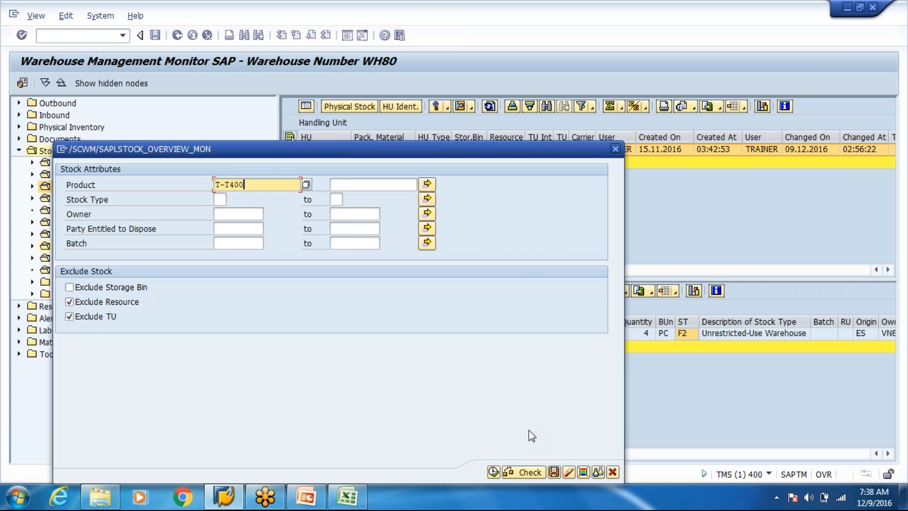
{"action": "left_click", "coordinate": [493, 472]}
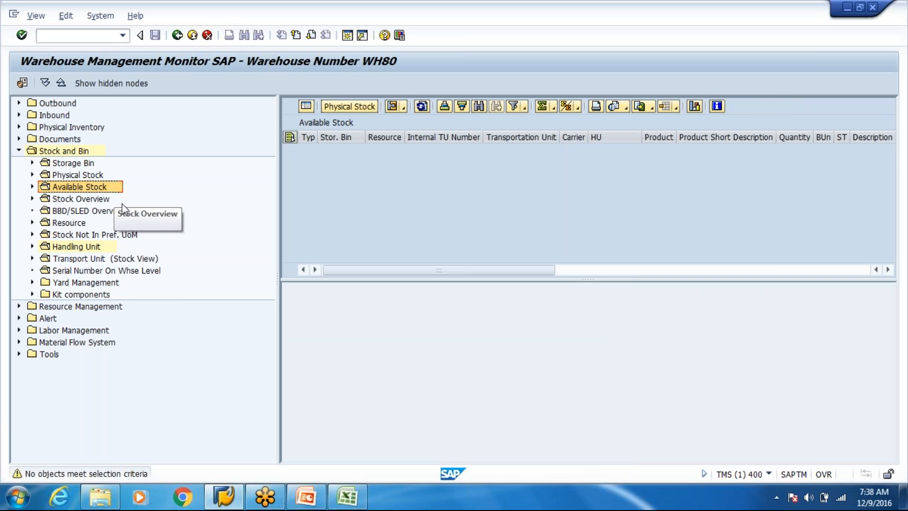
- Copy product number T-T100 from the Excel product table, list its available stock in the SAP monitor, and review its bins and handling units
{"action": "key", "text": "alt+Tab"}
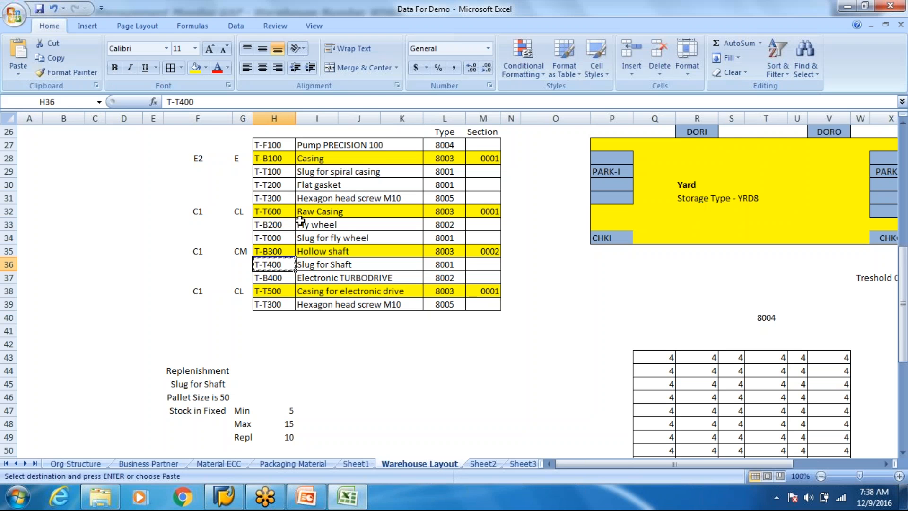
{"action": "left_click", "coordinate": [281, 170]}
{"action": "key", "text": "ctrl+c"}
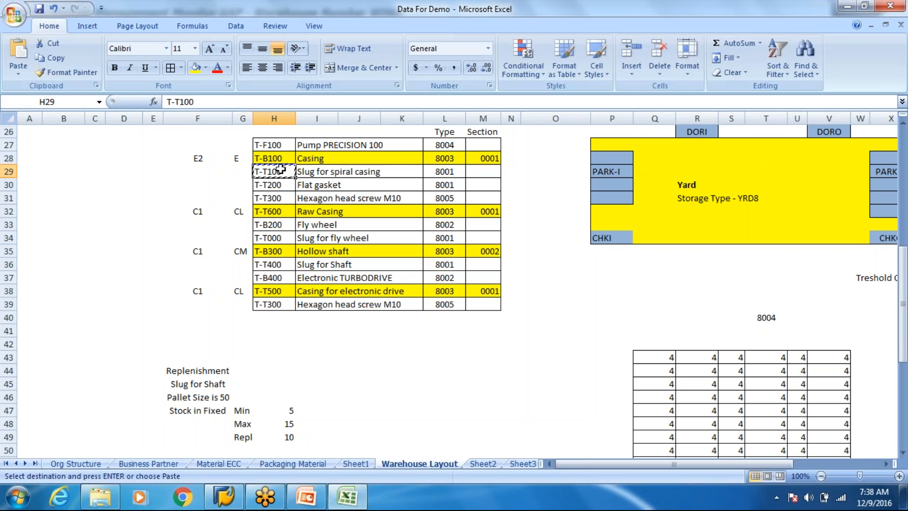
{"action": "key", "text": "alt+Tab"}
{"action": "key", "text": "ctrl+v"}
{"action": "left_click", "coordinate": [493, 472]}
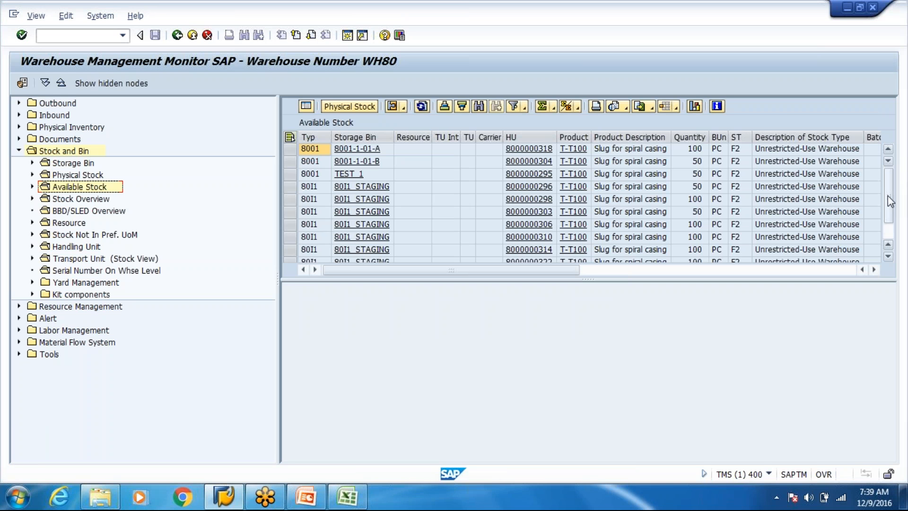
{"action": "left_click_drag", "start_coordinate": [887, 196], "coordinate": [883, 245]}
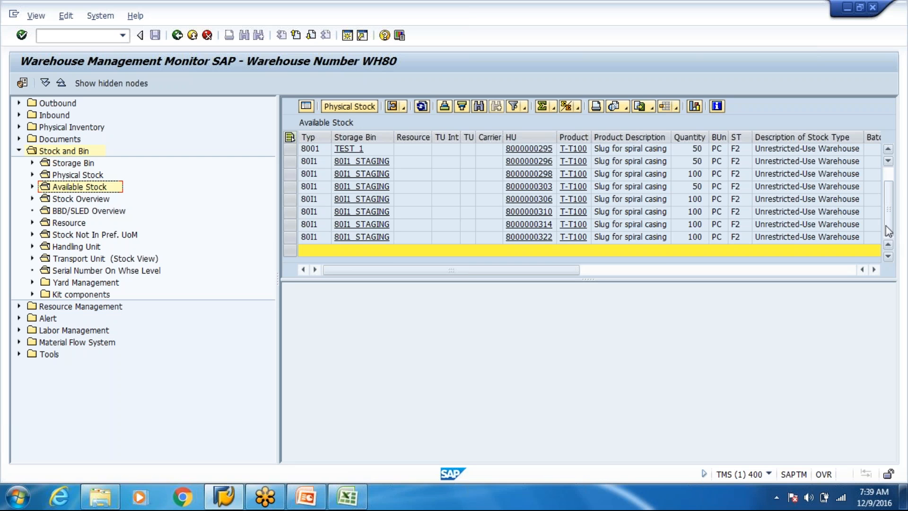
{"action": "left_click_drag", "start_coordinate": [885, 227], "coordinate": [887, 207]}
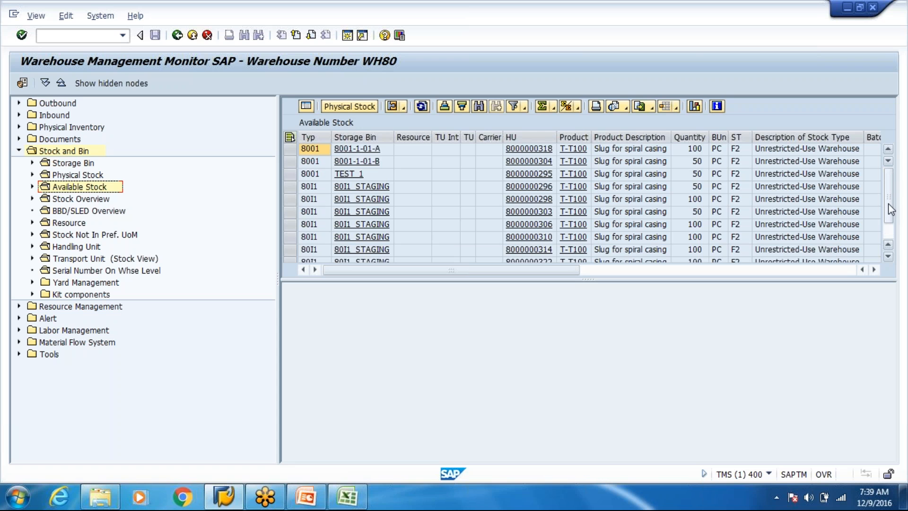
{"action": "left_click", "coordinate": [559, 132]}
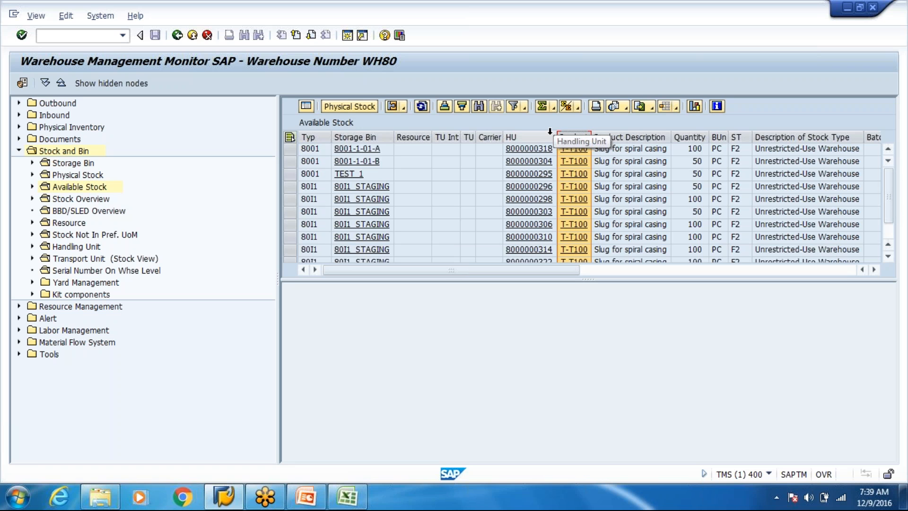
{"action": "left_click", "coordinate": [550, 132]}
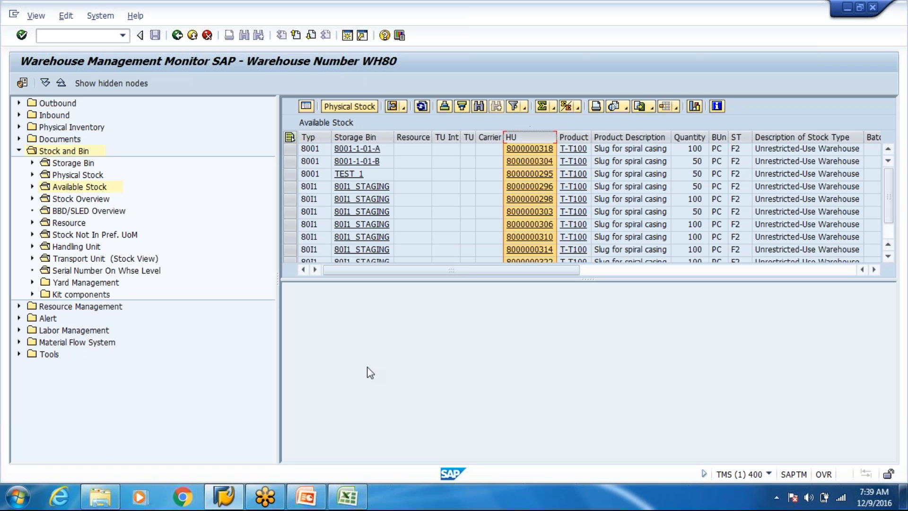
- Switch to Excel and change the product name in cell F45 to "Slug for Casing"
{"action": "left_click", "coordinate": [355, 501]}
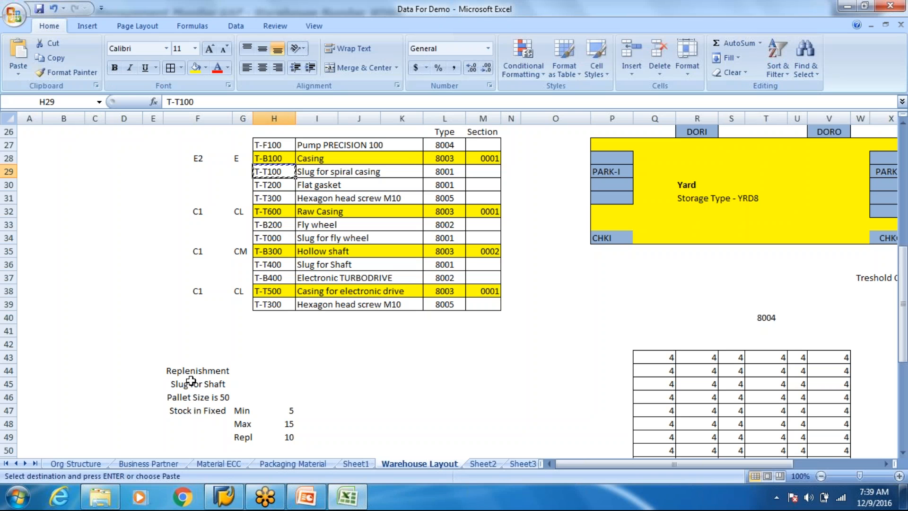
{"action": "left_click", "coordinate": [226, 102]}
{"action": "key", "text": "BackSpace"}
{"action": "key", "text": "BackSpace"}
{"action": "key", "text": "BackSpace"}
{"action": "key", "text": "BackSpace"}
{"action": "key", "text": "BackSpace"}
{"action": "type", "text": "Casing"}
{"action": "key", "text": "Tab"}
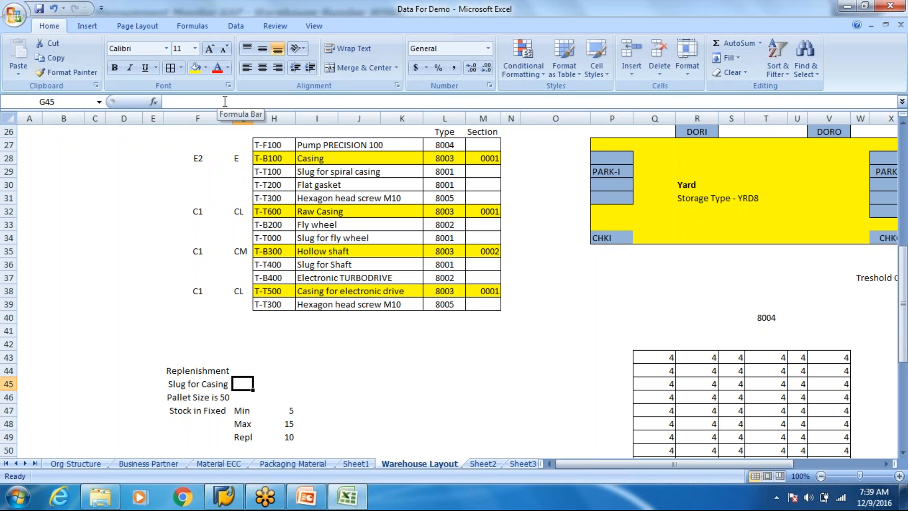
- Enter product number "T-T100" in cell G45 beside "Slug for Casing"
{"action": "type", "text": "T"}
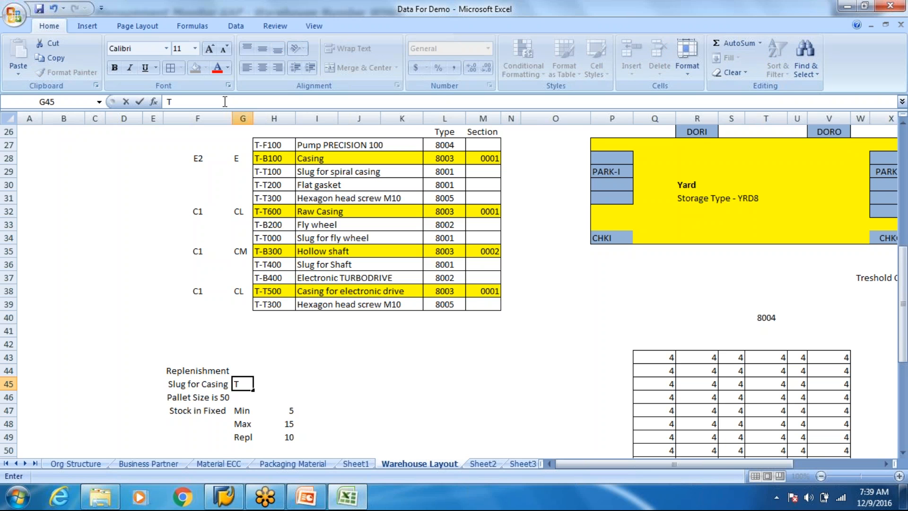
{"action": "type", "text": "-T100"}
{"action": "key", "text": "Return"}
- Examine the 8001 High Rack Storage area and the adjacent 80I1 zone in the Warehouse WH80 layout
{"action": "key", "text": "Up"}
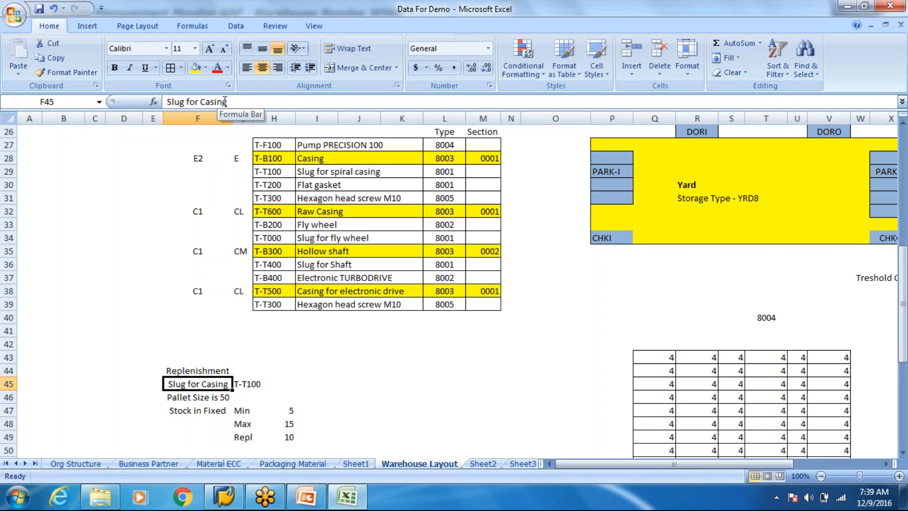
{"action": "key", "text": "Up"}
{"action": "key", "text": "Up"}
{"action": "key", "text": "Up"}
{"action": "key", "text": "Up"}
{"action": "key", "text": "Up"}
{"action": "key", "text": "Up"}
{"action": "key", "text": "Up"}
{"action": "key", "text": "Up"}
{"action": "key", "text": "Up"}
{"action": "key", "text": "Up"}
{"action": "key", "text": "Up"}
{"action": "key", "text": "Up"}
{"action": "key", "text": "Up"}
{"action": "key", "text": "Up"}
{"action": "key", "text": "Up"}
{"action": "key", "text": "Up"}
{"action": "key", "text": "Up"}
{"action": "key", "text": "Up"}
{"action": "key", "text": "Up"}
{"action": "key", "text": "Up"}
{"action": "key", "text": "Up"}
{"action": "key", "text": "Up"}
{"action": "key", "text": "Up"}
{"action": "key", "text": "Up"}
{"action": "key", "text": "Up"}
{"action": "key", "text": "Up"}
{"action": "key", "text": "Up"}
{"action": "key", "text": "Up"}
{"action": "key", "text": "Up"}
{"action": "key", "text": "Up"}
{"action": "key", "text": "Up"}
{"action": "key", "text": "Up"}
{"action": "key", "text": "Up"}
{"action": "key", "text": "Up"}
{"action": "key", "text": "Up"}
{"action": "key", "text": "Up"}
{"action": "key", "text": "Up"}
{"action": "key", "text": "Up"}
{"action": "key", "text": "Up"}
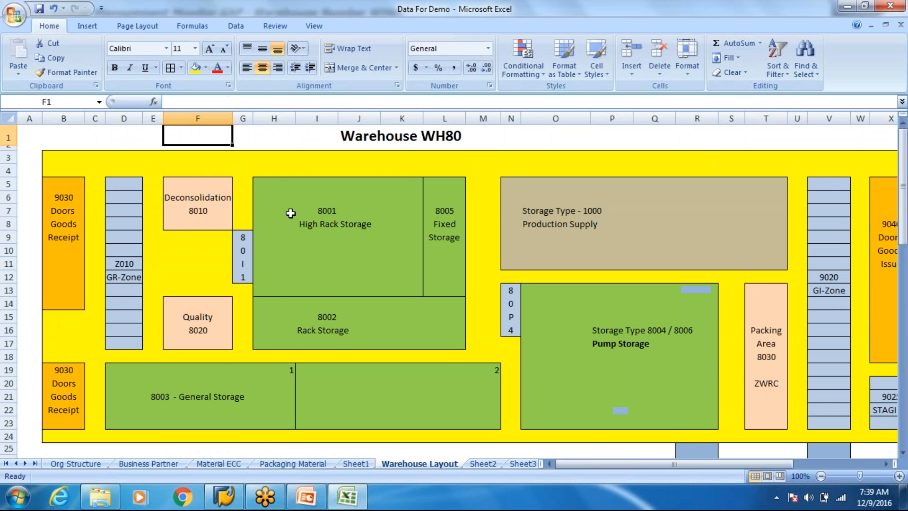
{"action": "left_click", "coordinate": [286, 210]}
{"action": "left_click", "coordinate": [250, 245]}
{"action": "left_click", "coordinate": [326, 249]}
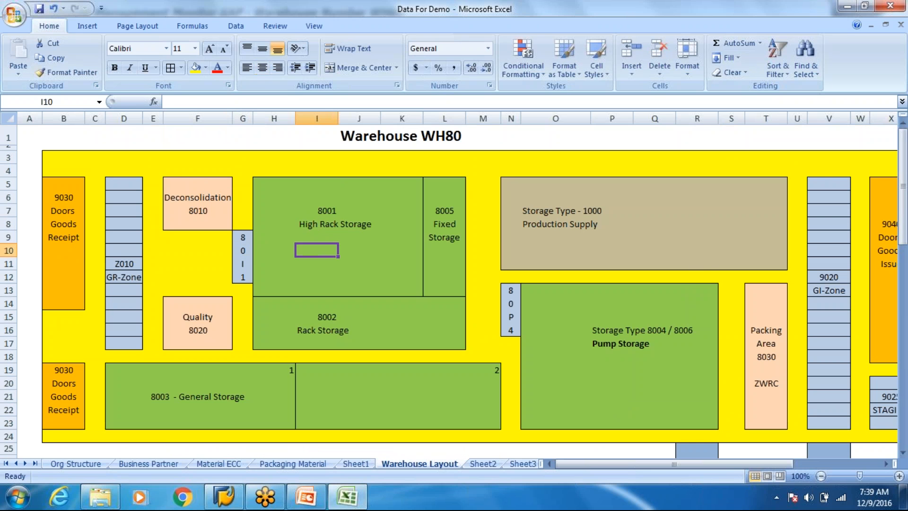
- Switch to the SAP warehouse monitor and list the warehouse tasks for storage type 8001, excluding confirmed tasks
{"action": "key", "text": "alt+Tab"}
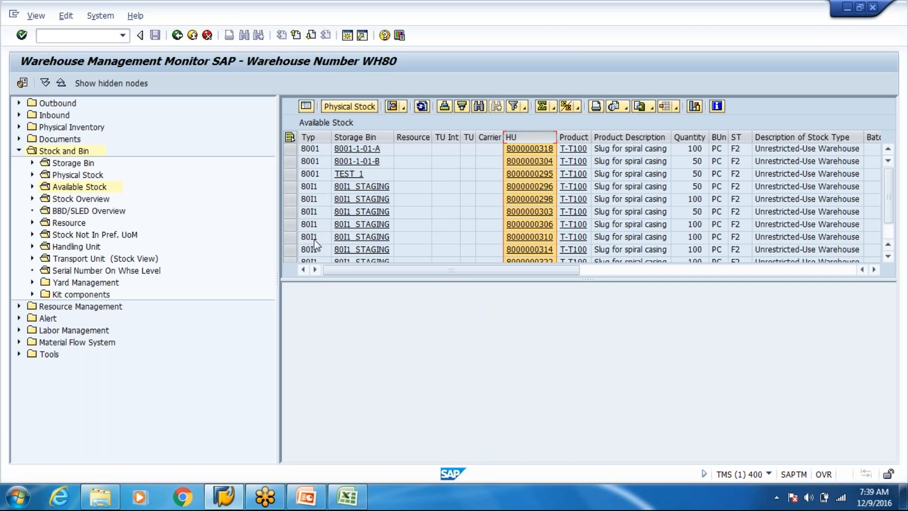
{"action": "left_click", "coordinate": [19, 139]}
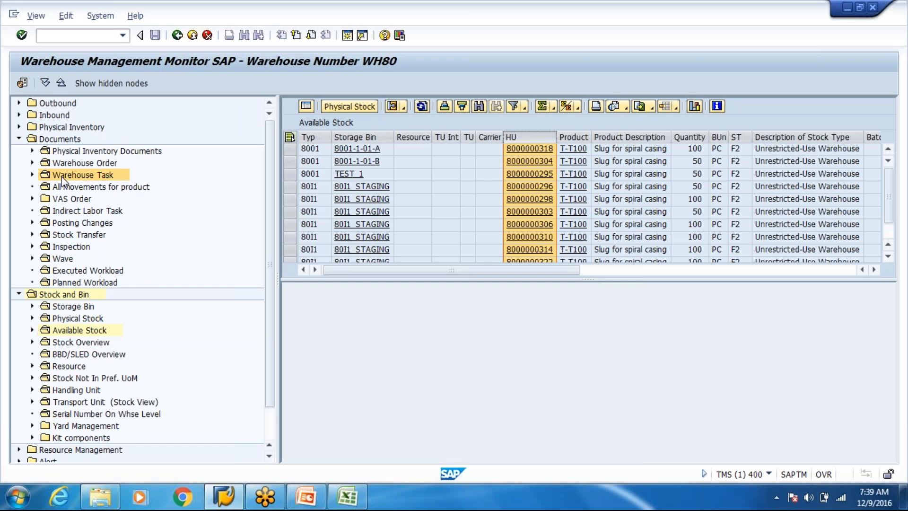
{"action": "double_click", "coordinate": [61, 177]}
{"action": "left_click", "coordinate": [347, 187]}
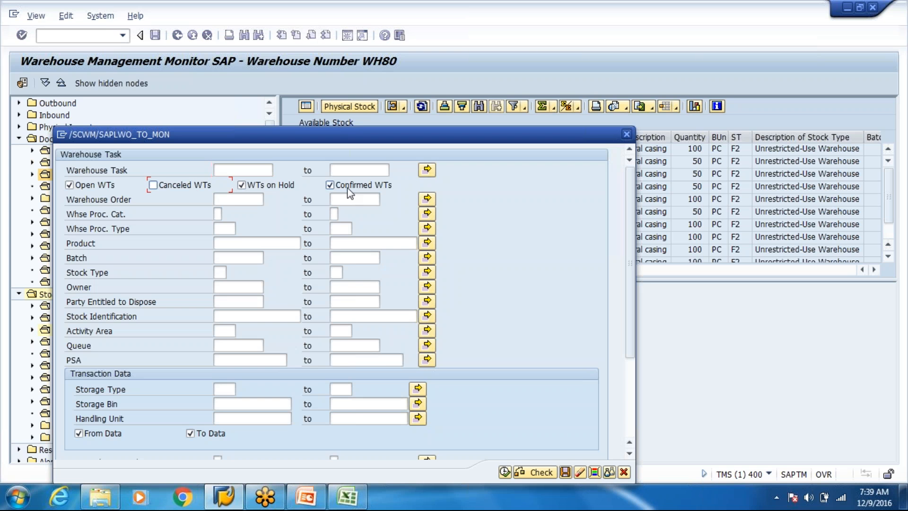
{"action": "left_click", "coordinate": [347, 187]}
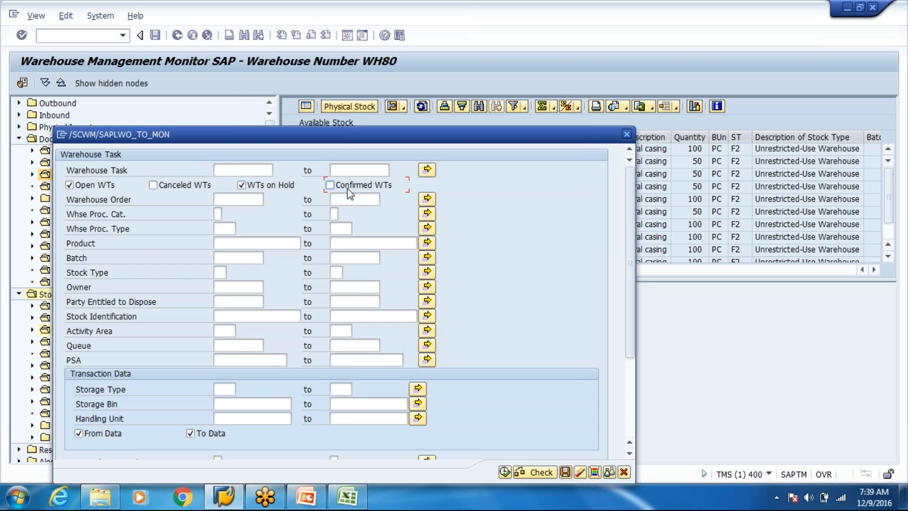
{"action": "left_click", "coordinate": [225, 390]}
{"action": "type", "text": "8001"}
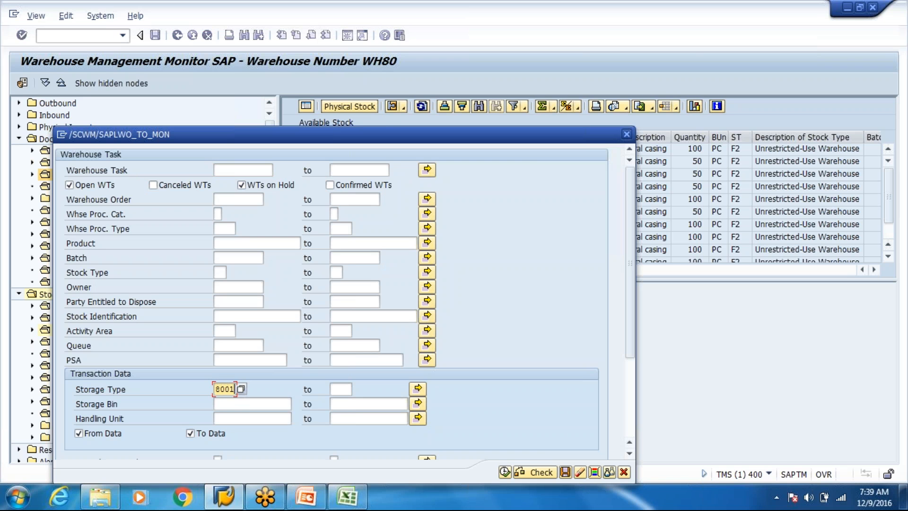
{"action": "left_click", "coordinate": [506, 472]}
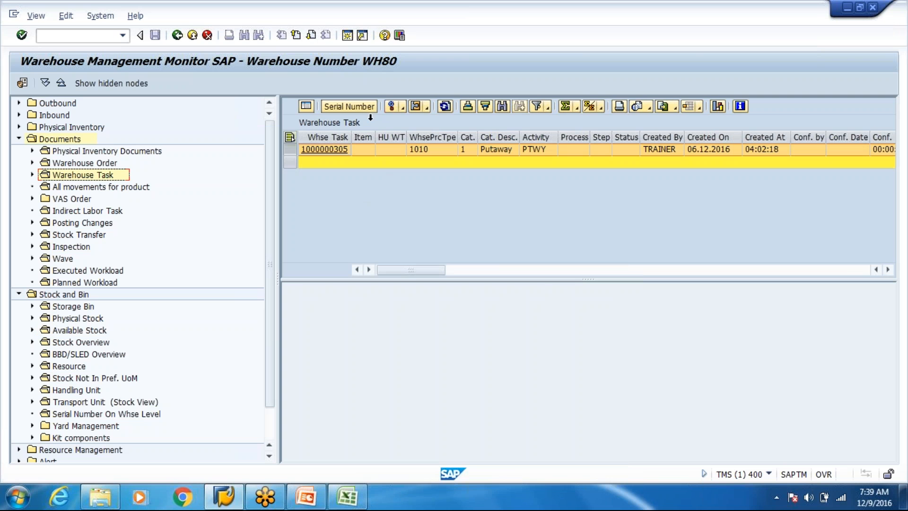
- Confirm the listed putaway warehouse task in the background and close the log
{"action": "left_click", "coordinate": [402, 109]}
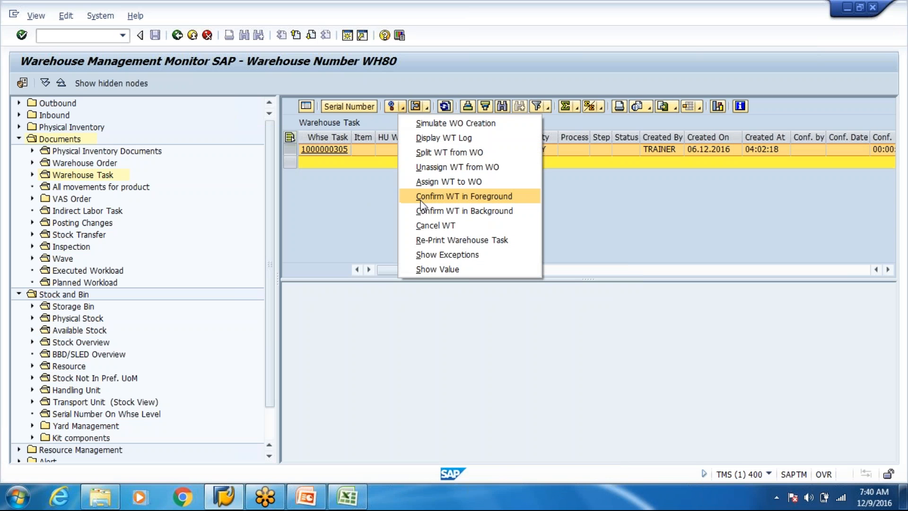
{"action": "left_click", "coordinate": [421, 215]}
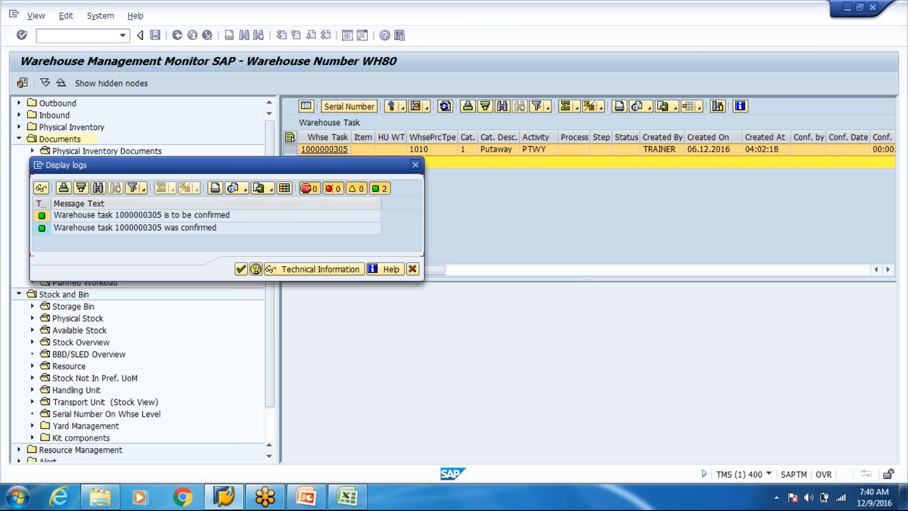
{"action": "key", "text": "Return"}
- Check the Warehouse WH80 layout in Excel, return to SAP, and open transaction /scwm/adhu in a new session
{"action": "key", "text": "alt+Tab"}
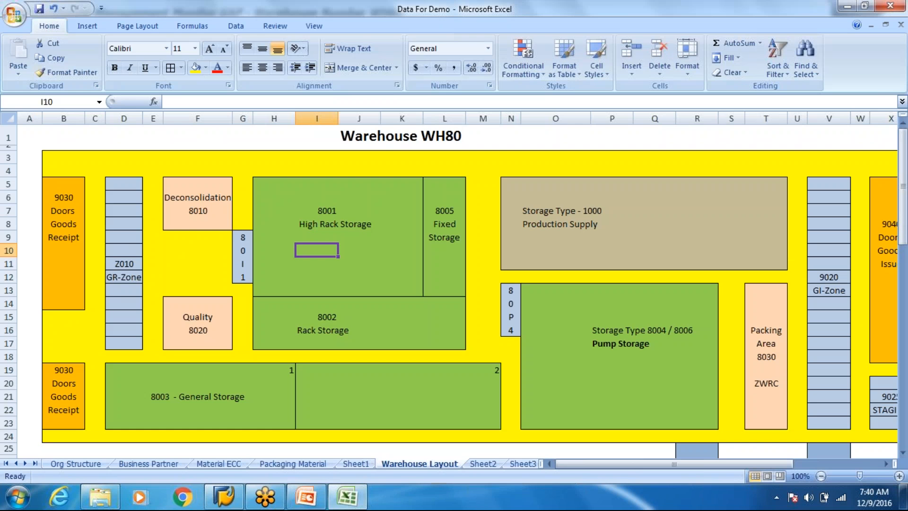
{"action": "key", "text": "alt+Tab"}
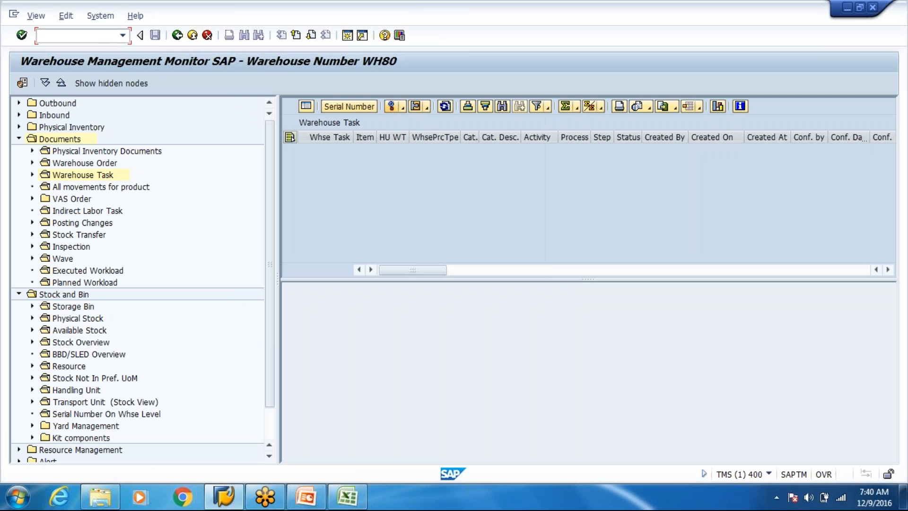
{"action": "type", "text": "/o/scwm/adhu"}
{"action": "key", "text": "Return"}
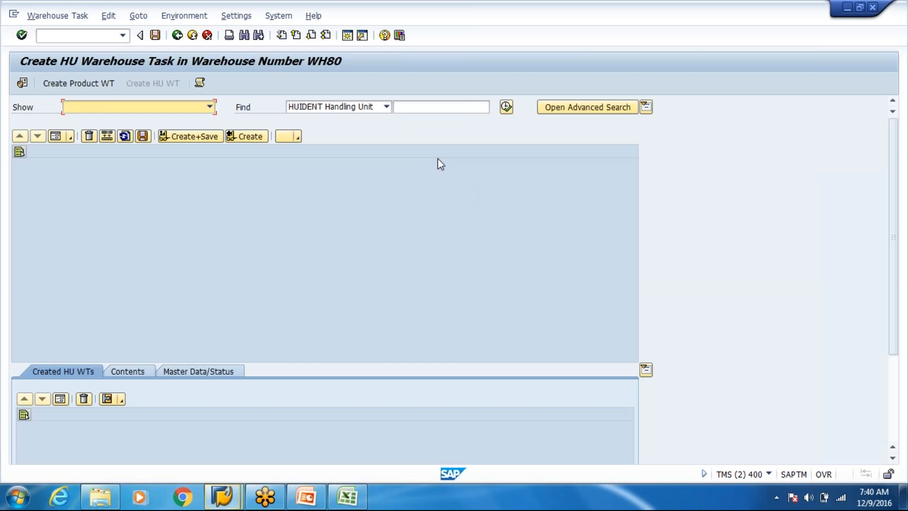
- Set the handling unit search criterion to MATNR Product and begin entering a product number starting with "T-"
{"action": "left_click", "coordinate": [416, 107]}
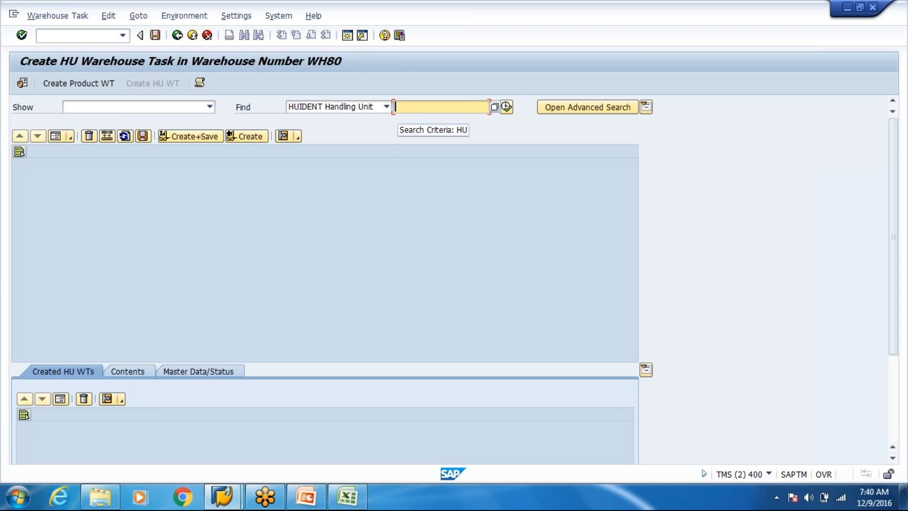
{"action": "left_click", "coordinate": [387, 109]}
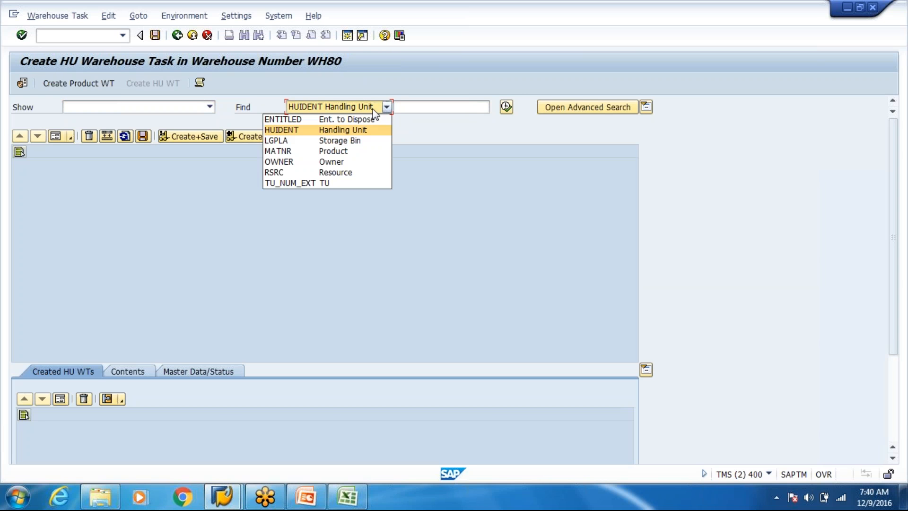
{"action": "left_click", "coordinate": [344, 150]}
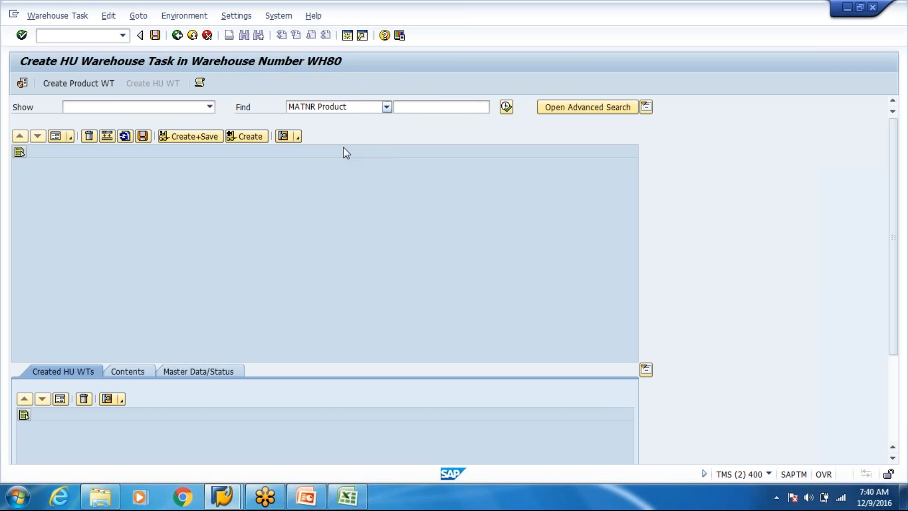
{"action": "left_click", "coordinate": [419, 111]}
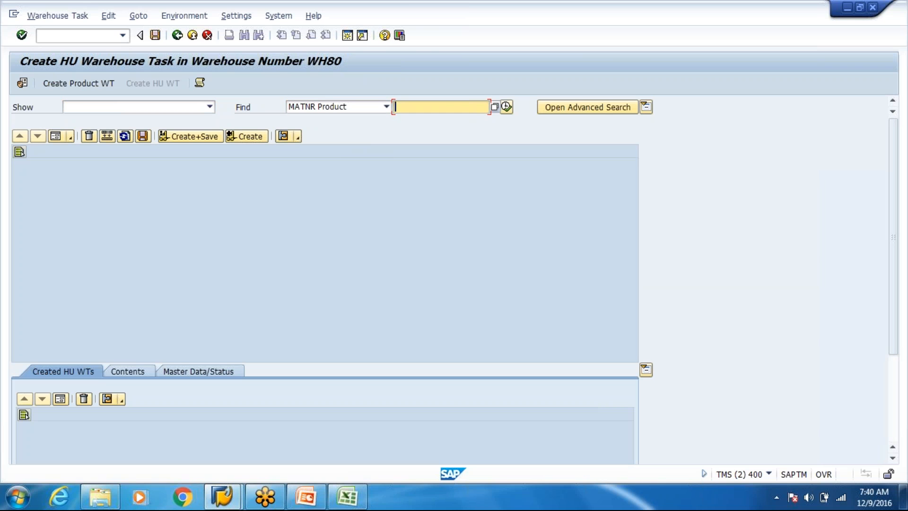
{"action": "type", "text": "T-"}
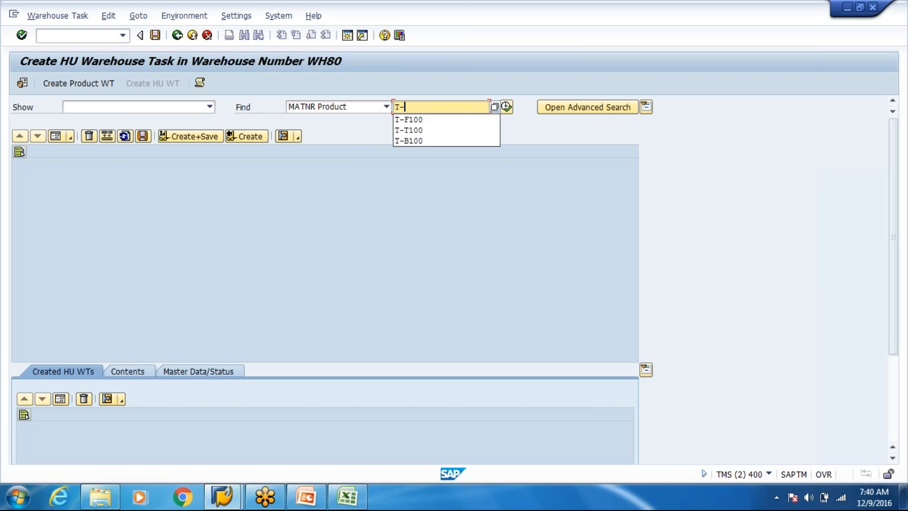
- Search for handling units that contain product T-T100
{"action": "type", "text": "t100"}
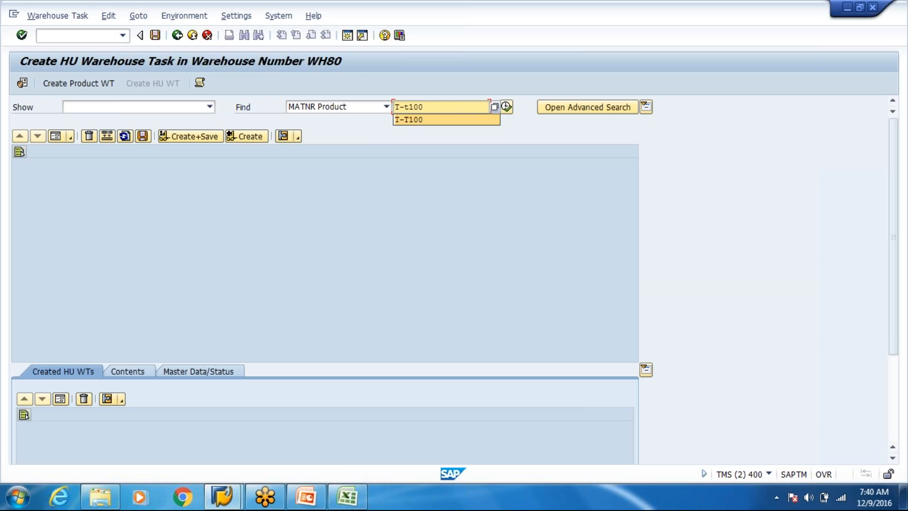
{"action": "left_click", "coordinate": [506, 107]}
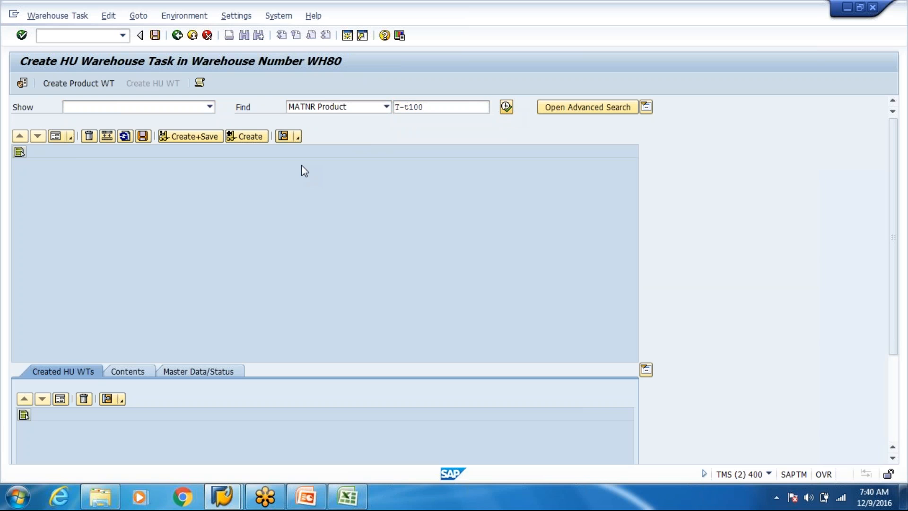
{"action": "left_click_drag", "start_coordinate": [621, 222], "coordinate": [622, 306]}
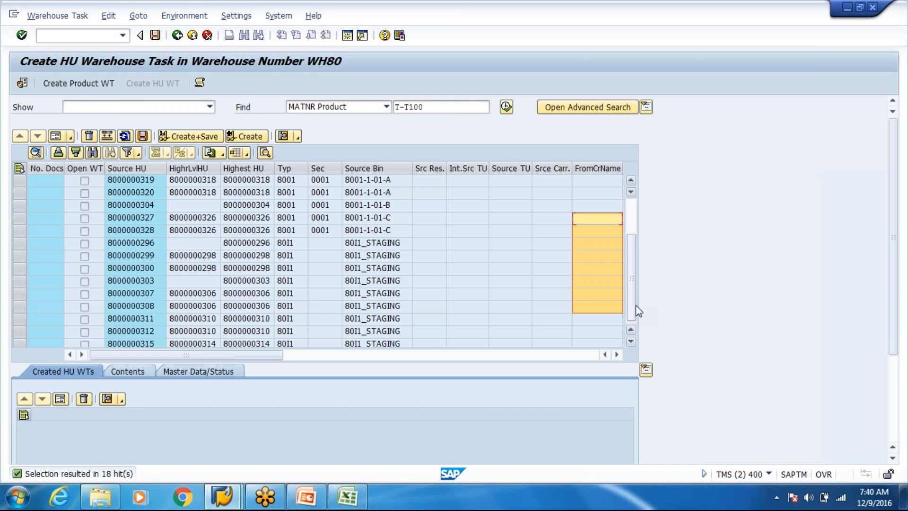
{"action": "scroll", "coordinate": [609, 298], "scroll_direction": "down", "scroll_amount": 2}
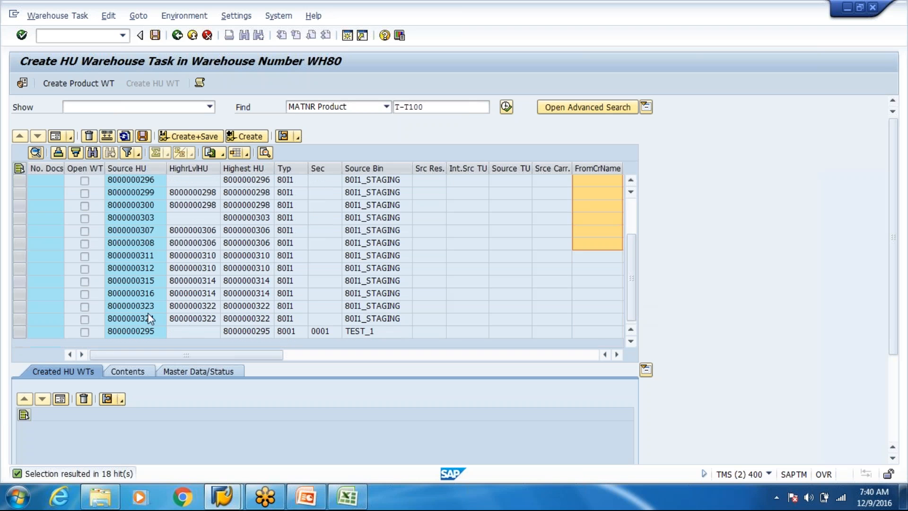
{"action": "left_click", "coordinate": [20, 316]}
{"action": "left_click_drag", "start_coordinate": [21, 313], "coordinate": [18, 170]}
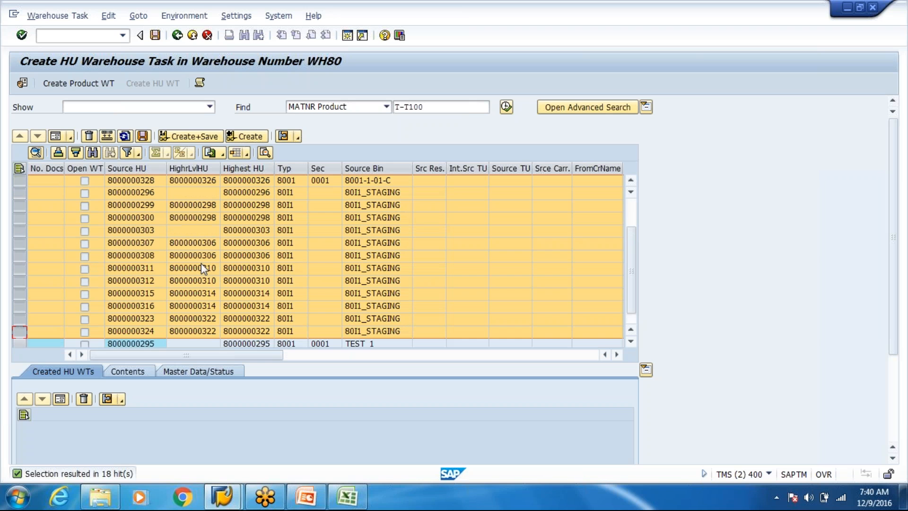
{"action": "key", "text": "shift+Down"}
{"action": "key", "text": "shift+Up"}
{"action": "key", "text": "shift+Up"}
{"action": "key", "text": "shift+Up"}
{"action": "key", "text": "shift+Up"}
{"action": "key", "text": "shift+Up"}
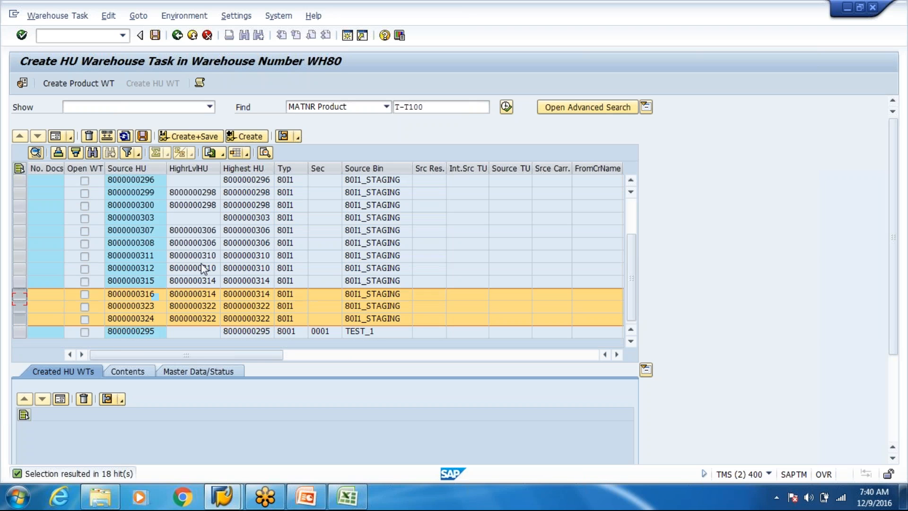
{"action": "key", "text": "shift+Up"}
{"action": "key", "text": "shift+Up"}
{"action": "key", "text": "shift+Up"}
{"action": "key", "text": "shift+Up"}
{"action": "key", "text": "shift+Up"}
{"action": "key", "text": "shift+Up"}
{"action": "key", "text": "shift+Up"}
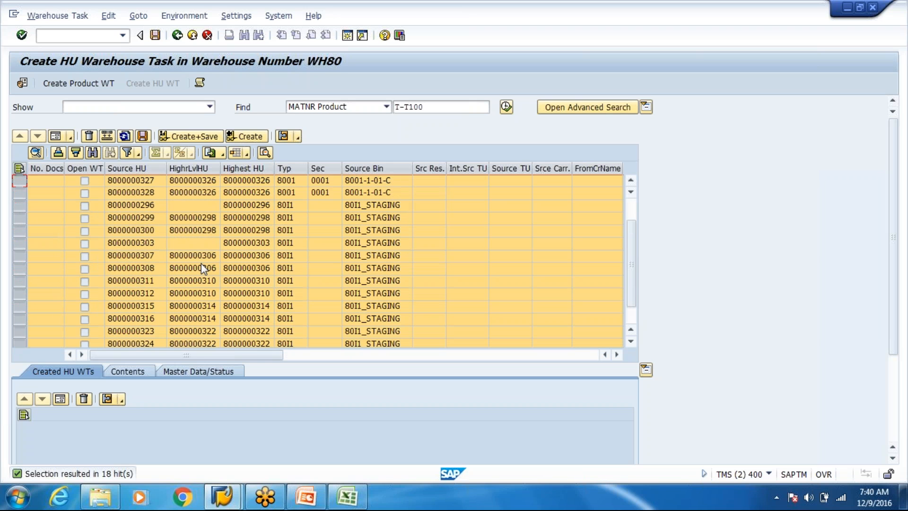
- Create and save warehouse tasks for the selected handling units with destination storage type 8001 and immediate confirmation enabled
{"action": "left_click", "coordinate": [107, 136]}
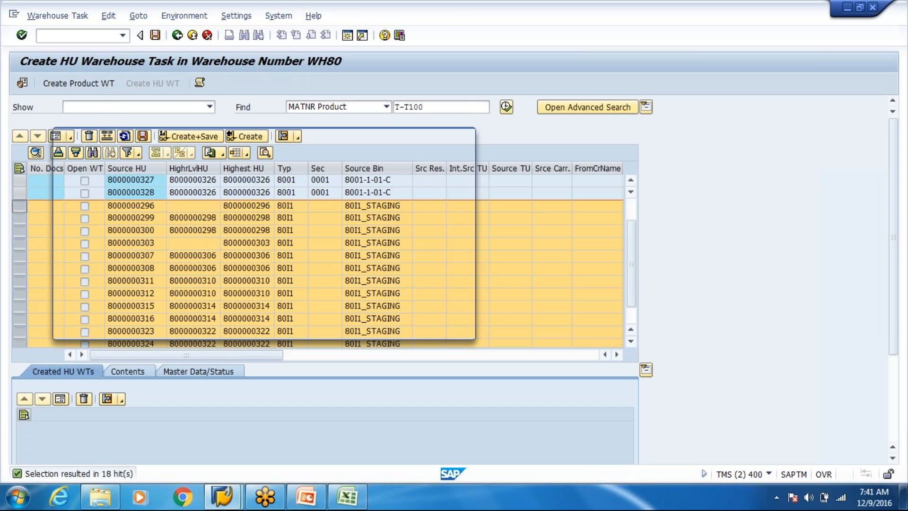
{"action": "left_click", "coordinate": [179, 214]}
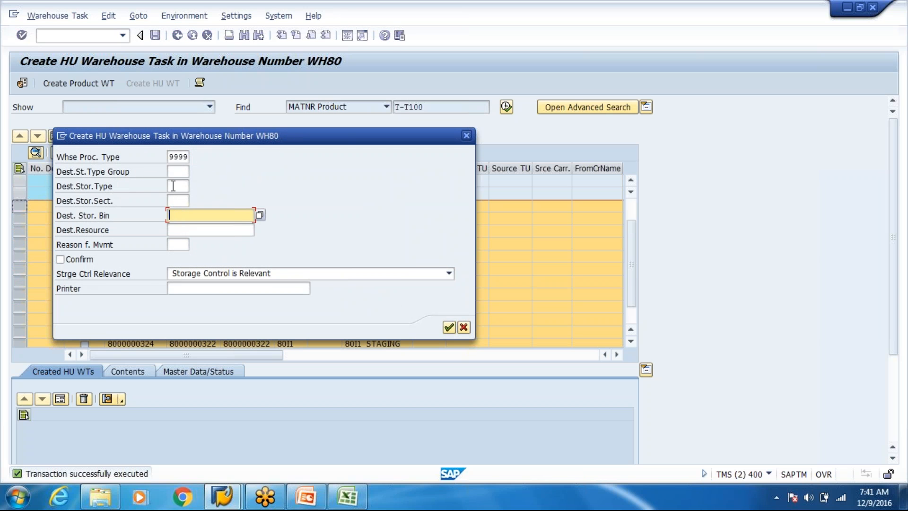
{"action": "left_click", "coordinate": [173, 185]}
{"action": "type", "text": "8000"}
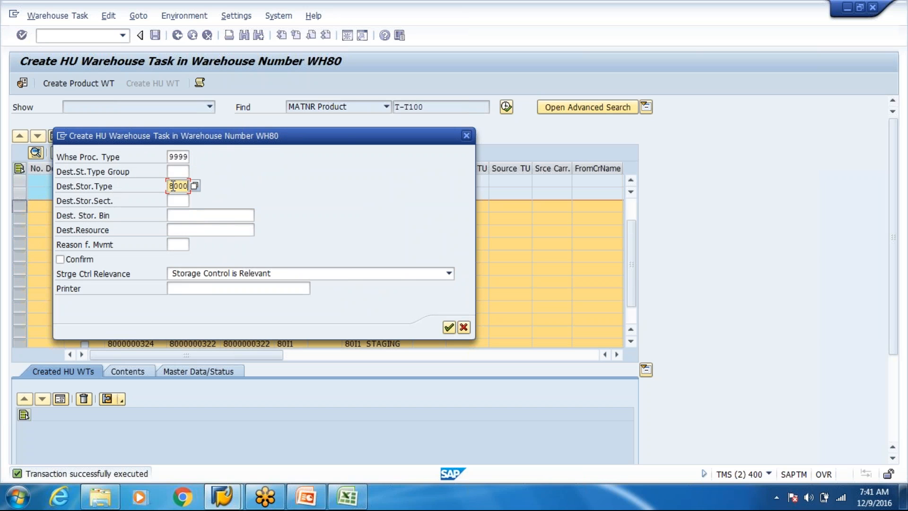
{"action": "left_click", "coordinate": [61, 259]}
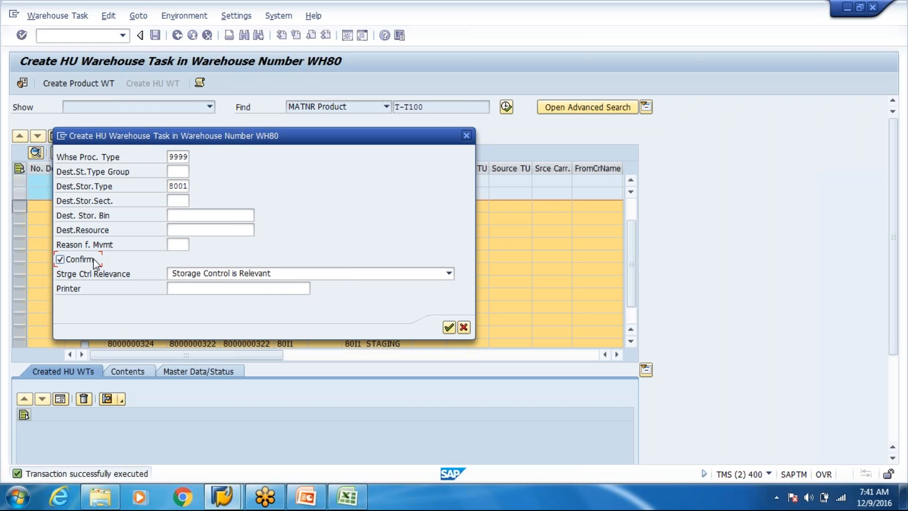
{"action": "left_click", "coordinate": [449, 328]}
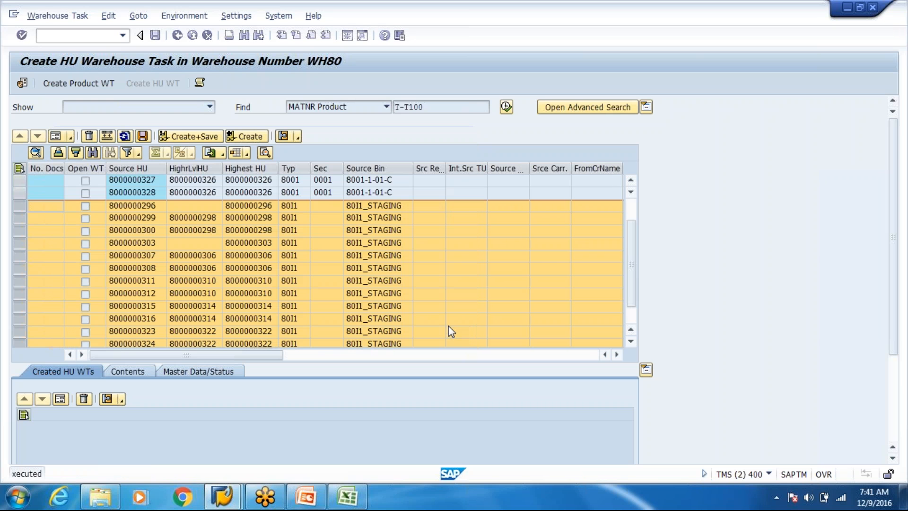
{"action": "left_click", "coordinate": [190, 137]}
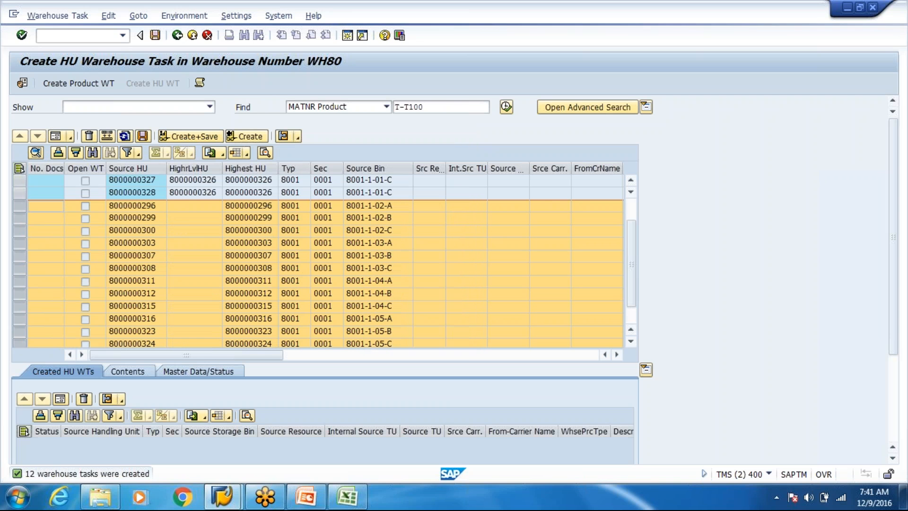
- Review the storage types and source bins of the T-T100 handling units in the list
{"action": "left_click", "coordinate": [303, 260]}
{"action": "left_click", "coordinate": [304, 264]}
{"action": "key", "text": "Down"}
{"action": "key", "text": "Down"}
{"action": "key", "text": "Down"}
{"action": "key", "text": "Down"}
{"action": "key", "text": "Down"}
{"action": "key", "text": "Down"}
{"action": "key", "text": "Down"}
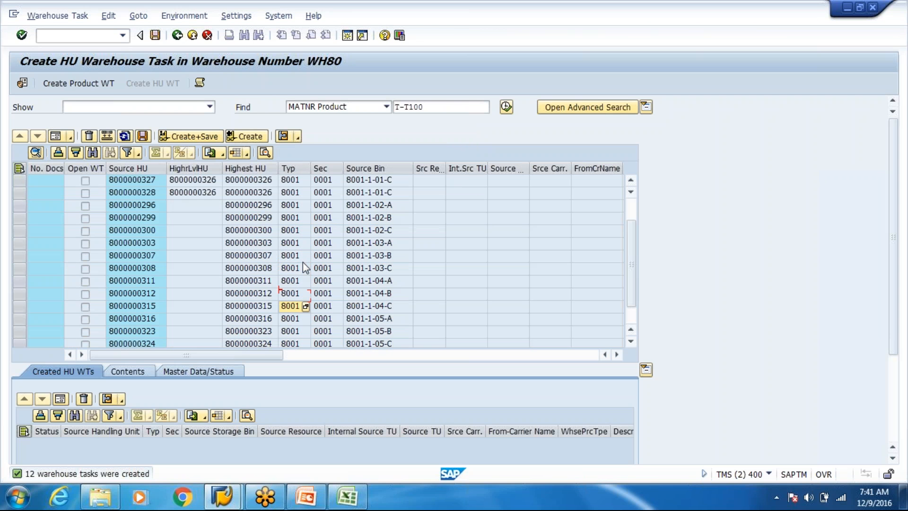
{"action": "key", "text": "Up"}
{"action": "key", "text": "Up"}
{"action": "key", "text": "Up"}
{"action": "key", "text": "Up"}
{"action": "key", "text": "Up"}
{"action": "key", "text": "Up"}
{"action": "key", "text": "Up"}
{"action": "key", "text": "Up"}
{"action": "key", "text": "Up"}
{"action": "key", "text": "Up"}
{"action": "key", "text": "Up"}
{"action": "key", "text": "Up"}
{"action": "key", "text": "Up"}
{"action": "key", "text": "Up"}
{"action": "key", "text": "Up"}
{"action": "key", "text": "Up"}
{"action": "key", "text": "Up"}
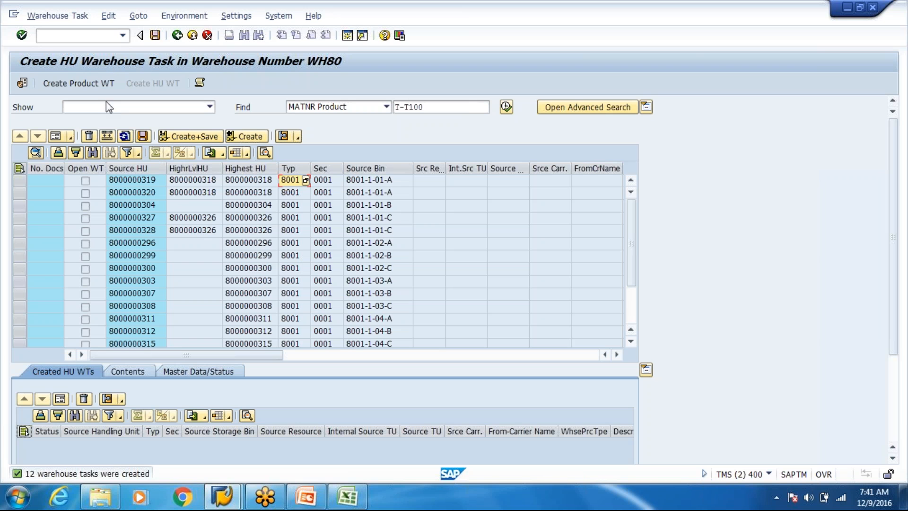
{"action": "left_click", "coordinate": [387, 195]}
{"action": "left_click", "coordinate": [382, 234]}
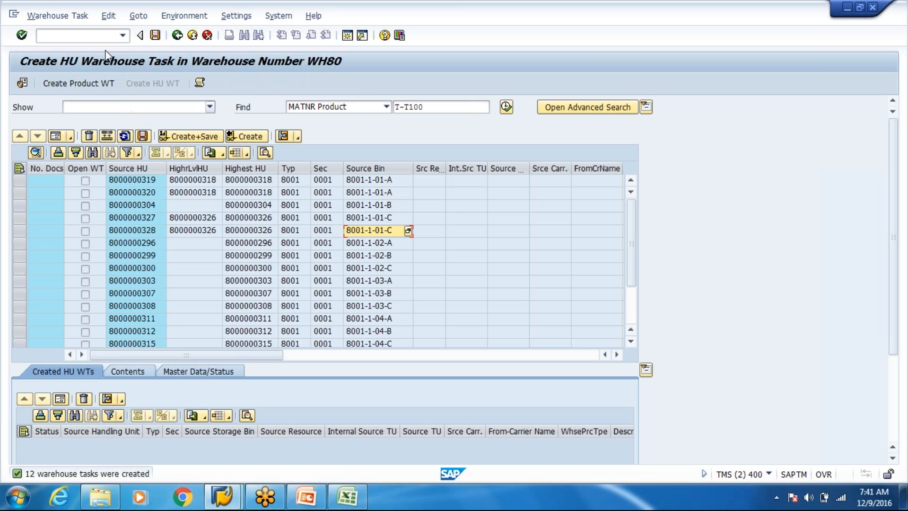
- Open the general packing work center transaction in a new session
{"action": "left_click", "coordinate": [75, 36]}
{"action": "type", "text": "/o/scw"}
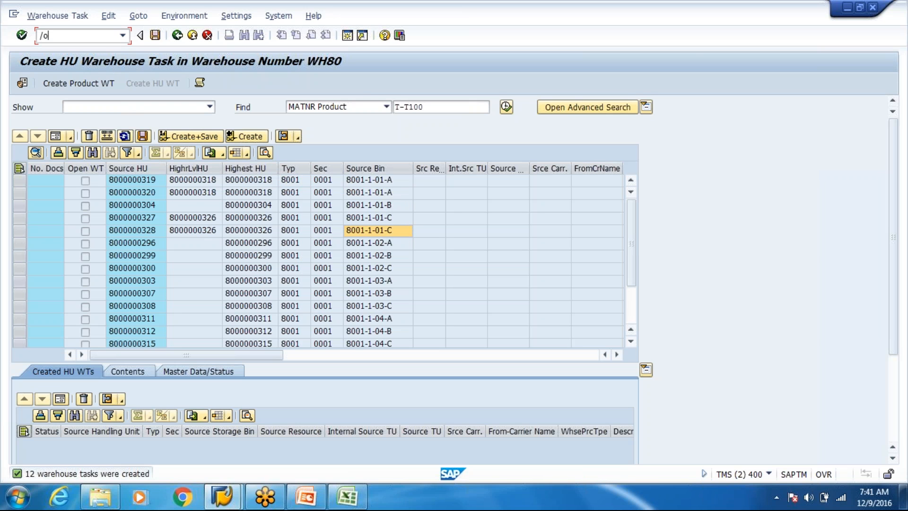
{"action": "type", "text": "m/a"}
{"action": "key", "text": "BackSpace"}
{"action": "type", "text": "mon"}
{"action": "key", "text": "Return"}
- Try to run packing work center VERP with the copied bin 8001-1-01-A as the handling unit filter
{"action": "left_click", "coordinate": [263, 192]}
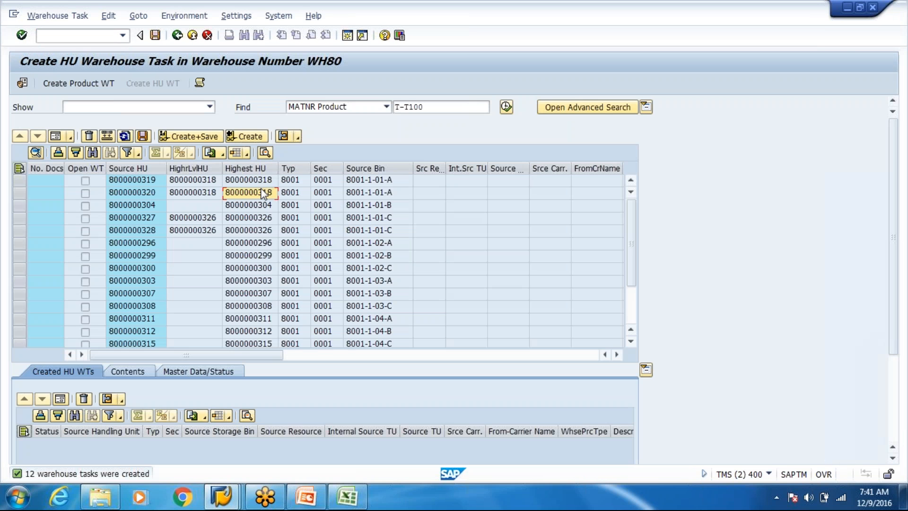
{"action": "left_click", "coordinate": [361, 198]}
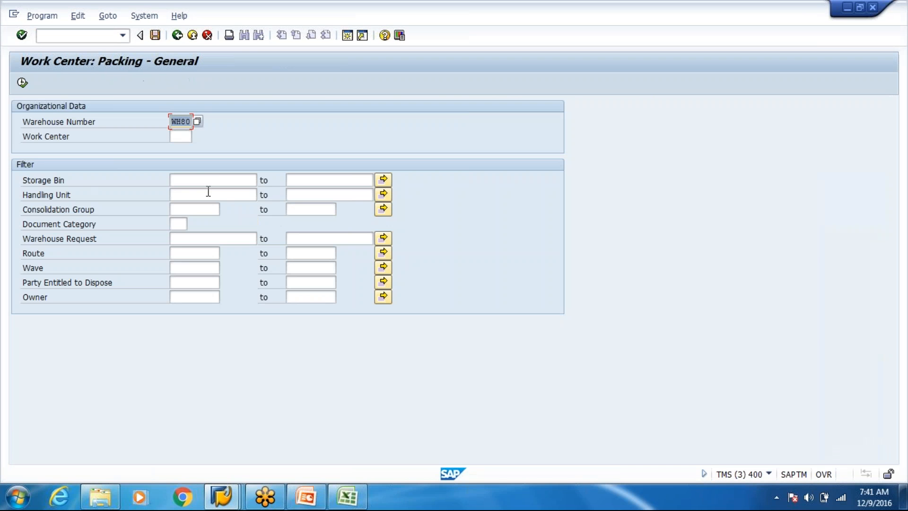
{"action": "left_click", "coordinate": [208, 194]}
{"action": "type", "text": "8001-1-01-A"}
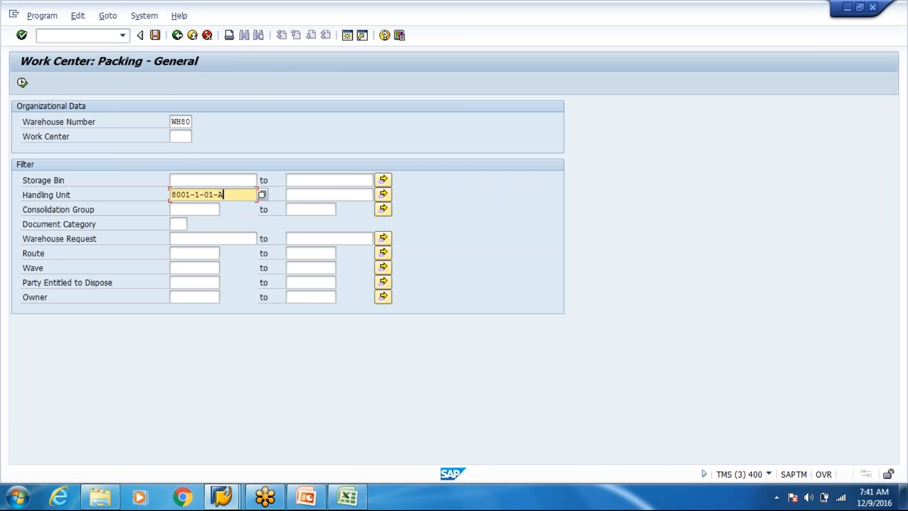
{"action": "left_click", "coordinate": [180, 137]}
{"action": "type", "text": "VERP"}
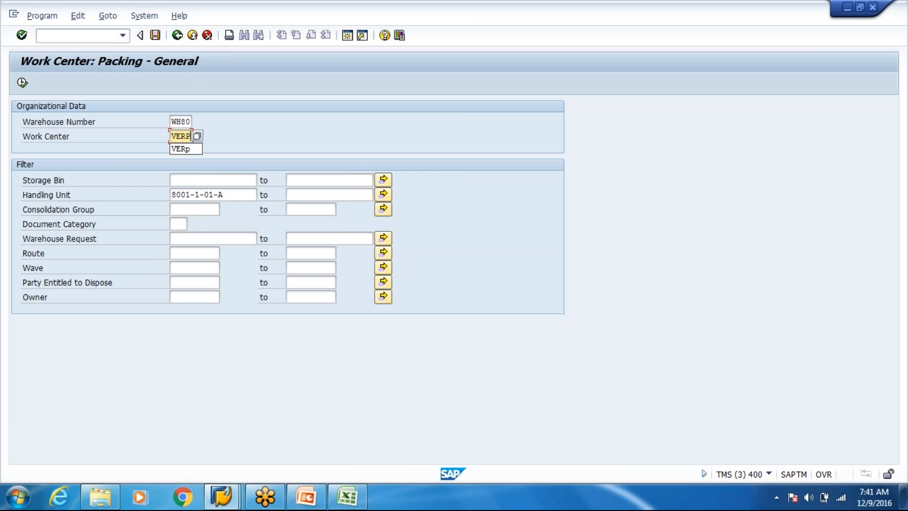
{"action": "left_click", "coordinate": [24, 83]}
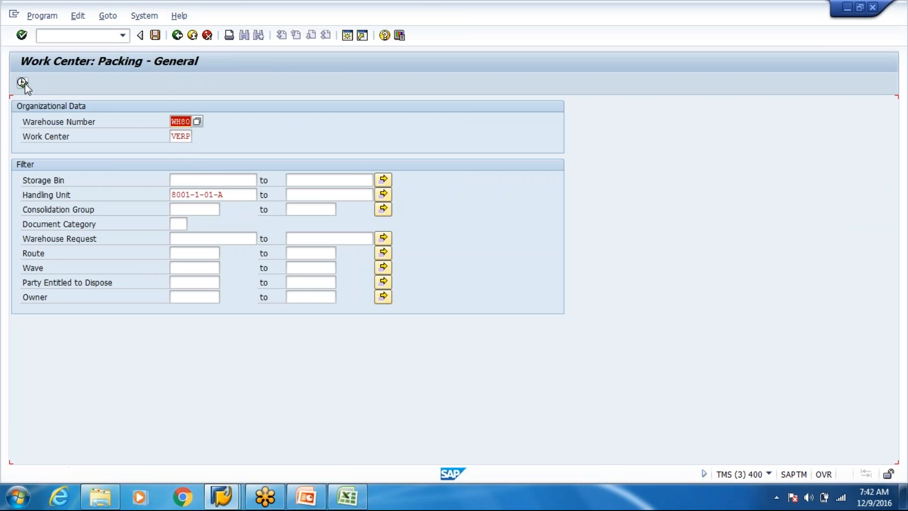
- Try work center STAG with the same handling unit filter, then return to the selection screen
{"action": "key", "text": "Tab"}
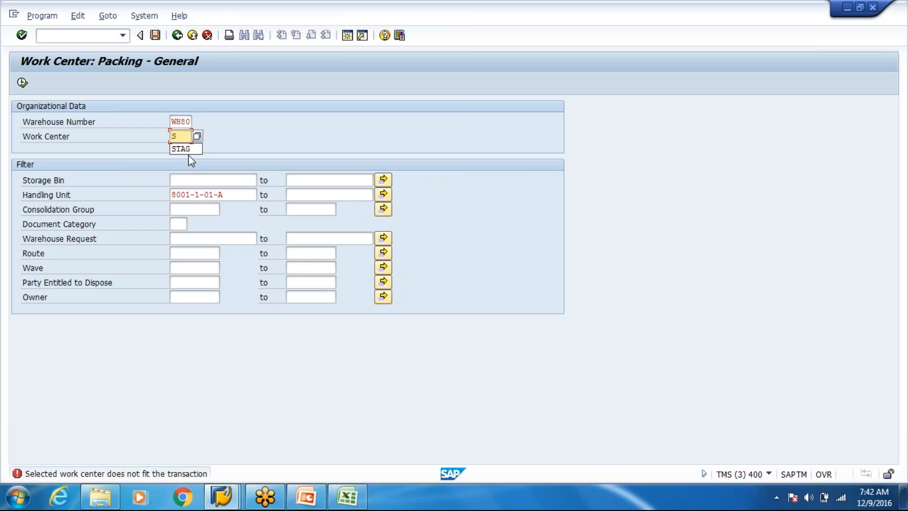
{"action": "type", "text": "STAG"}
{"action": "left_click", "coordinate": [24, 83]}
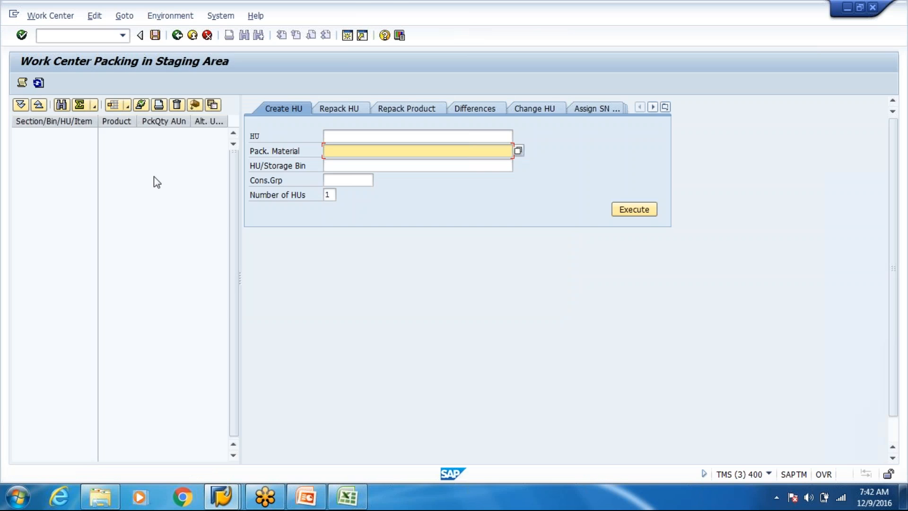
{"action": "left_click", "coordinate": [180, 40]}
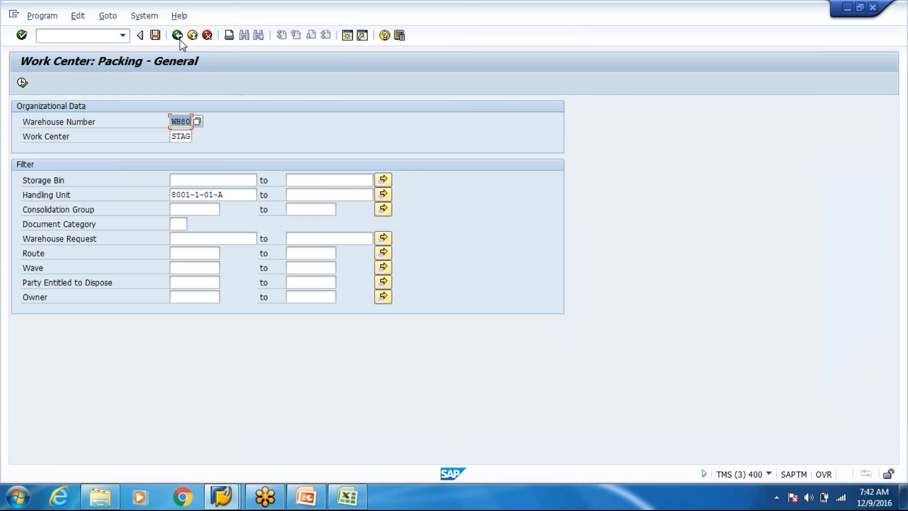
- Change the work center to REPA, run the selection and return to the selection screen
{"action": "key", "text": "Tab"}
{"action": "key", "text": "F4"}
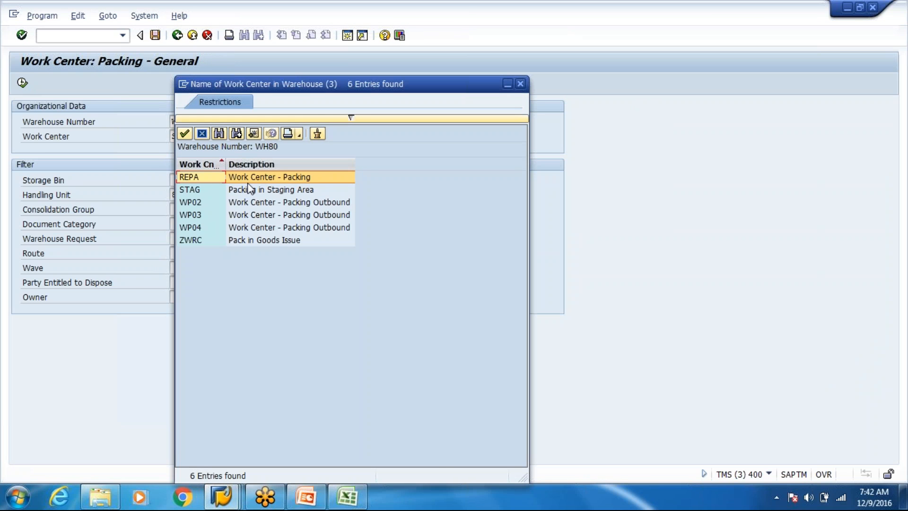
{"action": "double_click", "coordinate": [248, 179]}
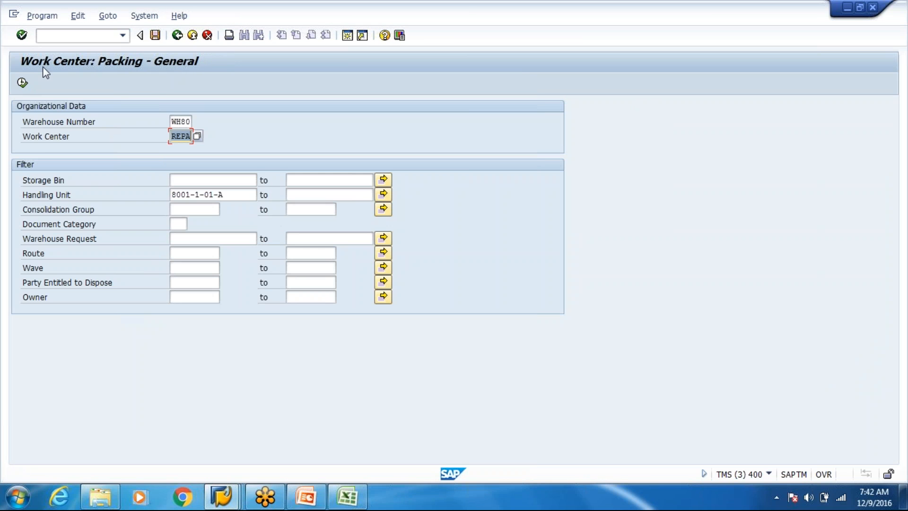
{"action": "left_click", "coordinate": [22, 84]}
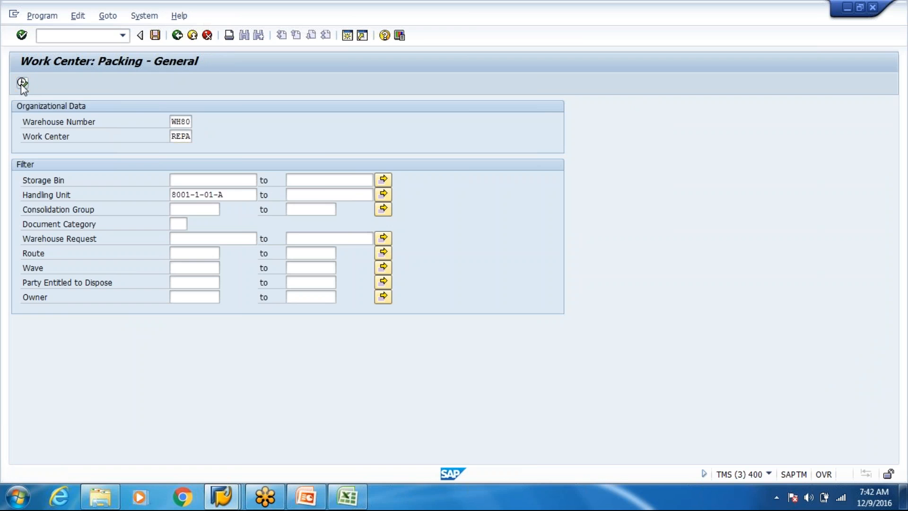
{"action": "left_click", "coordinate": [177, 37]}
{"action": "left_click", "coordinate": [177, 35]}
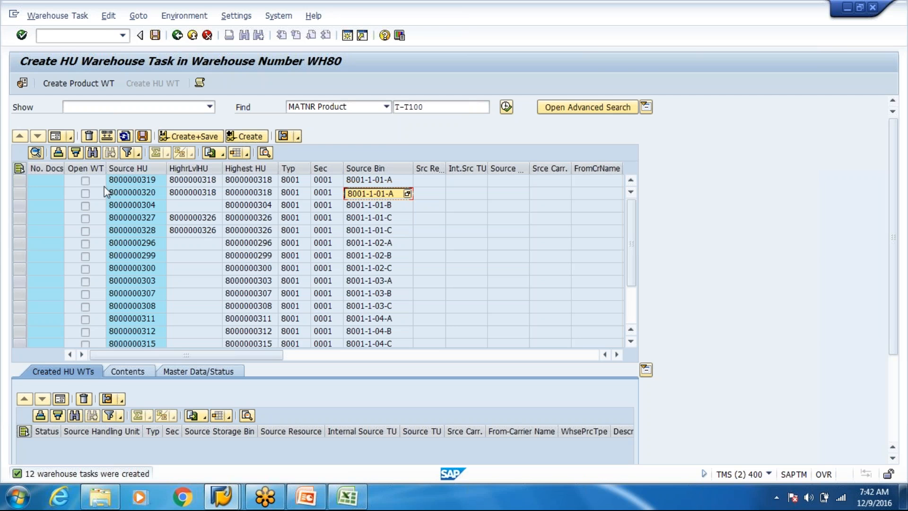
- Filter by storage bin 8001-1-01-A instead of handling unit and run the packing work center selection
{"action": "key", "text": "alt+Tab"}
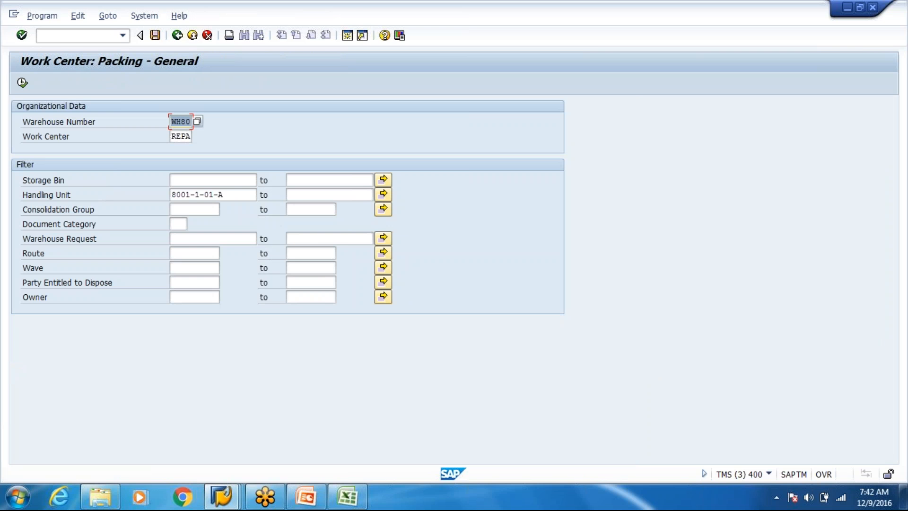
{"action": "left_click_drag", "start_coordinate": [227, 195], "coordinate": [171, 195]}
{"action": "key", "text": "ctrl+c"}
{"action": "key", "text": "Up"}
{"action": "key", "text": "ctrl+v"}
{"action": "key", "text": "Tab"}
{"action": "key", "text": "Tab"}
{"action": "key", "text": "Tab"}
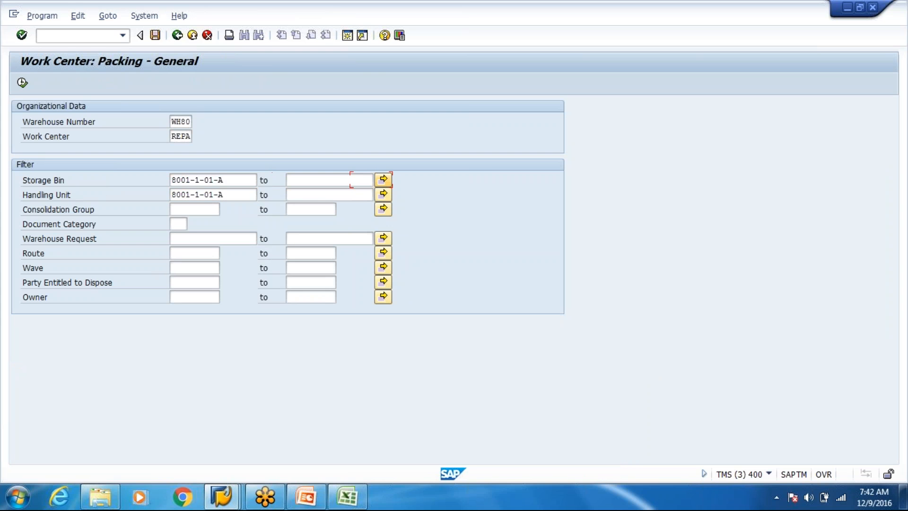
{"action": "key", "text": "Delete"}
{"action": "left_click", "coordinate": [23, 82]}
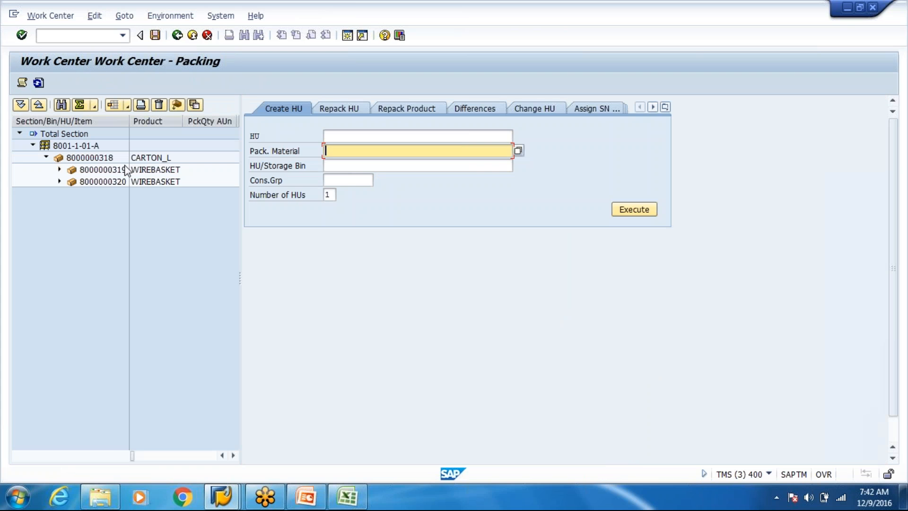
{"action": "left_click", "coordinate": [58, 182]}
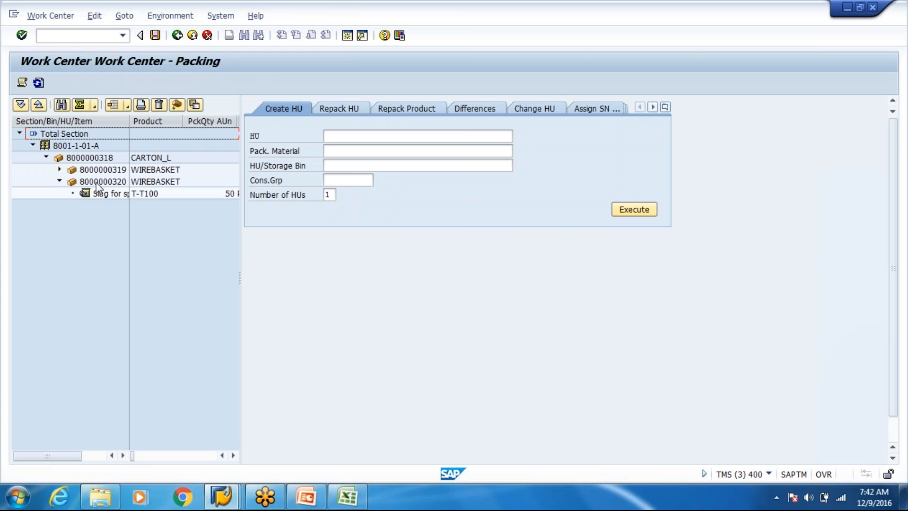
{"action": "left_click", "coordinate": [58, 169]}
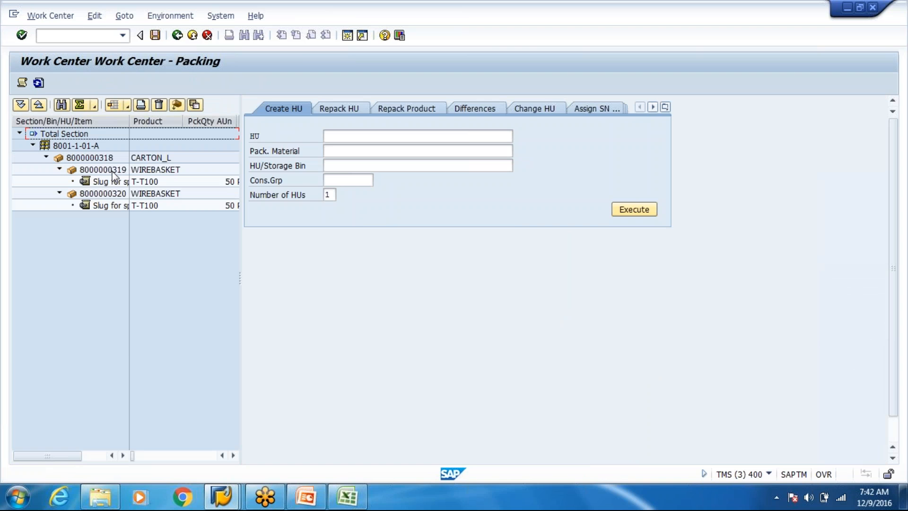
{"action": "key", "text": "alt+Tab"}
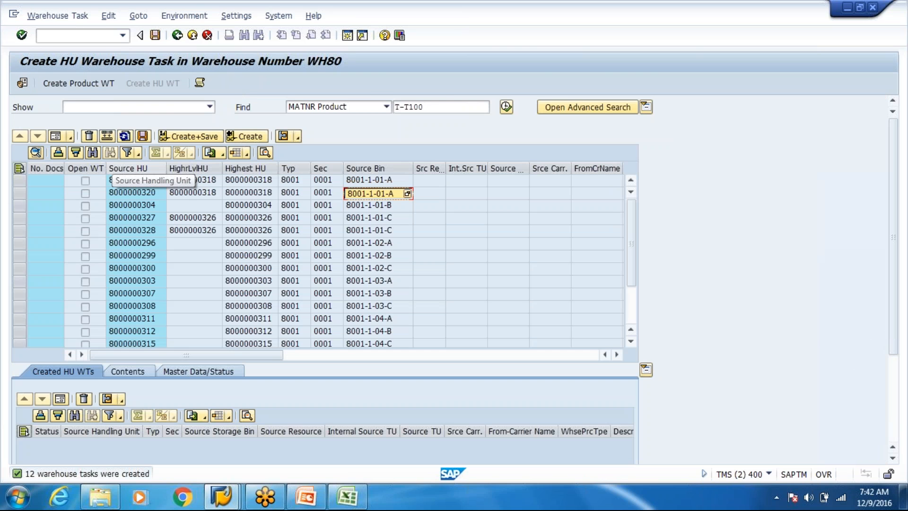
{"action": "key", "text": "alt+Tab"}
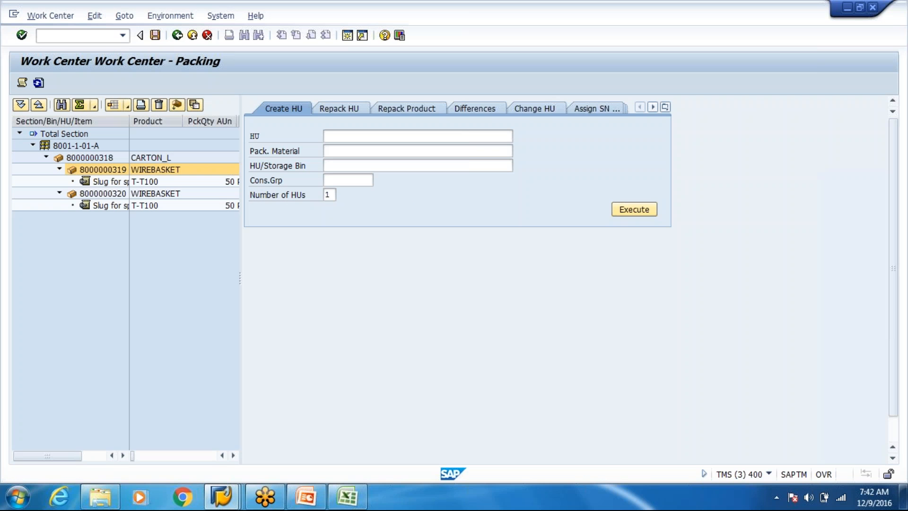
{"action": "key", "text": "Return"}
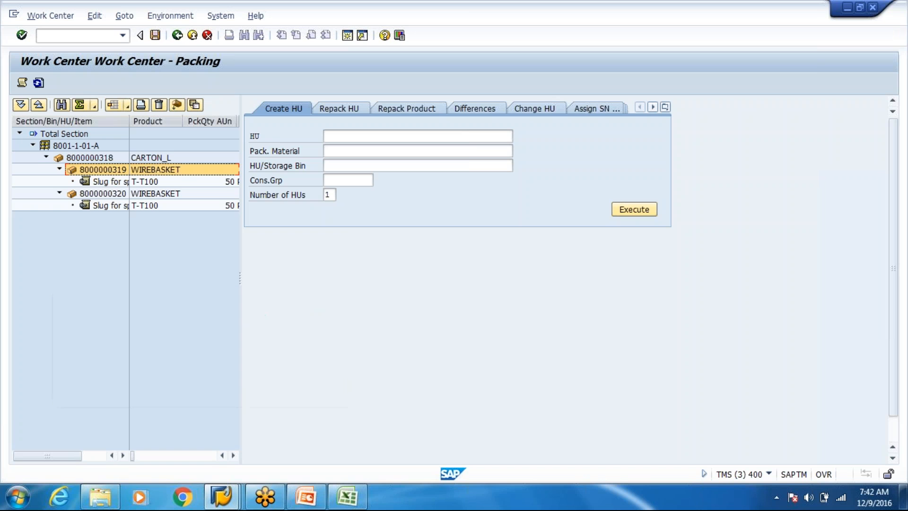
{"action": "left_click", "coordinate": [89, 160]}
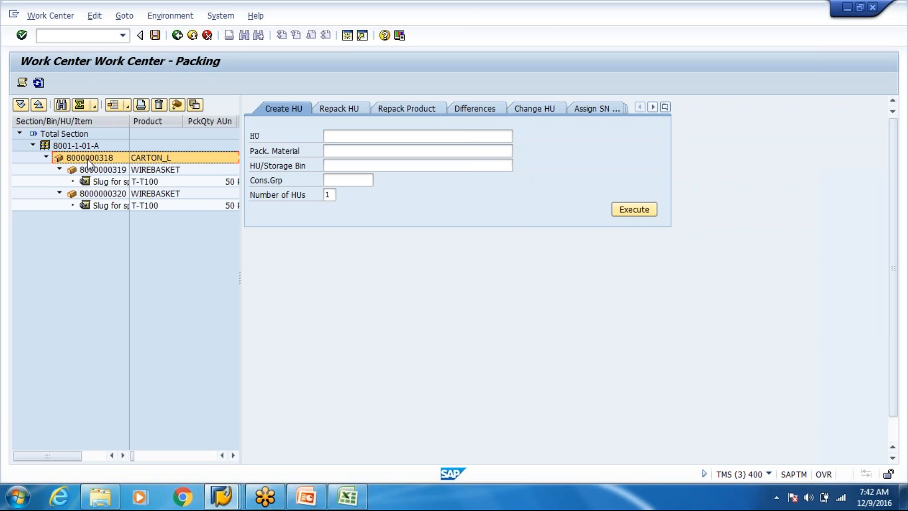
{"action": "key", "text": "alt+Tab"}
{"action": "key", "text": "alt+Tab"}
{"action": "left_click", "coordinate": [178, 36]}
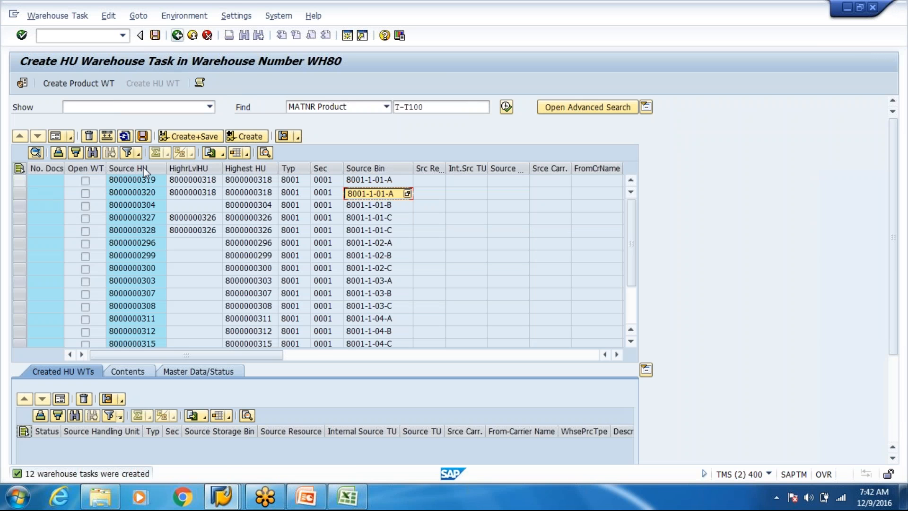
{"action": "left_click", "coordinate": [34, 183]}
{"action": "left_click", "coordinate": [192, 180]}
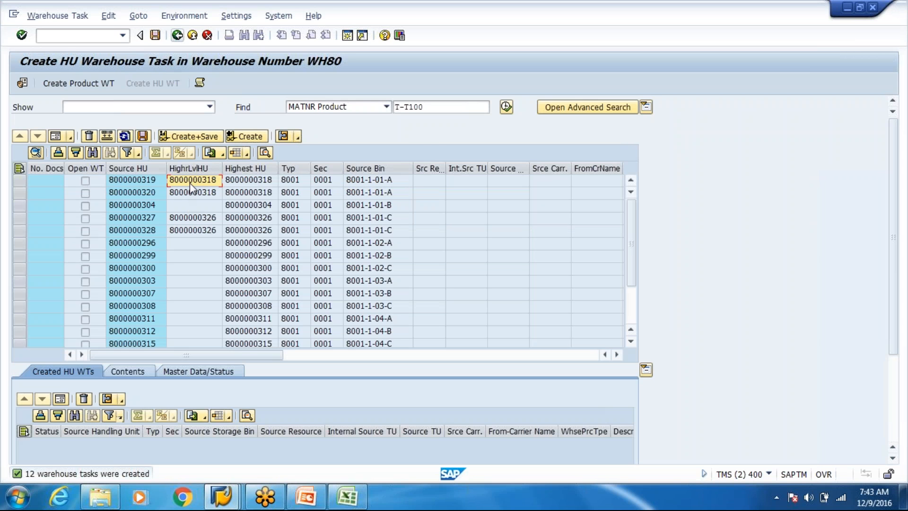
{"action": "left_click", "coordinate": [353, 109]}
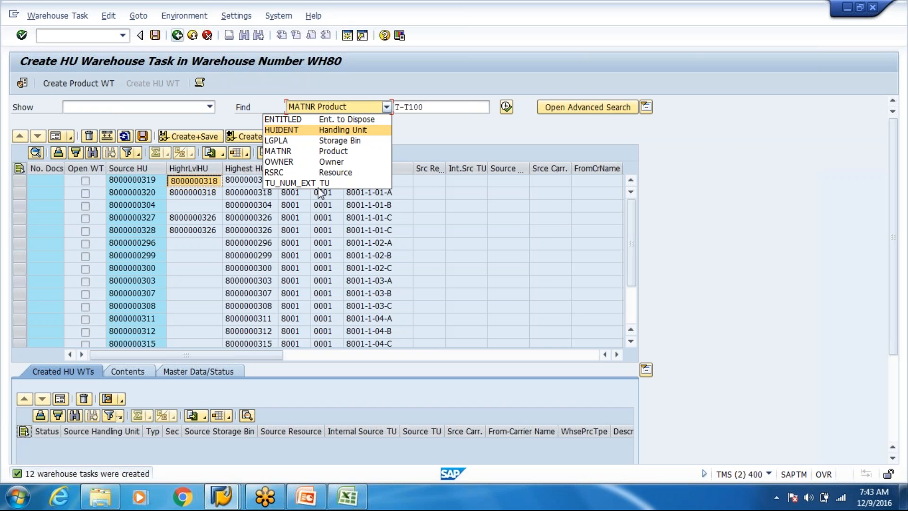
{"action": "left_click", "coordinate": [315, 230]}
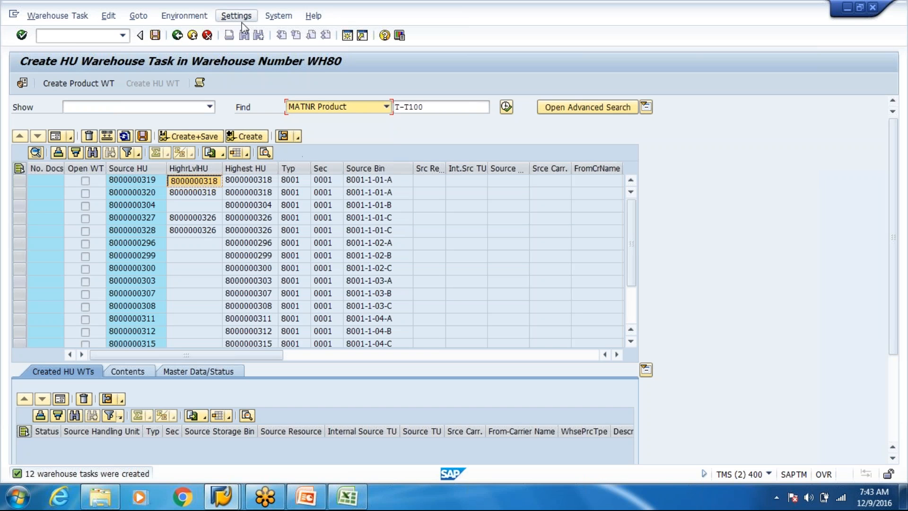
{"action": "left_click", "coordinate": [225, 217]}
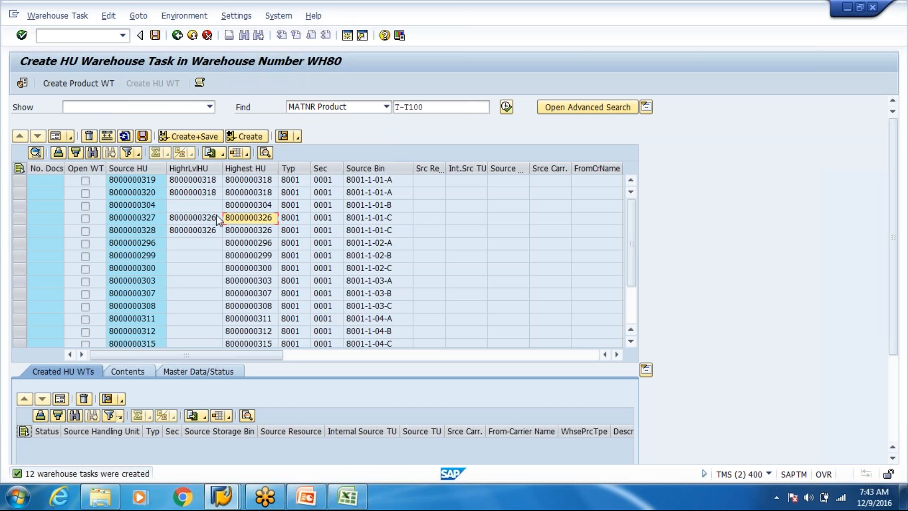
{"action": "key", "text": "alt+Tab"}
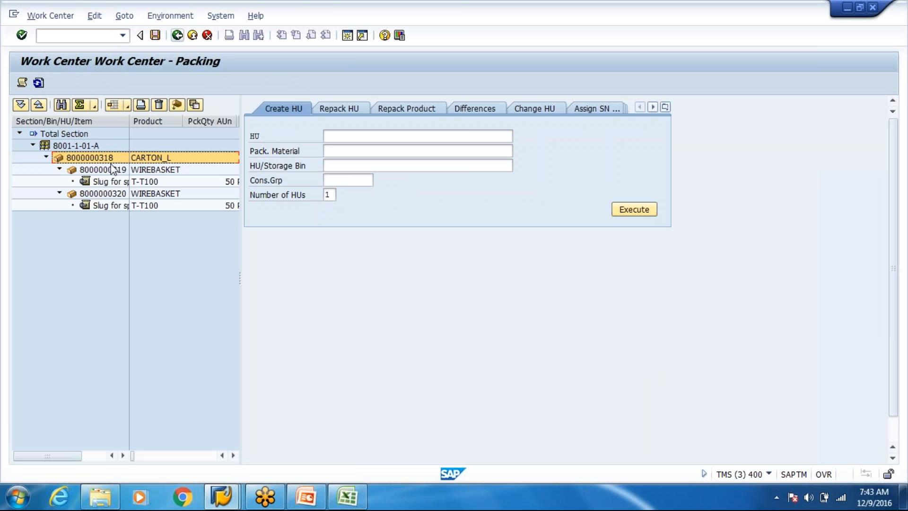
{"action": "left_click", "coordinate": [112, 170]}
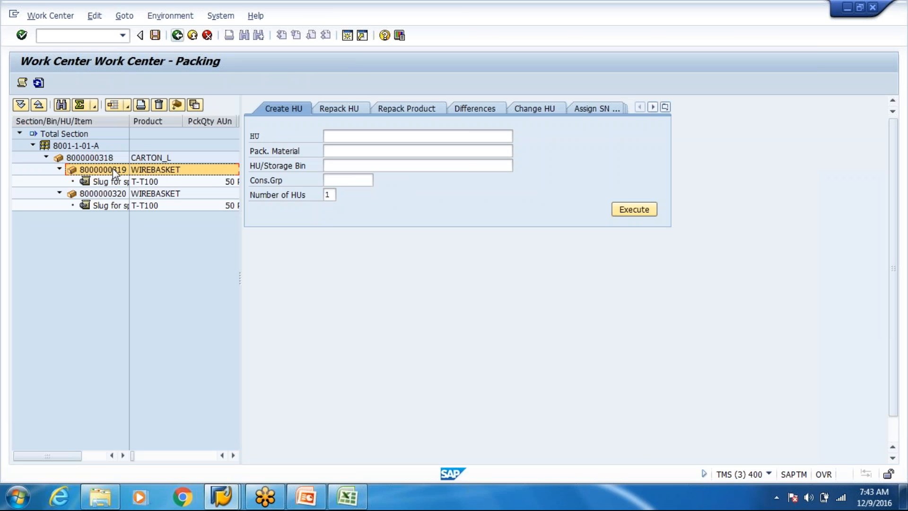
{"action": "key", "text": "alt+Tab"}
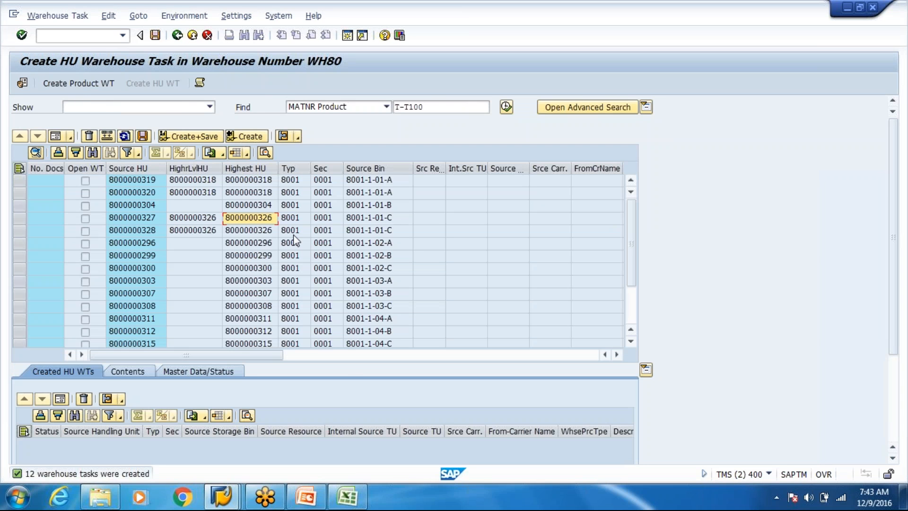
- Replace the packing work center session with the warehouse product maintenance transaction /SCWM/MAT1
{"action": "key", "text": "alt+Tab"}
{"action": "left_click", "coordinate": [88, 34]}
{"action": "type", "text": "/n/s"}
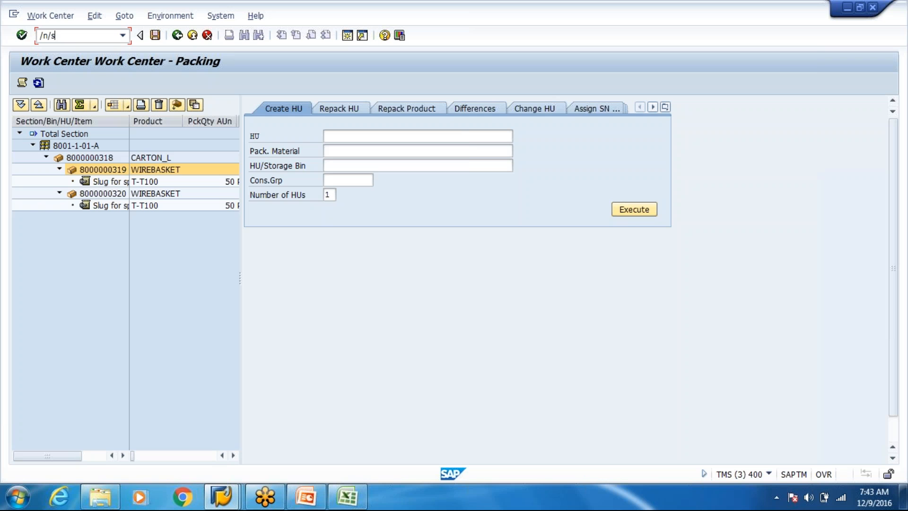
{"action": "type", "text": "cwm/mat1"}
{"action": "key", "text": "Return"}
{"action": "key", "text": "ctrl+v"}
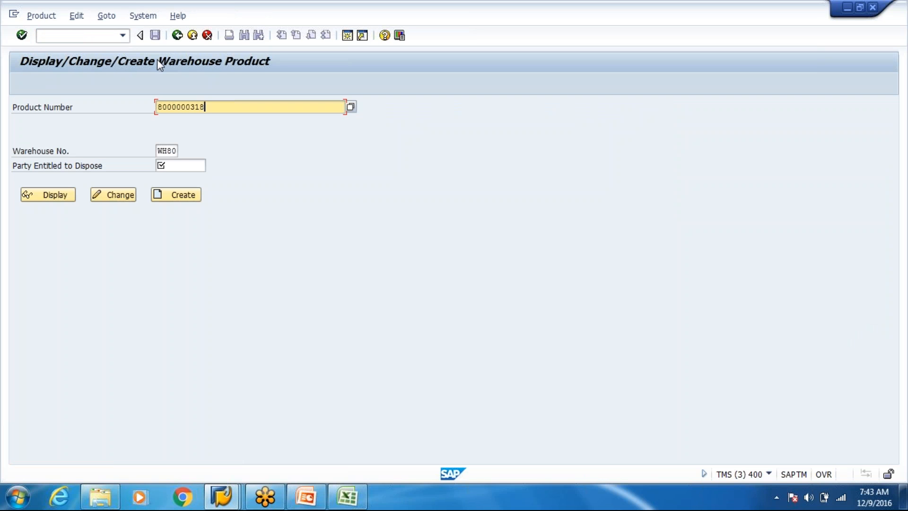
{"action": "key", "text": "BackSpace"}
{"action": "key", "text": "BackSpace"}
{"action": "key", "text": "BackSpace"}
{"action": "key", "text": "BackSpace"}
{"action": "key", "text": "BackSpace"}
{"action": "key", "text": "BackSpace"}
{"action": "key", "text": "BackSpace"}
{"action": "key", "text": "BackSpace"}
{"action": "key", "text": "BackSpace"}
{"action": "key", "text": "BackSpace"}
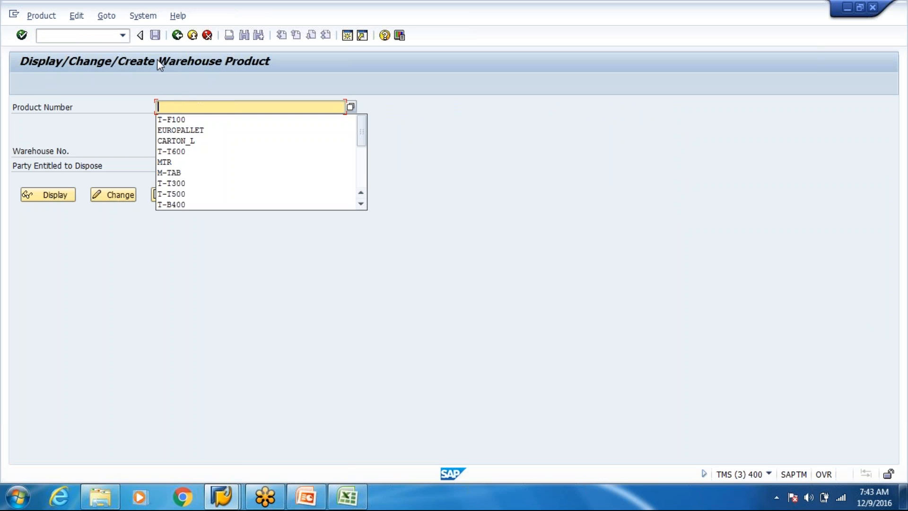
- Enter product T-T100 in warehouse WH80 with party entitled to dispose VN8000
{"action": "type", "text": "T-"}
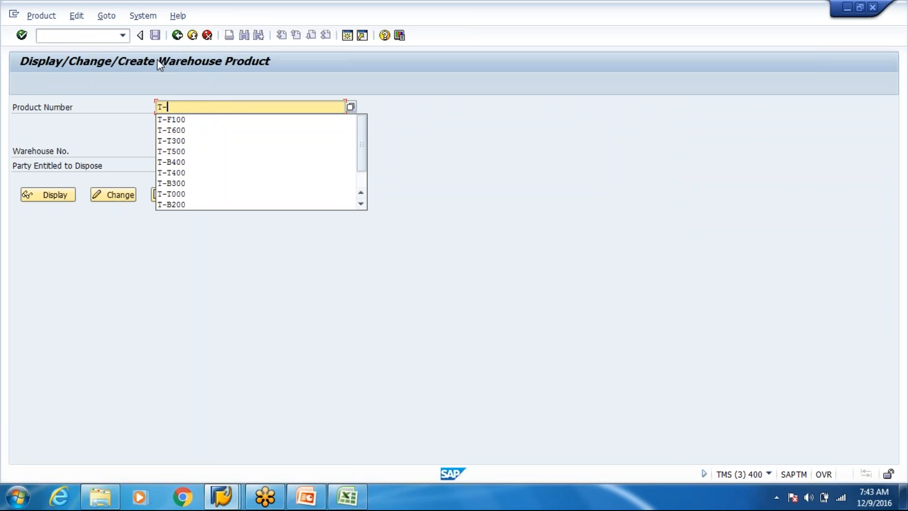
{"action": "type", "text": "T100"}
{"action": "key", "text": "Tab"}
{"action": "key", "text": "BackSpace"}
{"action": "key", "text": "Return"}
{"action": "key", "text": "Return"}
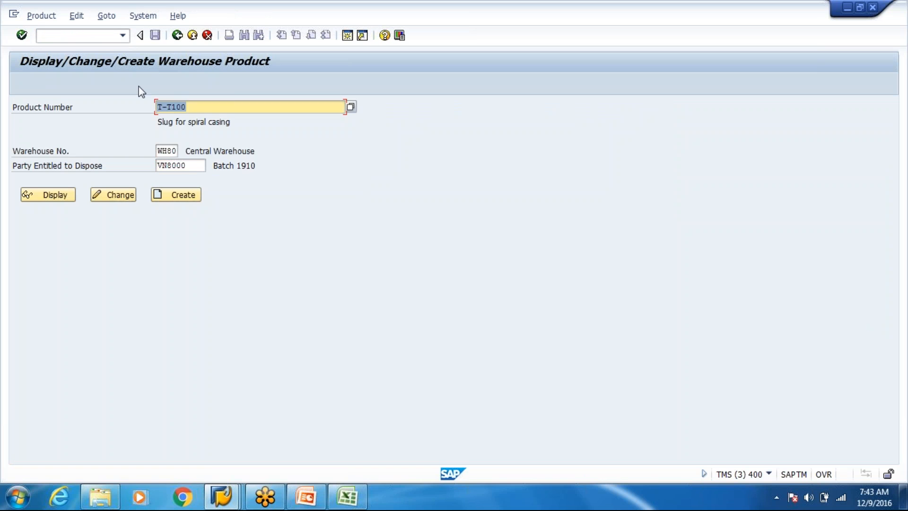
- Open product T-T100 for change and show the putaway and stock removal settings in its warehouse data
{"action": "left_click", "coordinate": [120, 196]}
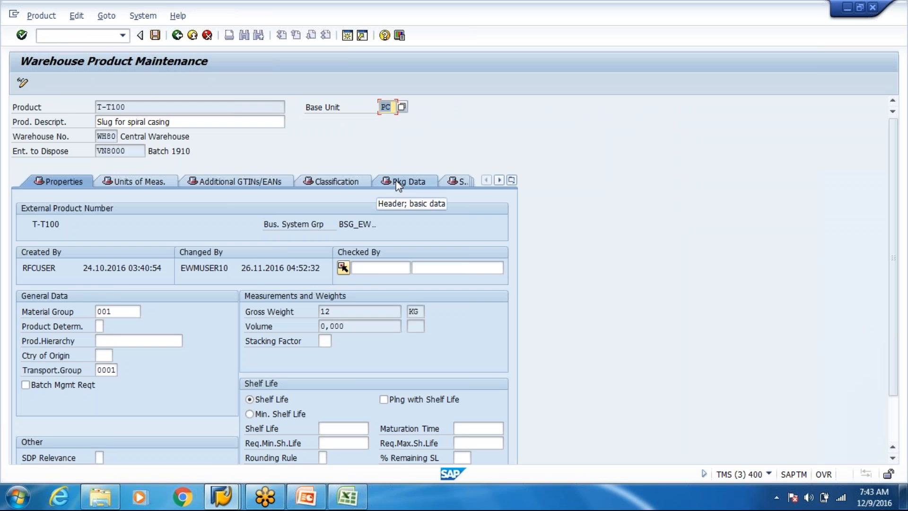
{"action": "left_click", "coordinate": [396, 181]}
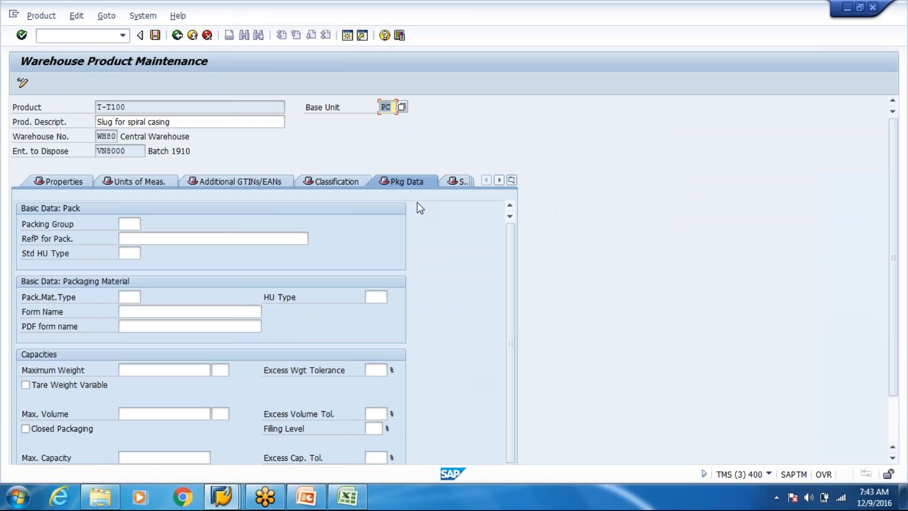
{"action": "left_click", "coordinate": [512, 180]}
{"action": "left_click", "coordinate": [537, 283]}
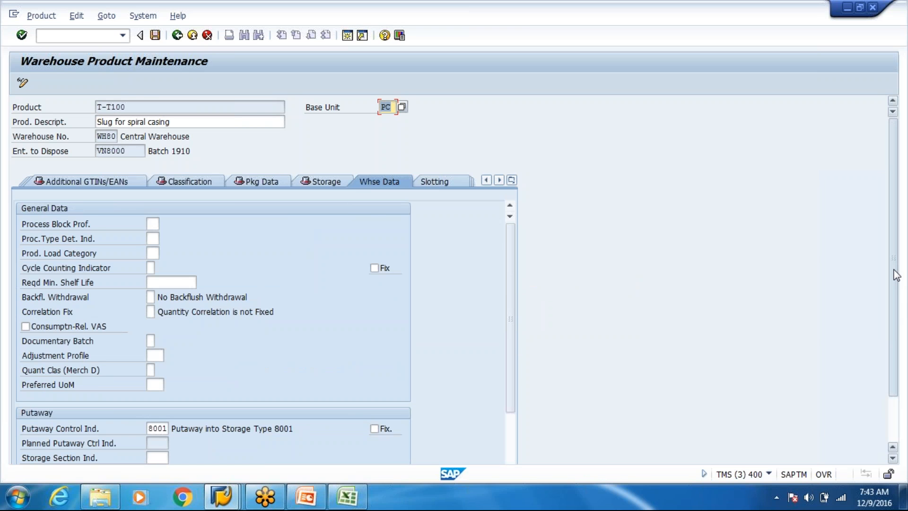
{"action": "scroll", "coordinate": [896, 274], "scroll_direction": "down", "scroll_amount": 2}
{"action": "scroll", "coordinate": [513, 332], "scroll_direction": "down", "scroll_amount": 4}
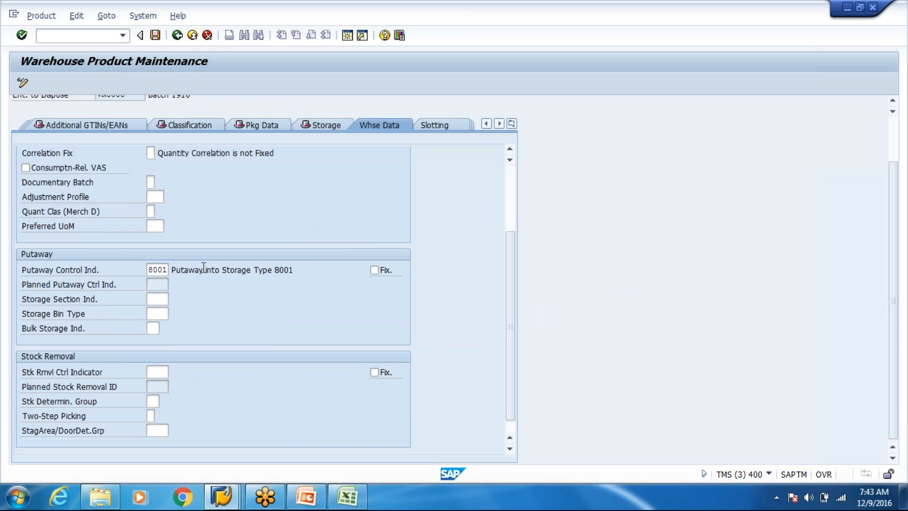
- Try to set the stock removal control indicator of T-T100 to 8005
{"action": "left_click", "coordinate": [161, 372]}
{"action": "key", "text": "alt+Tab"}
{"action": "mouse_move", "coordinate": [291, 506]}
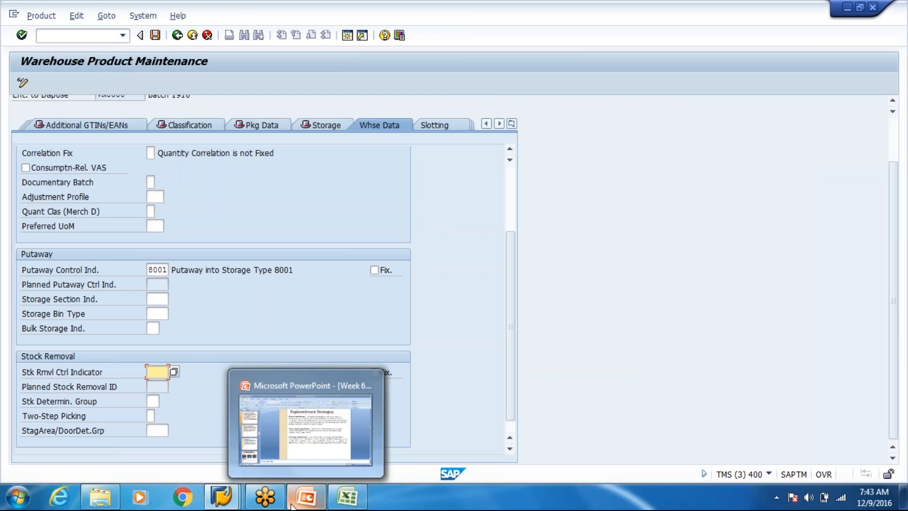
{"action": "mouse_move", "coordinate": [235, 499]}
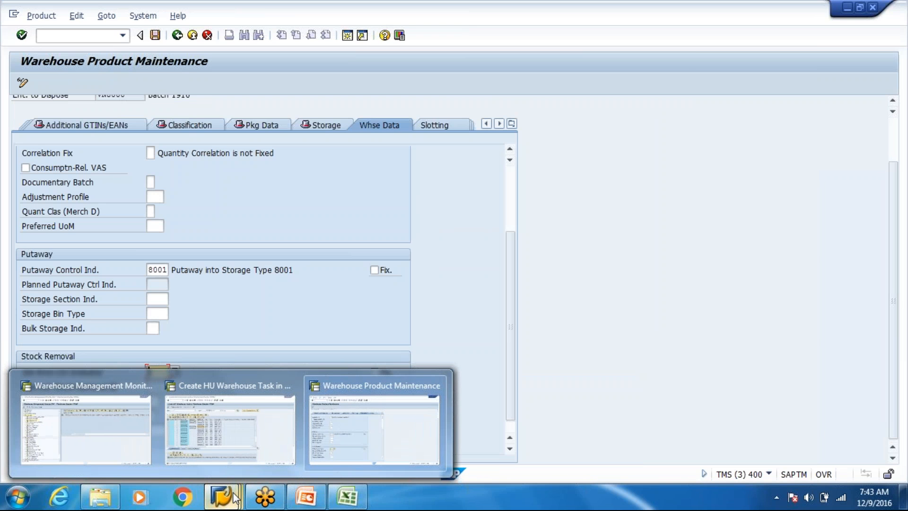
{"action": "left_click", "coordinate": [332, 505]}
{"action": "left_click", "coordinate": [458, 250]}
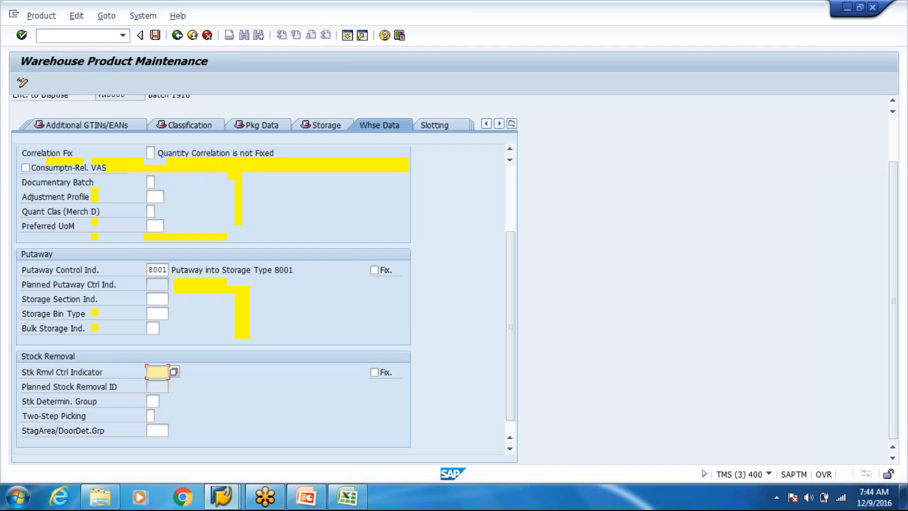
{"action": "type", "text": "8005"}
{"action": "key", "text": "Return"}
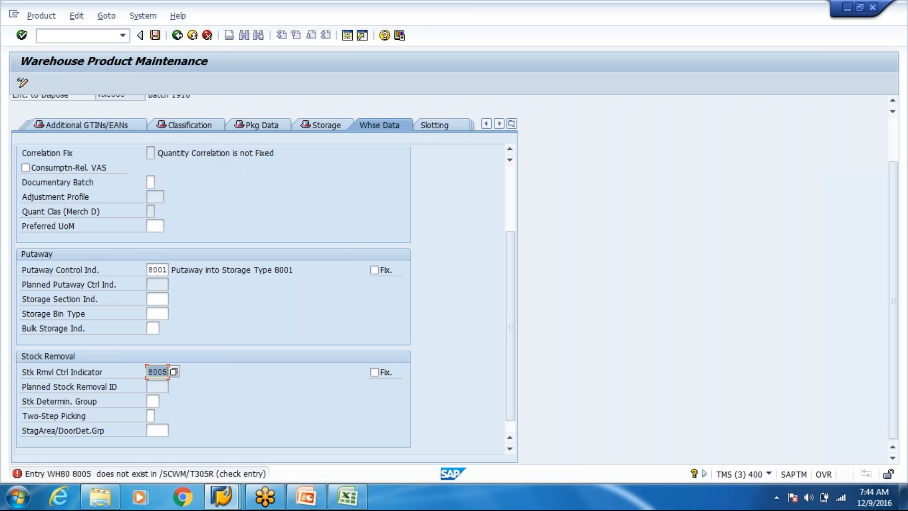
- Start Customizing transaction SPRO in a new session and display the SAP Reference IMG
{"action": "left_click", "coordinate": [66, 36]}
{"action": "type", "text": "/ospro"}
{"action": "key", "text": "Return"}
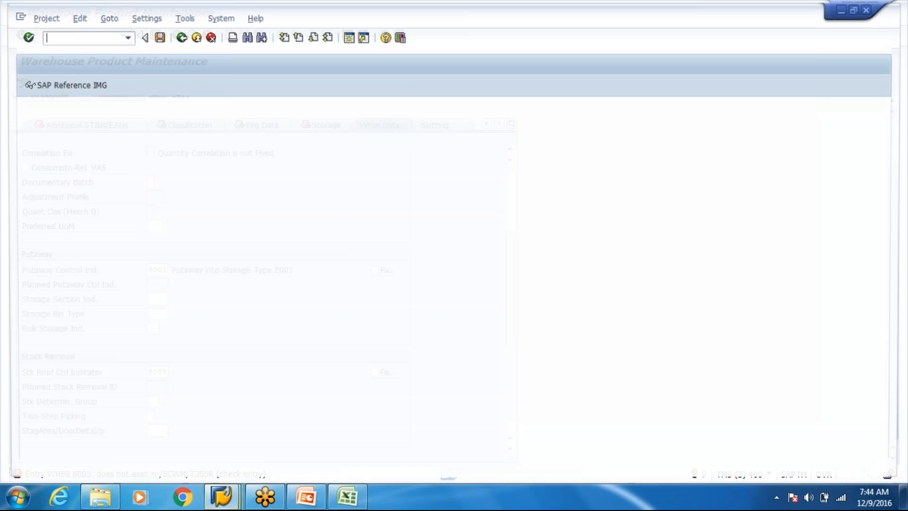
{"action": "left_click", "coordinate": [22, 83]}
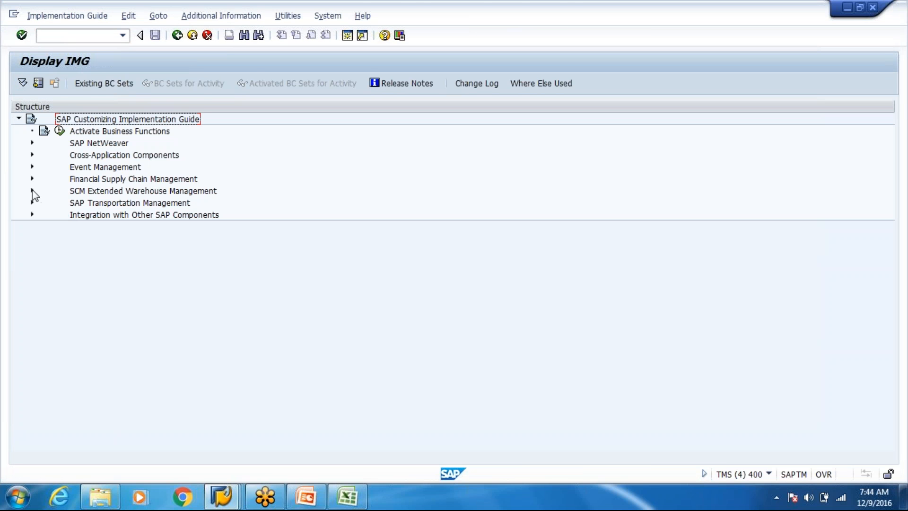
- Open the Define Stock Removal Control Indicator activity among the goods issue strategies of Extended Warehouse Management
{"action": "left_click", "coordinate": [32, 190]}
{"action": "left_click", "coordinate": [44, 205]}
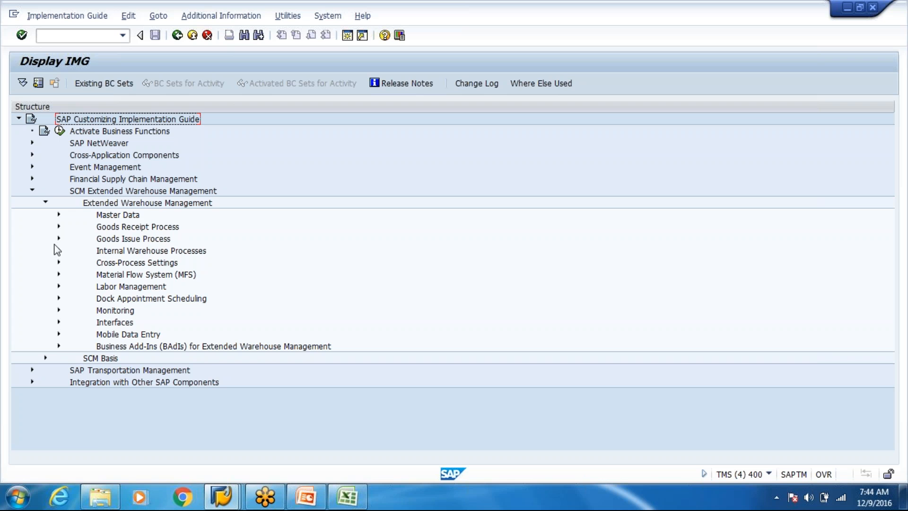
{"action": "left_click", "coordinate": [58, 239]}
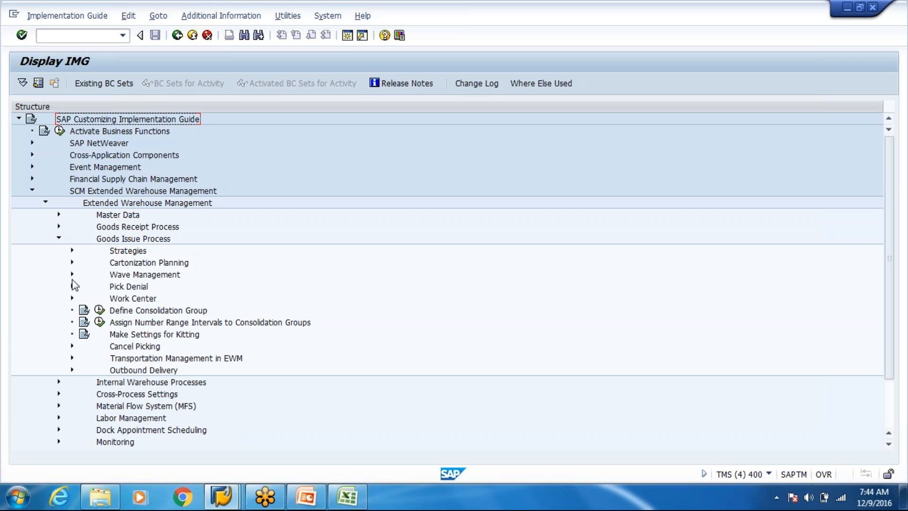
{"action": "left_click", "coordinate": [72, 251]}
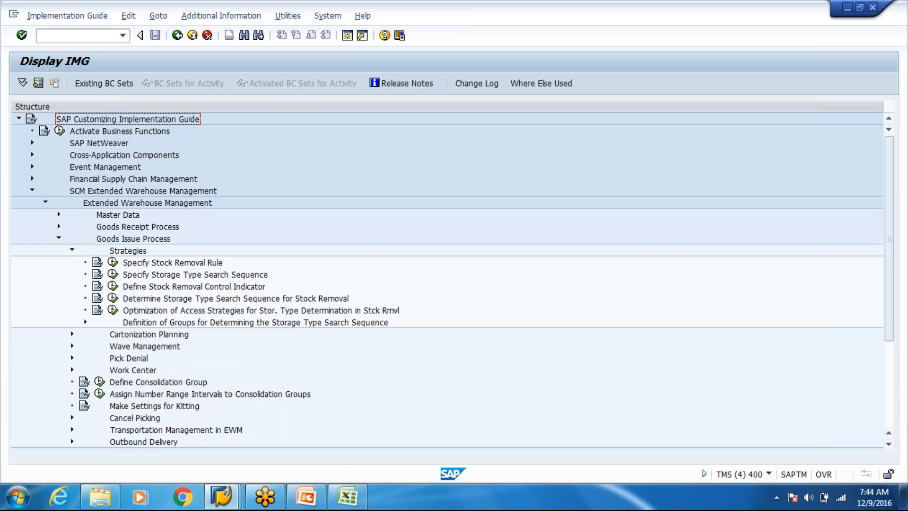
{"action": "left_click", "coordinate": [114, 288]}
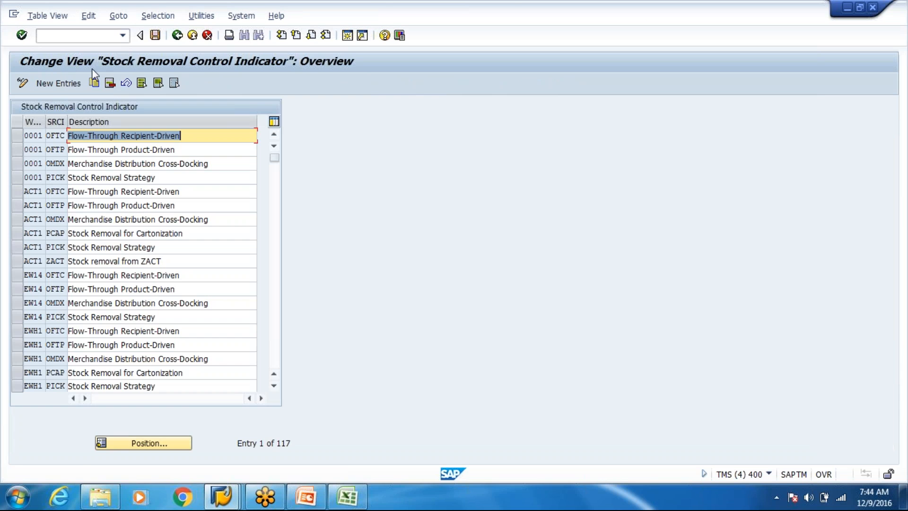
- Create and save stock removal control indicator 8005 for warehouse WH80 with the description "Stock Removal from 8005"
{"action": "left_click", "coordinate": [63, 81]}
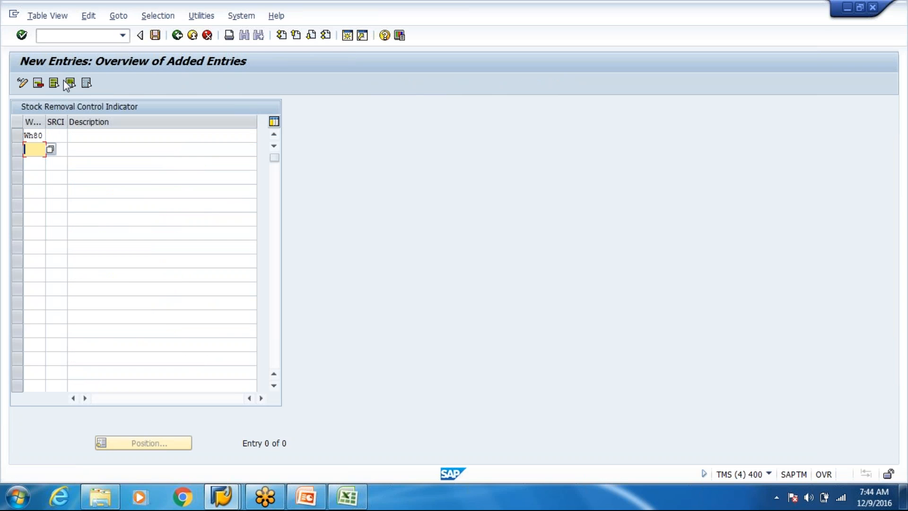
{"action": "key", "text": "Down"}
{"action": "key", "text": "Return"}
{"action": "key", "text": "Tab"}
{"action": "key", "text": "Down"}
{"action": "key", "text": "Return"}
{"action": "key", "text": "BackSpace"}
{"action": "type", "text": "5"}
{"action": "key", "text": "Tab"}
{"action": "key", "text": "Down"}
{"action": "key", "text": "Return"}
{"action": "key", "text": "BackSpace"}
{"action": "type", "text": "5"}
{"action": "key", "text": "Return"}
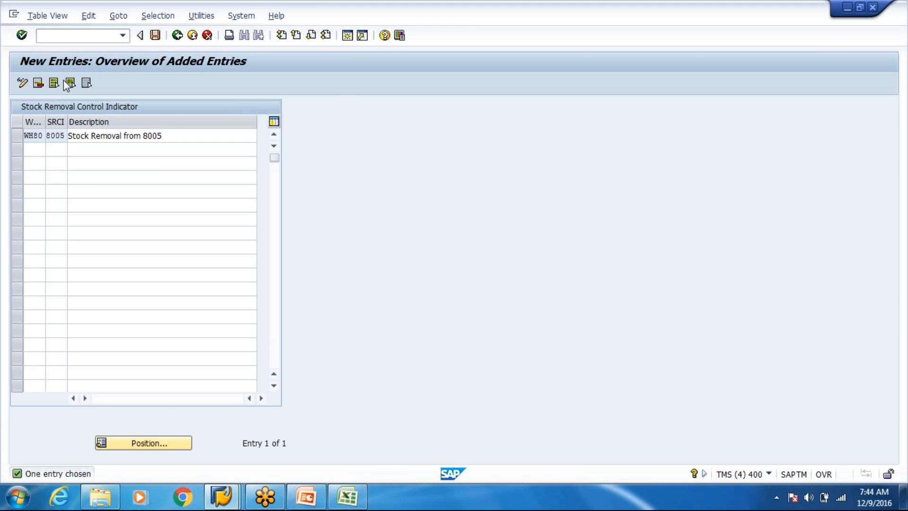
{"action": "key", "text": "ctrl+s"}
{"action": "key", "text": "Return"}
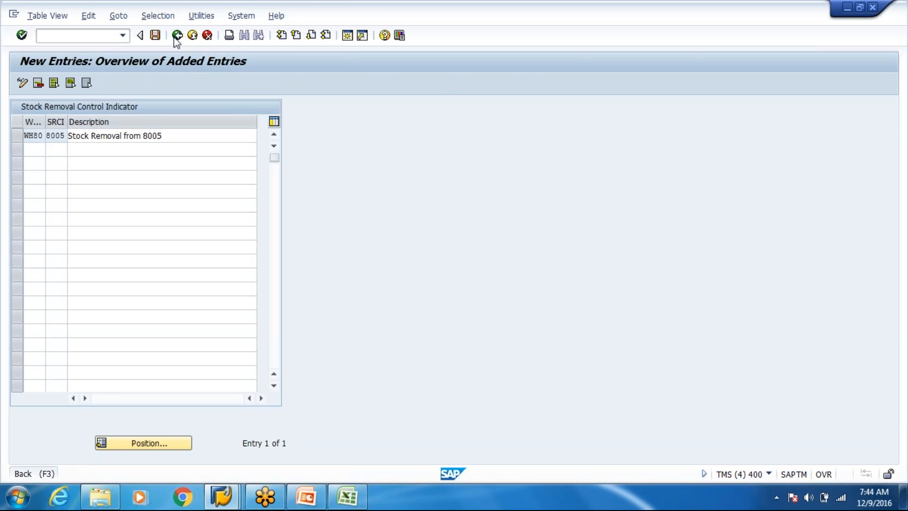
- Leave the stock removal control indicator maintenance and return to the goods issue strategies in the IMG
{"action": "left_click", "coordinate": [177, 36]}
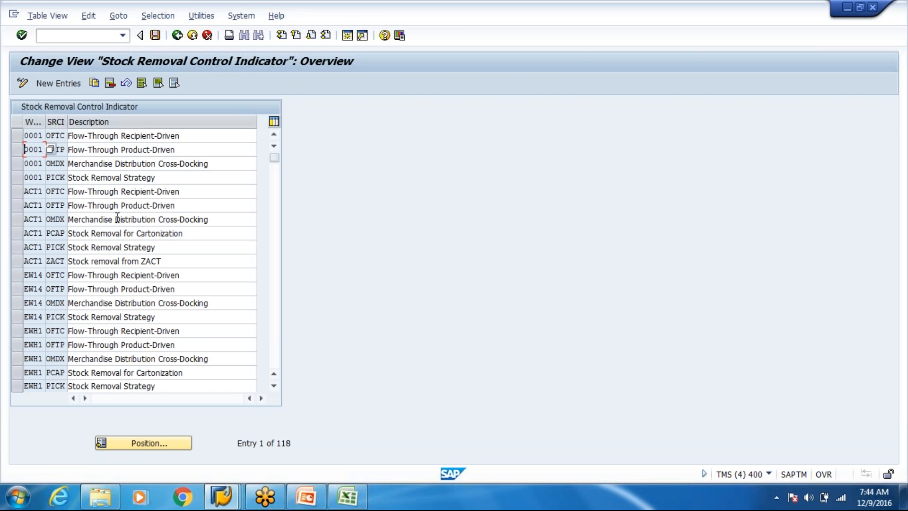
{"action": "left_click", "coordinate": [135, 443]}
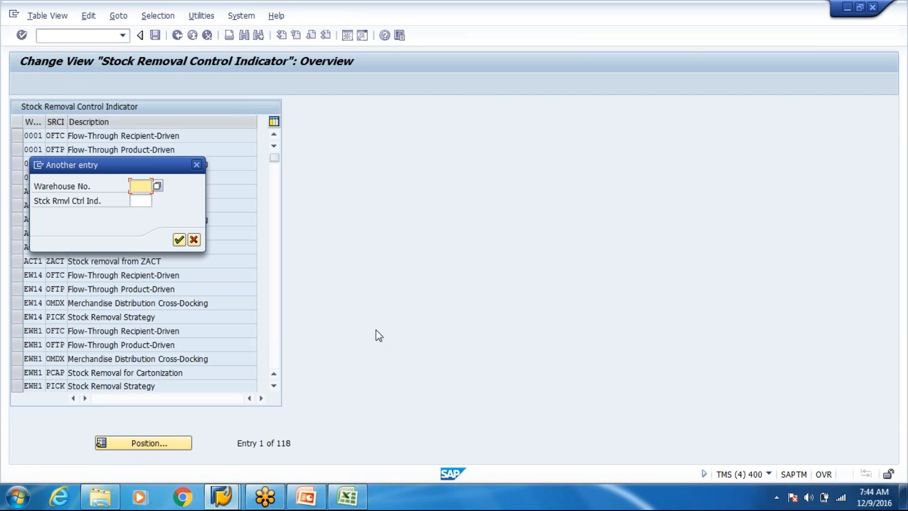
{"action": "left_click", "coordinate": [194, 240]}
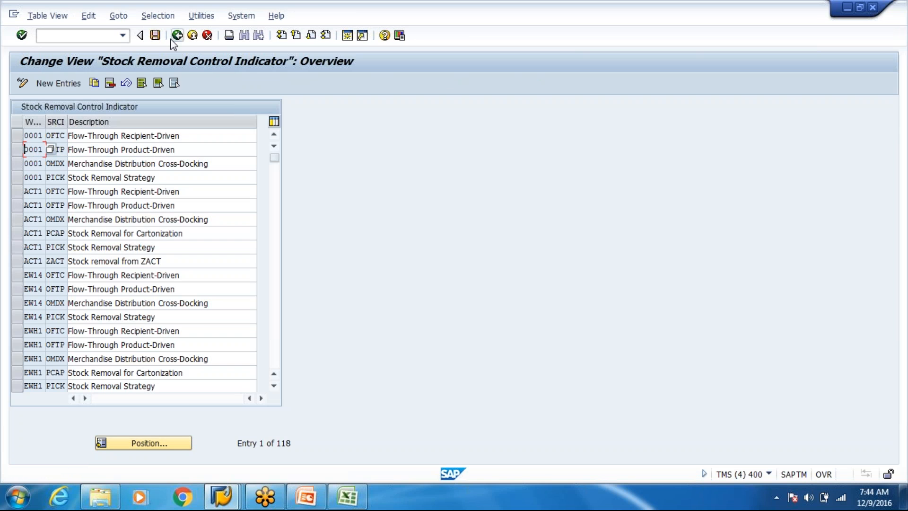
{"action": "left_click", "coordinate": [173, 39]}
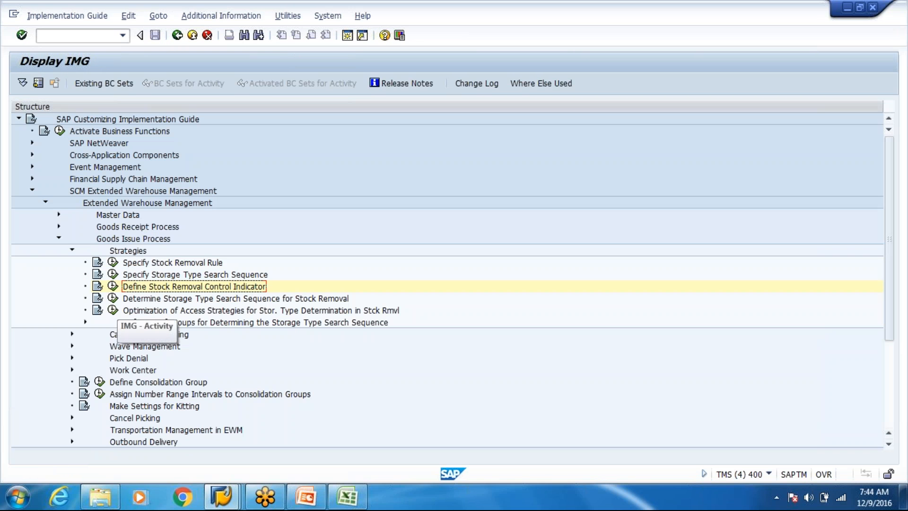
{"action": "left_click", "coordinate": [113, 298]}
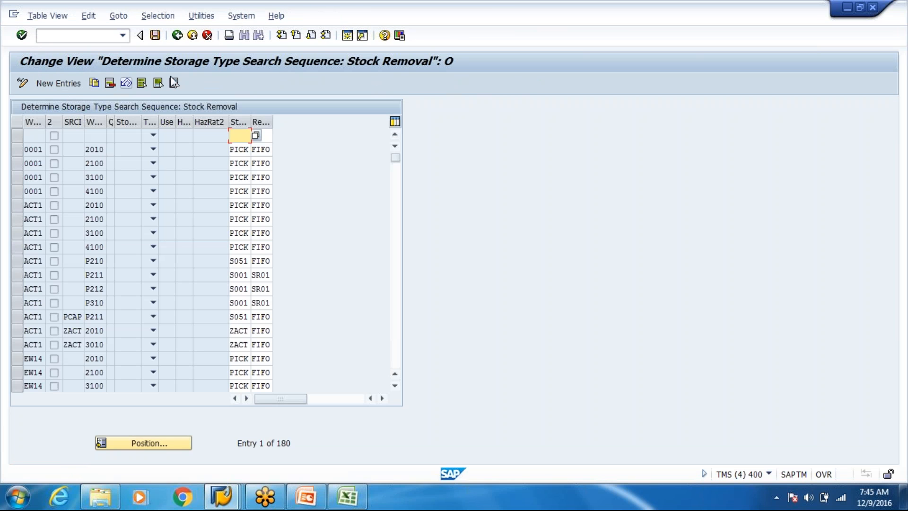
{"action": "left_click", "coordinate": [177, 39]}
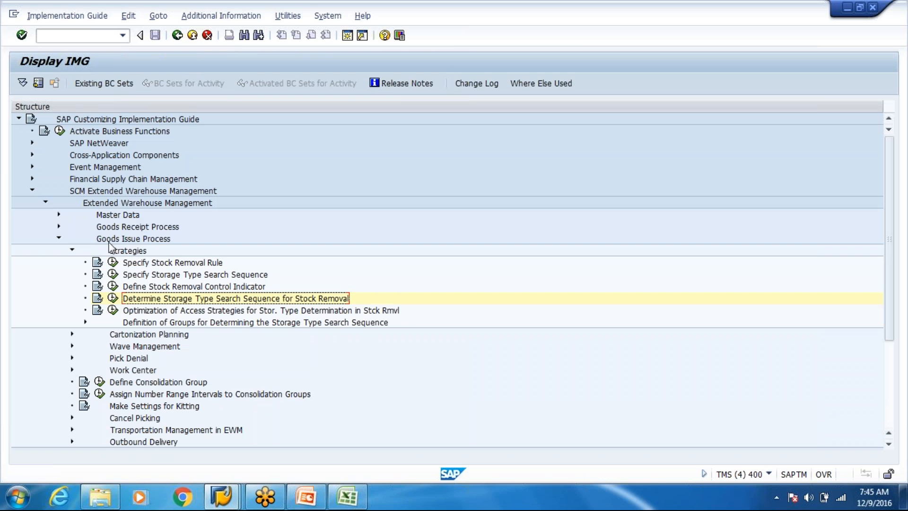
- Open the Specify Storage Type Search Sequence activity and position the list at warehouse WH80
{"action": "left_click", "coordinate": [113, 273]}
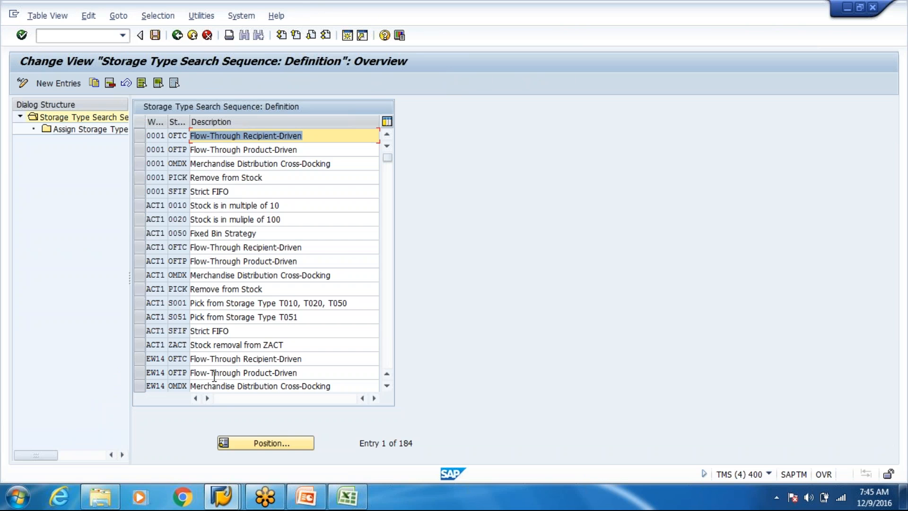
{"action": "left_click", "coordinate": [245, 439]}
{"action": "key", "text": "Down"}
{"action": "key", "text": "Return"}
{"action": "key", "text": "Return"}
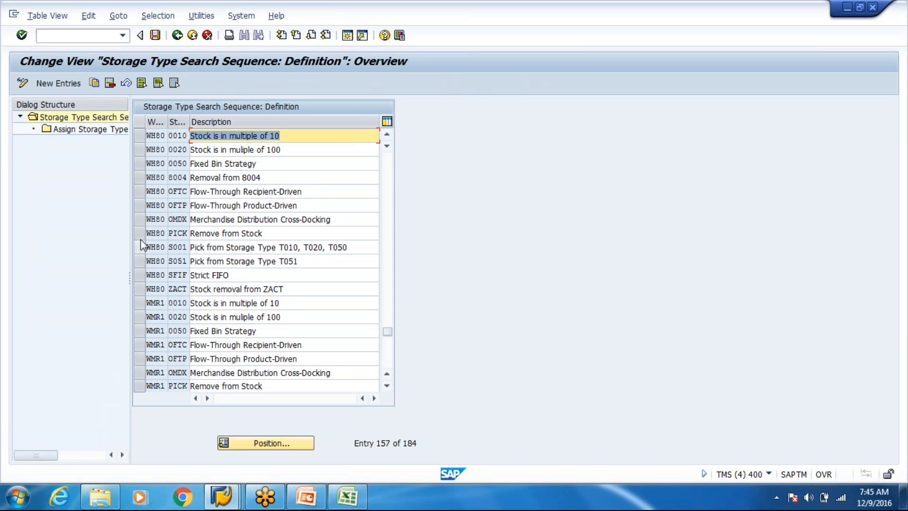
- Start a copy of WH80 storage type search sequence 8004 and set the copy's sequence to 8005
{"action": "left_click", "coordinate": [146, 178]}
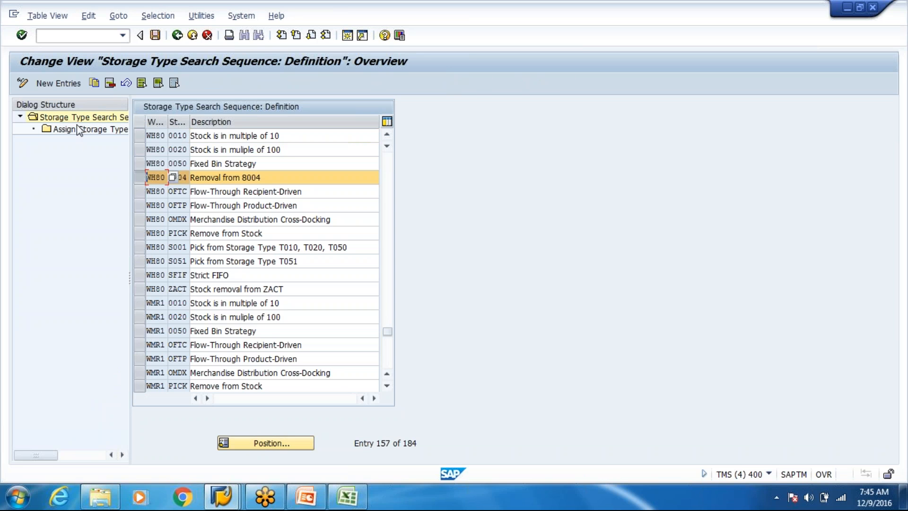
{"action": "left_click", "coordinate": [95, 82]}
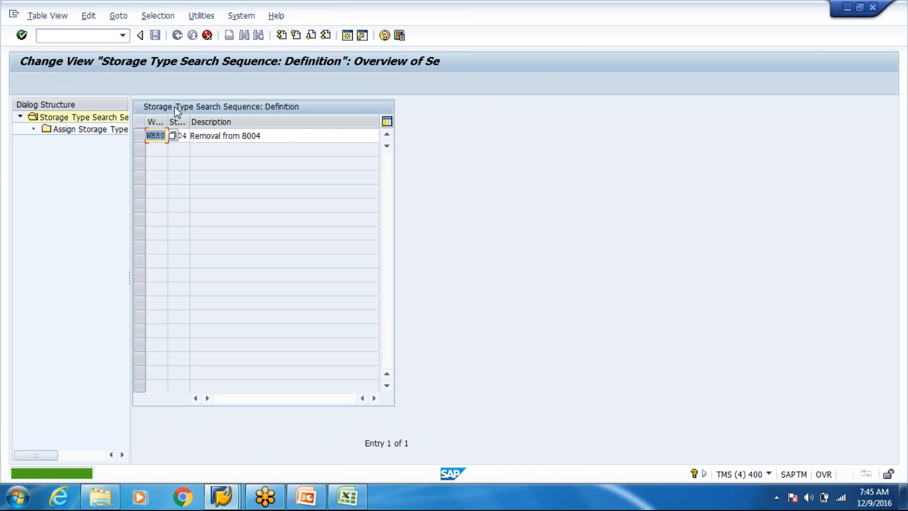
{"action": "type", "text": "q"}
{"action": "key", "text": "BackSpace"}
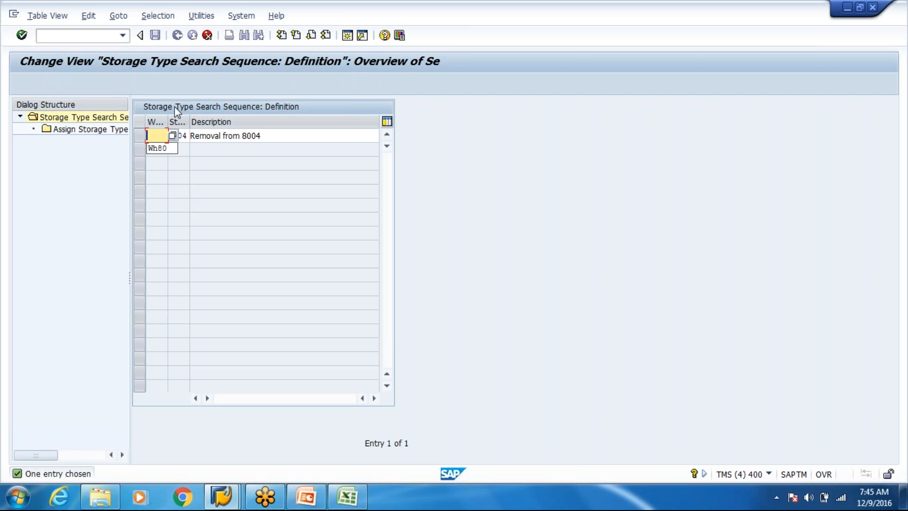
{"action": "key", "text": "Down"}
{"action": "key", "text": "Return"}
{"action": "key", "text": "Tab"}
{"action": "key", "text": "End"}
{"action": "key", "text": "BackSpace"}
{"action": "type", "text": "5"}
{"action": "key", "text": "Tab"}
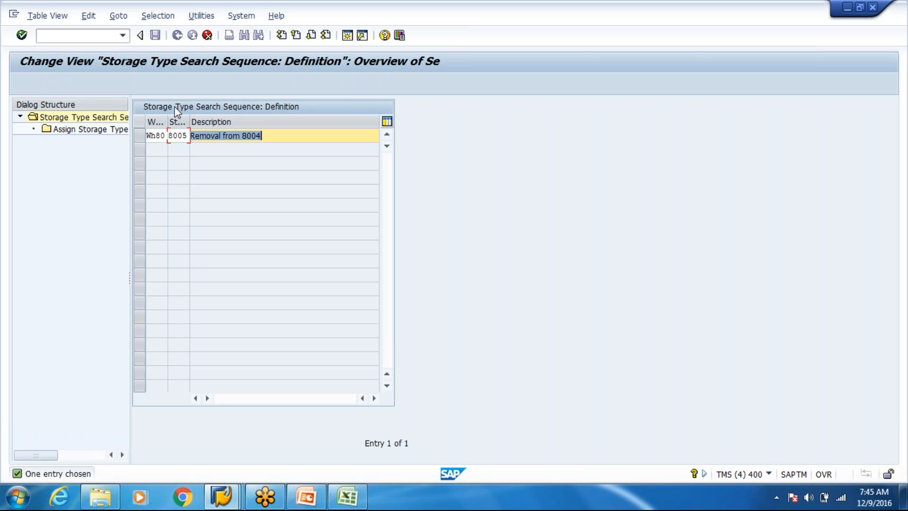
- Describe the copied search sequence as "Removal from 8005" and copy it with all dependent entries
{"action": "key", "text": "End"}
{"action": "key", "text": "BackSpace"}
{"action": "type", "text": "5"}
{"action": "key", "text": "Return"}
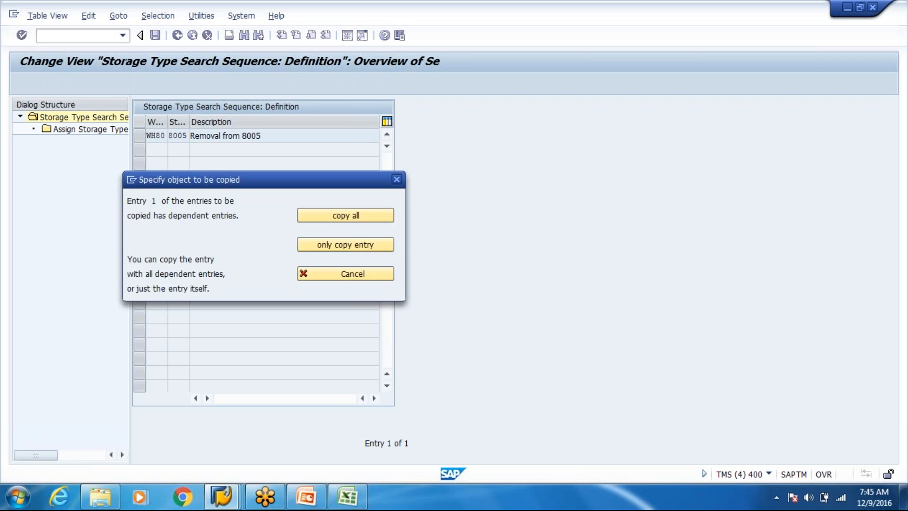
{"action": "key", "text": "Return"}
{"action": "key", "text": "Return"}
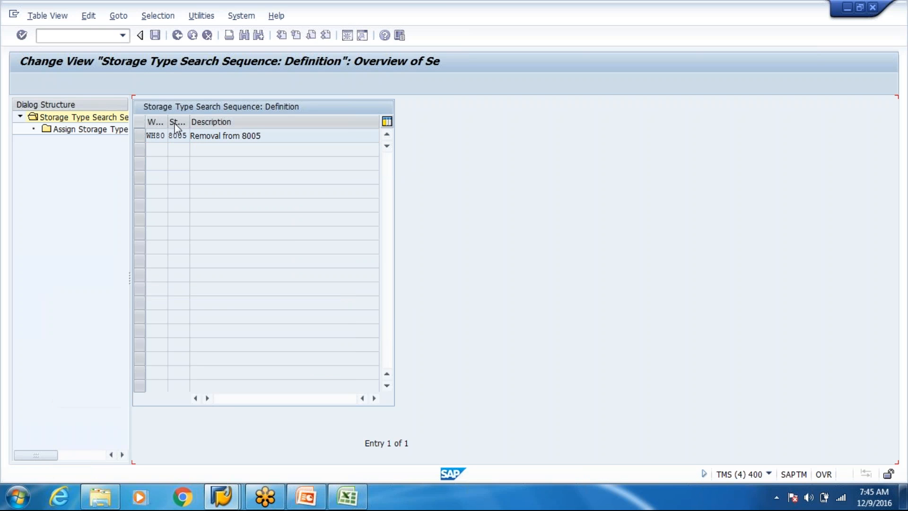
- In the storage type assignment of sequence 8005, set the first entry's storage type to 8005 and clear its storage type group
{"action": "double_click", "coordinate": [111, 131]}
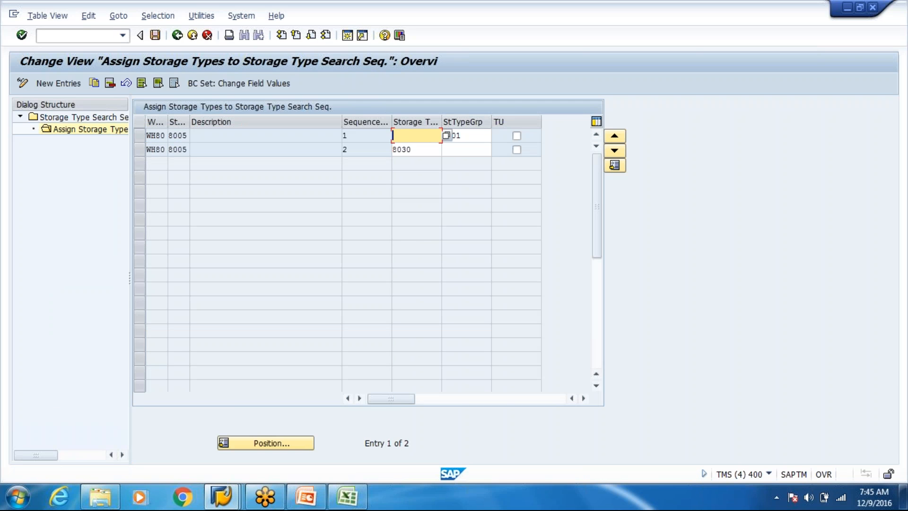
{"action": "key", "text": "Down"}
{"action": "key", "text": "Down"}
{"action": "key", "text": "Down"}
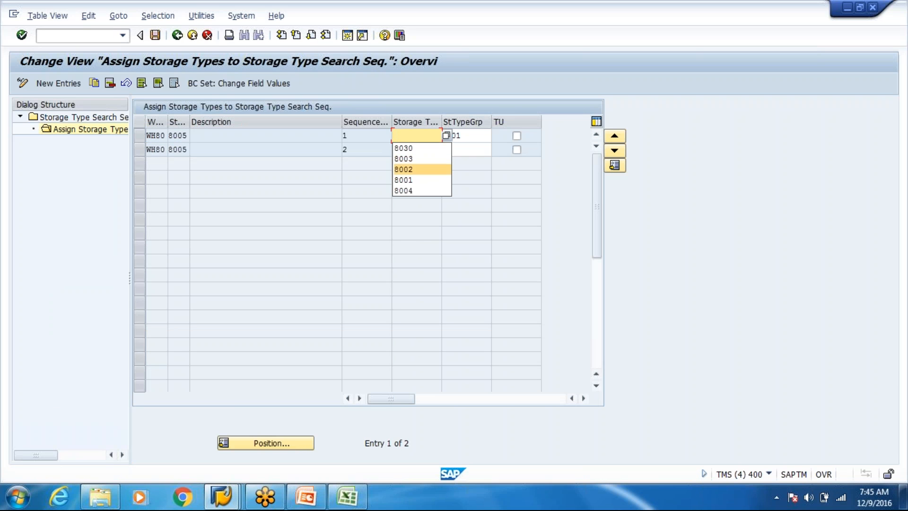
{"action": "key", "text": "Return"}
{"action": "key", "text": "BackSpace"}
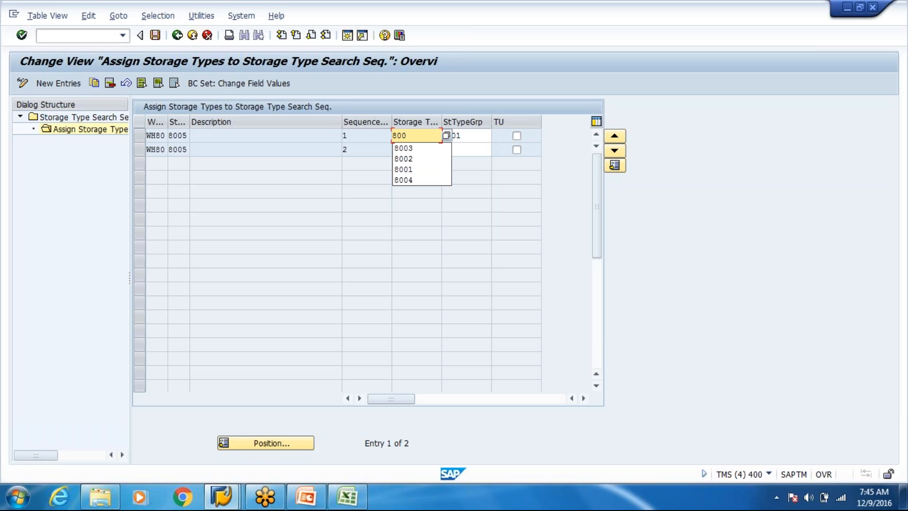
{"action": "type", "text": "5"}
{"action": "key", "text": "Tab"}
{"action": "key", "text": "Delete"}
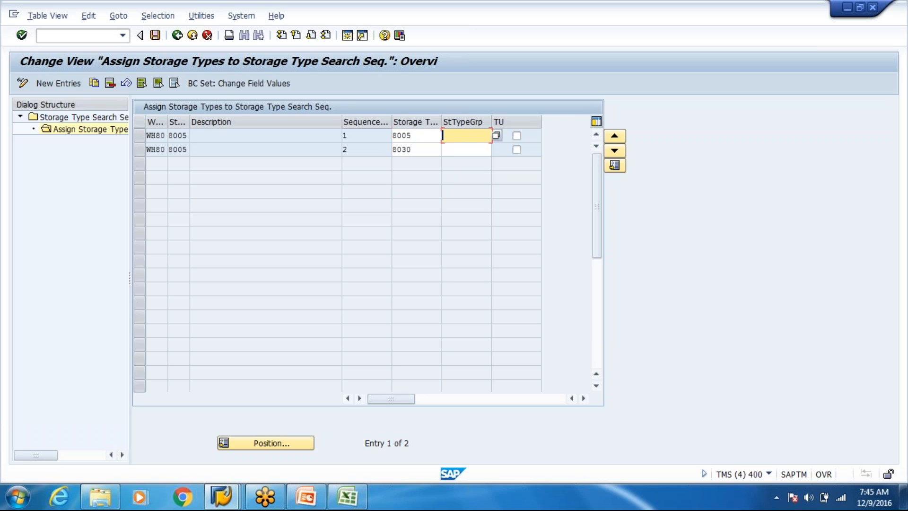
- Delete the second storage type entry of search sequence 8005 and save the assignment
{"action": "key", "text": "Tab"}
{"action": "key", "text": "Tab"}
{"action": "key", "text": "Delete"}
{"action": "key", "text": "Return"}
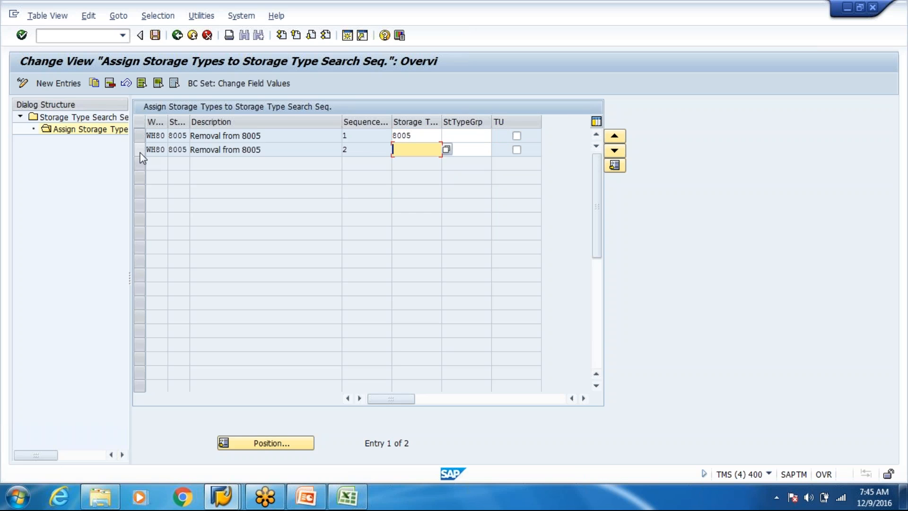
{"action": "left_click", "coordinate": [139, 150]}
{"action": "left_click", "coordinate": [111, 86]}
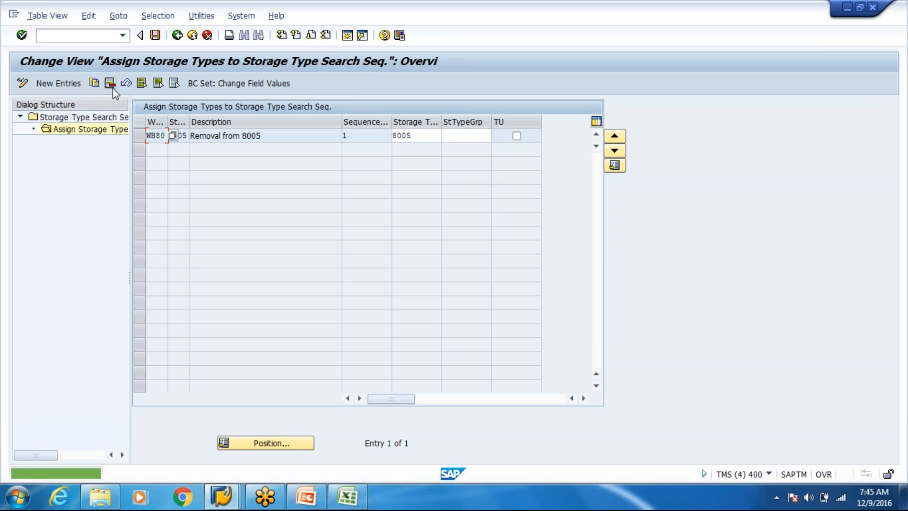
{"action": "left_click", "coordinate": [418, 136]}
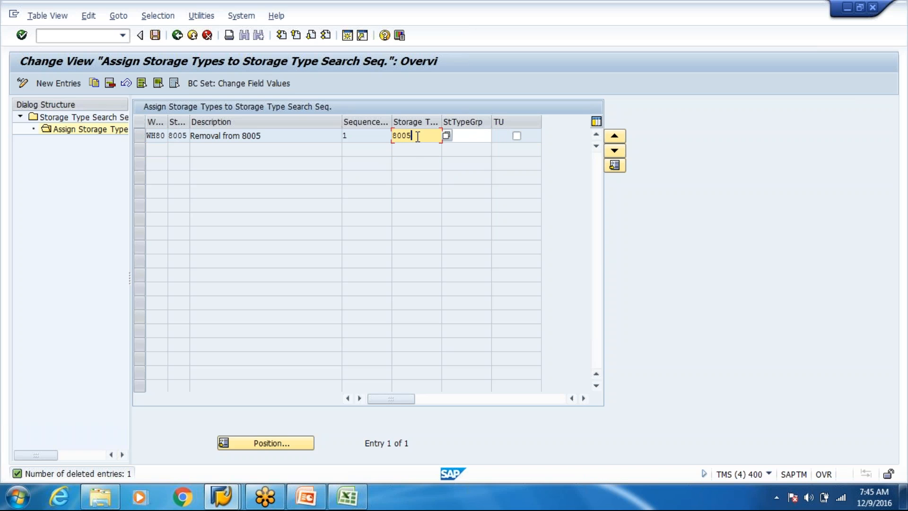
{"action": "left_click", "coordinate": [155, 35]}
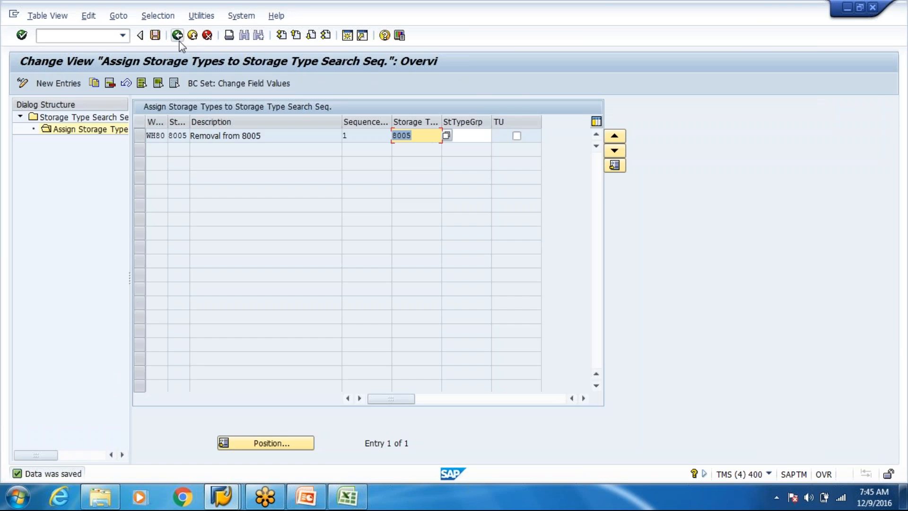
- Open the Determine Storage Type Search Sequence for Stock Removal activity and position the list at warehouse WH80
{"action": "left_click", "coordinate": [178, 36]}
{"action": "left_click", "coordinate": [177, 36]}
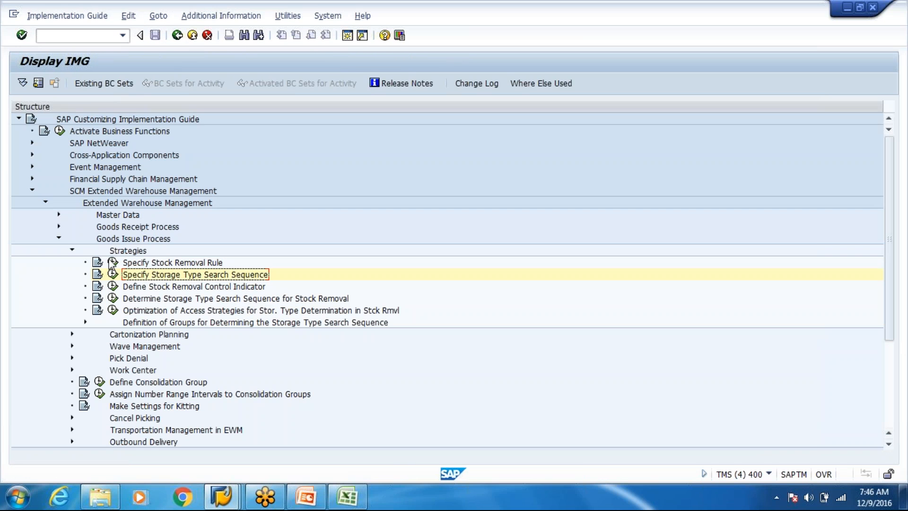
{"action": "left_click", "coordinate": [113, 286]}
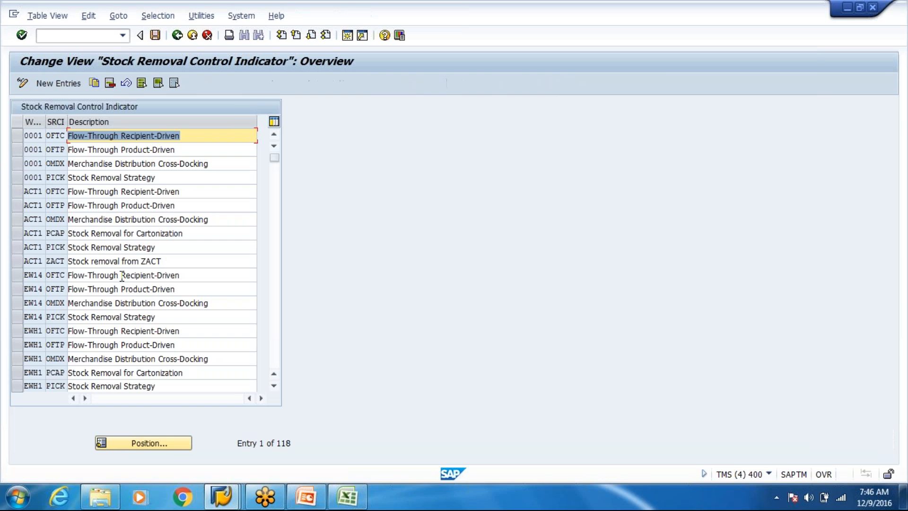
{"action": "left_click", "coordinate": [175, 39]}
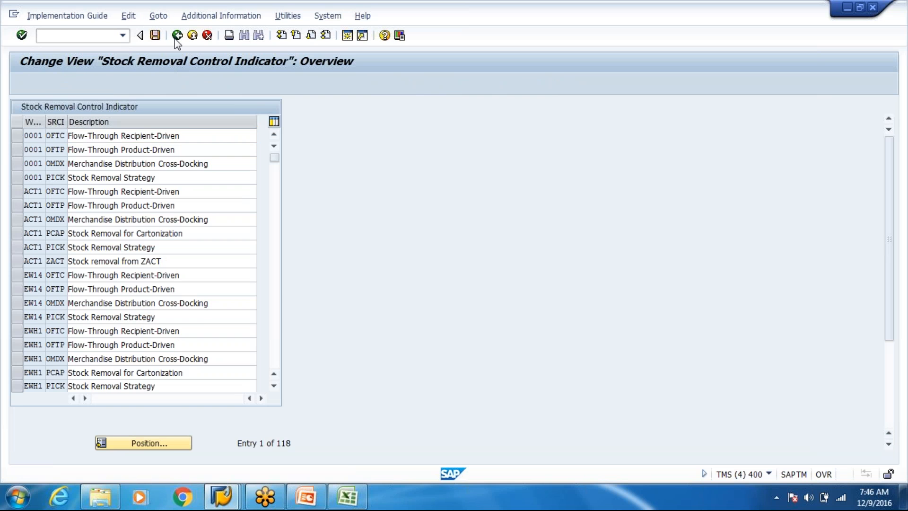
{"action": "left_click", "coordinate": [117, 298]}
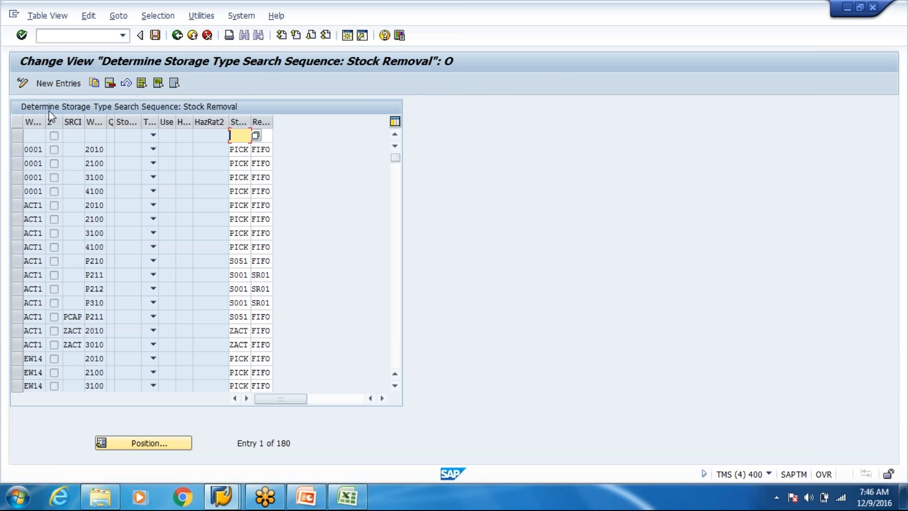
{"action": "left_click", "coordinate": [145, 444]}
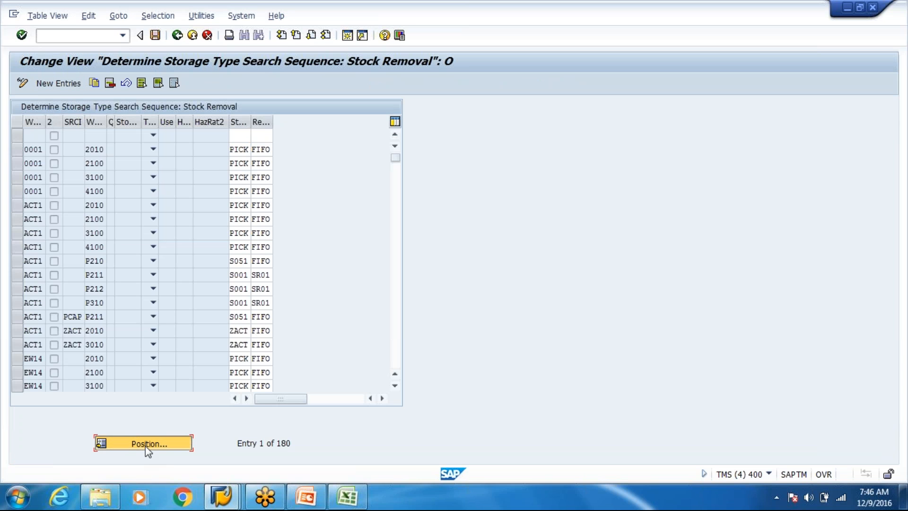
{"action": "key", "text": "Return"}
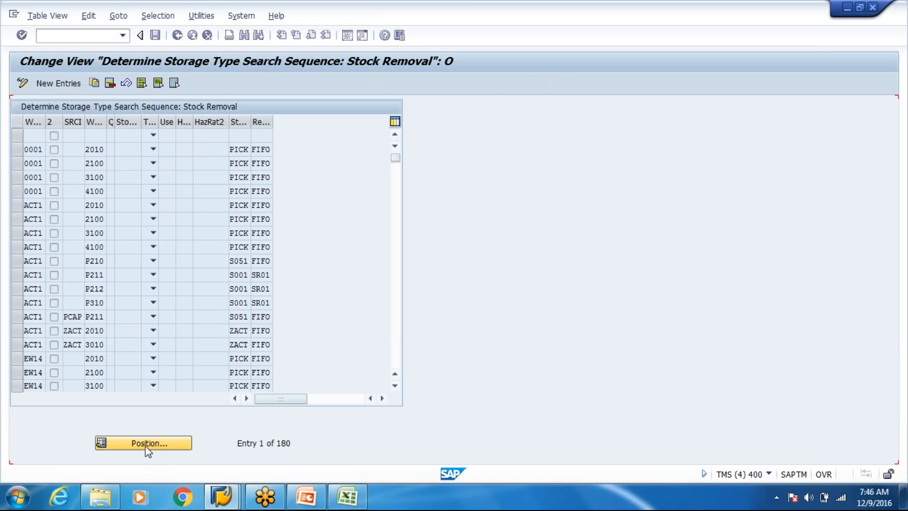
- Start a copy of the WH80 determination entry for indicator 8004 and set the copy's stock removal control indicator to 8005
{"action": "left_click", "coordinate": [16, 247]}
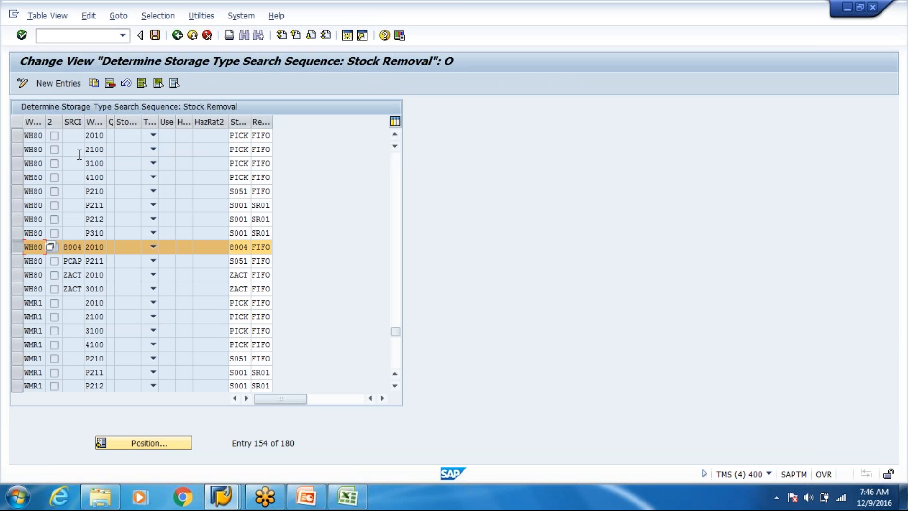
{"action": "left_click", "coordinate": [94, 84]}
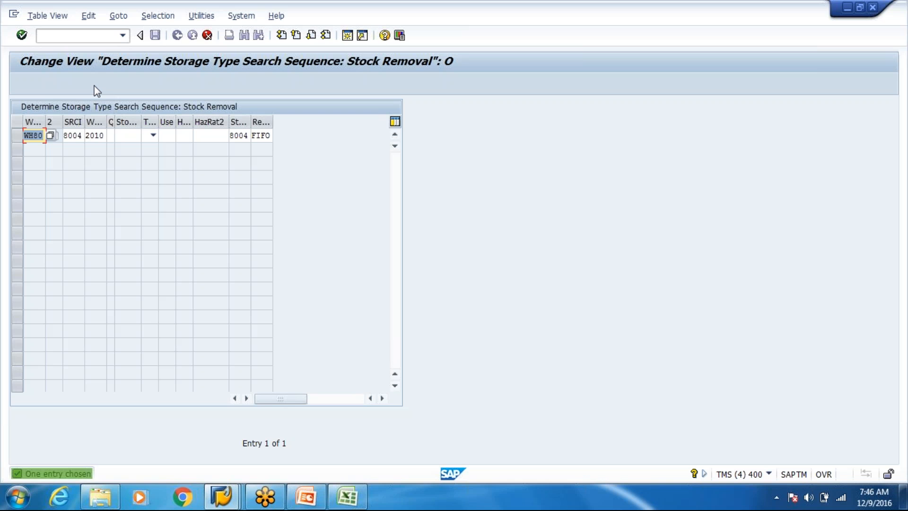
{"action": "key", "text": "End"}
{"action": "key", "text": "BackSpace"}
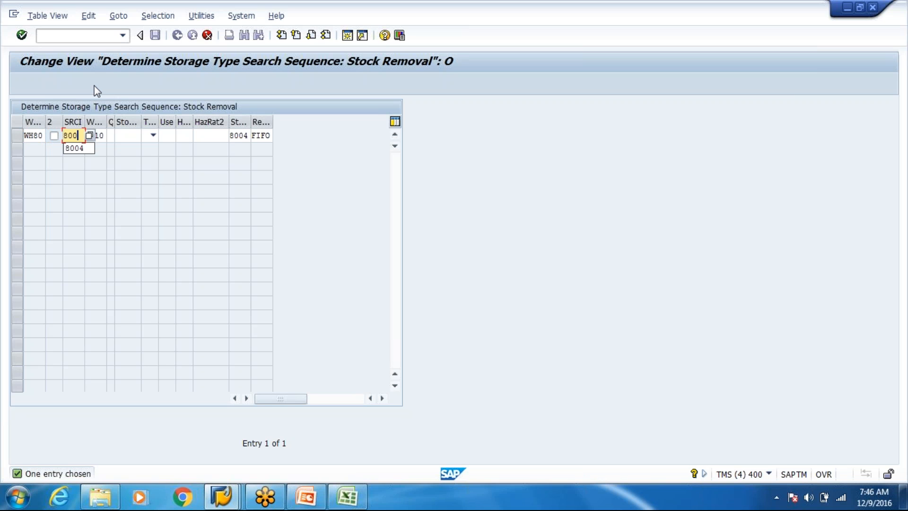
{"action": "type", "text": "5"}
{"action": "key", "text": "Tab"}
- Set the copied determination entry's storage type search sequence to 8005, confirm the copy and save it
{"action": "key", "text": "End"}
{"action": "key", "text": "Tab"}
{"action": "key", "text": "Tab"}
{"action": "key", "text": "Tab"}
{"action": "key", "text": "Tab"}
{"action": "key", "text": "Tab"}
{"action": "key", "text": "Tab"}
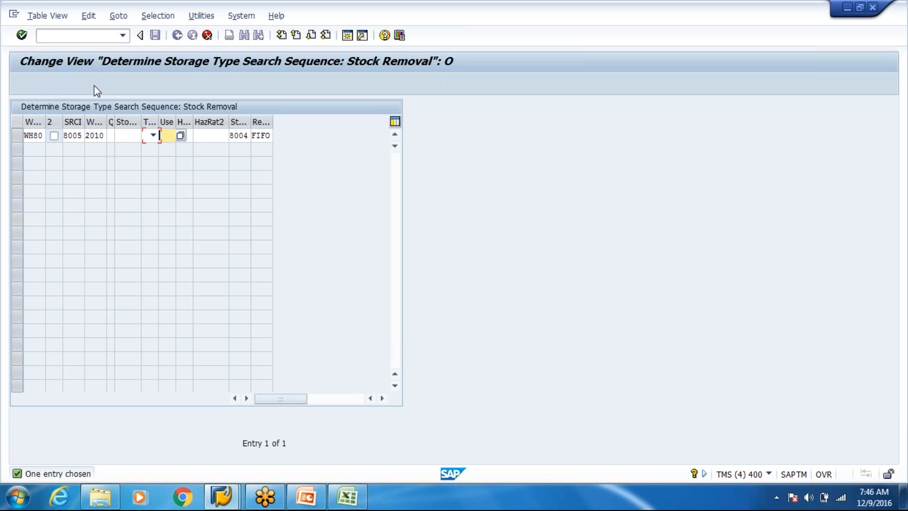
{"action": "key", "text": "End"}
{"action": "key", "text": "BackSpace"}
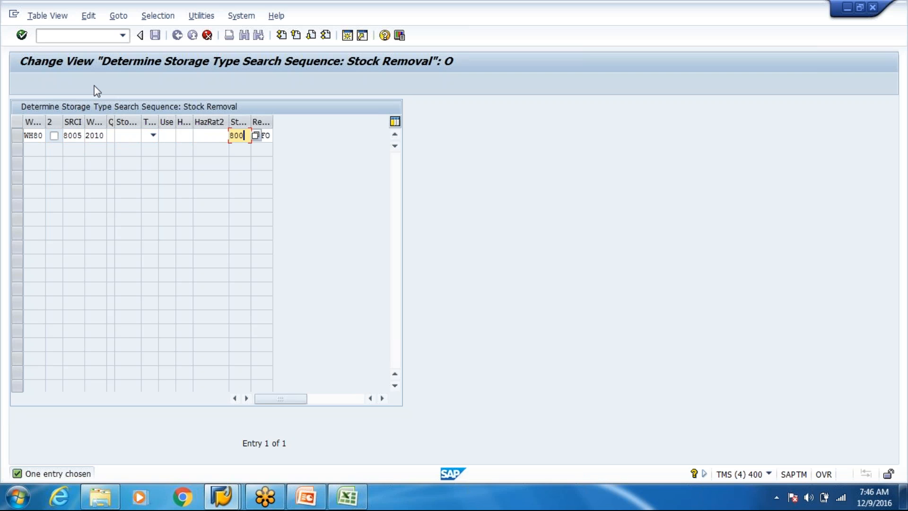
{"action": "type", "text": "5"}
{"action": "key", "text": "Return"}
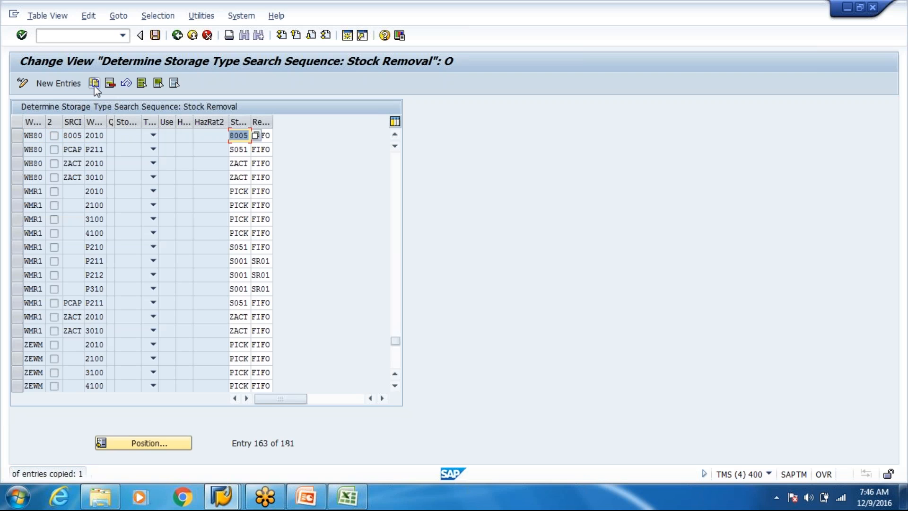
{"action": "key", "text": "ctrl+s"}
{"action": "key", "text": "Return"}
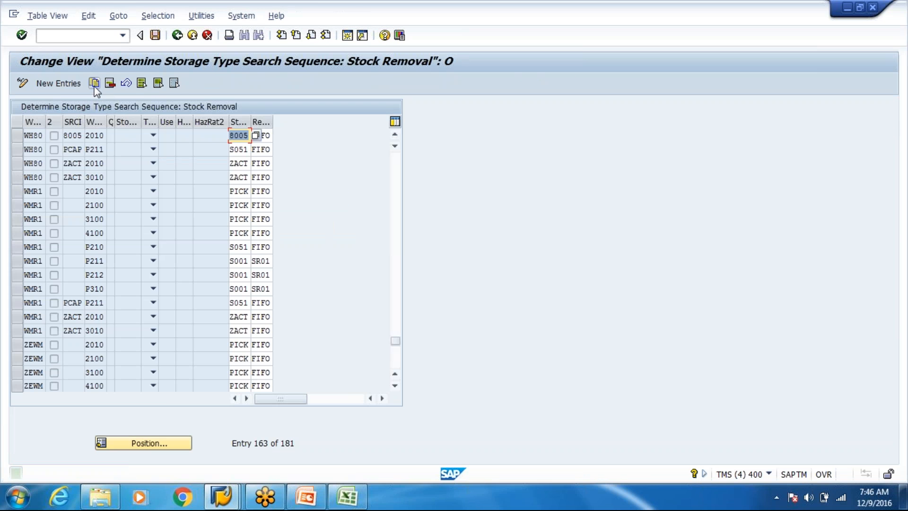
- Return to the Warehouse Product Maintenance session and save product T-T100 with stock removal control indicator 8005
{"action": "left_click", "coordinate": [221, 499]}
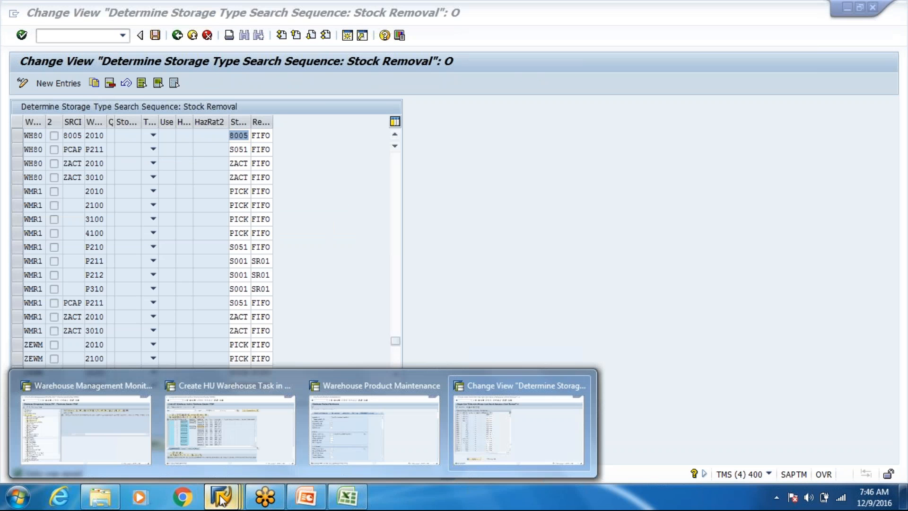
{"action": "left_click", "coordinate": [309, 453]}
{"action": "key", "text": "Return"}
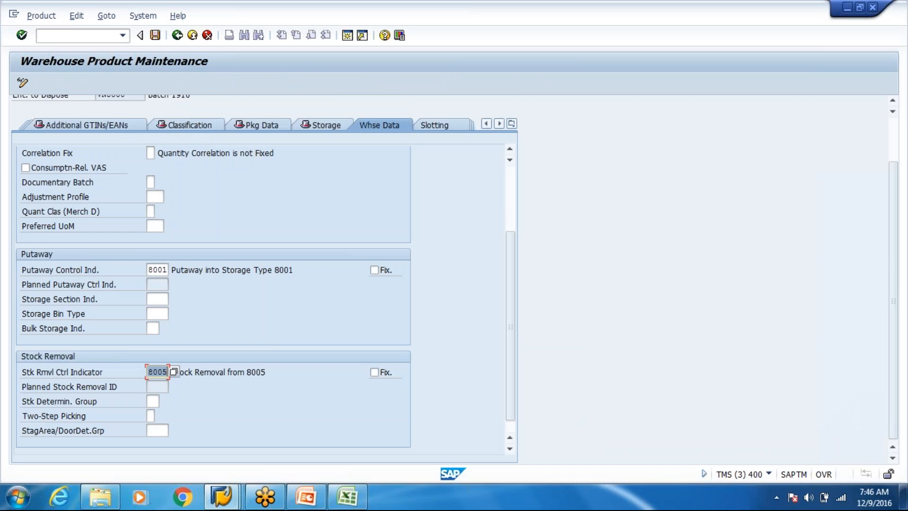
{"action": "key", "text": "ctrl+s"}
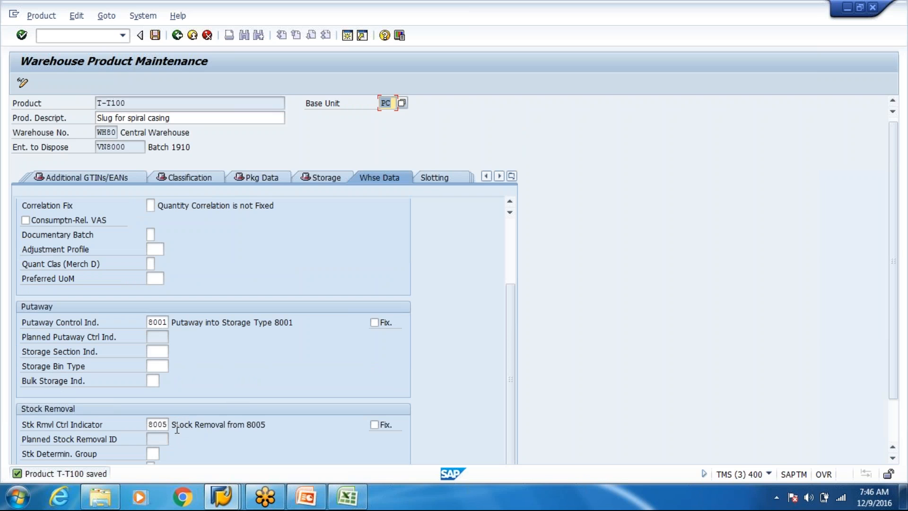
{"action": "left_click_drag", "start_coordinate": [171, 424], "coordinate": [228, 464]}
- In the Warehouse Management Monitor session, run the Stock Overview for storage type 8005 and product T-T100
{"action": "left_click", "coordinate": [230, 502]}
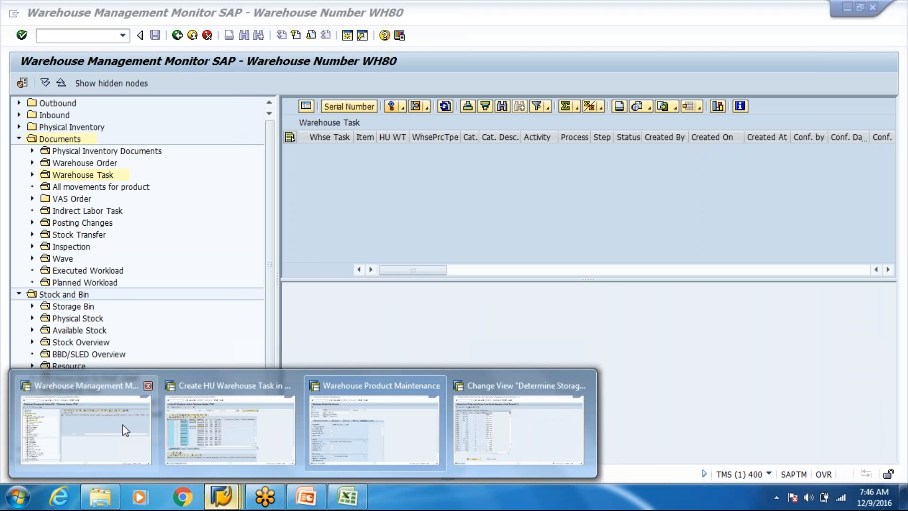
{"action": "left_click", "coordinate": [123, 426]}
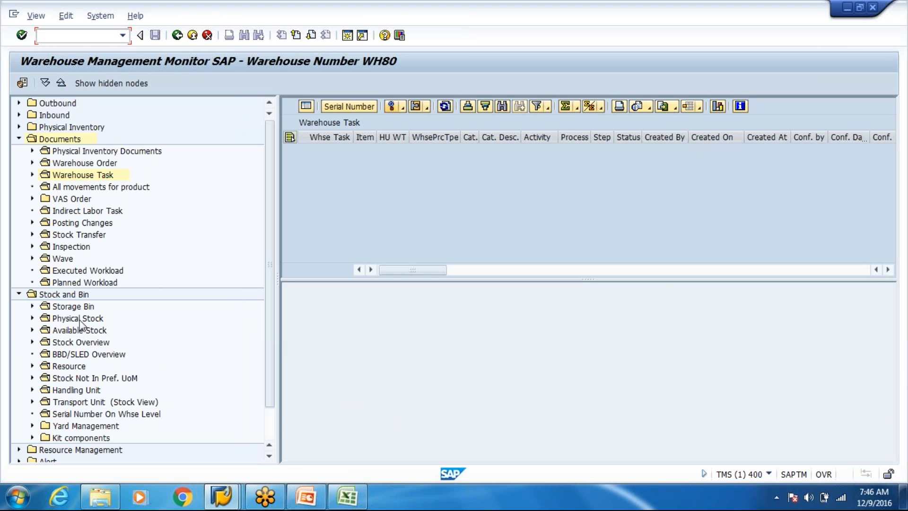
{"action": "double_click", "coordinate": [67, 342]}
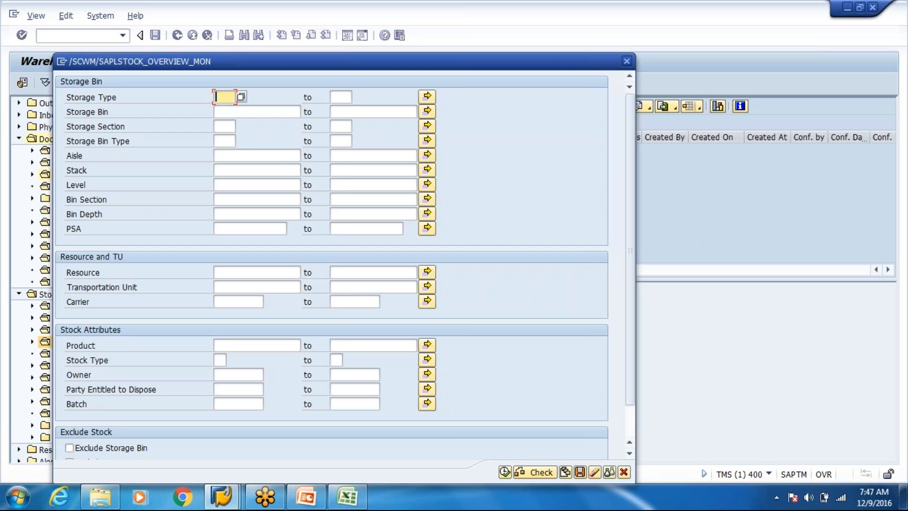
{"action": "left_click", "coordinate": [223, 97]}
{"action": "type", "text": "800"}
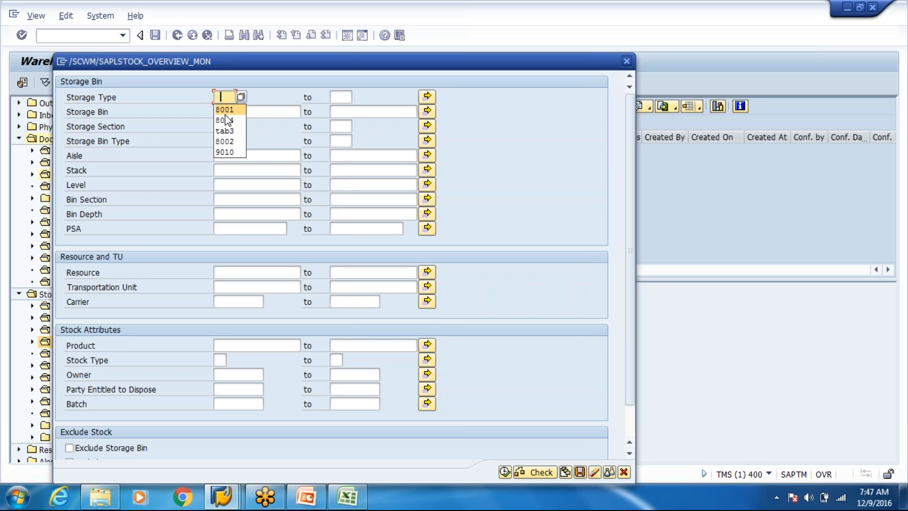
{"action": "type", "text": "5"}
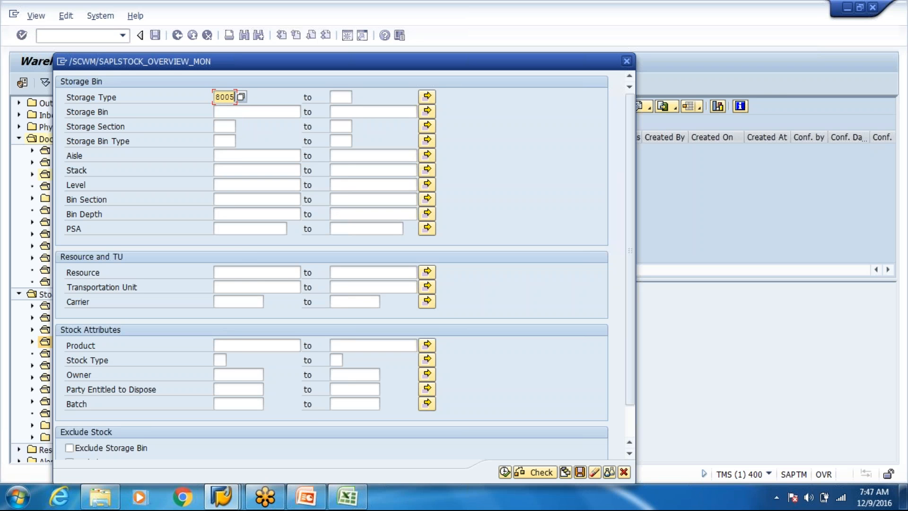
{"action": "left_click", "coordinate": [235, 344]}
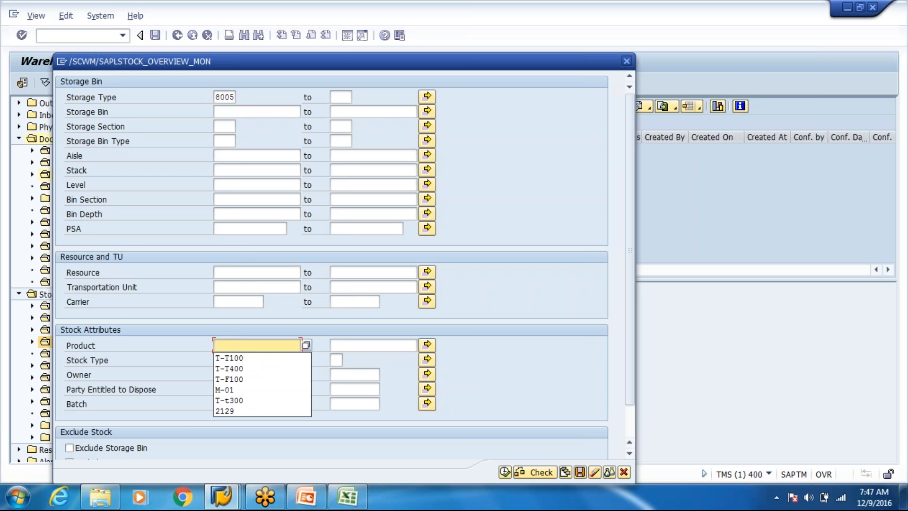
{"action": "left_click", "coordinate": [231, 357]}
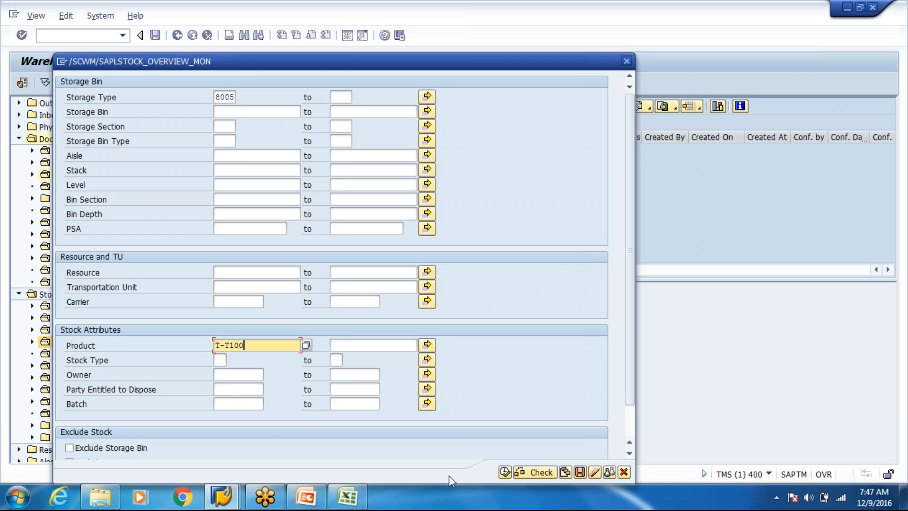
{"action": "left_click", "coordinate": [505, 472]}
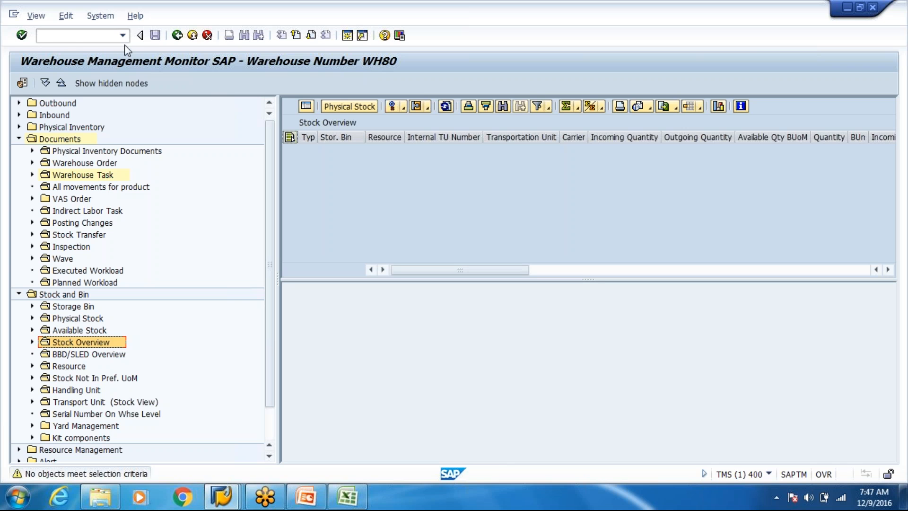
- Switch to the Week 6 PowerPoint deck, view the Replenishment slide with reserve and primary bins, and return to SAP
{"action": "left_click", "coordinate": [73, 39]}
{"action": "type", "text": "/n"}
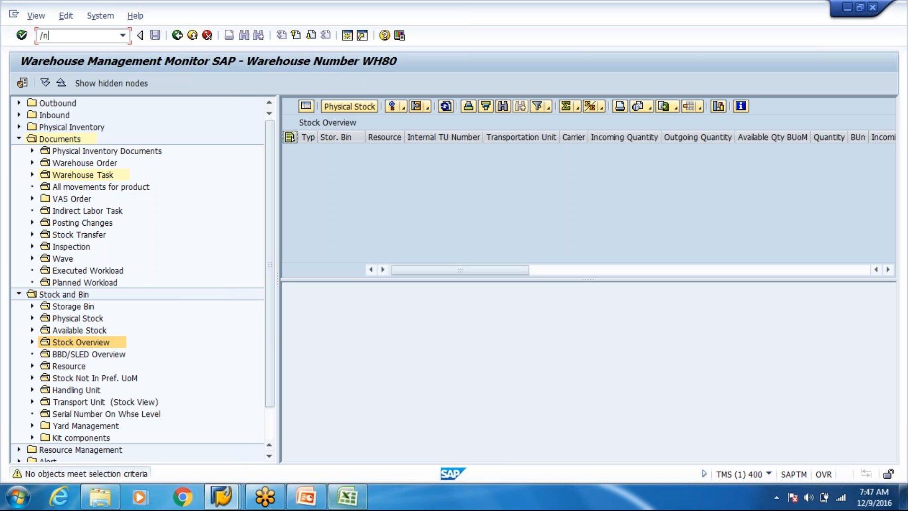
{"action": "left_click", "coordinate": [299, 498]}
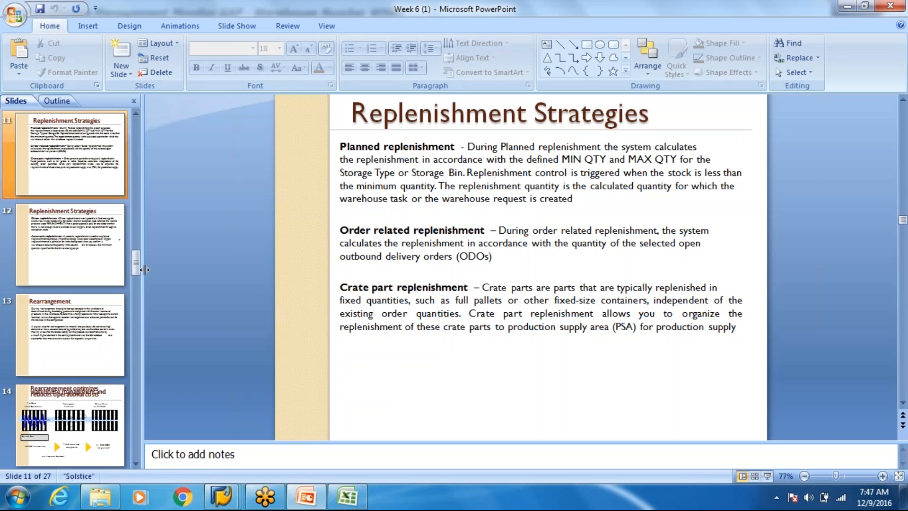
{"action": "scroll", "coordinate": [108, 223], "scroll_direction": "up", "scroll_amount": 3}
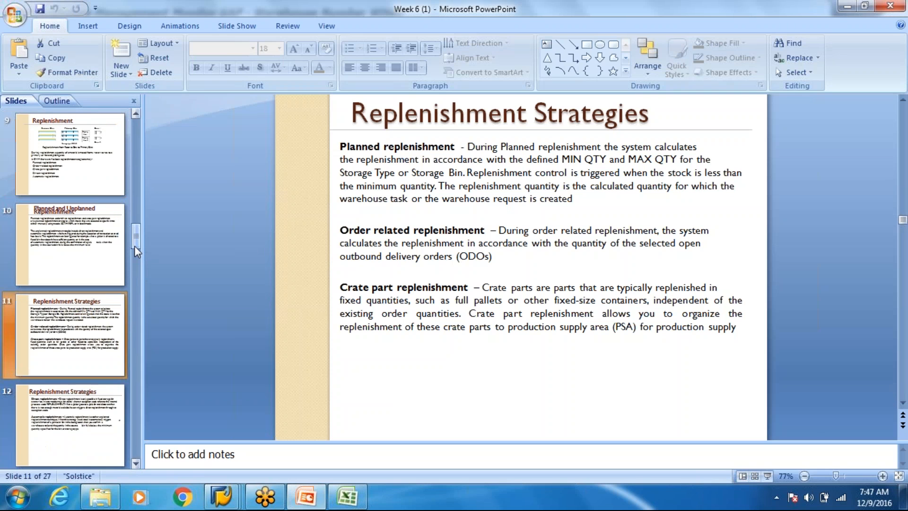
{"action": "left_click", "coordinate": [96, 191]}
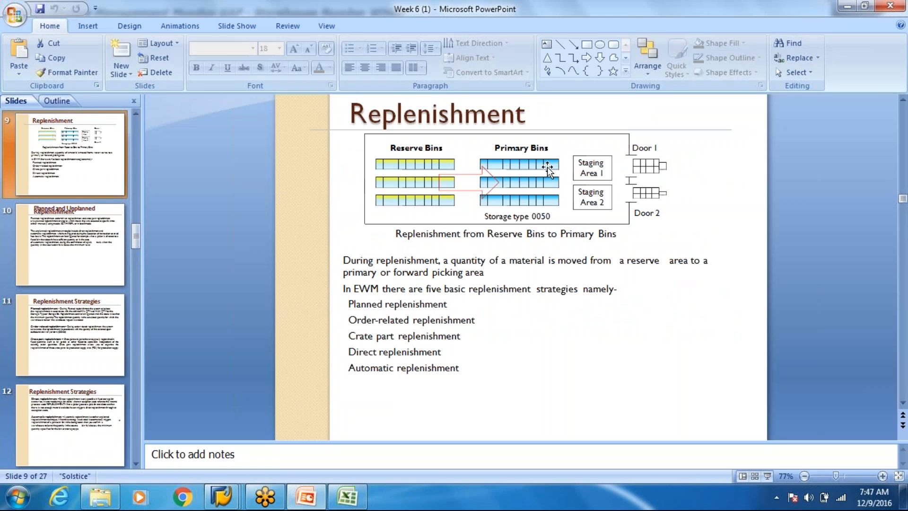
{"action": "key", "text": "alt+Tab"}
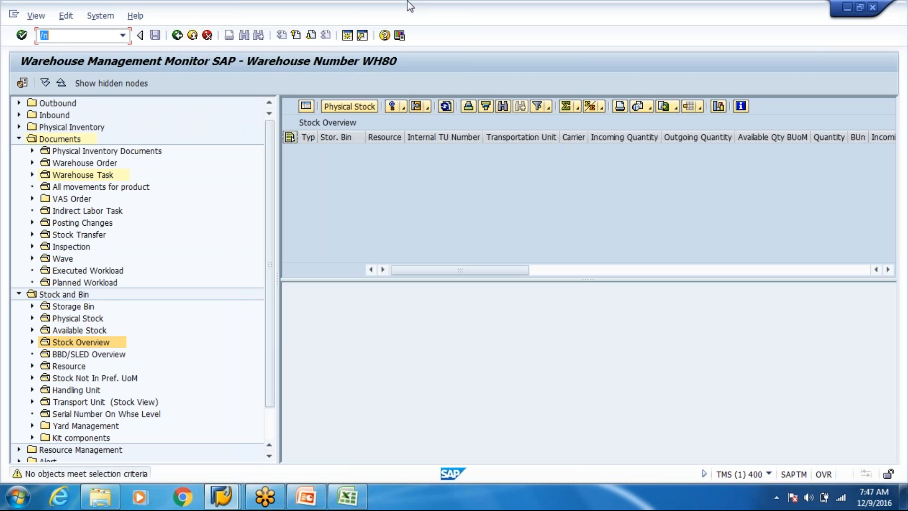
- Open transaction /scwm/binmat in a new session and list the fixed storage bins of warehouse WH80
{"action": "type", "text": "/n/n"}
{"action": "type", "text": "/scwm"}
{"action": "key", "text": "BackSpace"}
{"action": "key", "text": "BackSpace"}
{"action": "key", "text": "BackSpace"}
{"action": "key", "text": "BackSpace"}
{"action": "key", "text": "BackSpace"}
{"action": "key", "text": "BackSpace"}
{"action": "type", "text": "scwm/binmat"}
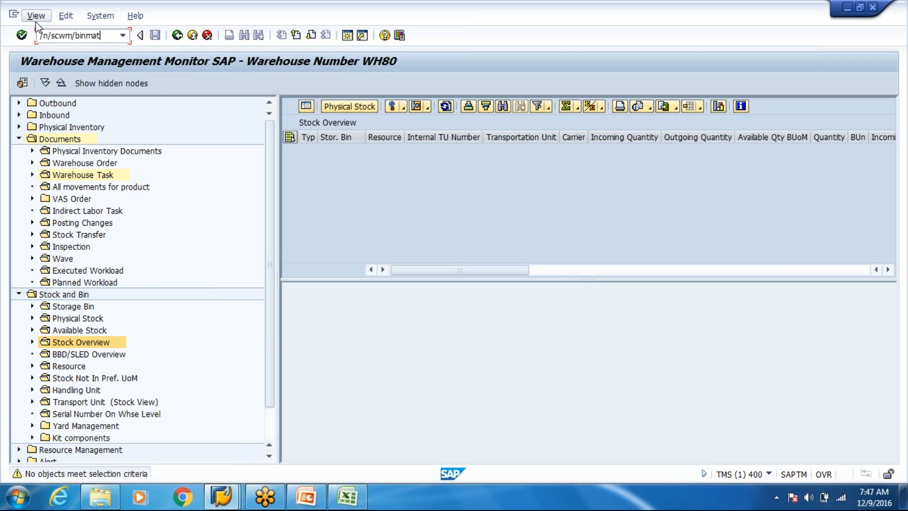
{"action": "key", "text": "BackSpace"}
{"action": "type", "text": "o"}
{"action": "key", "text": "Return"}
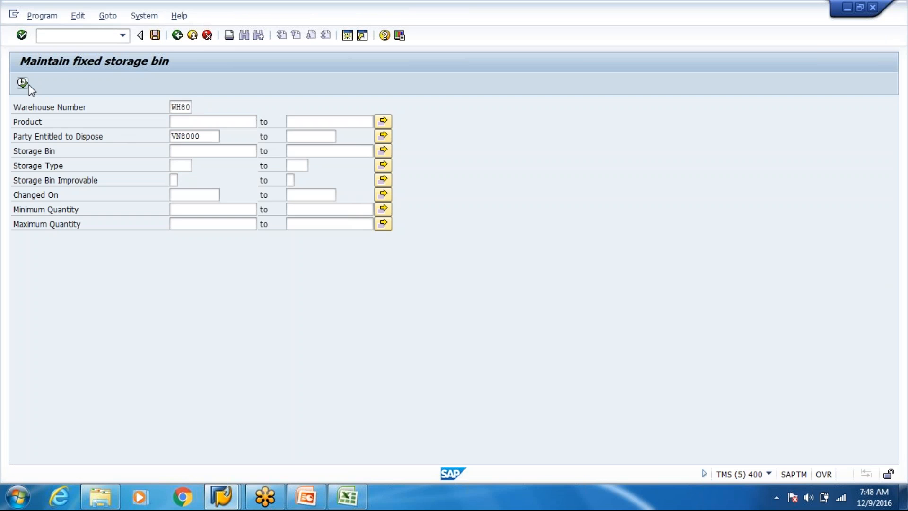
{"action": "left_click", "coordinate": [29, 84]}
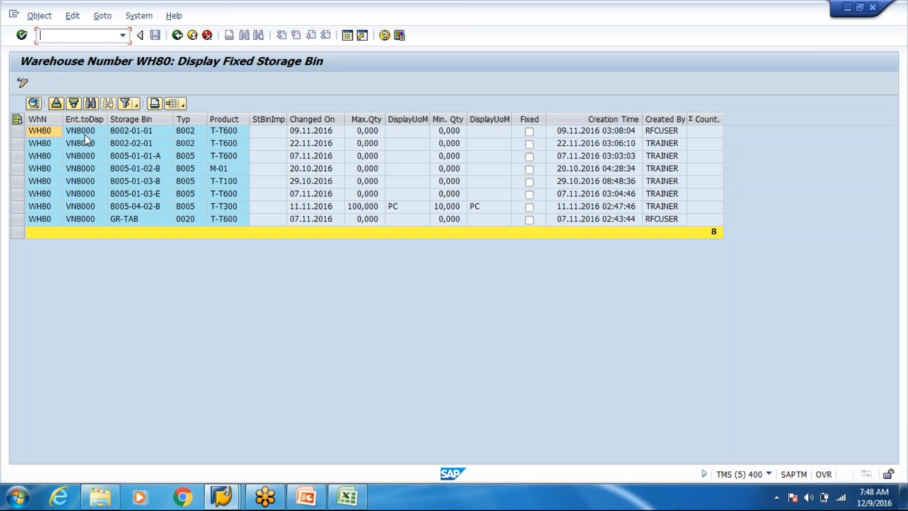
- Switch the fixed bin list to change mode, delete product T-T100's assignment to bin 8005-01-03-B and save
{"action": "left_click", "coordinate": [180, 194]}
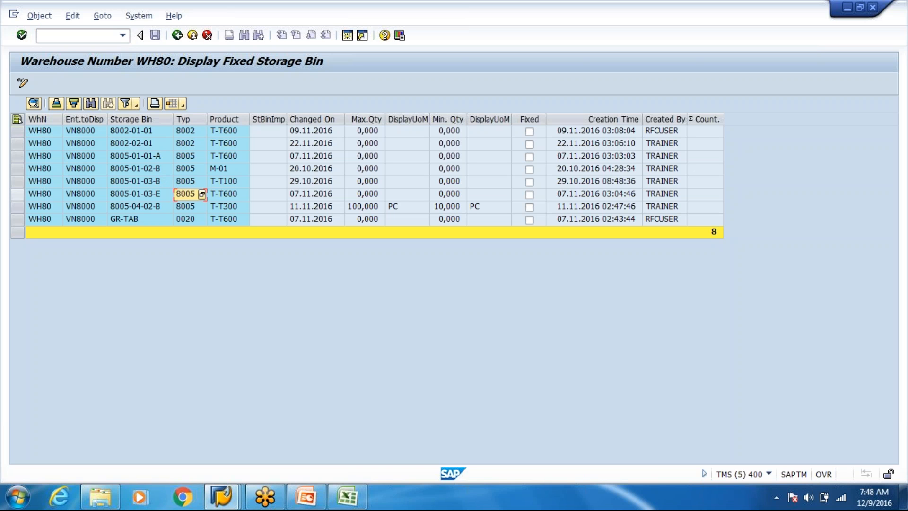
{"action": "left_click", "coordinate": [17, 182]}
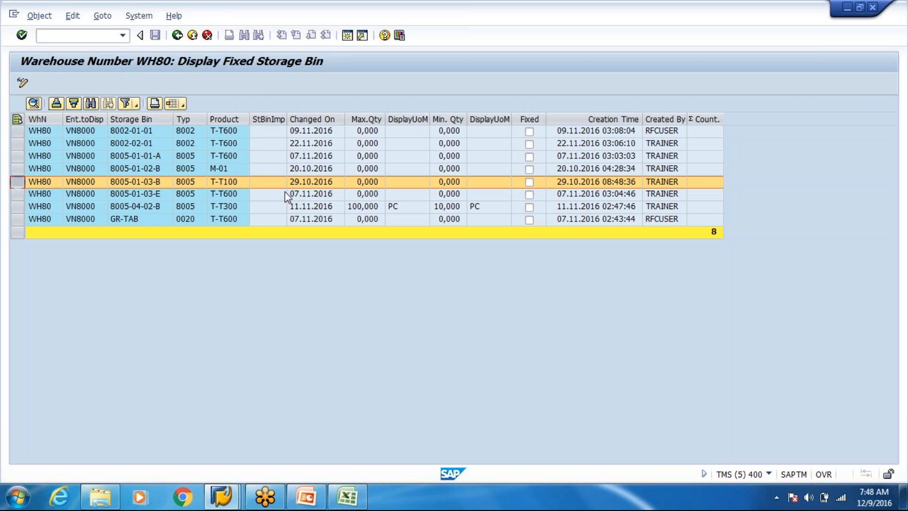
{"action": "left_click", "coordinate": [23, 86]}
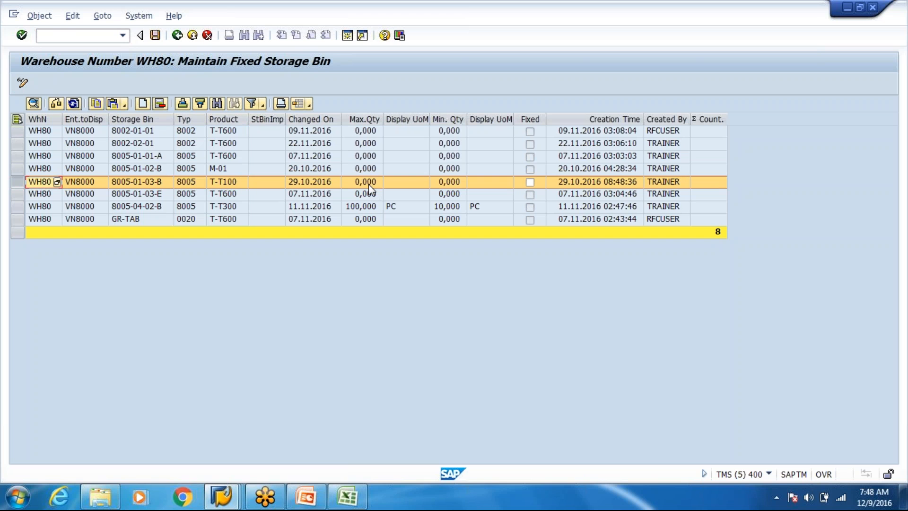
{"action": "left_click", "coordinate": [157, 182]}
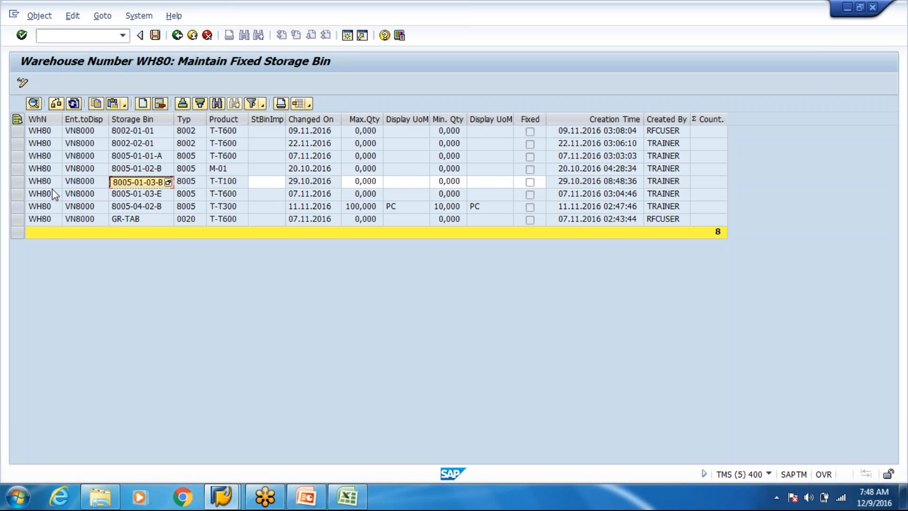
{"action": "left_click", "coordinate": [18, 182]}
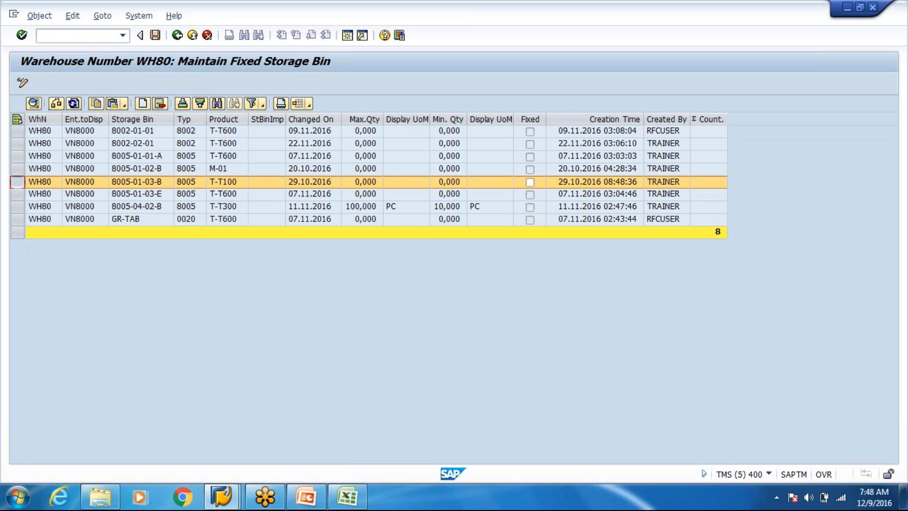
{"action": "left_click", "coordinate": [158, 102]}
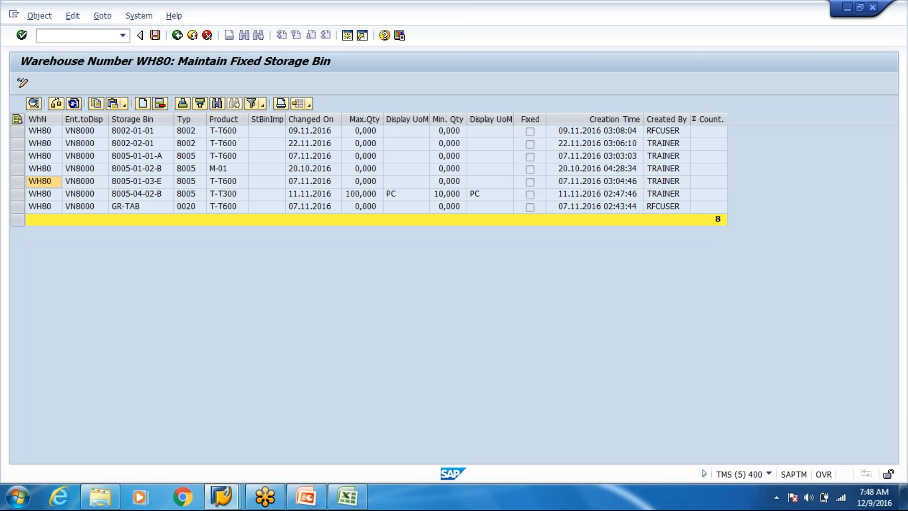
{"action": "key", "text": "ctrl+s"}
- Add a new fixed storage bin entry with bin 8005-01-03-B and party entitled to dispose VN8000
{"action": "left_click", "coordinate": [22, 83]}
{"action": "left_click", "coordinate": [143, 103]}
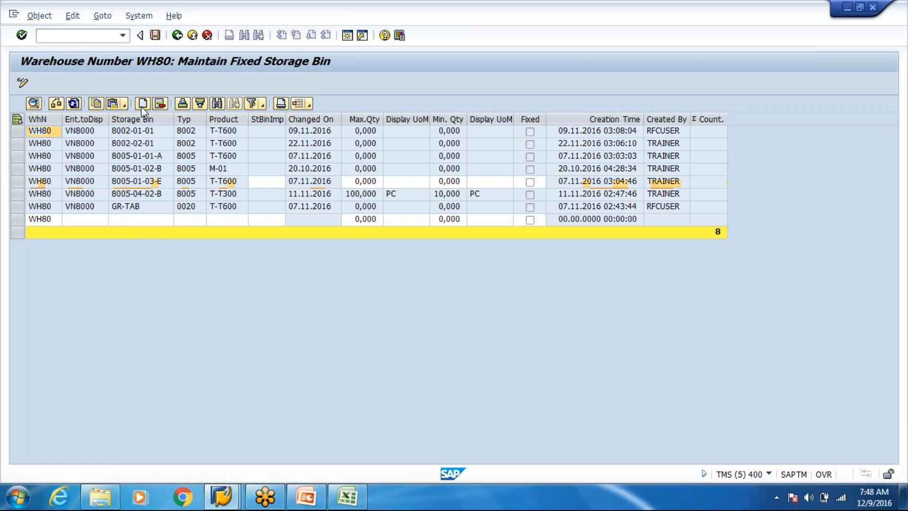
{"action": "left_click", "coordinate": [131, 221]}
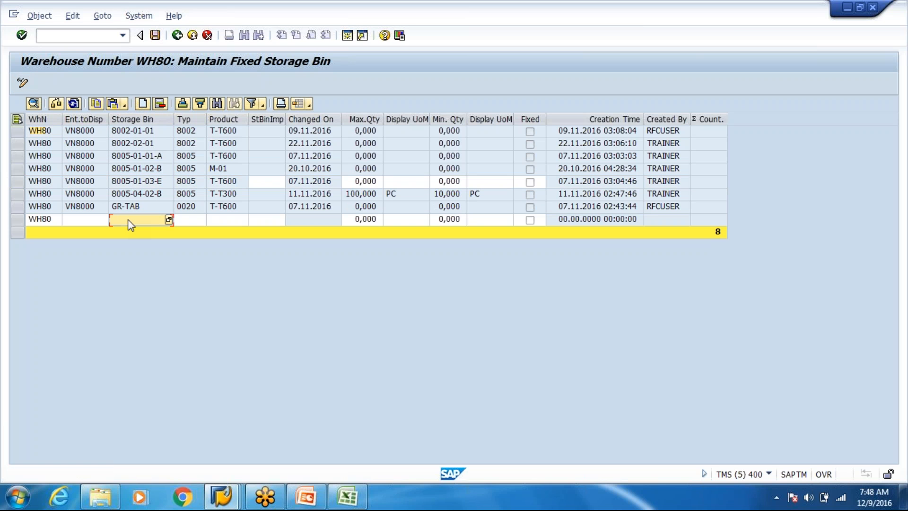
{"action": "type", "text": "8005-01-03-B"}
{"action": "left_click", "coordinate": [86, 220]}
{"action": "type", "text": "VN8000"}
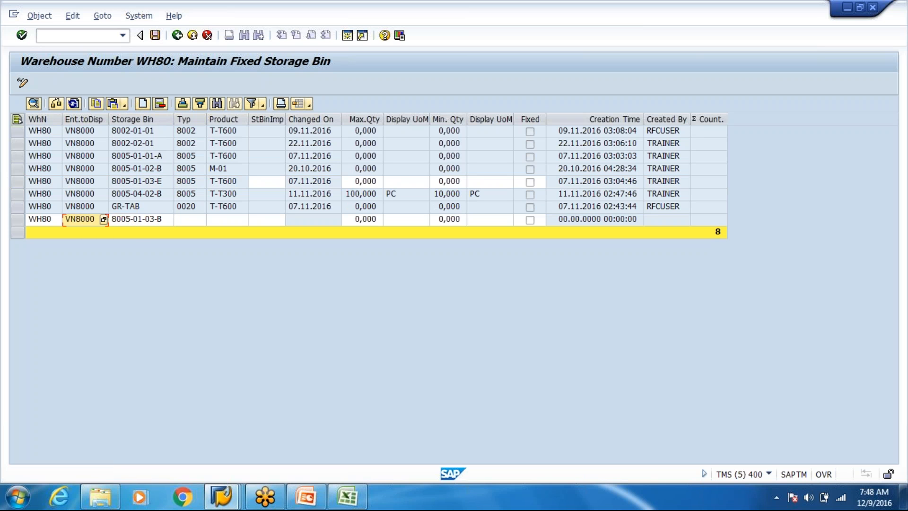
- Set the new fixed bin entry's storage type to 8005 and its product to T-T100
{"action": "key", "text": "Tab"}
{"action": "key", "text": "Tab"}
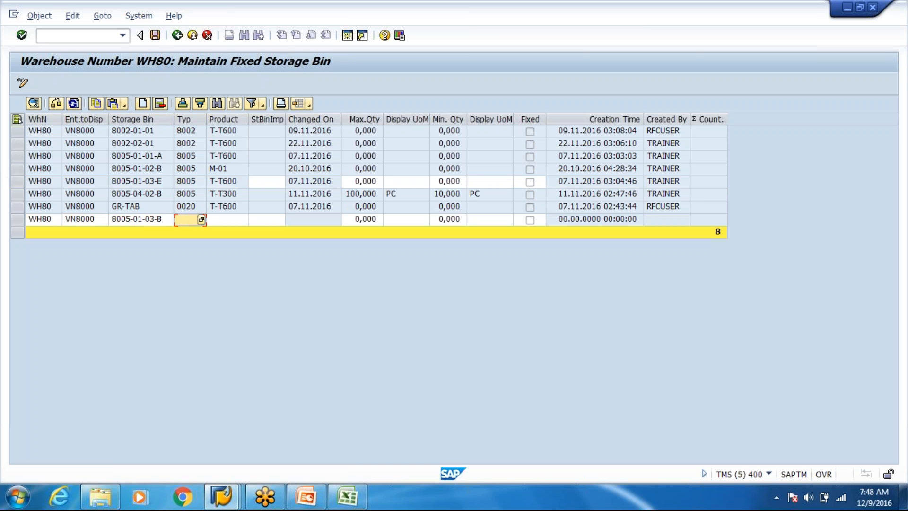
{"action": "type", "text": "8005"}
{"action": "key", "text": "Tab"}
{"action": "type", "text": "T"}
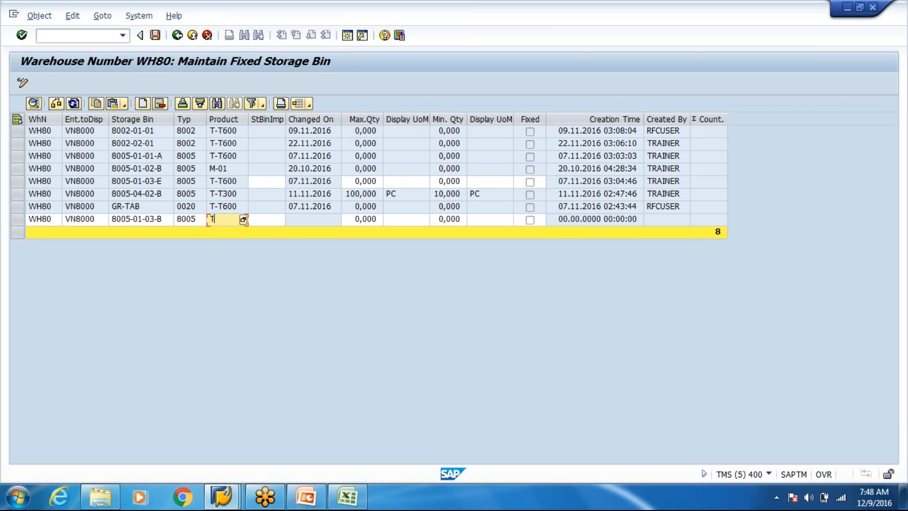
{"action": "type", "text": "-T100"}
{"action": "key", "text": "Tab"}
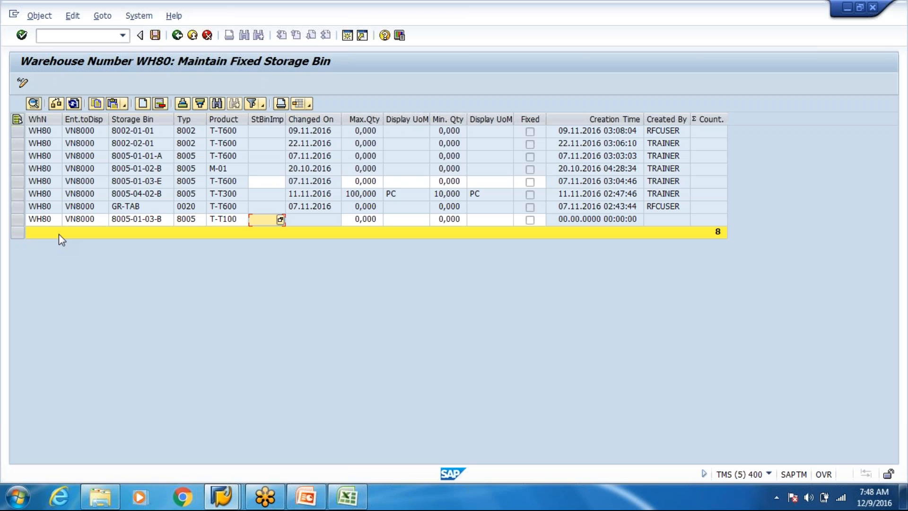
- Set the new entry's maximum quantity to 15 PC and its minimum quantity to 5 PC
{"action": "key", "text": "Tab"}
{"action": "key", "text": "Tab"}
{"action": "key", "text": "shift+Tab"}
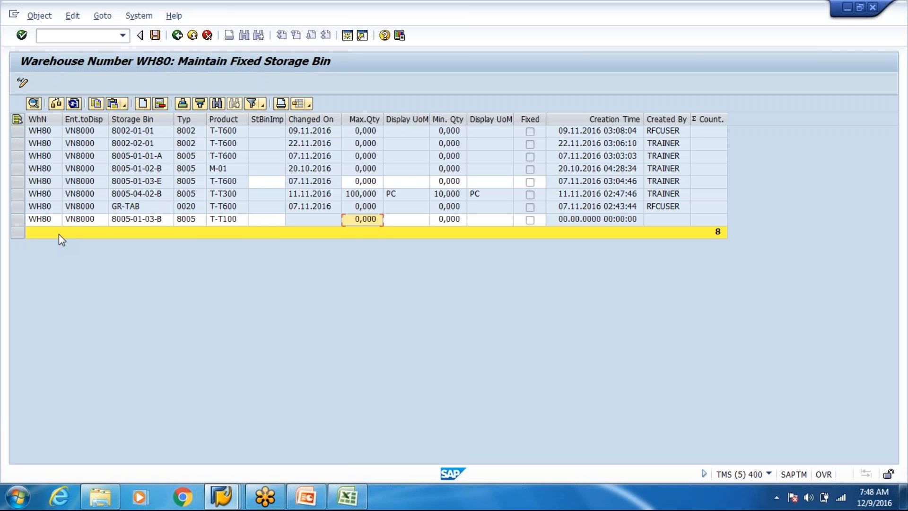
{"action": "type", "text": "15"}
{"action": "key", "text": "Tab"}
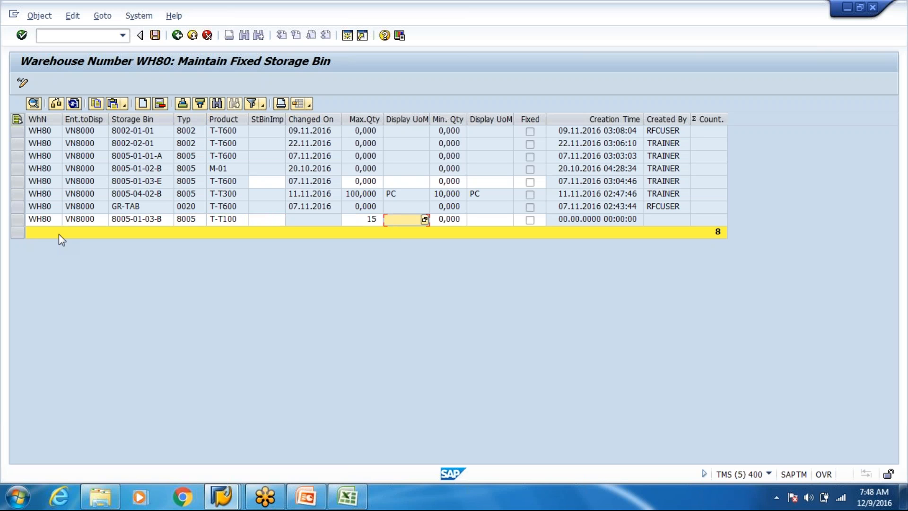
{"action": "type", "text": "PC"}
{"action": "key", "text": "Tab"}
{"action": "type", "text": "5"}
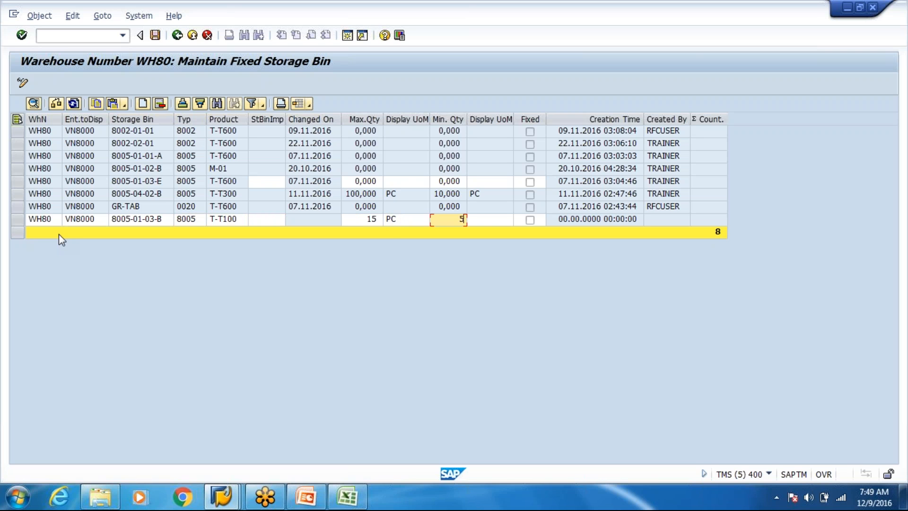
{"action": "key", "text": "Tab"}
{"action": "type", "text": "PC"}
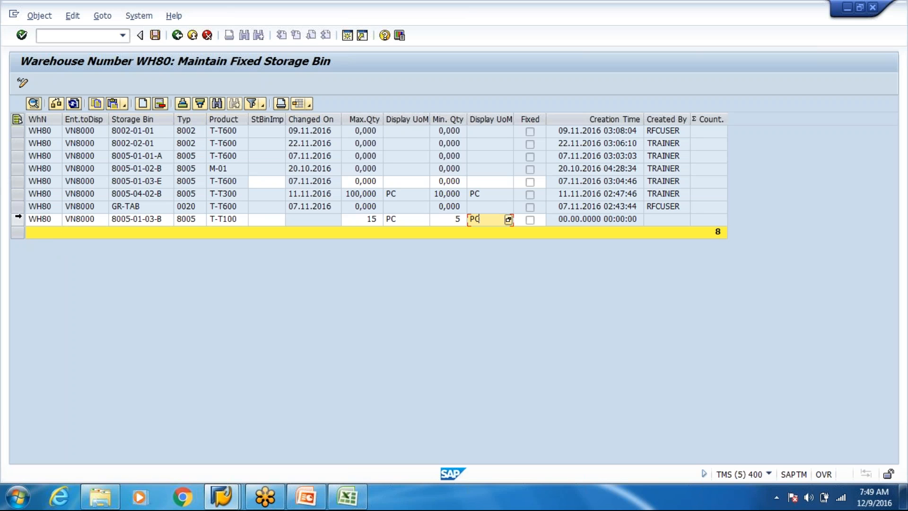
- Save the new fixed storage bin entry for product T-T100 and return to the selection screen
{"action": "left_click", "coordinate": [18, 217]}
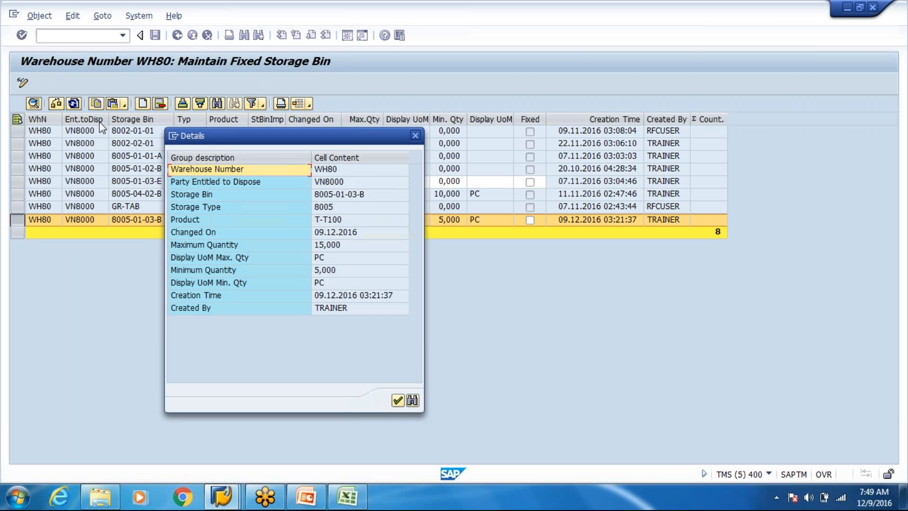
{"action": "left_click", "coordinate": [206, 37]}
{"action": "left_click", "coordinate": [155, 36]}
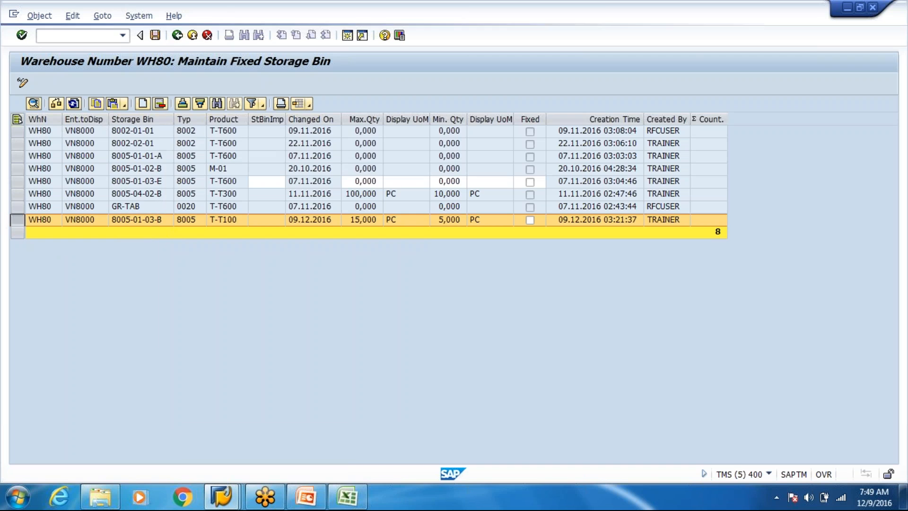
{"action": "left_click", "coordinate": [178, 36]}
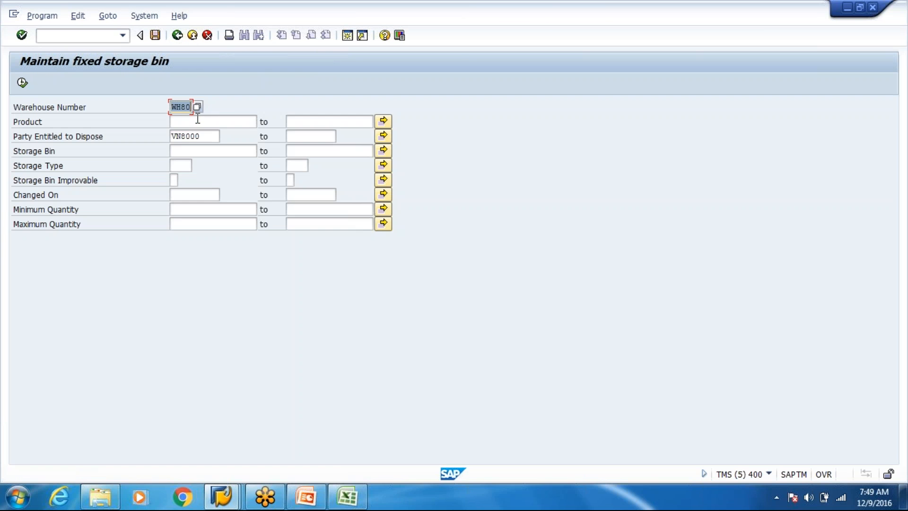
- Display the fixed storage bins of warehouse WH80 restricted to product T-T100
{"action": "left_click", "coordinate": [197, 121]}
{"action": "left_click", "coordinate": [185, 134]}
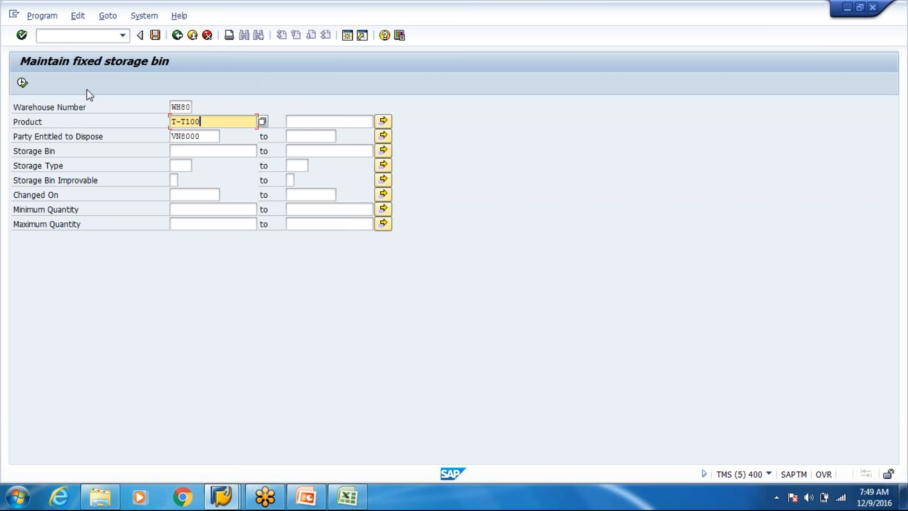
{"action": "left_click", "coordinate": [22, 84]}
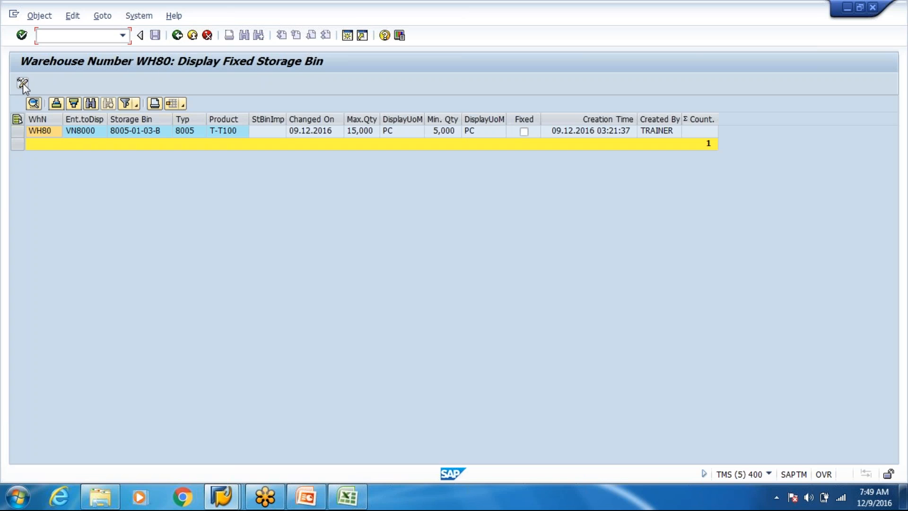
- Try to open product T-T100 for change in transaction /n/scwm/mat1, and leave the transaction
{"action": "left_click", "coordinate": [122, 35]}
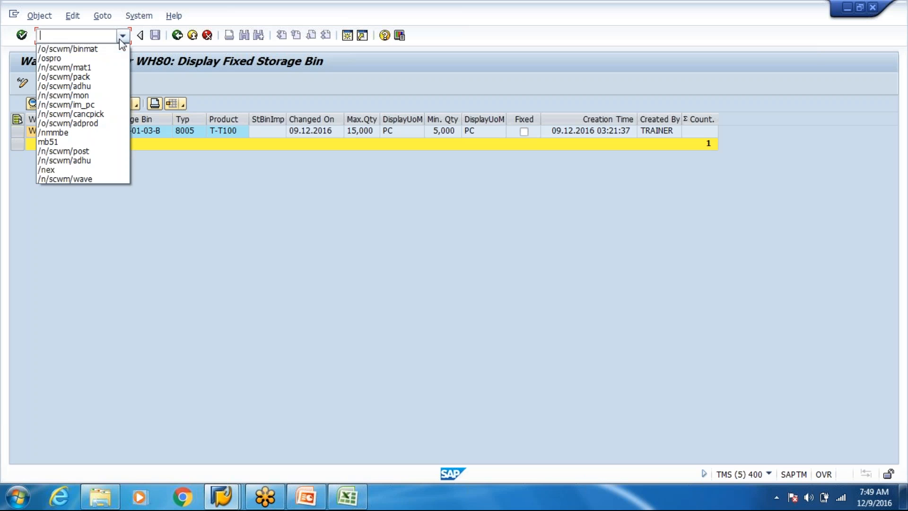
{"action": "left_click", "coordinate": [99, 68]}
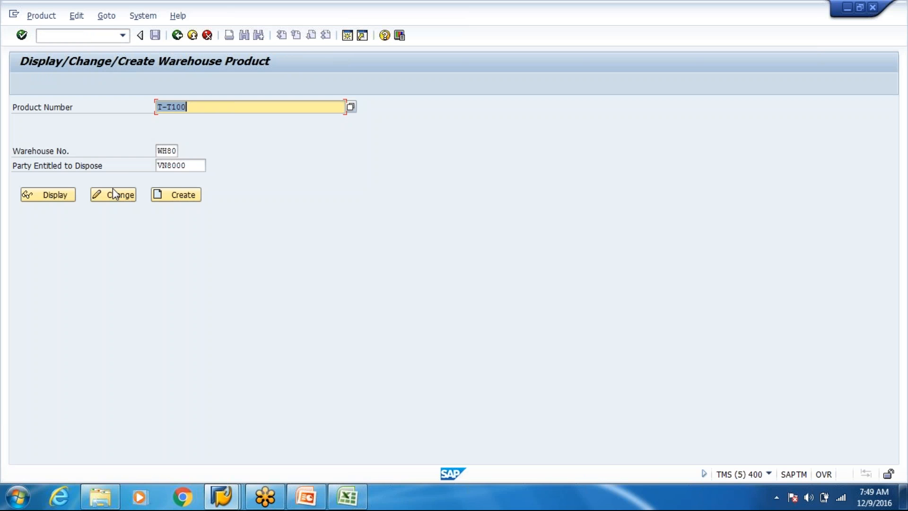
{"action": "left_click", "coordinate": [113, 191]}
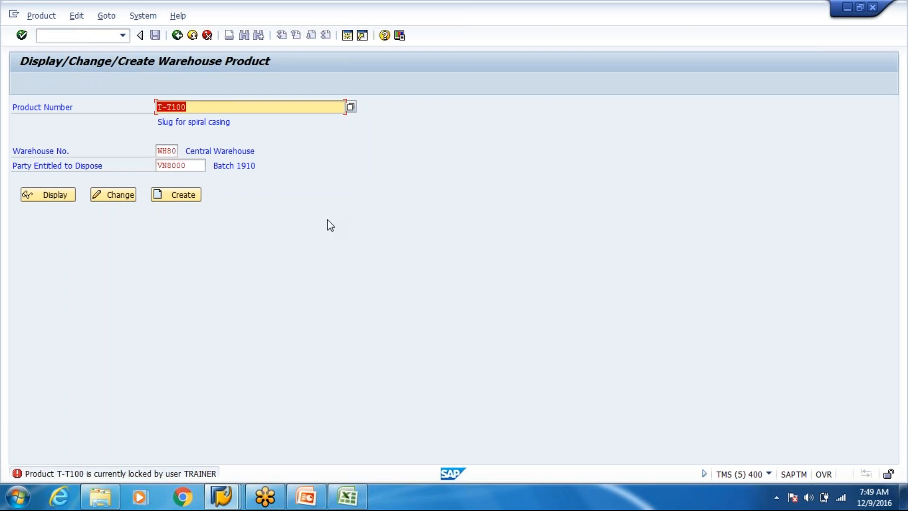
{"action": "left_click", "coordinate": [193, 39]}
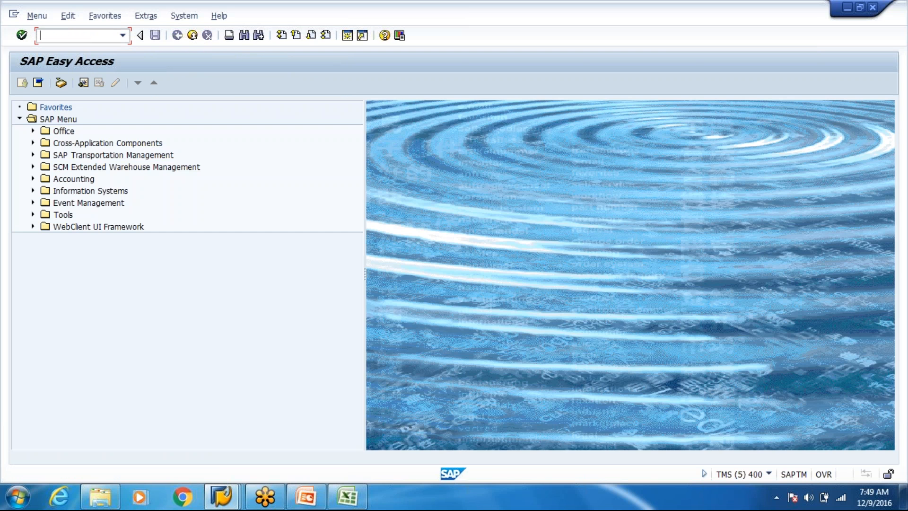
- In the session already maintaining warehouse product T-T100, open its storage type data and enter storage type 8005
{"action": "left_click", "coordinate": [231, 495]}
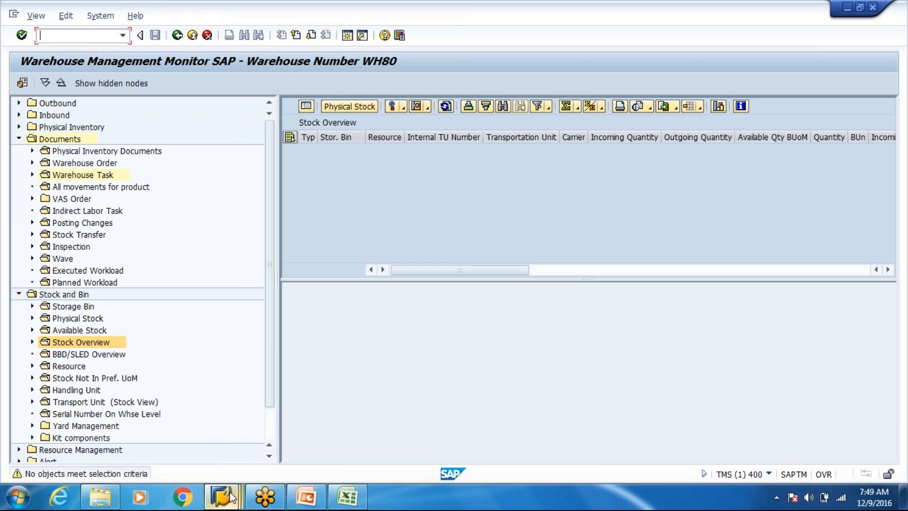
{"action": "mouse_move", "coordinate": [231, 495]}
{"action": "left_click", "coordinate": [357, 438]}
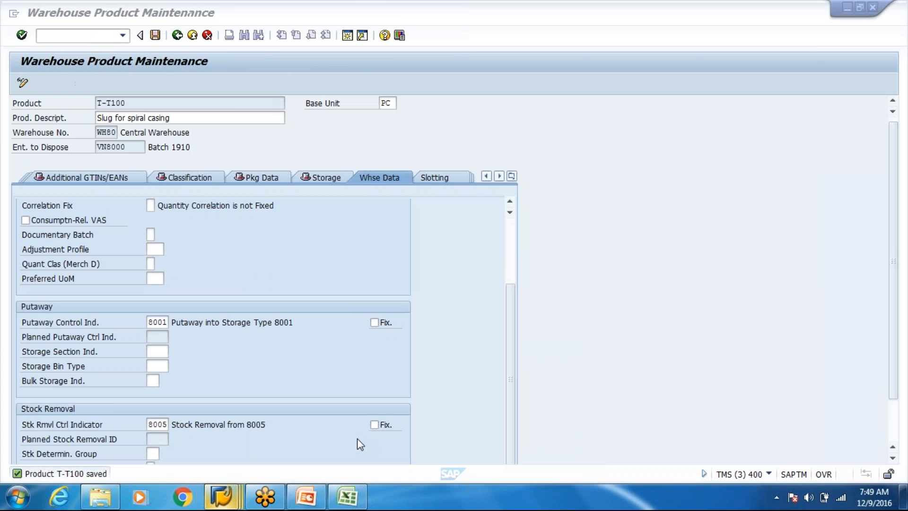
{"action": "left_click", "coordinate": [511, 176]}
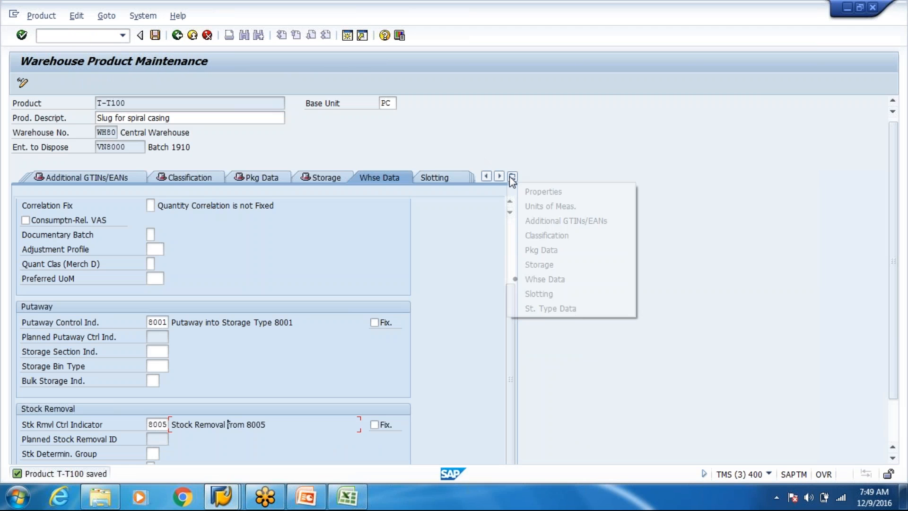
{"action": "left_click", "coordinate": [531, 309]}
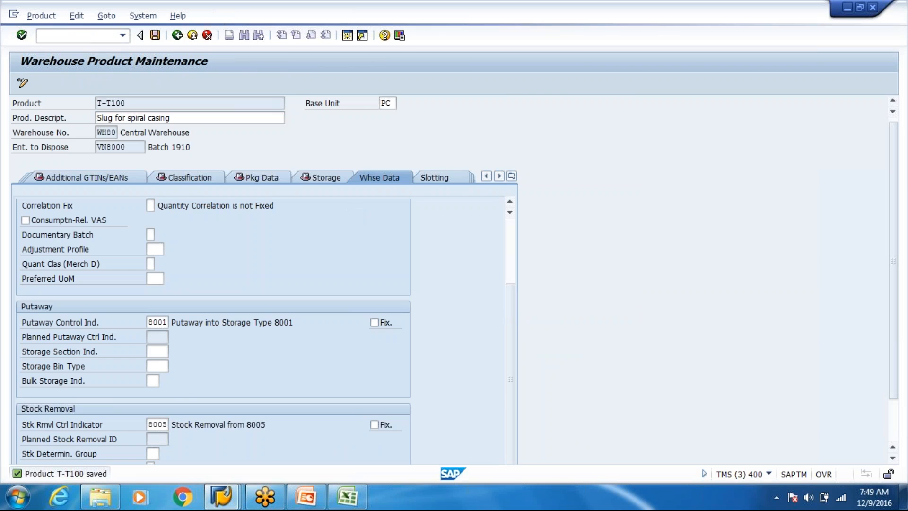
{"action": "left_click", "coordinate": [258, 241]}
{"action": "type", "text": "8005"}
{"action": "key", "text": "Return"}
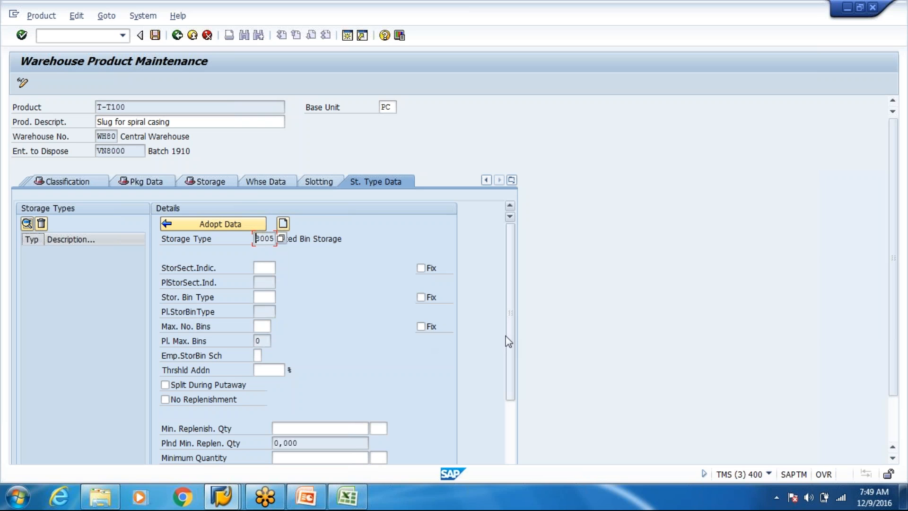
- Set the minimum replenishment quantity for storage type 8005 to 10 PC
{"action": "left_click_drag", "start_coordinate": [509, 292], "coordinate": [512, 352]}
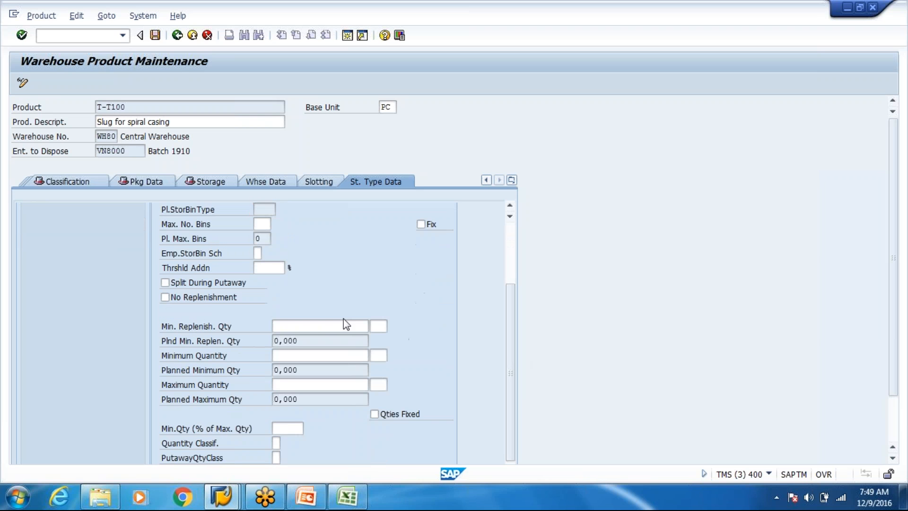
{"action": "left_click", "coordinate": [321, 327]}
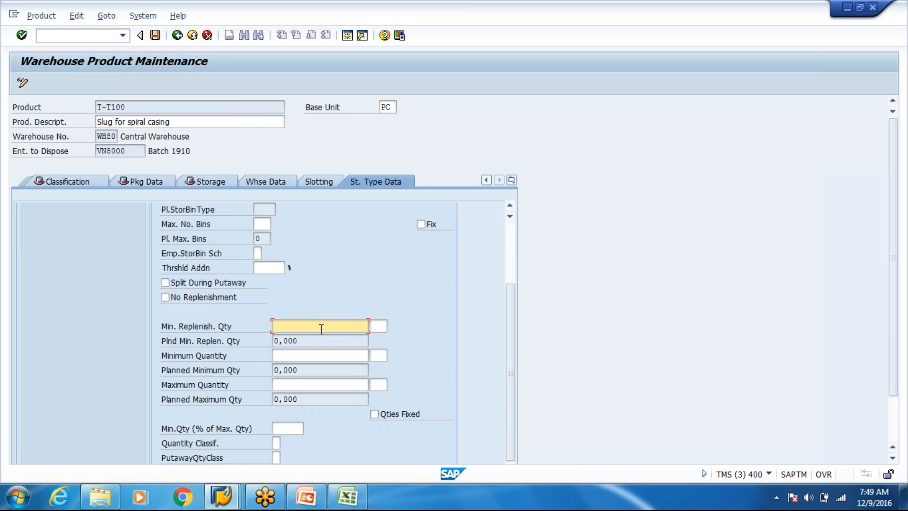
{"action": "type", "text": "10"}
{"action": "key", "text": "Return"}
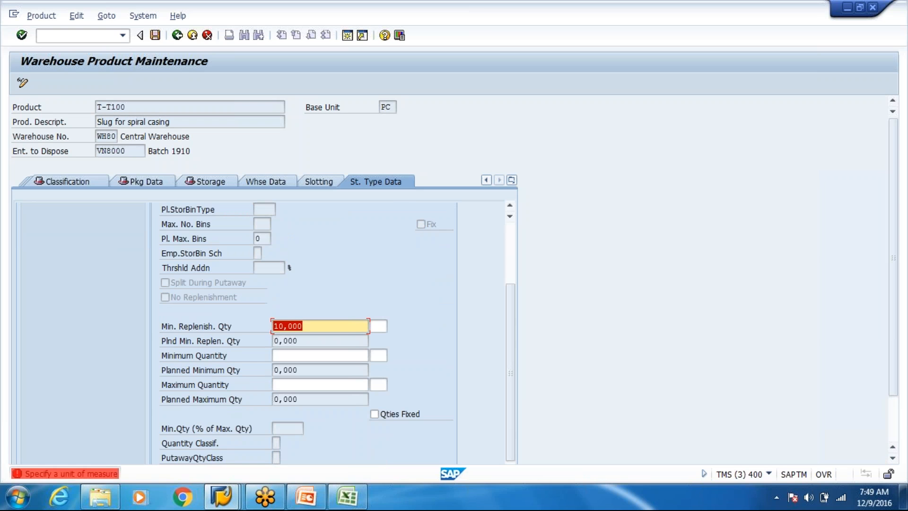
{"action": "left_click", "coordinate": [378, 326]}
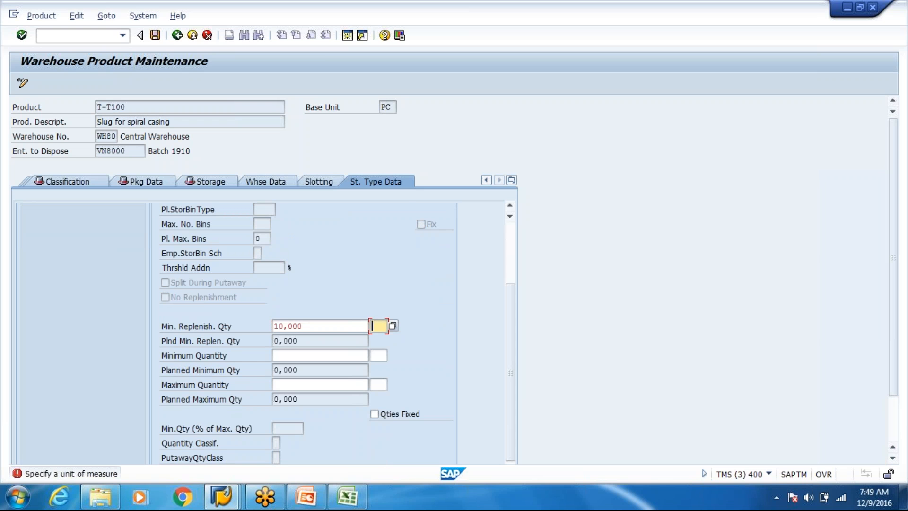
{"action": "type", "text": "PC"}
{"action": "key", "text": "Return"}
- Set the minimum quantity for storage type 8005 to 5 PC and the maximum quantity to 15 PC
{"action": "left_click", "coordinate": [338, 354]}
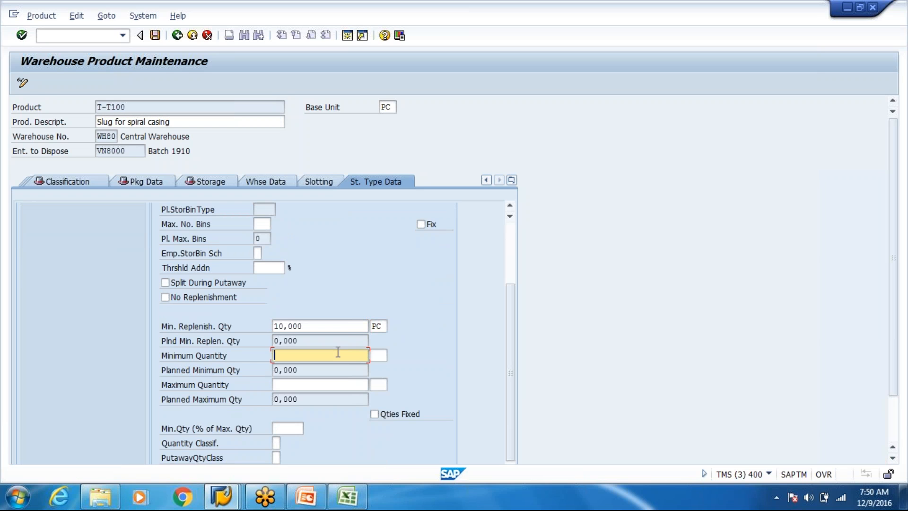
{"action": "type", "text": "5"}
{"action": "key", "text": "Tab"}
{"action": "type", "text": "PC"}
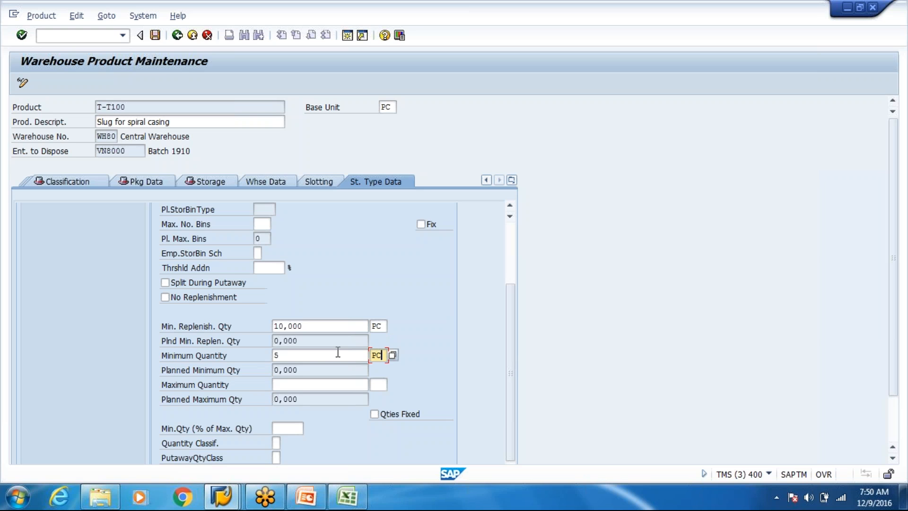
{"action": "left_click", "coordinate": [299, 388]}
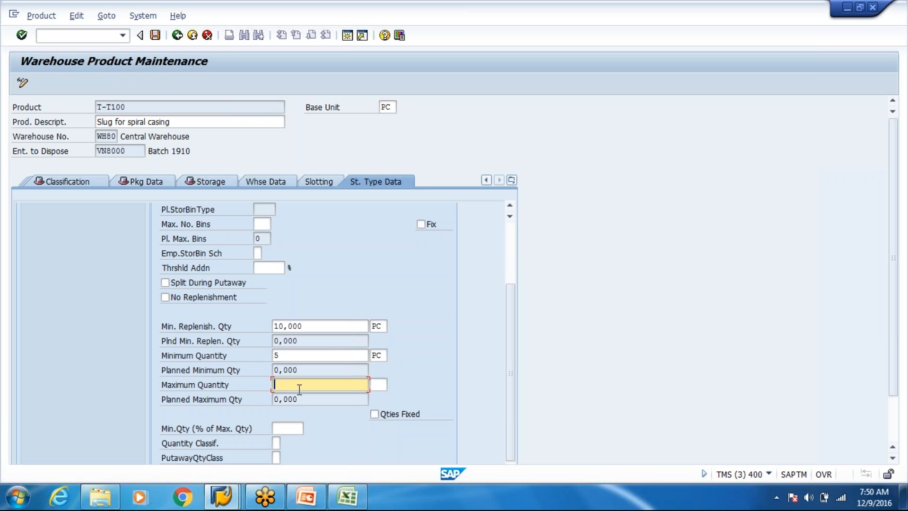
{"action": "type", "text": "15"}
{"action": "key", "text": "Tab"}
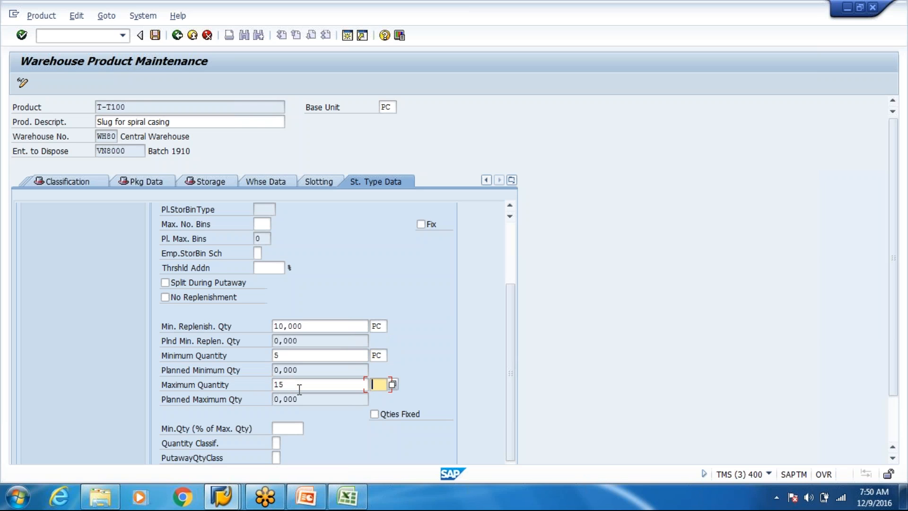
{"action": "type", "text": "PC"}
{"action": "key", "text": "Return"}
- Adopt the storage type 8005 data into product T-T100, save the product and review the quantities
{"action": "left_click", "coordinate": [507, 265]}
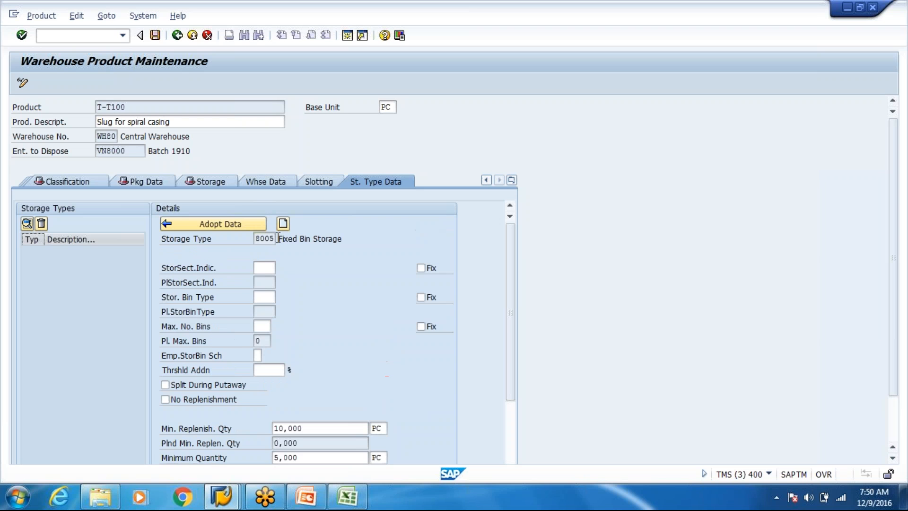
{"action": "left_click", "coordinate": [216, 224]}
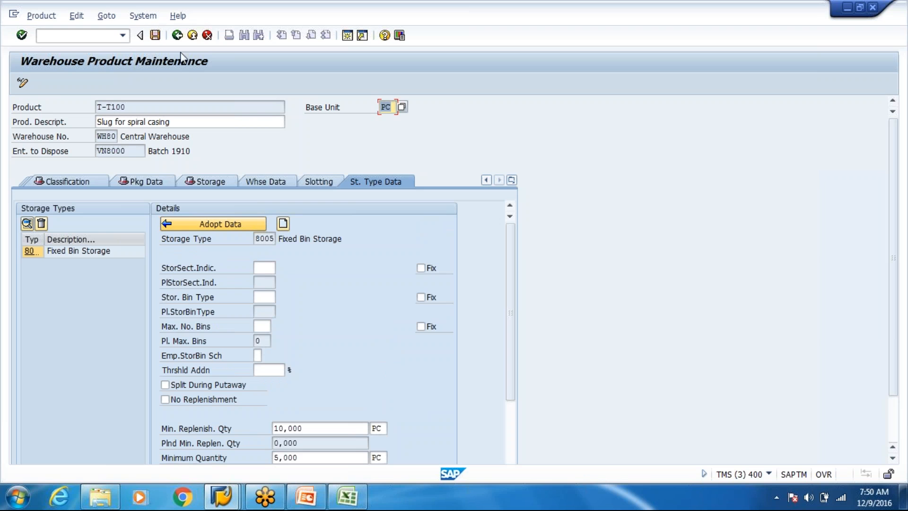
{"action": "left_click", "coordinate": [155, 36]}
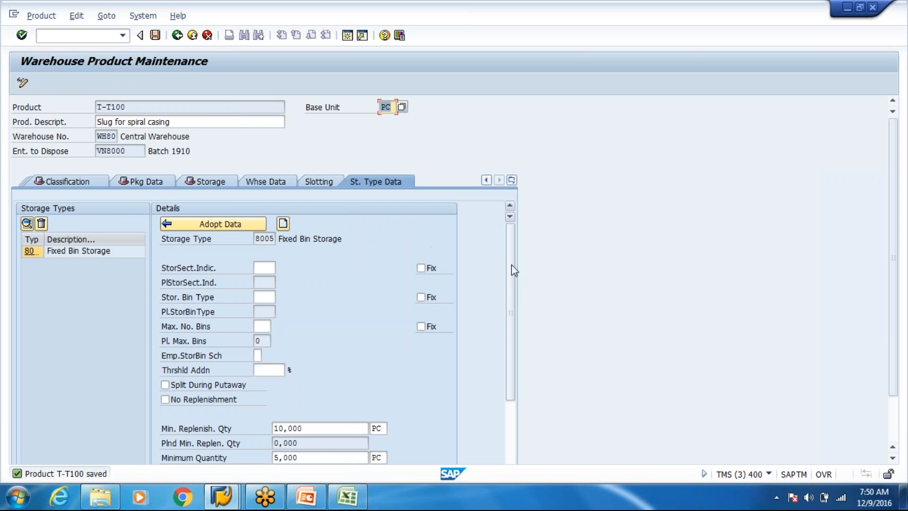
{"action": "scroll", "coordinate": [498, 387], "scroll_direction": "down", "scroll_amount": 4}
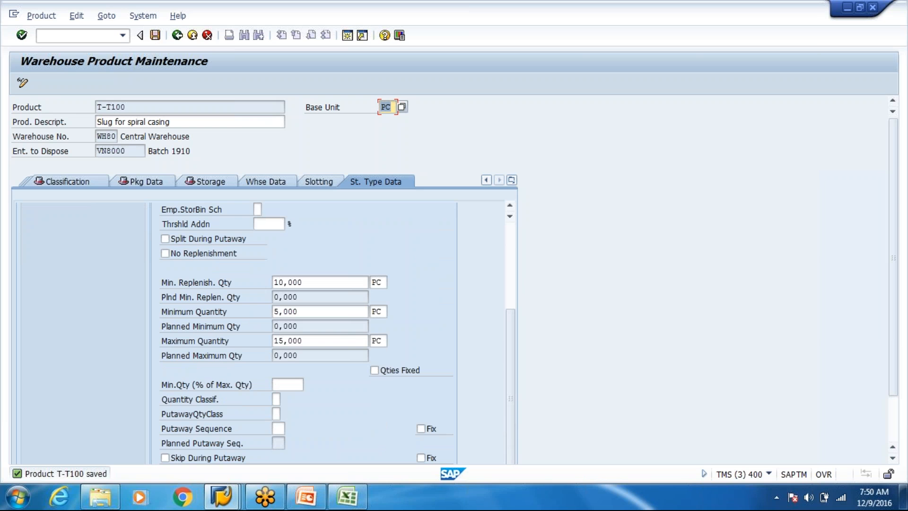
- Exit warehouse product maintenance and return from the stock removal search sequence view to the customizing structure in the other session
{"action": "left_click", "coordinate": [197, 41]}
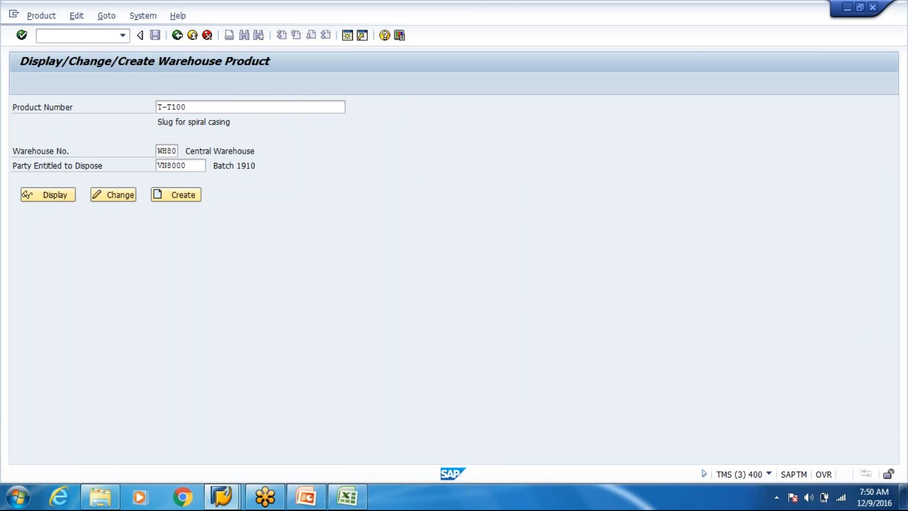
{"action": "left_click", "coordinate": [195, 41]}
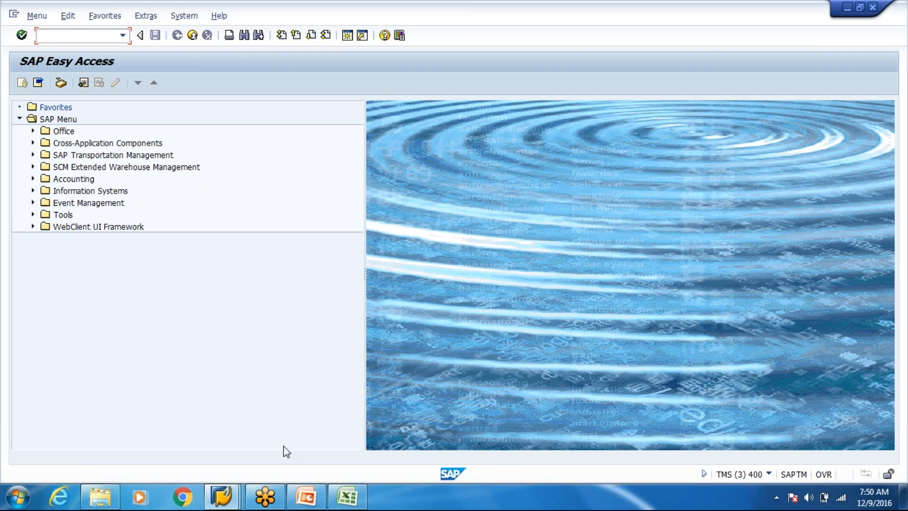
{"action": "left_click", "coordinate": [226, 489]}
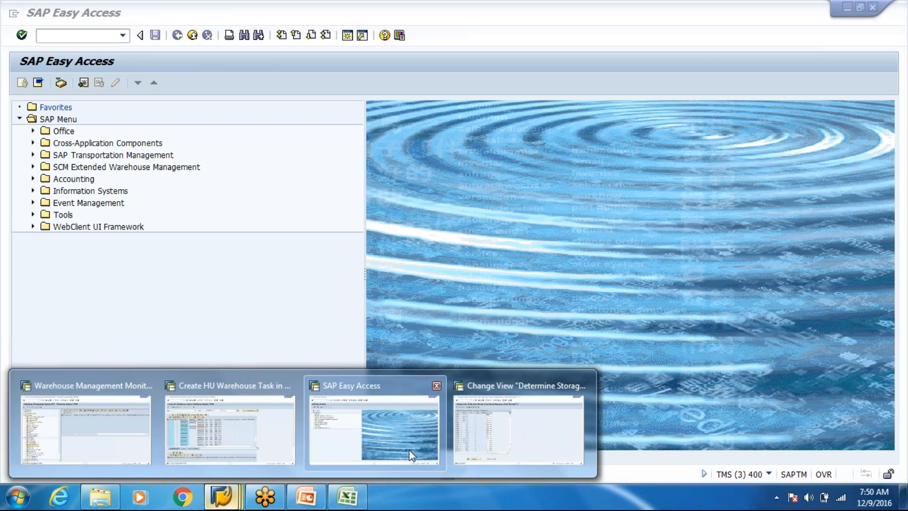
{"action": "left_click", "coordinate": [496, 438]}
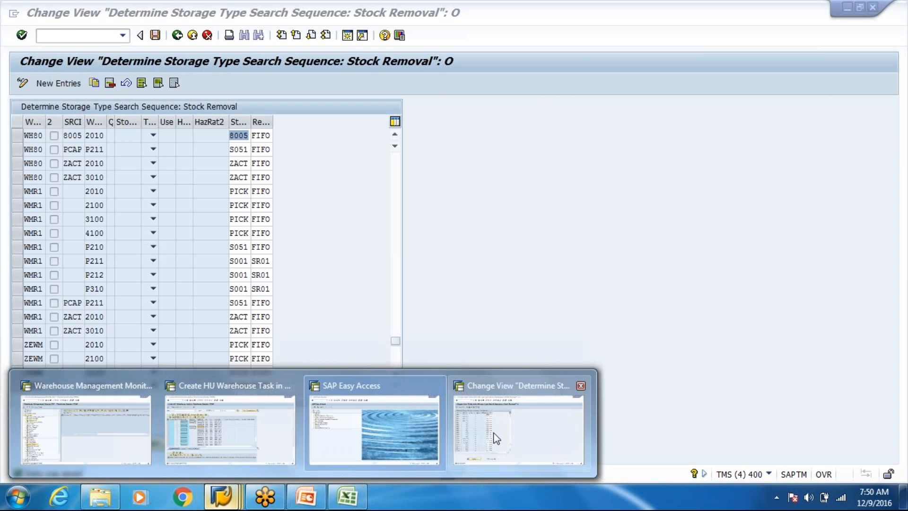
{"action": "left_click", "coordinate": [176, 40]}
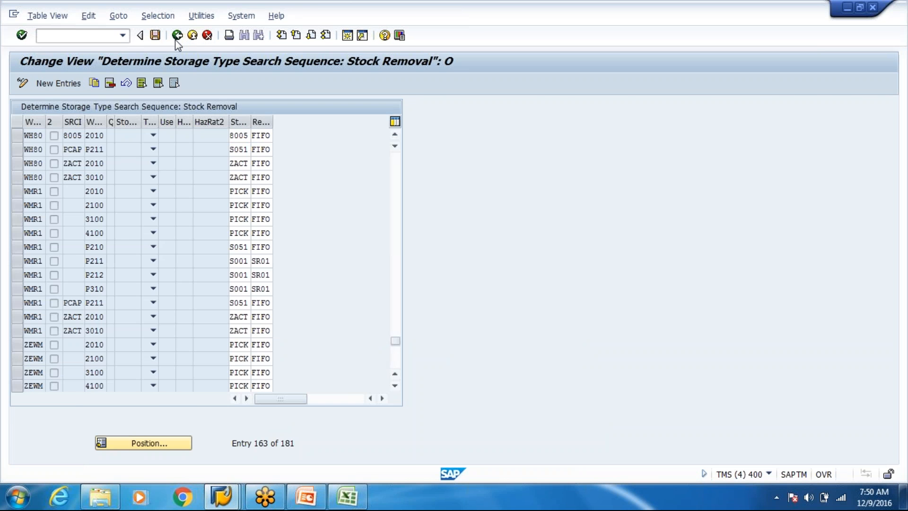
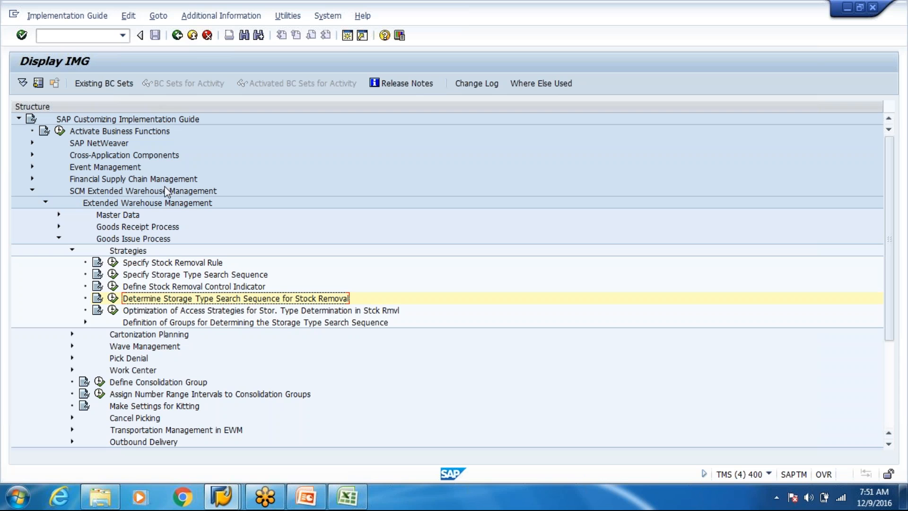
- Expand Internal Warehouse Processes and its Replenishment Control node in the Extended Warehouse Management customizing structure
{"action": "key", "text": "Down"}
{"action": "key", "text": "Down"}
{"action": "key", "text": "Down"}
{"action": "key", "text": "Down"}
{"action": "key", "text": "Down"}
{"action": "key", "text": "Down"}
{"action": "key", "text": "Down"}
{"action": "key", "text": "Down"}
{"action": "key", "text": "Down"}
{"action": "key", "text": "Down"}
{"action": "key", "text": "Down"}
{"action": "key", "text": "Down"}
{"action": "key", "text": "Down"}
{"action": "key", "text": "Down"}
{"action": "key", "text": "Down"}
{"action": "key", "text": "Down"}
{"action": "key", "text": "Down"}
{"action": "key", "text": "Down"}
{"action": "key", "text": "Down"}
{"action": "key", "text": "Down"}
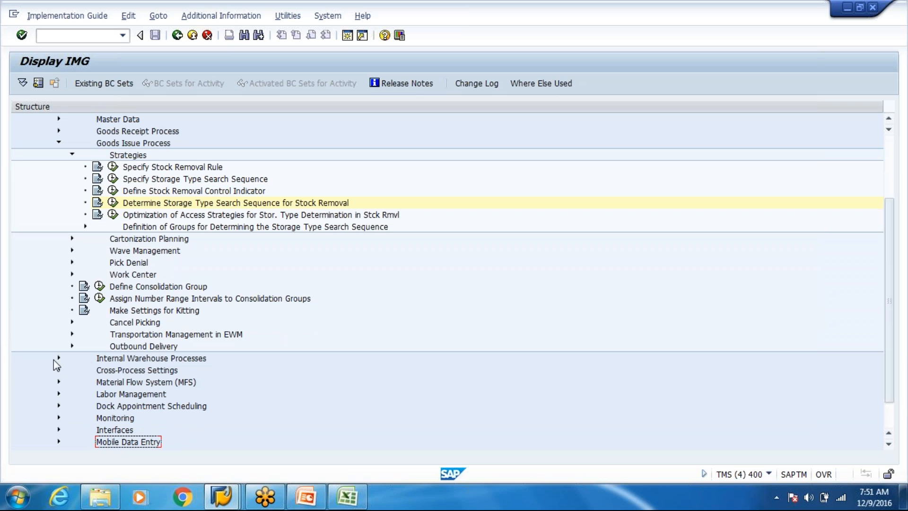
{"action": "left_click", "coordinate": [60, 359]}
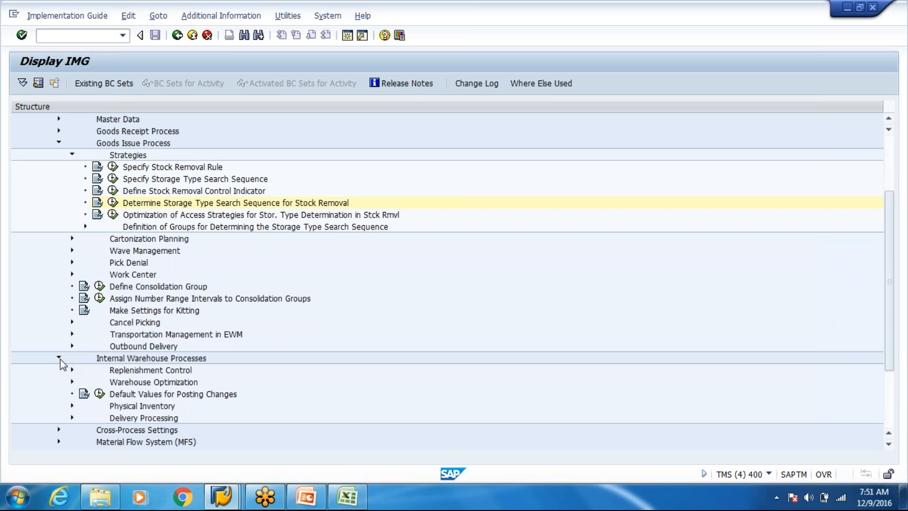
{"action": "left_click", "coordinate": [72, 371]}
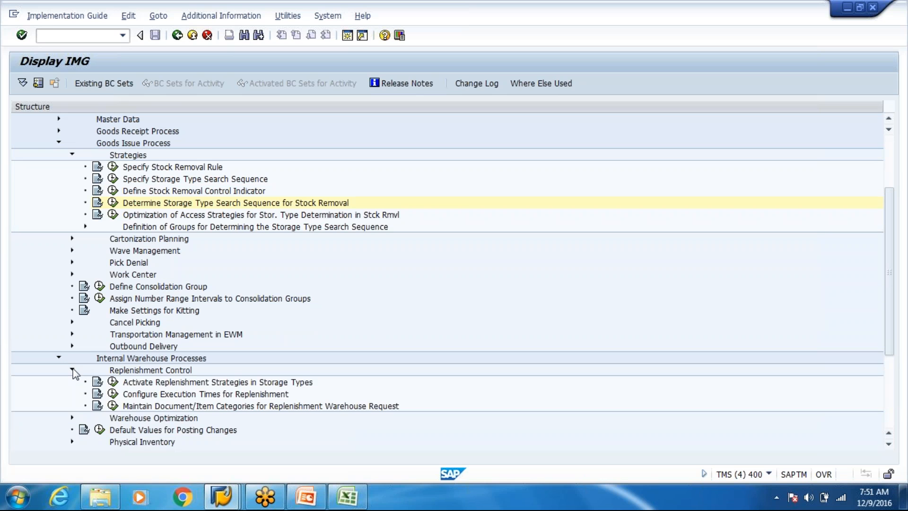
- Open the activity for activating replenishment strategies in storage types and position the list at warehouse WH80
{"action": "left_click", "coordinate": [113, 382]}
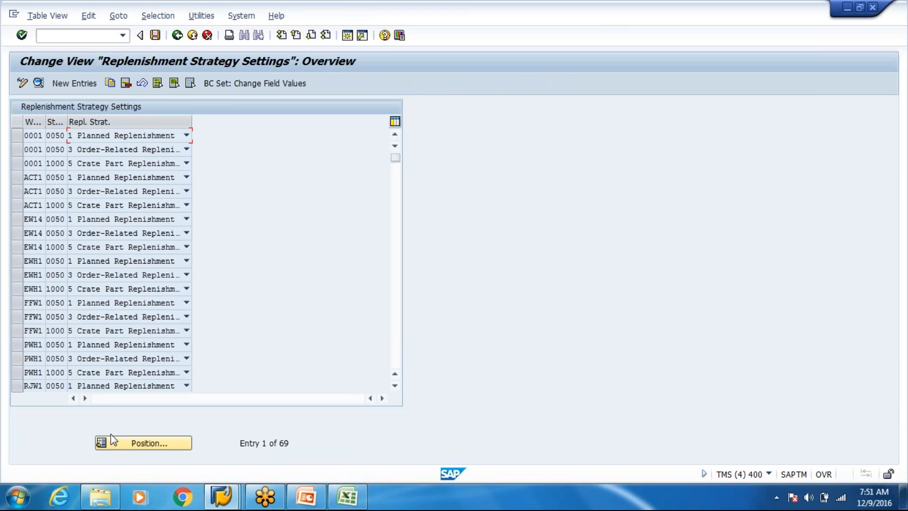
{"action": "left_click", "coordinate": [107, 443]}
{"action": "key", "text": "Down"}
{"action": "key", "text": "Return"}
{"action": "key", "text": "Return"}
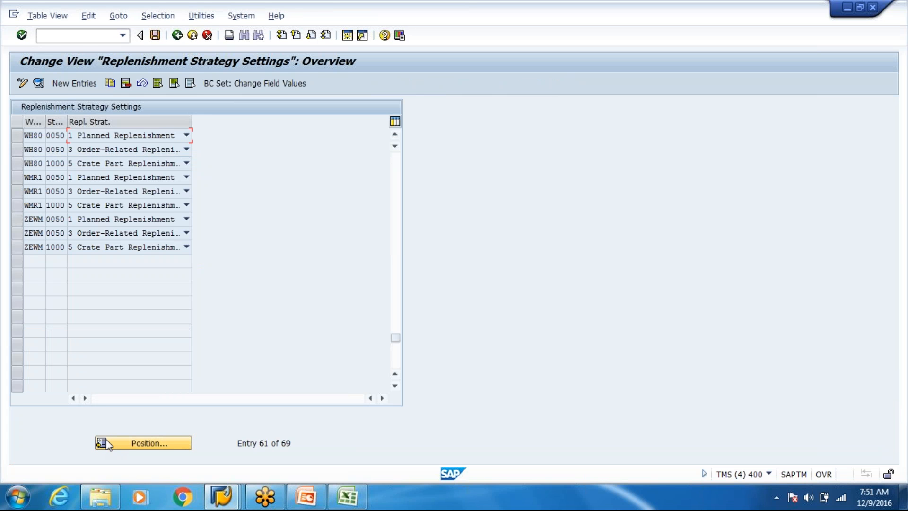
{"action": "left_click", "coordinate": [18, 135]}
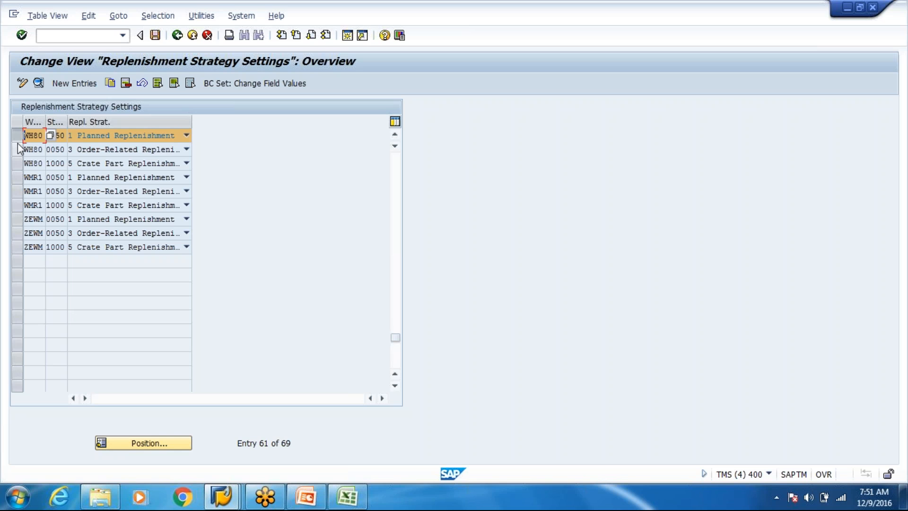
{"action": "left_click", "coordinate": [18, 148]}
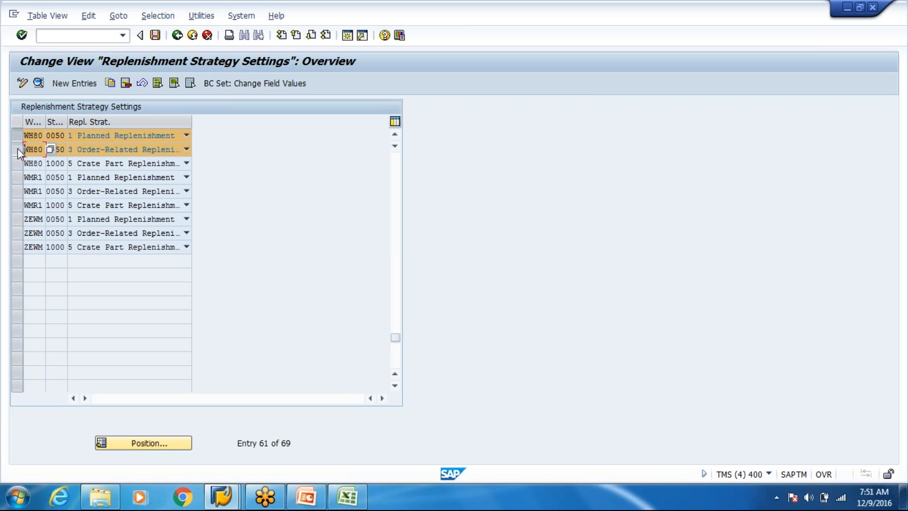
{"action": "left_click", "coordinate": [17, 242]}
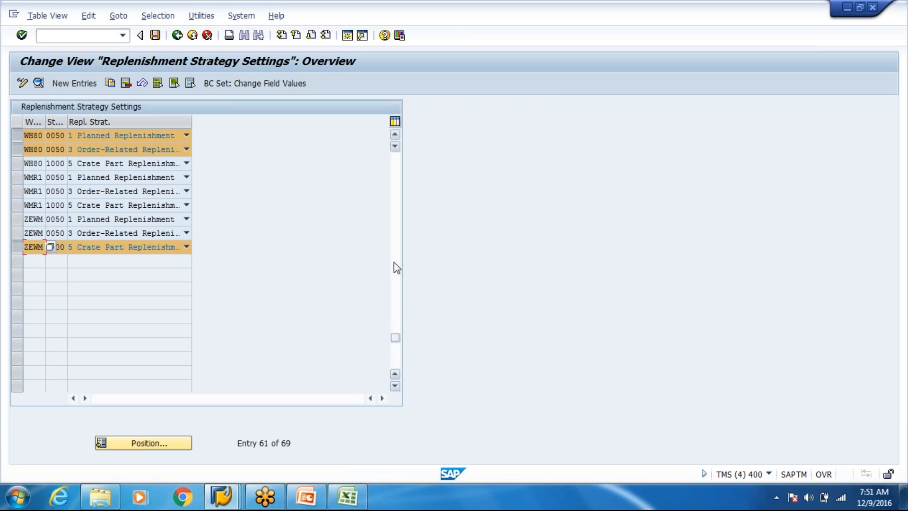
{"action": "left_click", "coordinate": [168, 247]}
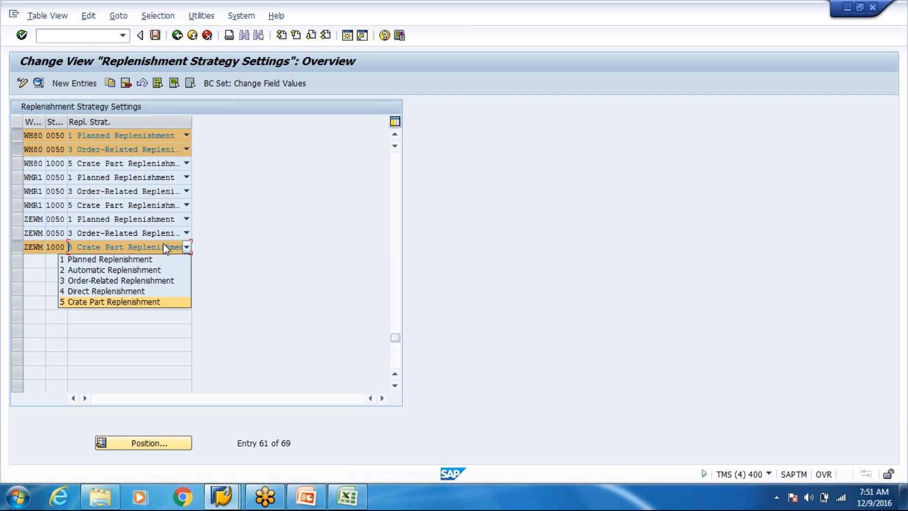
{"action": "left_click", "coordinate": [218, 217]}
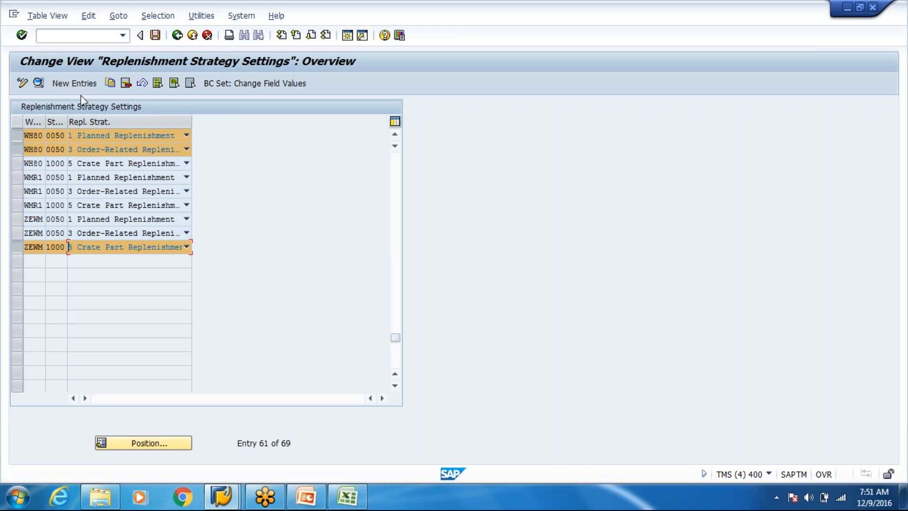
{"action": "left_click", "coordinate": [74, 83]}
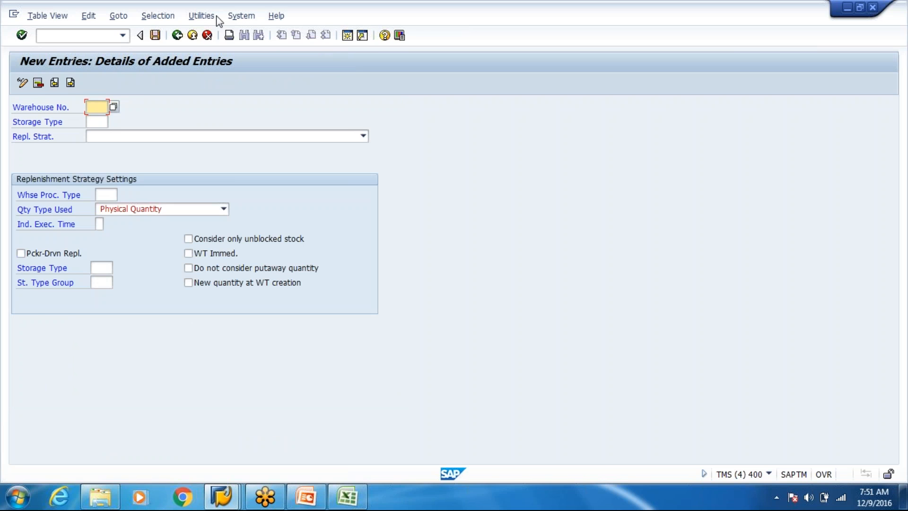
{"action": "left_click", "coordinate": [206, 36]}
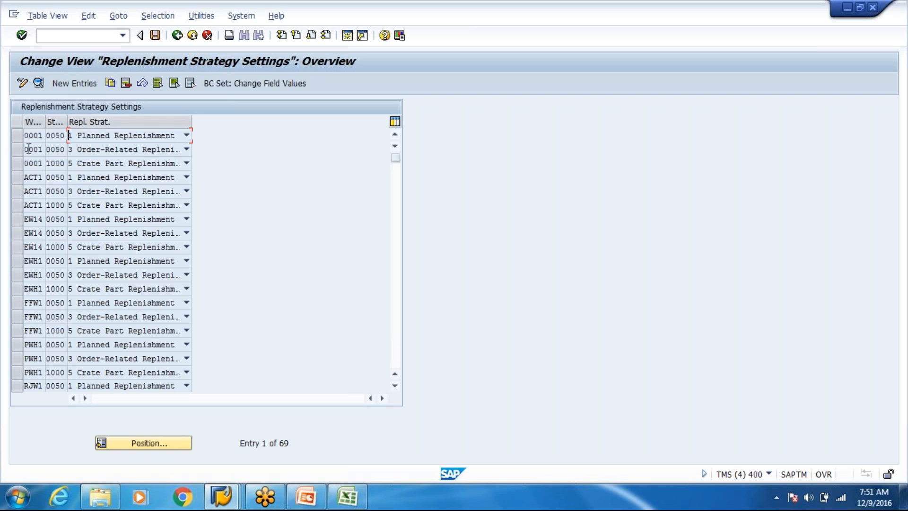
- Copy the three warehouse 0001 strategy entries, assigning the Planned Replenishment copy to warehouse WH80 and storage type 8005
{"action": "left_click", "coordinate": [17, 135]}
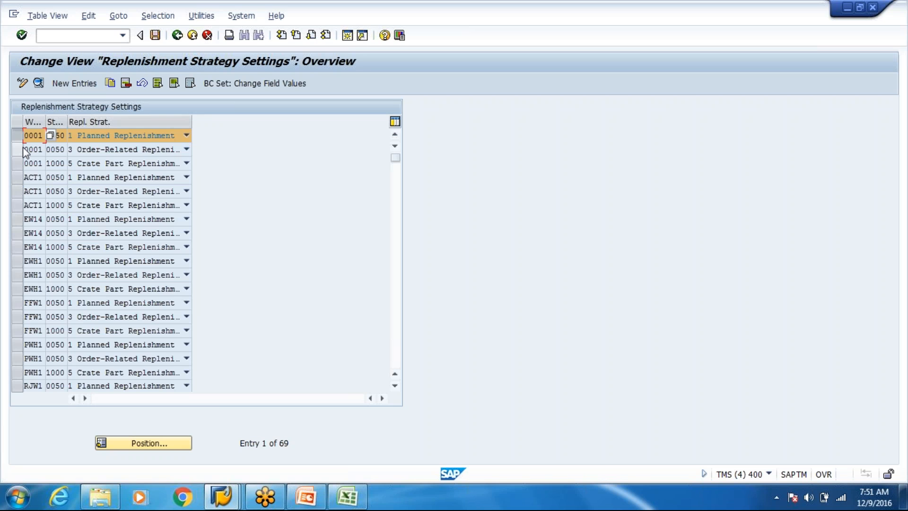
{"action": "left_click", "coordinate": [22, 149]}
{"action": "left_click", "coordinate": [19, 163]}
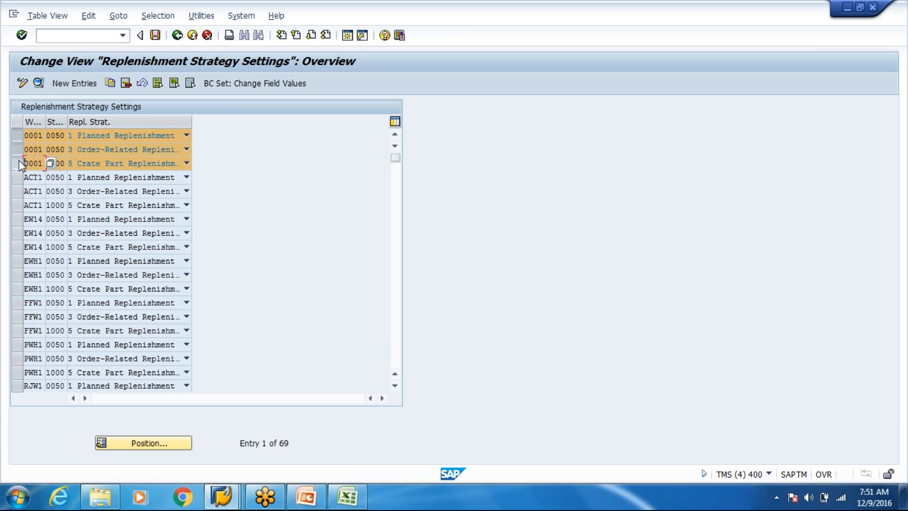
{"action": "left_click", "coordinate": [110, 84]}
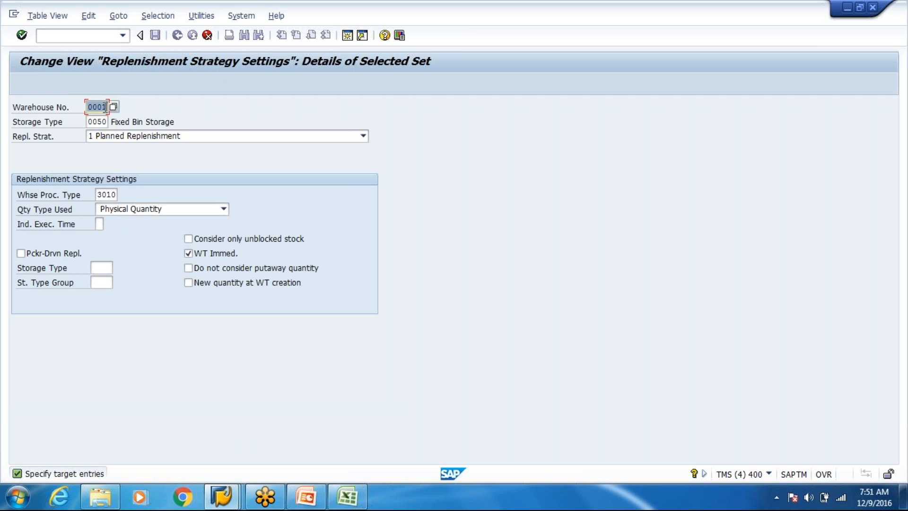
{"action": "type", "text": "Wh80"}
{"action": "key", "text": "Tab"}
{"action": "type", "text": "8005"}
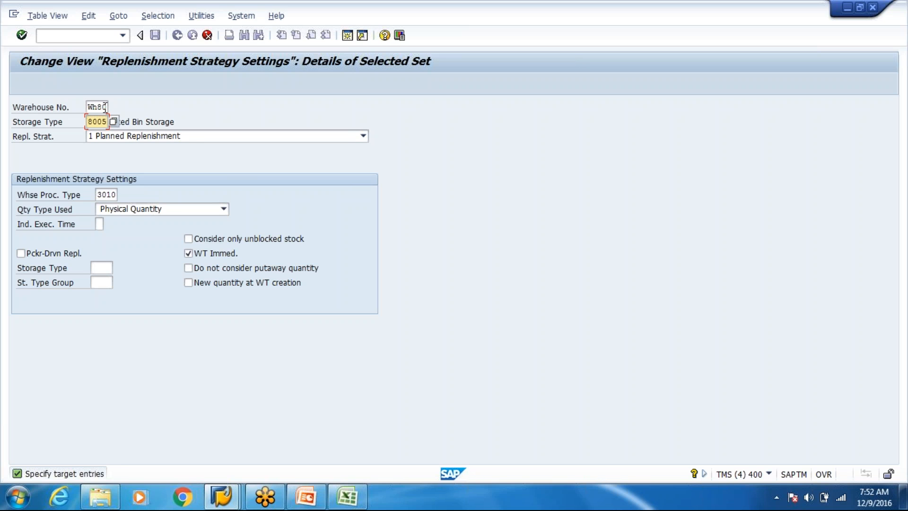
{"action": "key", "text": "Tab"}
{"action": "key", "text": "Tab"}
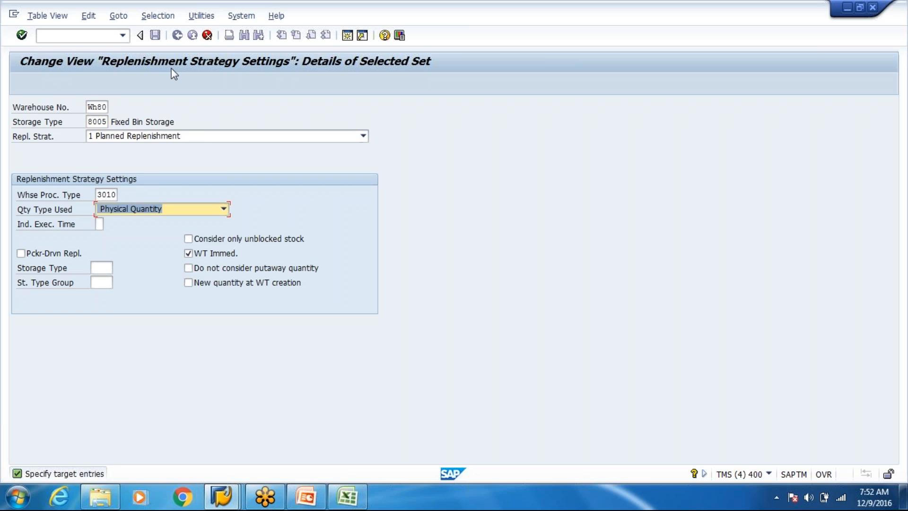
{"action": "key", "text": "Return"}
- Assign the Order-Related Replenishment copy to warehouse WH80 and storage type 8005
{"action": "key", "text": "F6"}
{"action": "type", "text": "Wh80"}
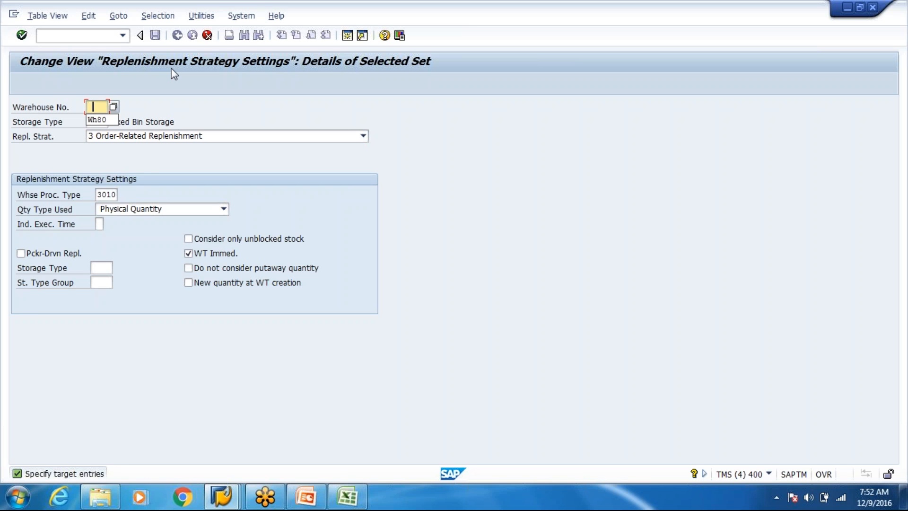
{"action": "key", "text": "Tab"}
{"action": "key", "text": "BackSpace"}
{"action": "key", "text": "BackSpace"}
{"action": "key", "text": "BackSpace"}
{"action": "key", "text": "BackSpace"}
{"action": "type", "text": "8005"}
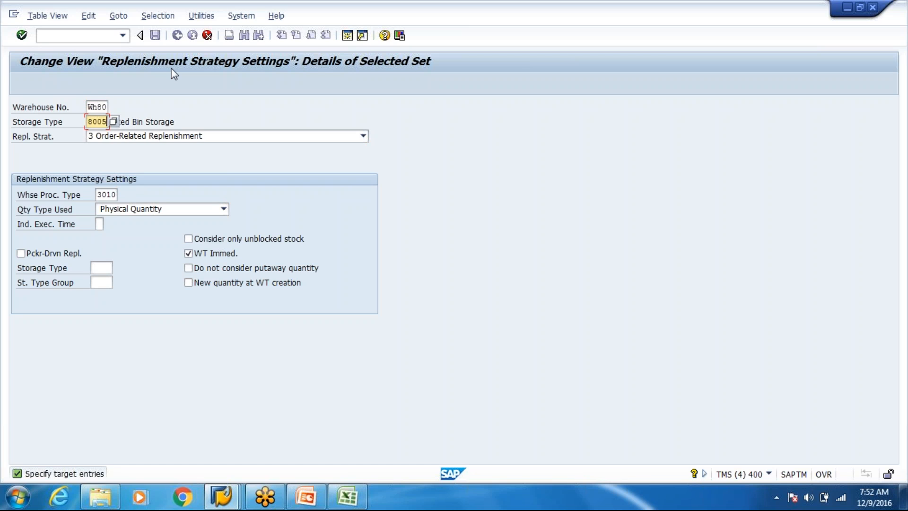
{"action": "key", "text": "Return"}
- Try to copy the Crate Part Replenishment entry to WH80 with storage type 1000, and discard that copy
{"action": "type", "text": "Wh80"}
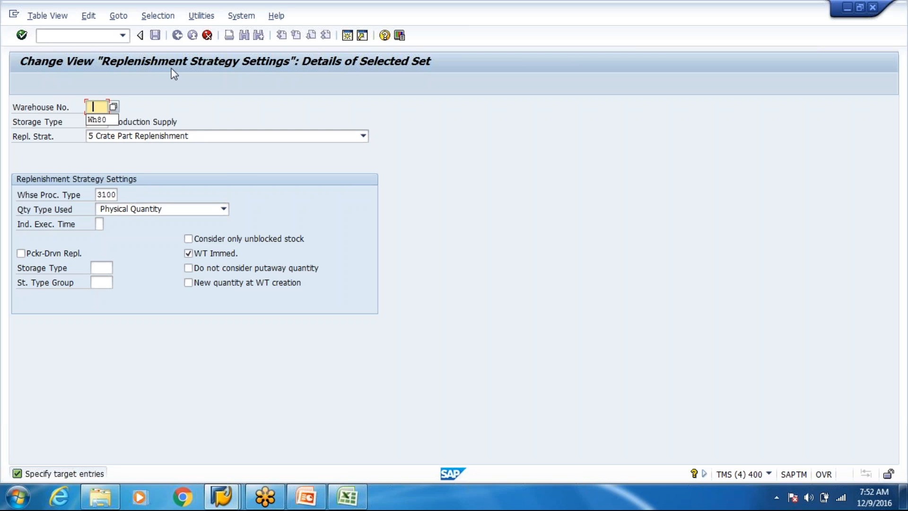
{"action": "key", "text": "Tab"}
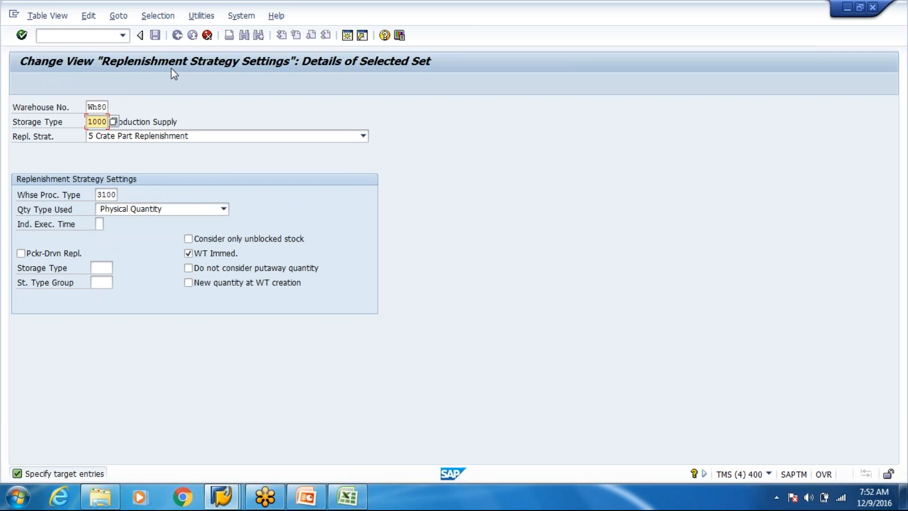
{"action": "key", "text": "Return"}
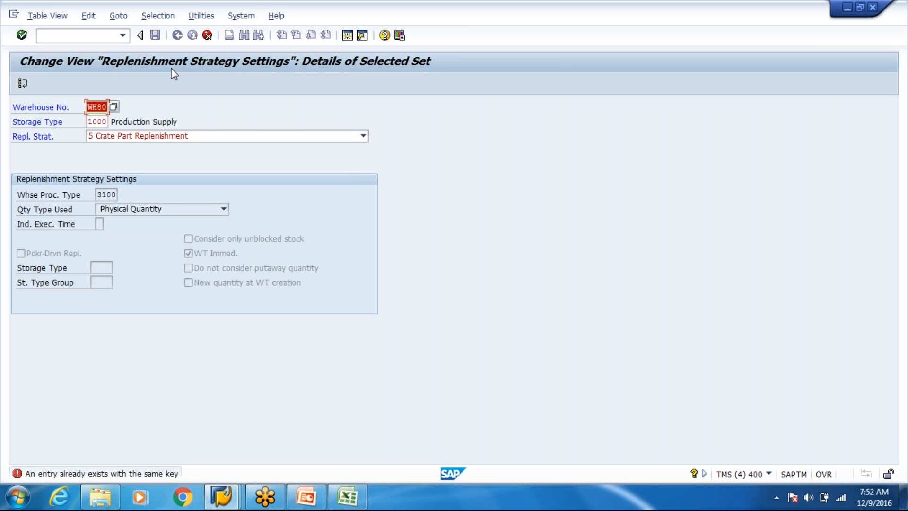
{"action": "left_click", "coordinate": [207, 37]}
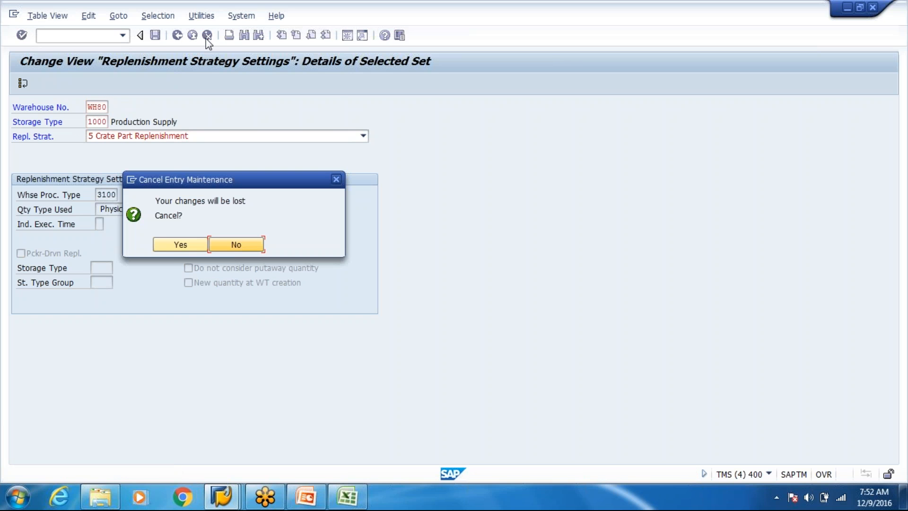
{"action": "left_click", "coordinate": [179, 245]}
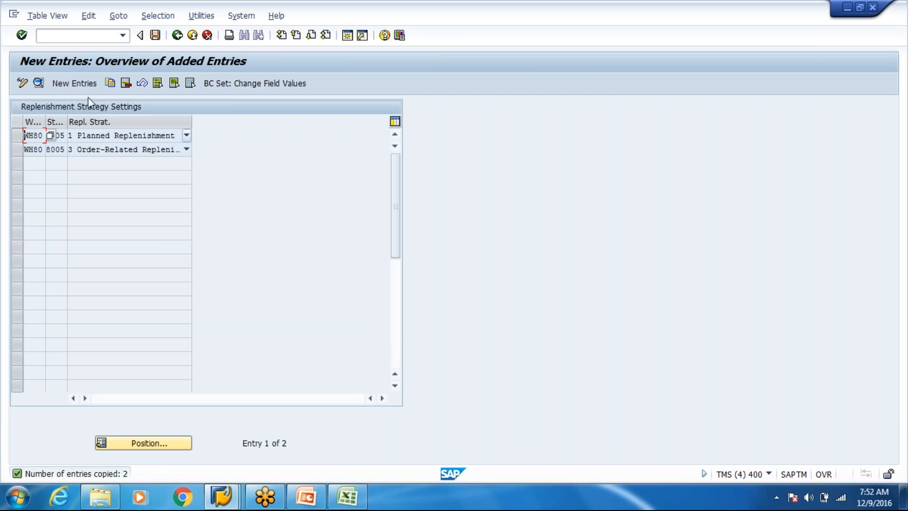
- Start a new replenishment strategy entry for warehouse WH80, storage type 8005, with strategy 2 Automatic Replenishment
{"action": "left_click", "coordinate": [21, 134]}
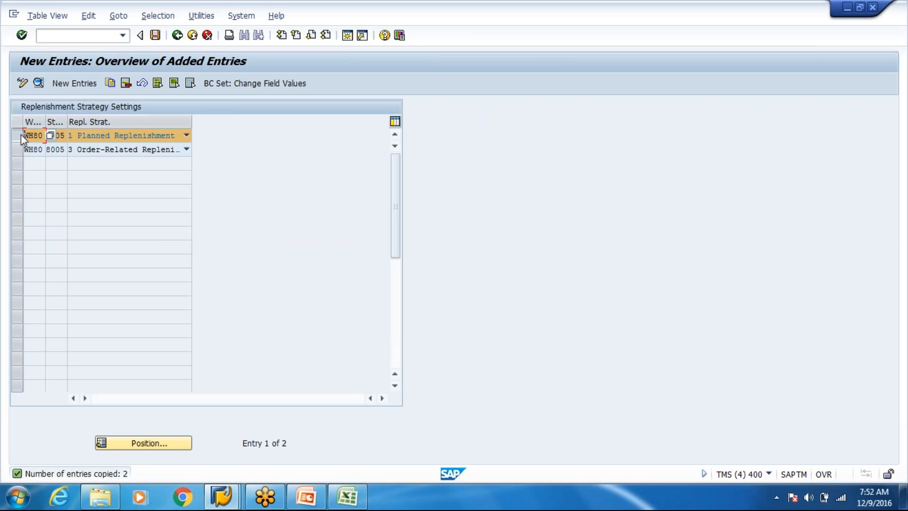
{"action": "left_click", "coordinate": [83, 84]}
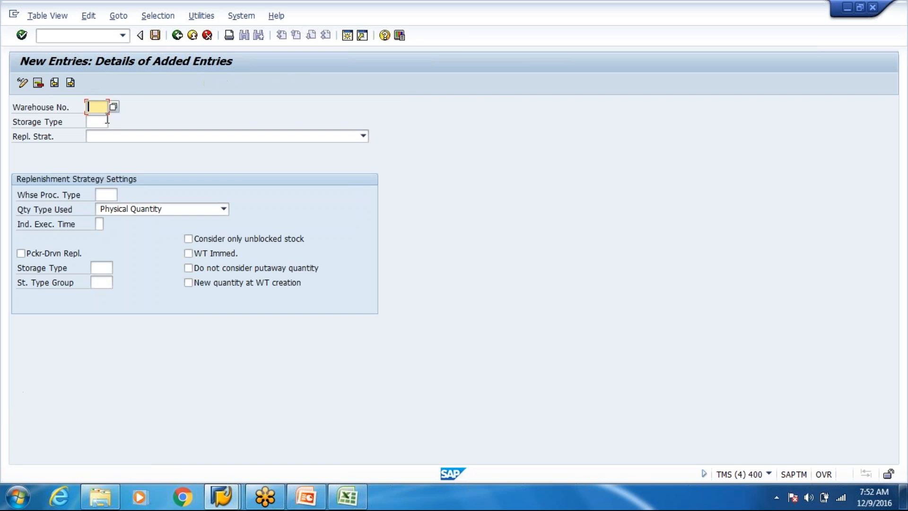
{"action": "key", "text": "Tab"}
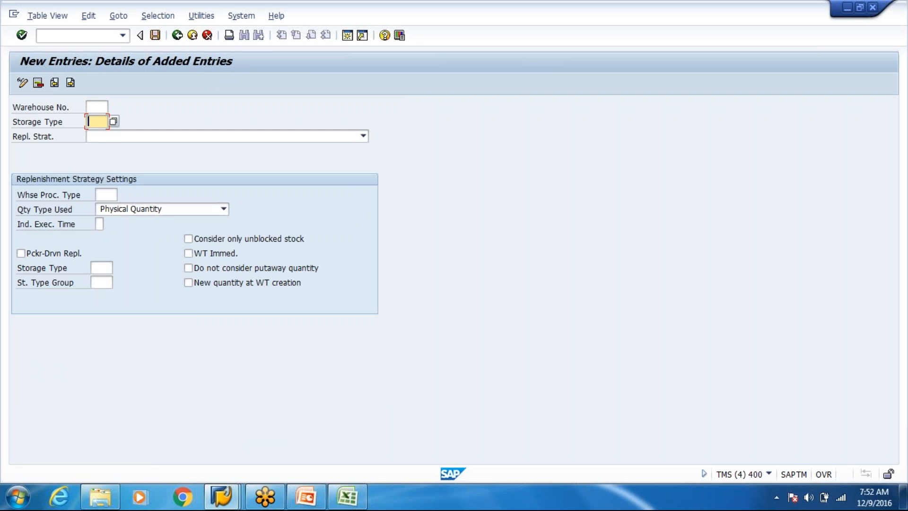
{"action": "left_click", "coordinate": [97, 109]}
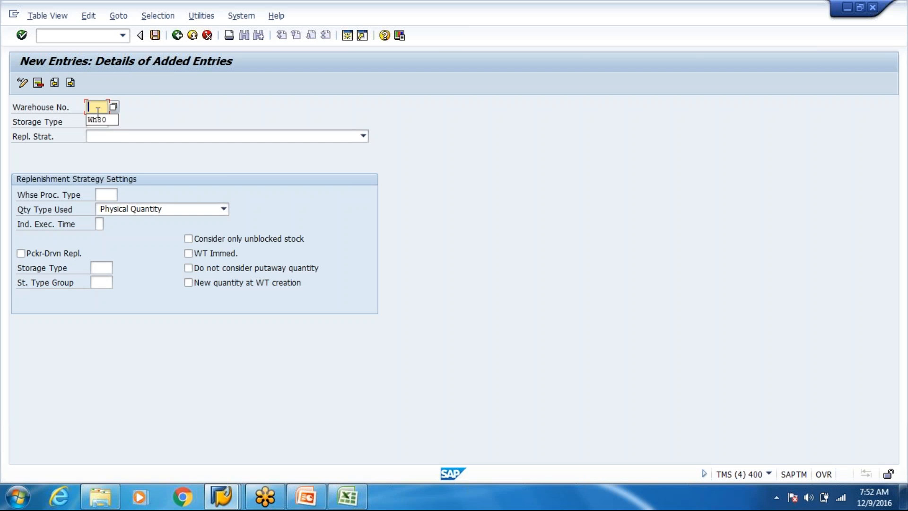
{"action": "left_click", "coordinate": [97, 120]}
{"action": "left_click", "coordinate": [96, 135]}
{"action": "left_click", "coordinate": [96, 140]}
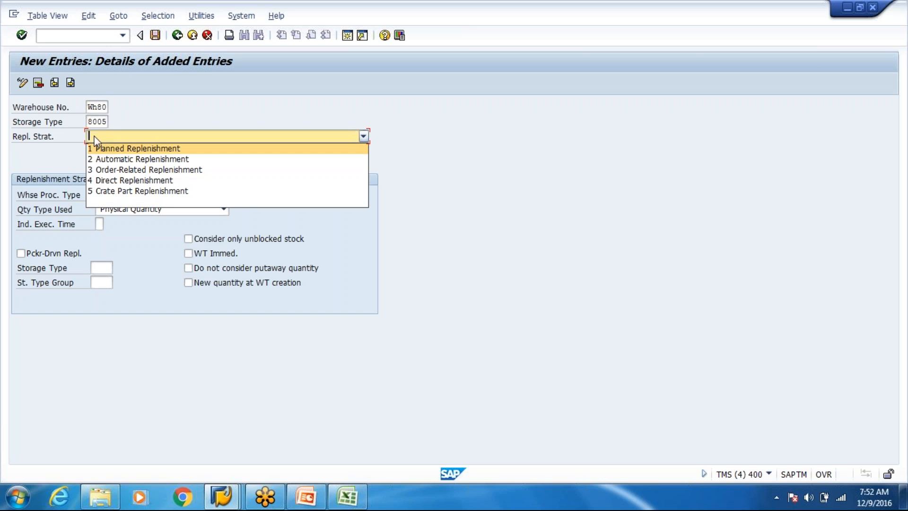
{"action": "left_click", "coordinate": [100, 160]}
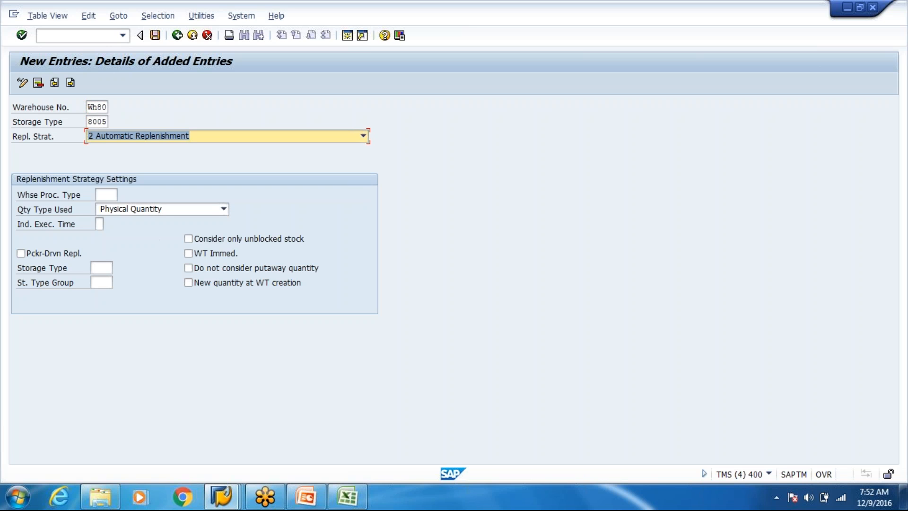
- Set warehouse process type 3010 and enable WT Immed. for the automatic replenishment entry, then save it and return to the overview
{"action": "left_click", "coordinate": [105, 194]}
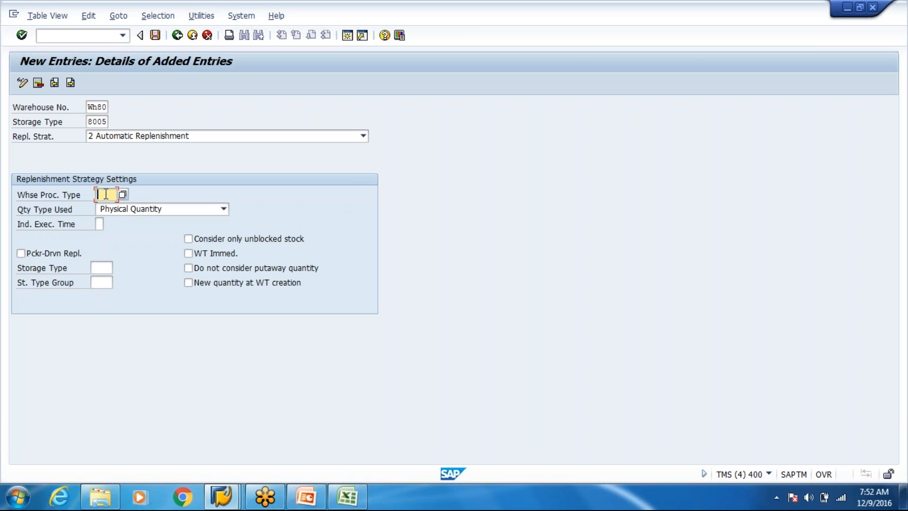
{"action": "type", "text": "3010"}
{"action": "left_click", "coordinate": [189, 254]}
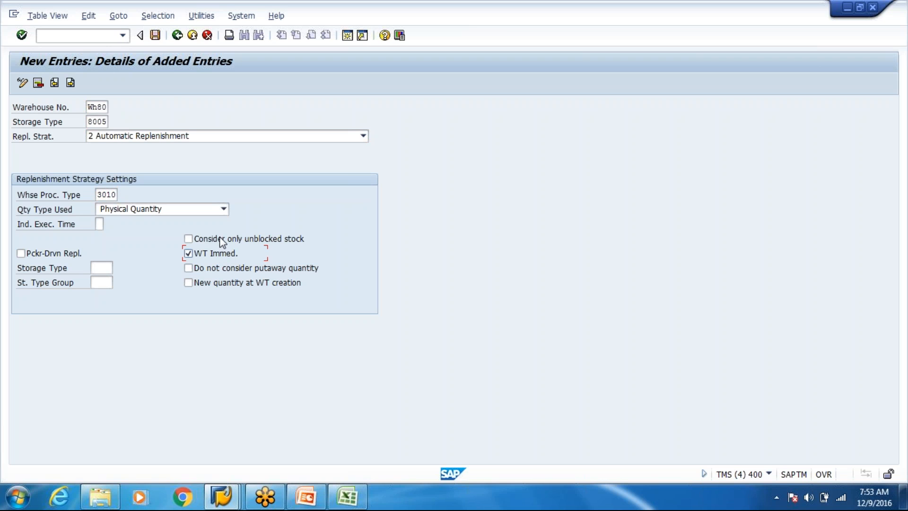
{"action": "left_click", "coordinate": [157, 38]}
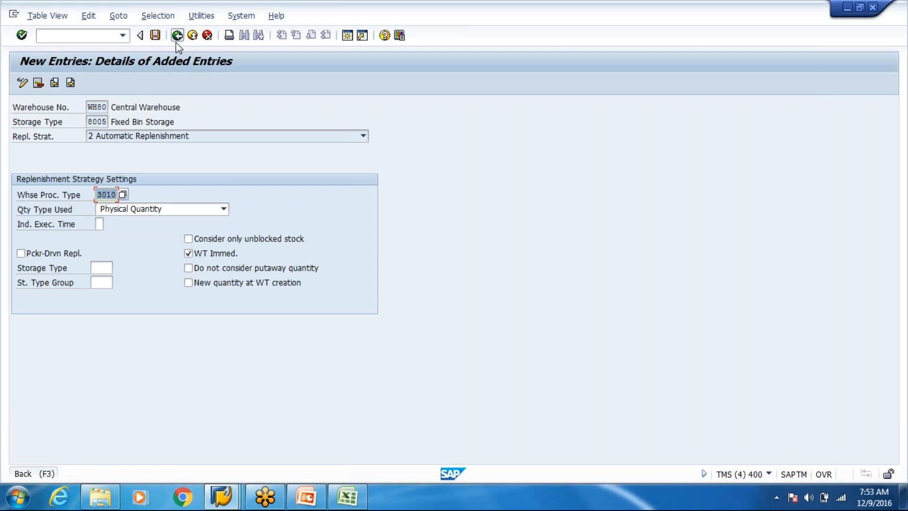
{"action": "left_click", "coordinate": [177, 36]}
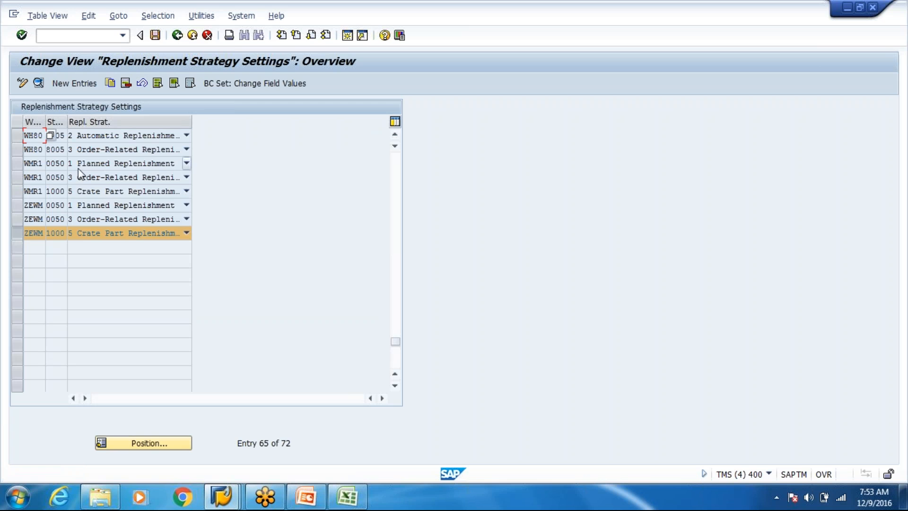
- Review the WH80 storage type 8005 entries and the available replenishment strategy options, and clear the stray ZEWM row selection
{"action": "left_click", "coordinate": [77, 189]}
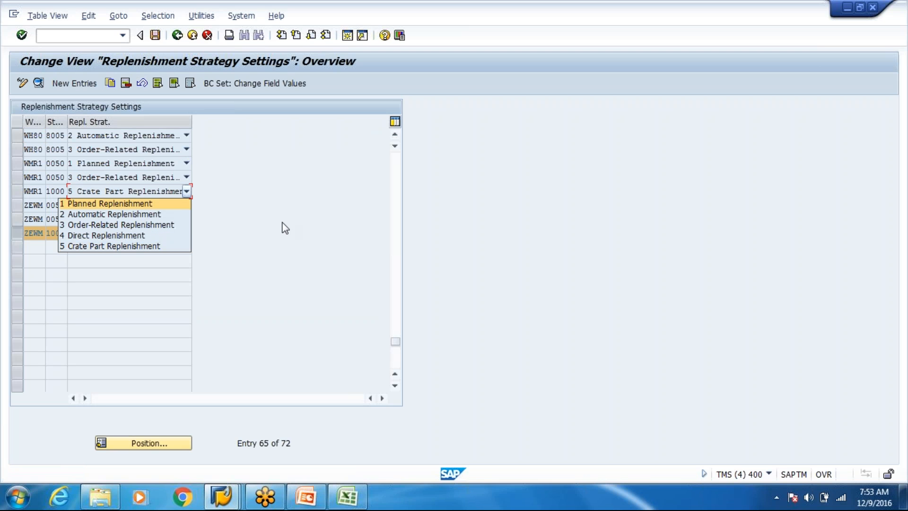
{"action": "left_click", "coordinate": [395, 135]}
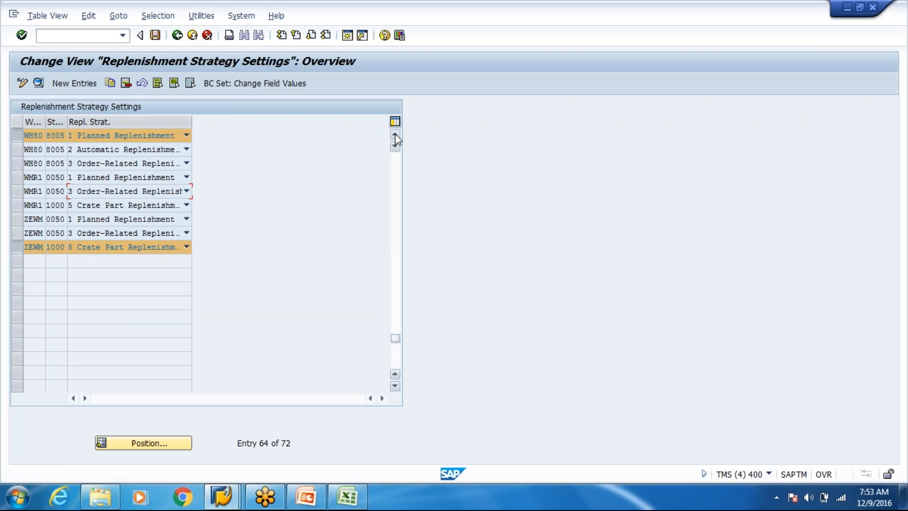
{"action": "left_click", "coordinate": [137, 164]}
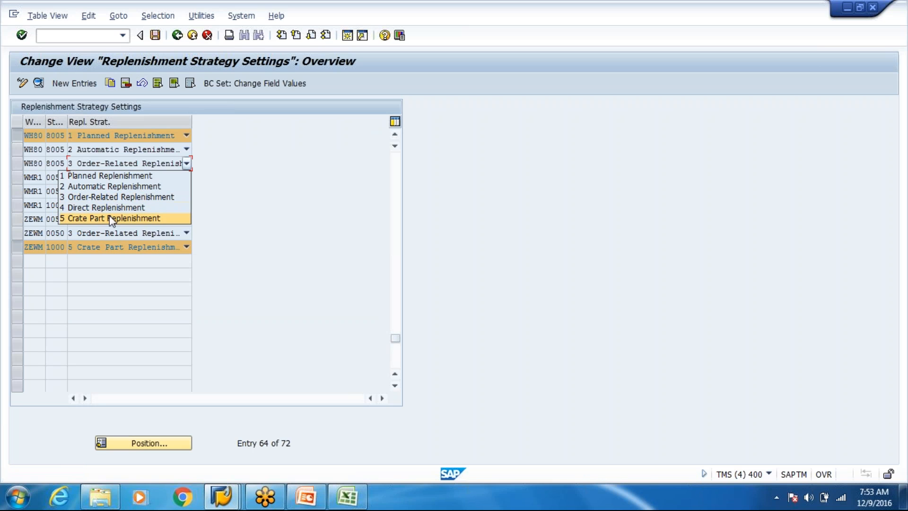
{"action": "left_click", "coordinate": [21, 246]}
{"action": "left_click", "coordinate": [16, 246]}
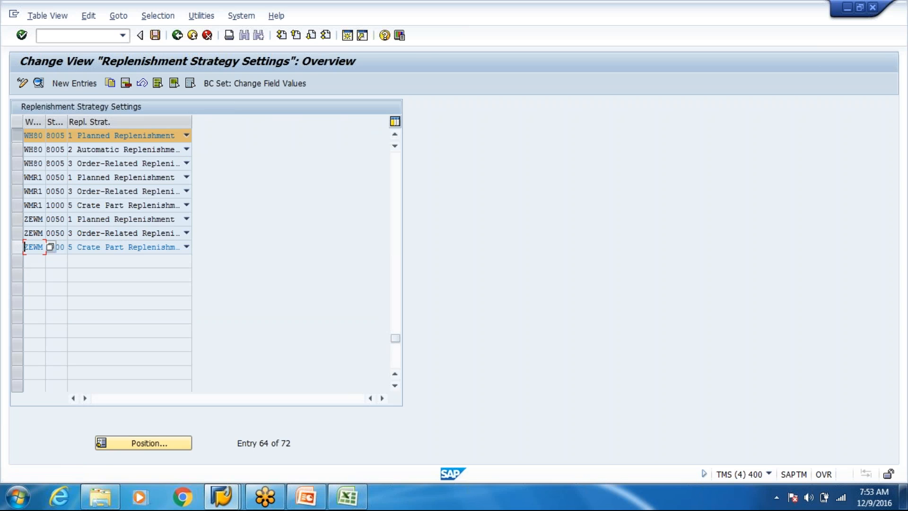
- Copy the selected Crate Part Replenishment entry to warehouse WH80, storage type 8005, with strategy 4 Direct Replenishment, and skip the remaining copy
{"action": "left_click", "coordinate": [110, 84]}
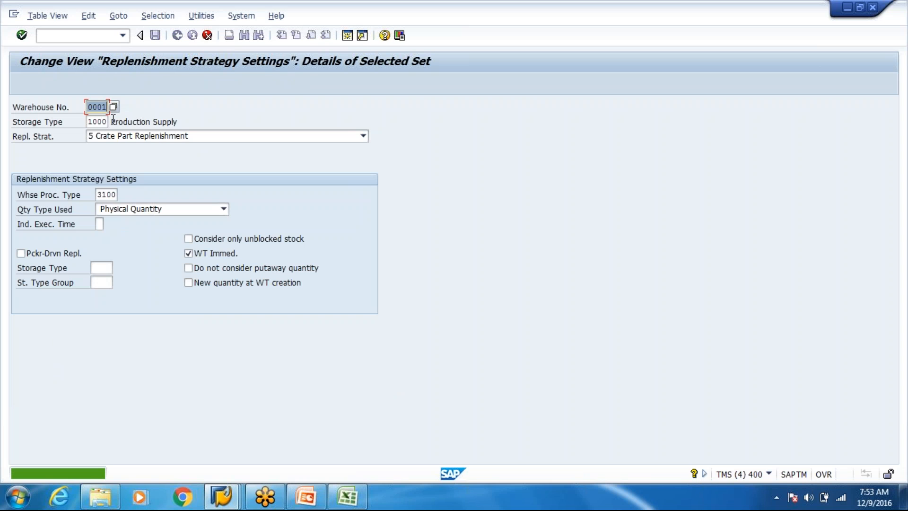
{"action": "left_click", "coordinate": [109, 138]}
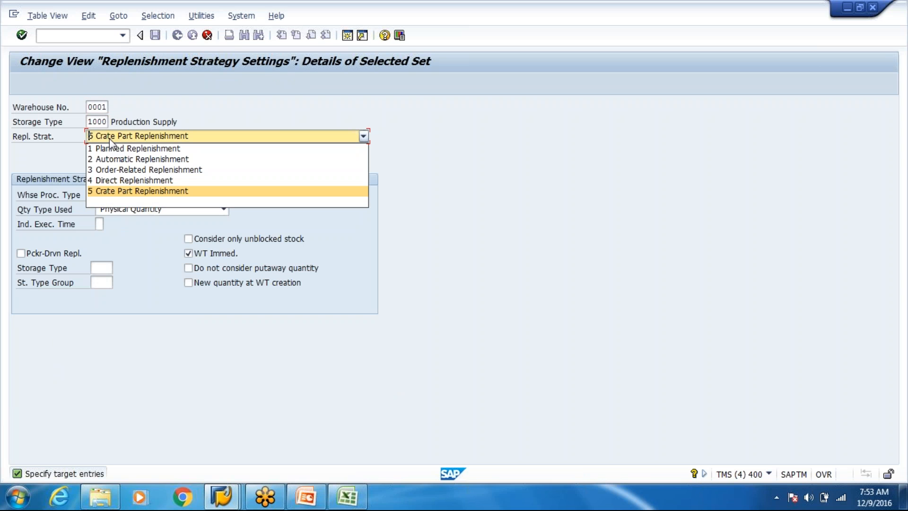
{"action": "left_click", "coordinate": [107, 181]}
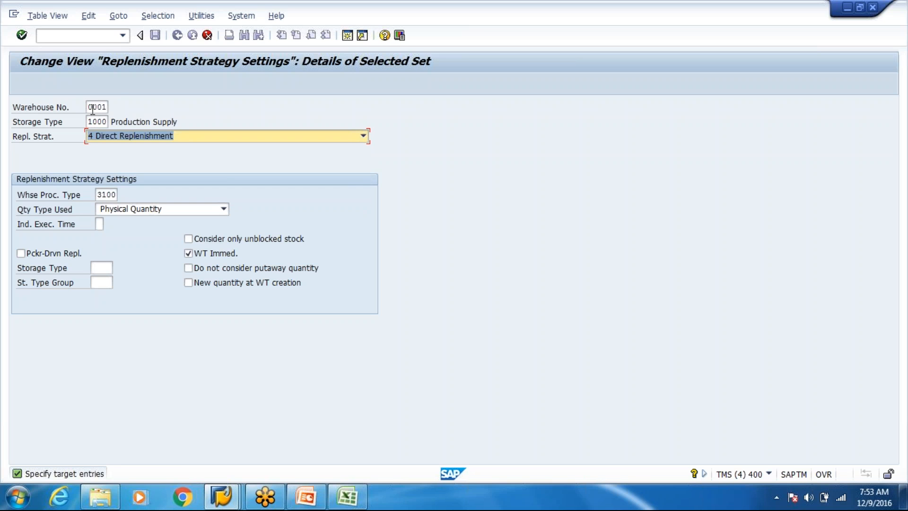
{"action": "left_click", "coordinate": [90, 122]}
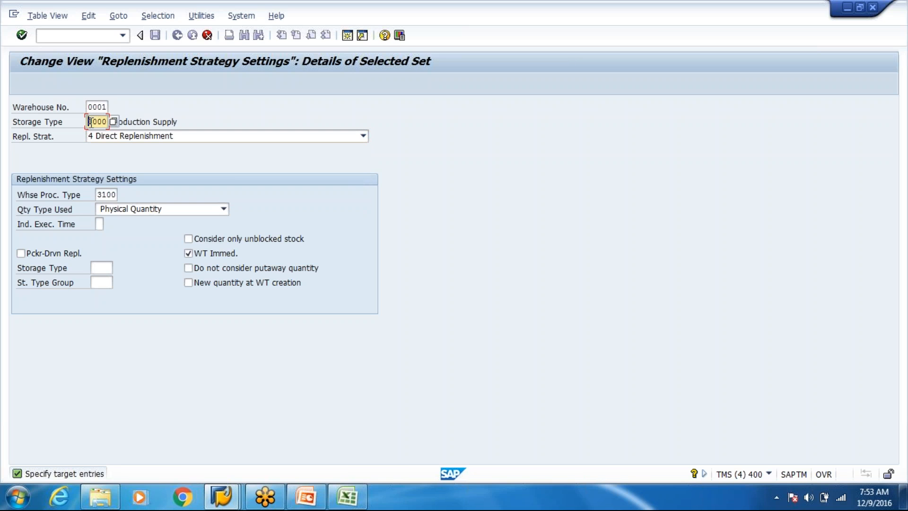
{"action": "type", "text": "3005"}
{"action": "key", "text": "Return"}
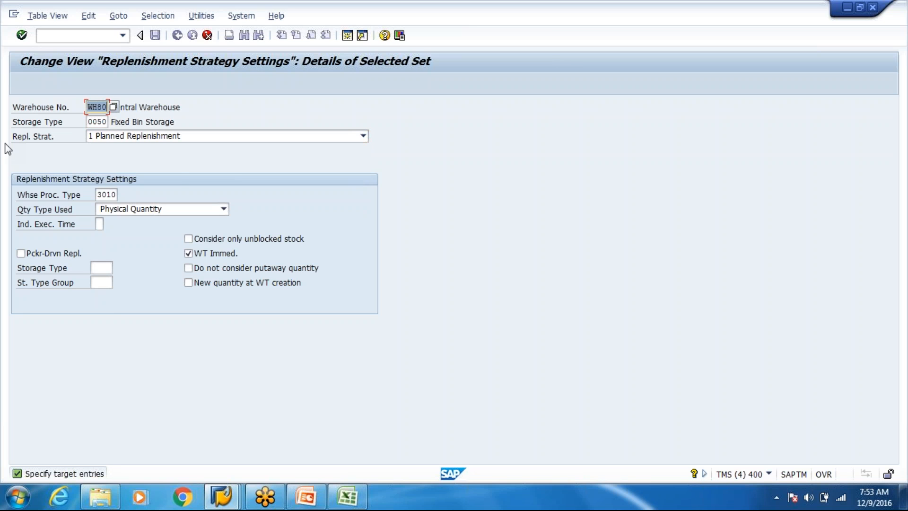
{"action": "left_click", "coordinate": [207, 37]}
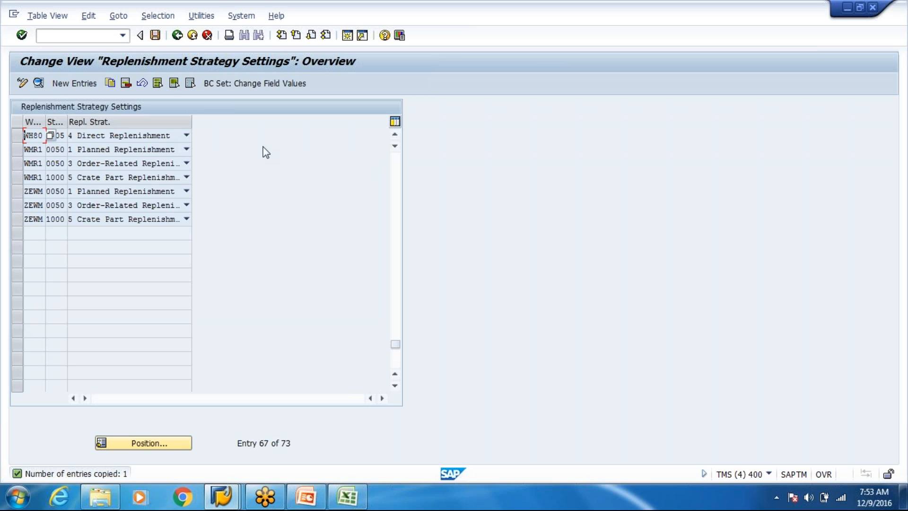
- Check the WH80 storage type 8005 strategy entries, save the replenishment strategy settings, and return to the IMG structure
{"action": "left_click", "coordinate": [398, 138]}
{"action": "left_click", "coordinate": [398, 138]}
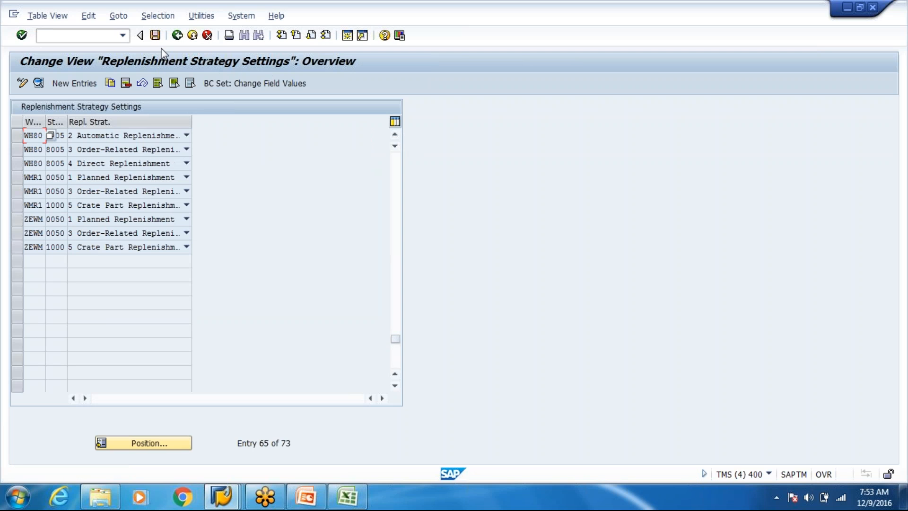
{"action": "left_click", "coordinate": [155, 38]}
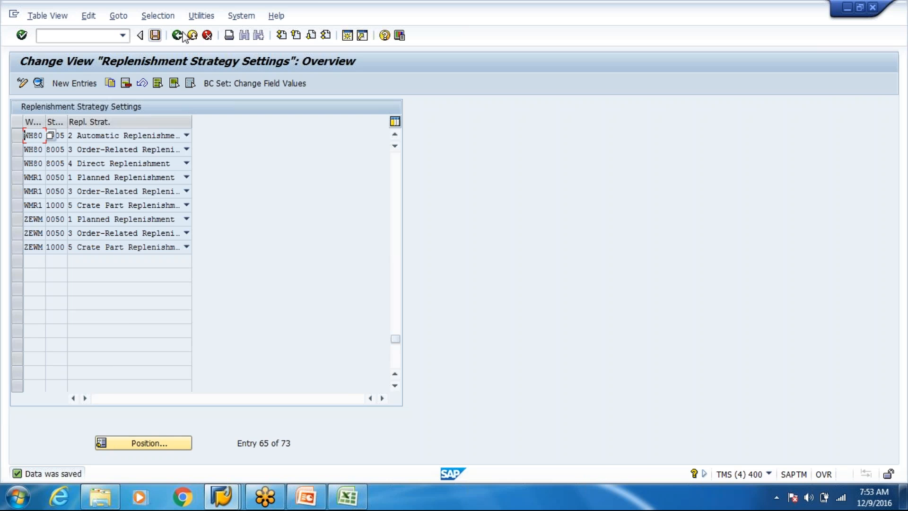
{"action": "left_click", "coordinate": [177, 37]}
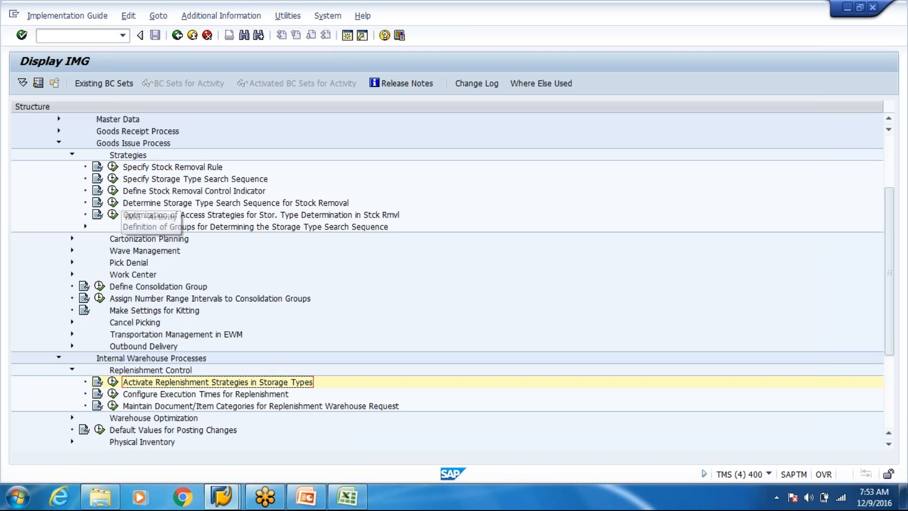
- In Determine Storage Type Search Sequence for Stock Removal, start a copy of the ACT1 entry with ZACT and process type 3010
{"action": "left_click", "coordinate": [115, 202]}
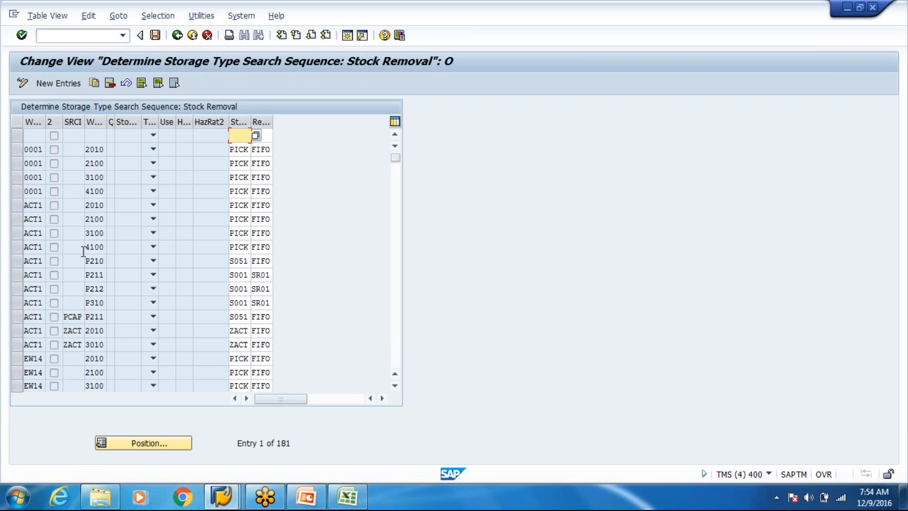
{"action": "left_click", "coordinate": [19, 344]}
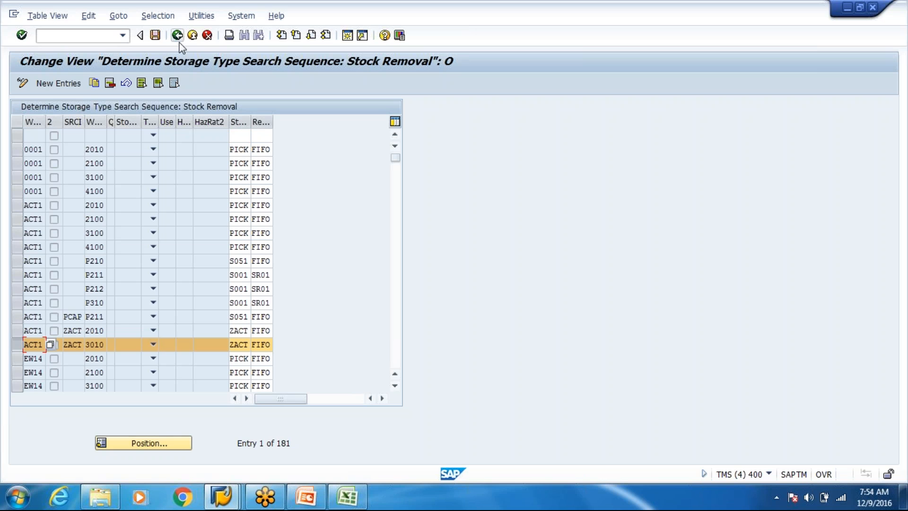
{"action": "left_click", "coordinate": [69, 83]}
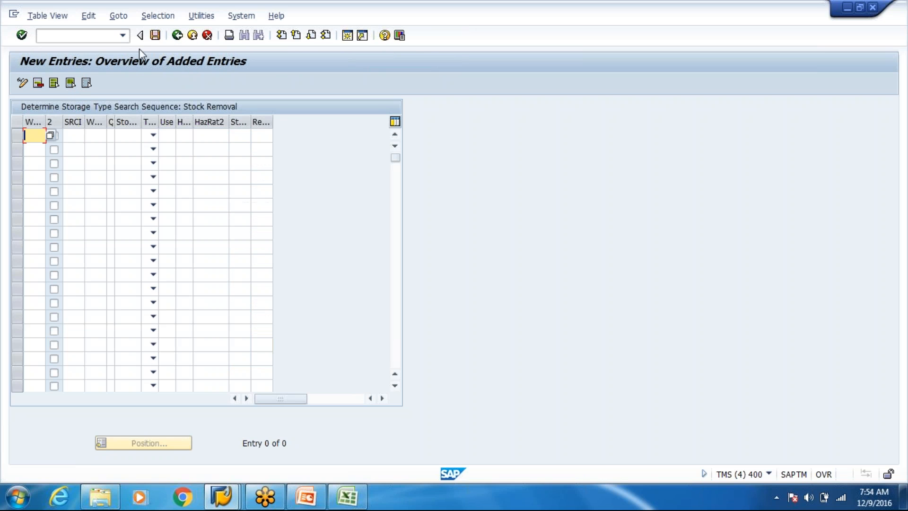
{"action": "left_click", "coordinate": [172, 40]}
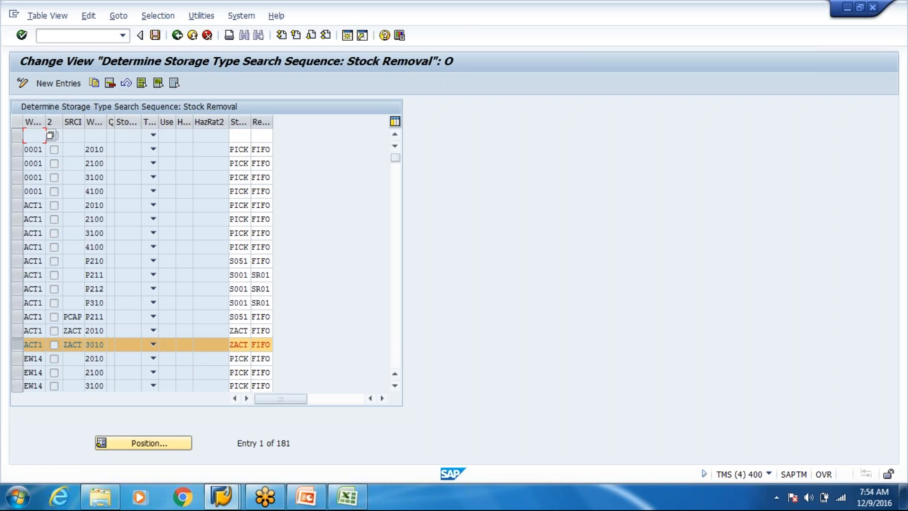
{"action": "left_click", "coordinate": [95, 84]}
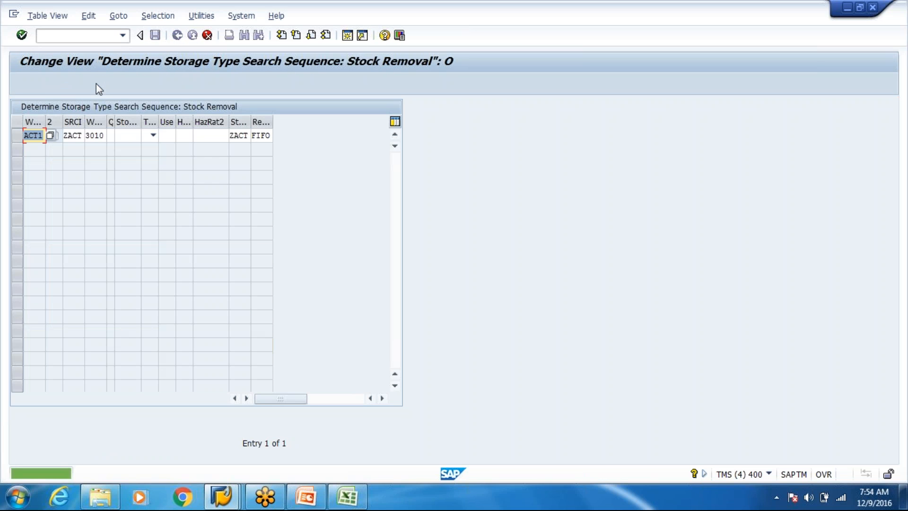
- Try to set the copied entry to warehouse WH80, stock removal control indicator 8005 and storage type search sequence 8001
{"action": "type", "text": "W"}
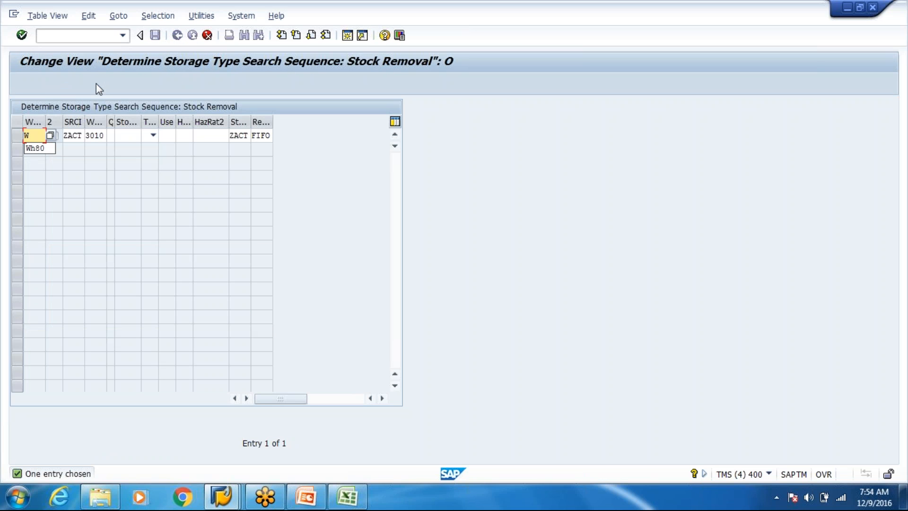
{"action": "type", "text": "H80"}
{"action": "key", "text": "Tab"}
{"action": "key", "text": "Tab"}
{"action": "type", "text": "8005"}
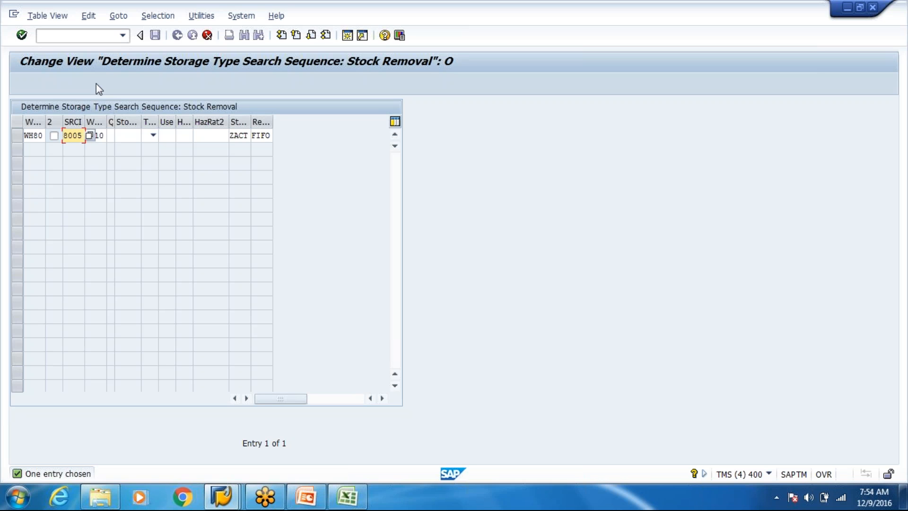
{"action": "key", "text": "Tab"}
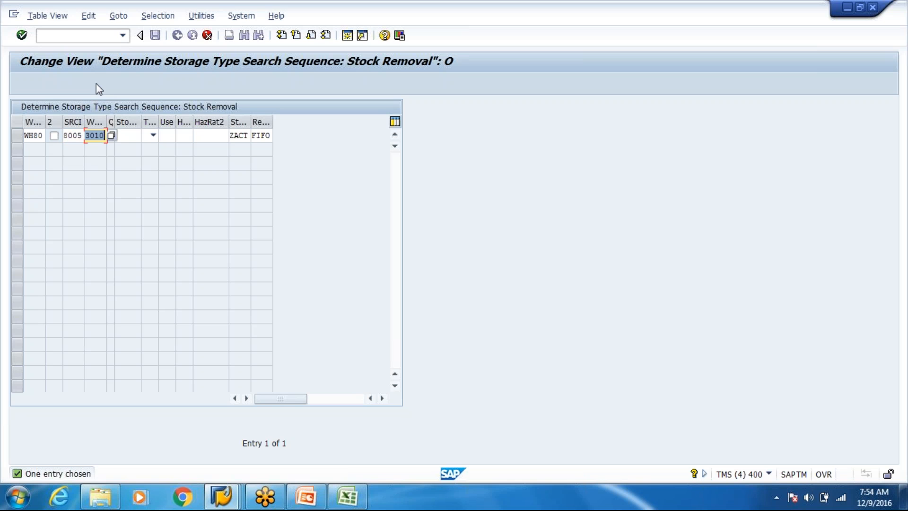
{"action": "key", "text": "Tab"}
{"action": "key", "text": "Tab"}
{"action": "key", "text": "Tab"}
{"action": "key", "text": "Tab"}
{"action": "key", "text": "Tab"}
{"action": "key", "text": "Tab"}
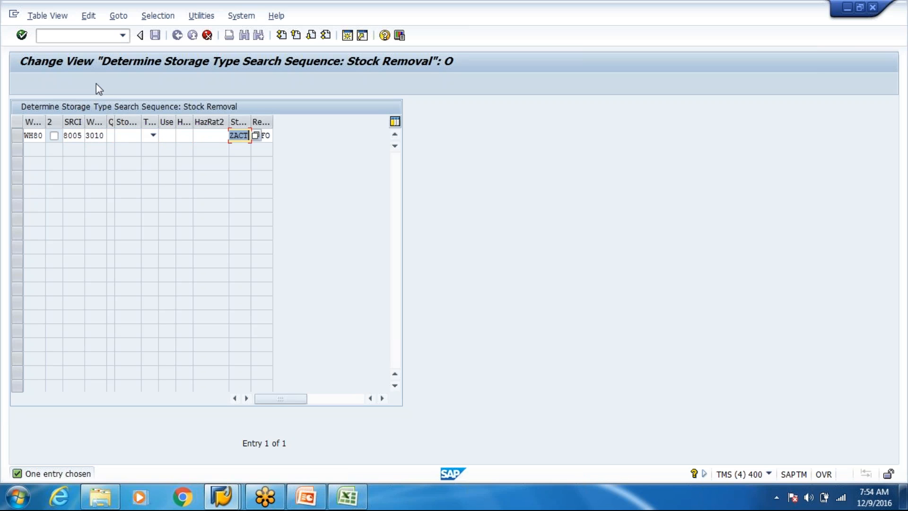
{"action": "type", "text": "8001"}
{"action": "key", "text": "Return"}
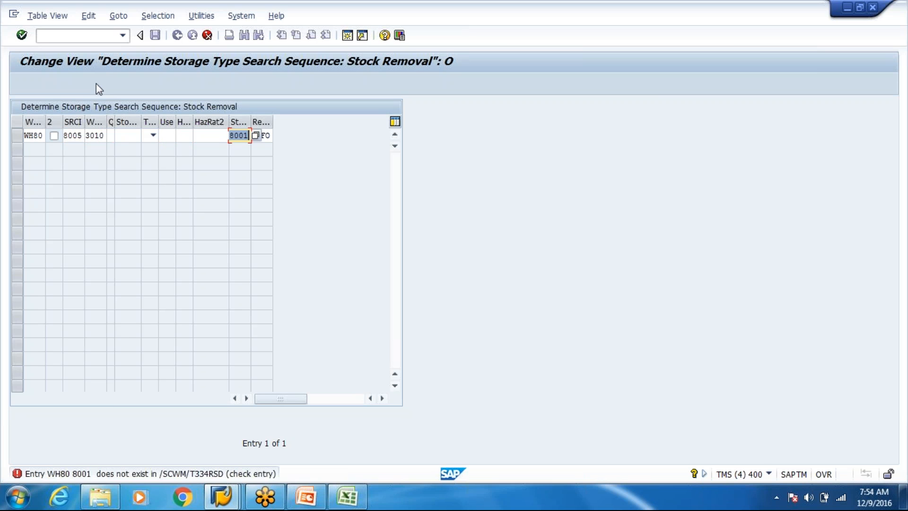
- Discard the copied stock removal determination entry and return to the IMG structure
{"action": "left_click", "coordinate": [207, 36]}
{"action": "key", "text": "Return"}
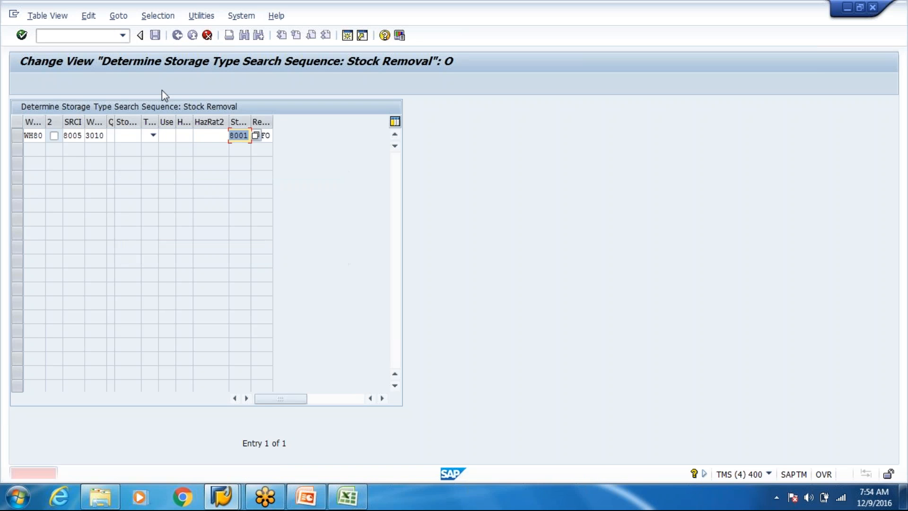
{"action": "left_click", "coordinate": [207, 36]}
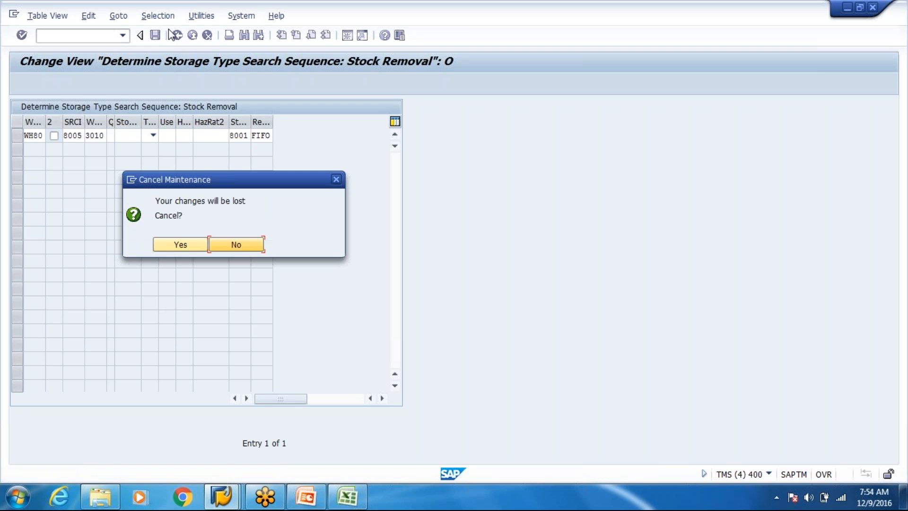
{"action": "left_click", "coordinate": [169, 245]}
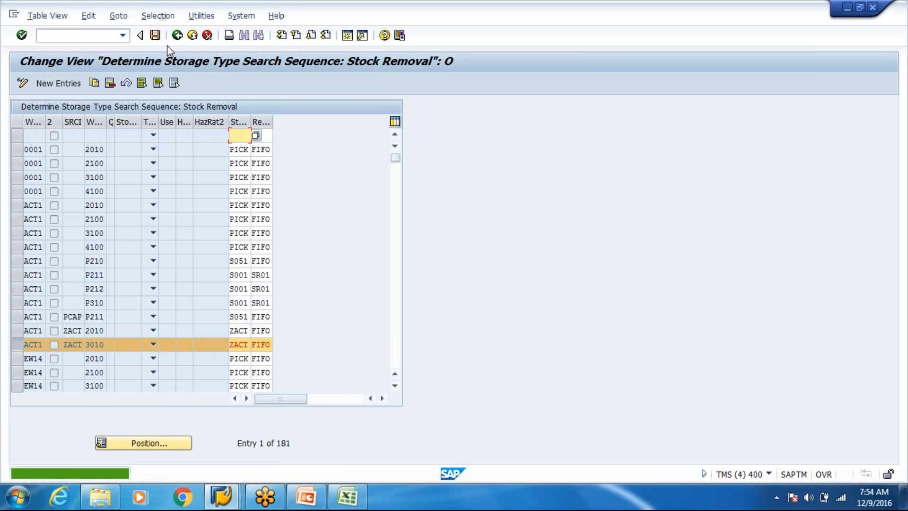
{"action": "left_click", "coordinate": [176, 37]}
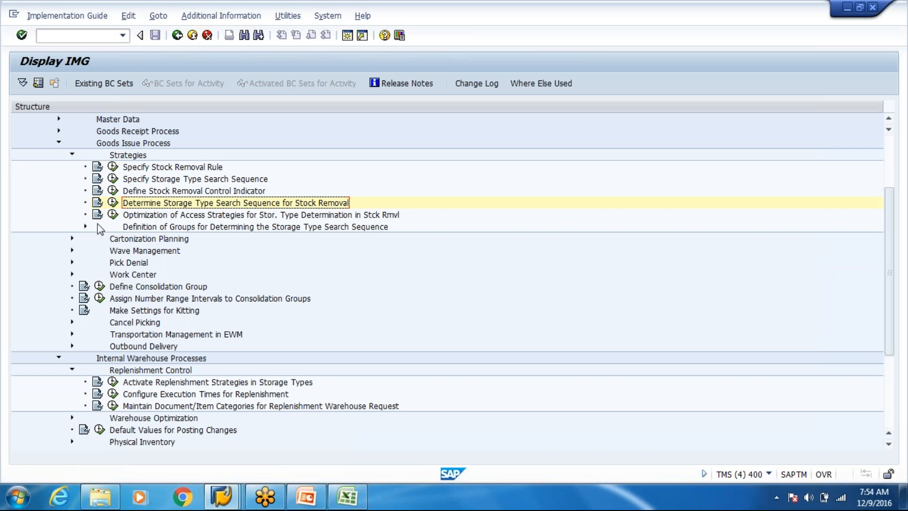
- In Specify Storage Type Search Sequence, copy the ACT1 ZACT definition to warehouse WH80 as search sequence 8001
{"action": "left_click", "coordinate": [113, 180]}
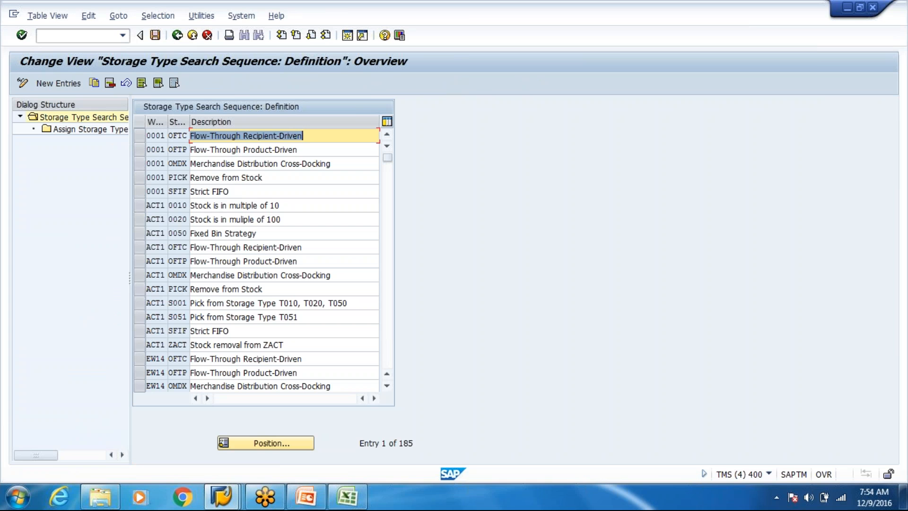
{"action": "left_click", "coordinate": [145, 345]}
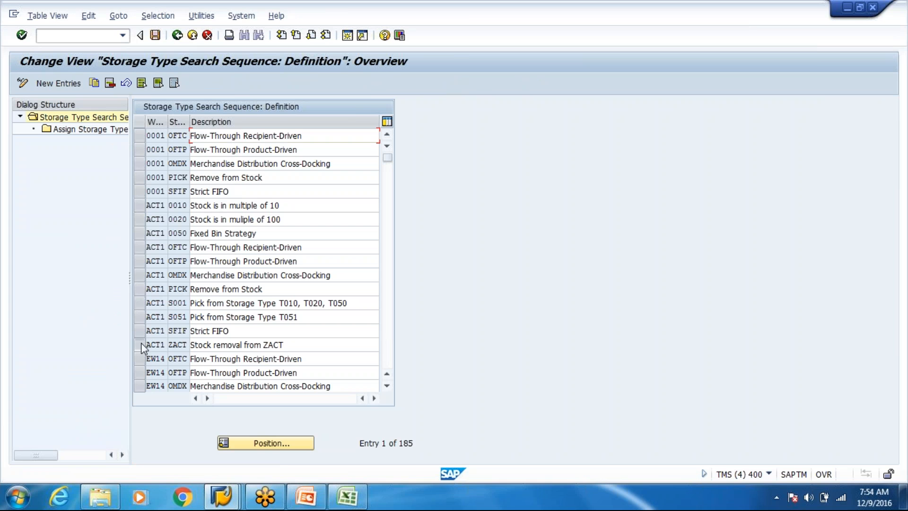
{"action": "left_click", "coordinate": [95, 84]}
{"action": "key", "text": "Delete"}
{"action": "key", "text": "Down"}
{"action": "key", "text": "Return"}
{"action": "key", "text": "Tab"}
{"action": "key", "text": "Delete"}
{"action": "type", "text": "8001"}
{"action": "key", "text": "Tab"}
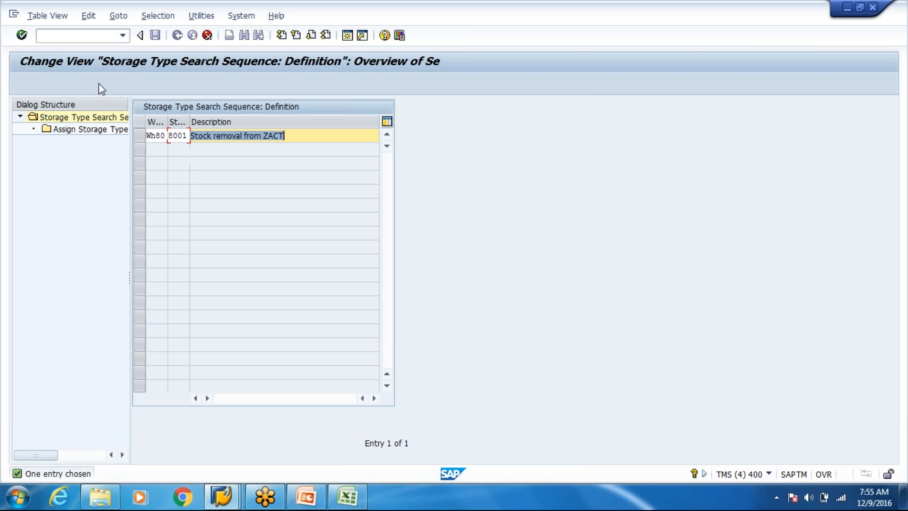
- Set the new sequence's description to "Stock removal from 8001" and confirm the copy together with its dependent entries
{"action": "key", "text": "End"}
{"action": "key", "text": "BackSpace"}
{"action": "key", "text": "BackSpace"}
{"action": "key", "text": "BackSpace"}
{"action": "key", "text": "BackSpace"}
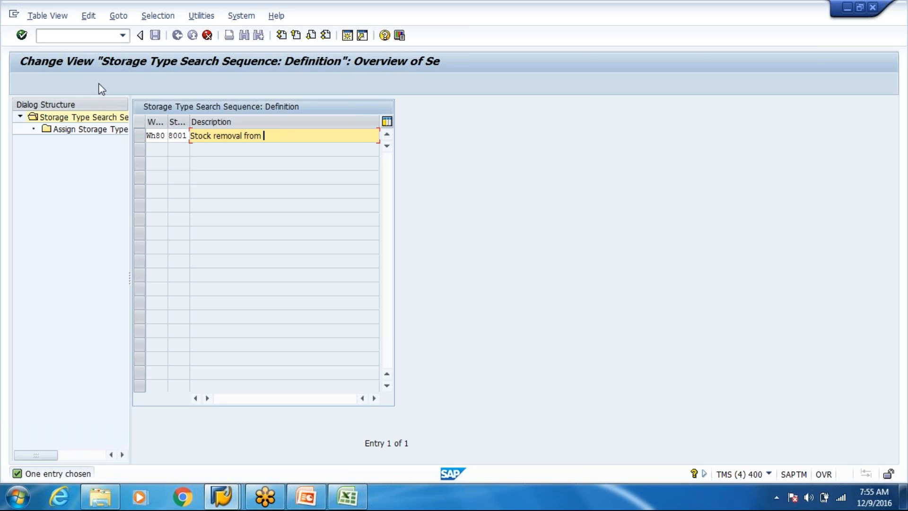
{"action": "type", "text": "8001"}
{"action": "key", "text": "Return"}
{"action": "key", "text": "Return"}
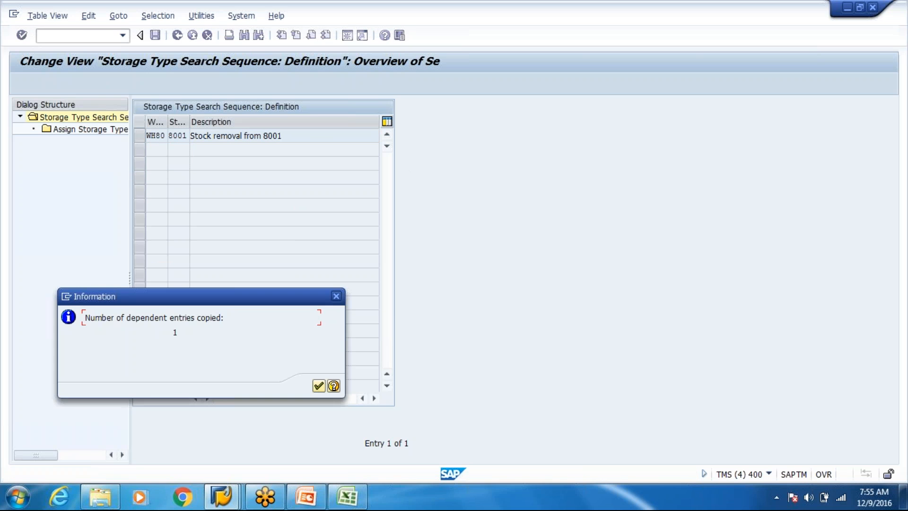
{"action": "key", "text": "Return"}
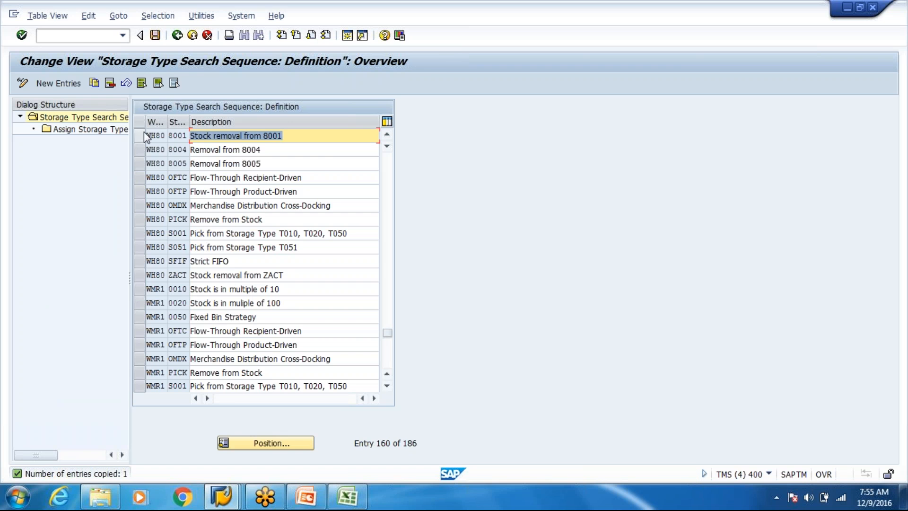
- Assign storage type 8001 to the WH80 search sequence 8001, save it, and return to the IMG structure
{"action": "double_click", "coordinate": [113, 132]}
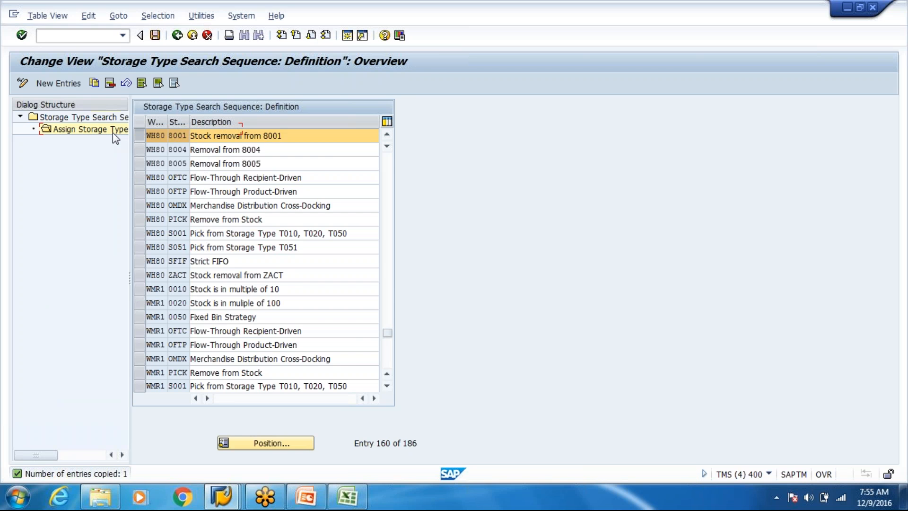
{"action": "type", "text": "800"}
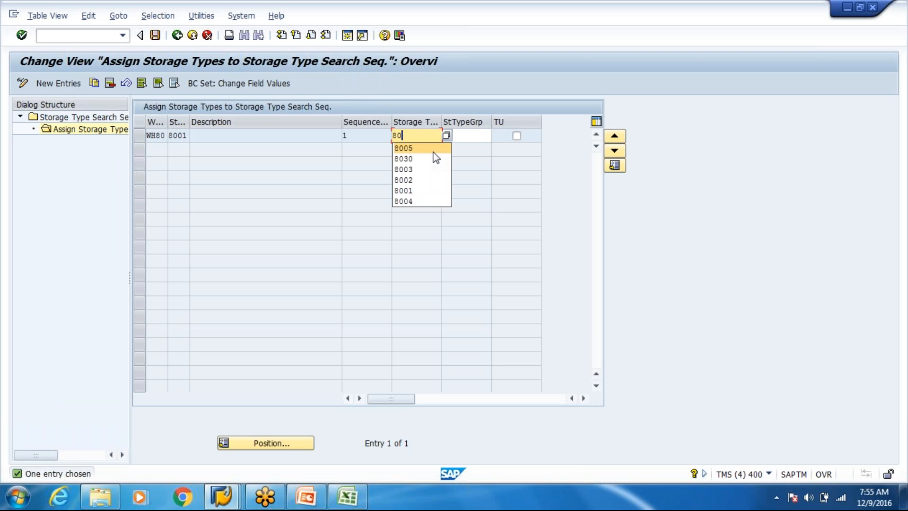
{"action": "type", "text": "1"}
{"action": "key", "text": "Return"}
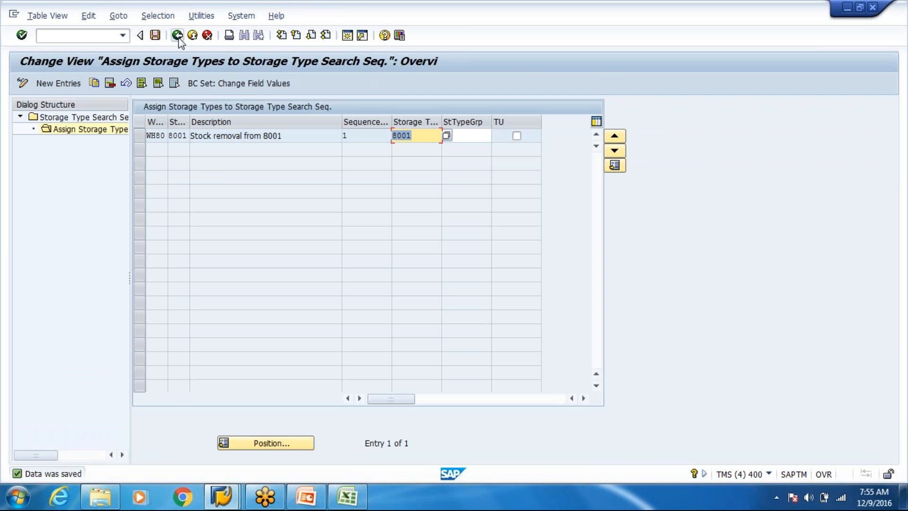
{"action": "left_click", "coordinate": [178, 36]}
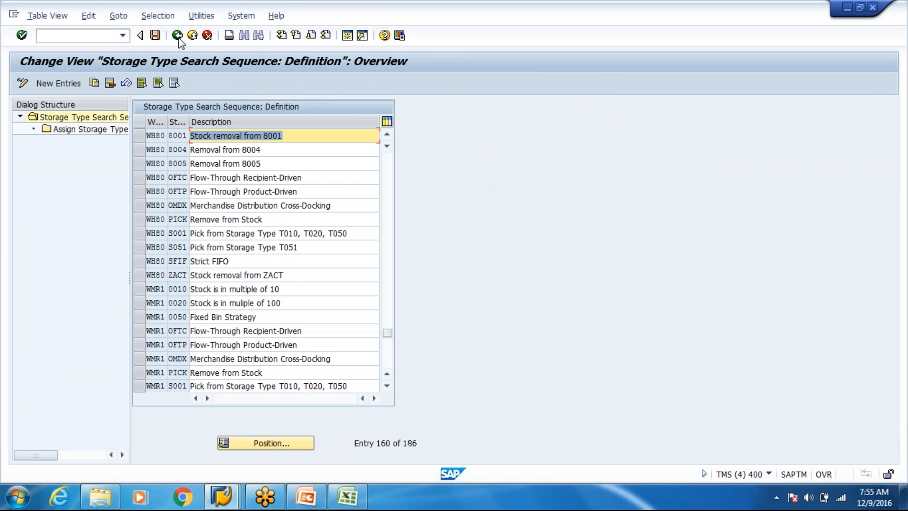
{"action": "left_click", "coordinate": [178, 36]}
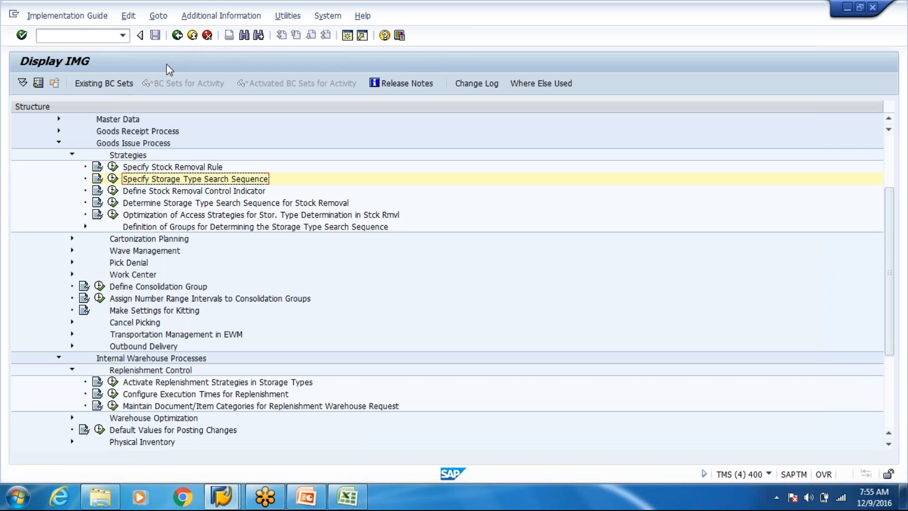
- In Determine Storage Type Search Sequence for Stock Removal, go to the WH80 entries and copy the one with control indicator 8005 and process type 2010
{"action": "left_click", "coordinate": [113, 202]}
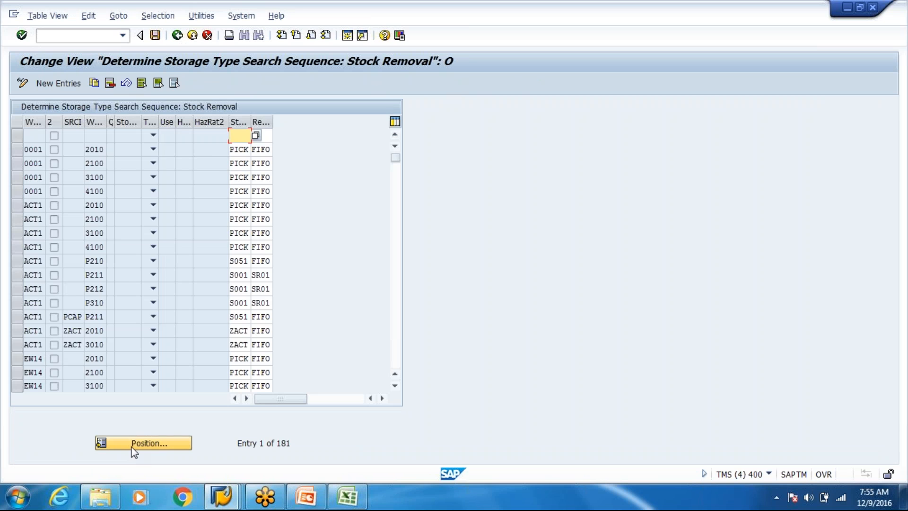
{"action": "left_click", "coordinate": [132, 448]}
{"action": "key", "text": "Down"}
{"action": "key", "text": "Down"}
{"action": "key", "text": "Return"}
{"action": "key", "text": "Return"}
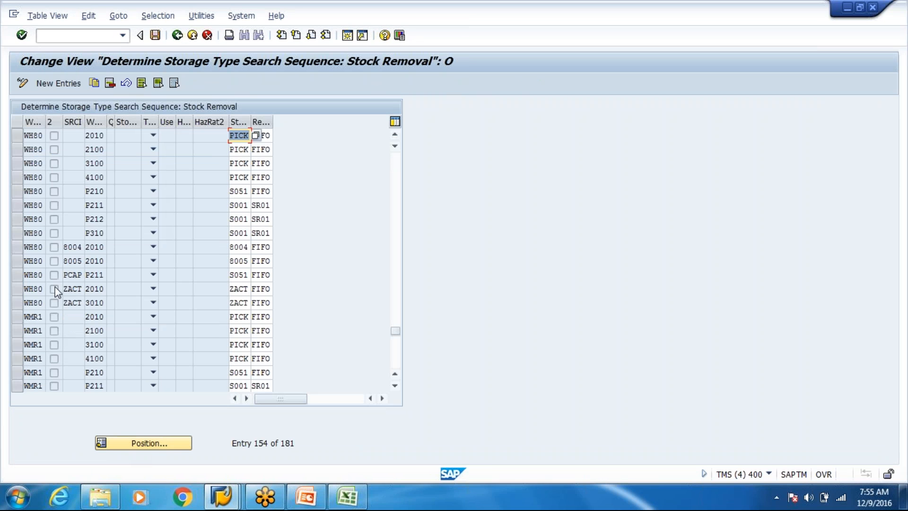
{"action": "left_click", "coordinate": [15, 248]}
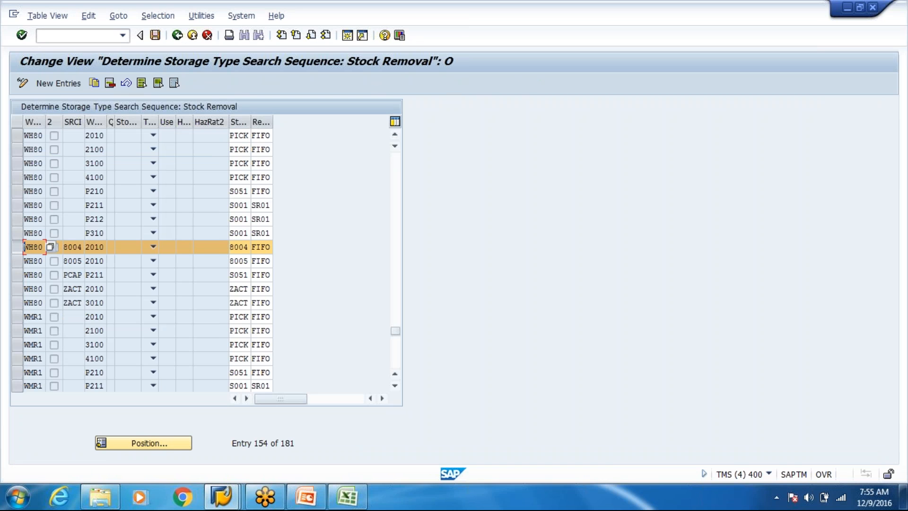
{"action": "left_click", "coordinate": [19, 251]}
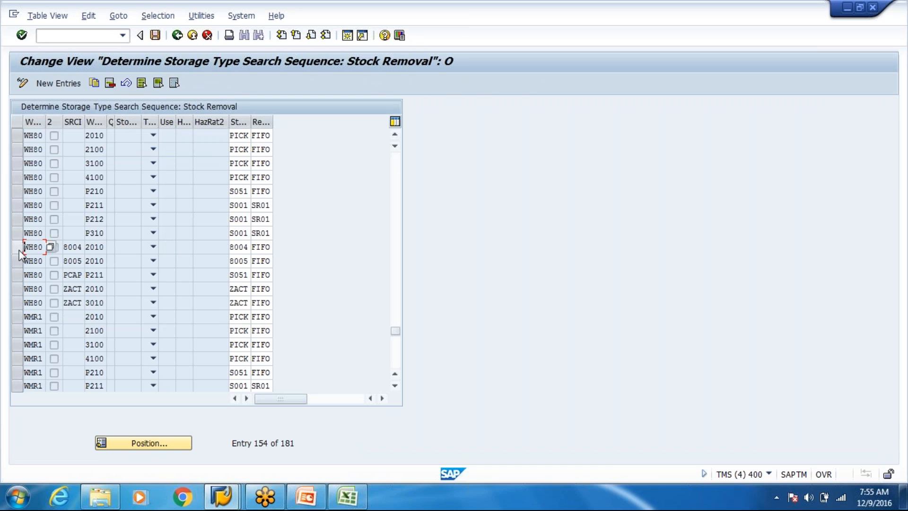
{"action": "left_click", "coordinate": [19, 262]}
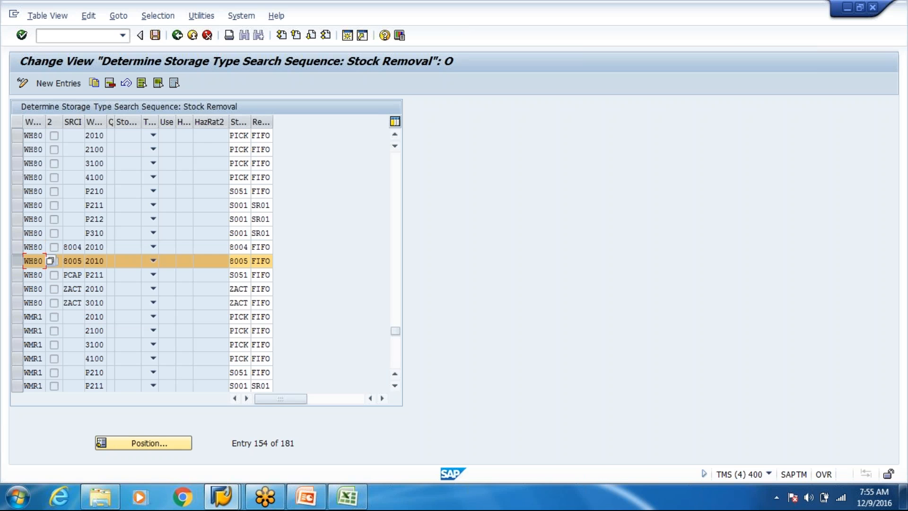
{"action": "left_click", "coordinate": [94, 84]}
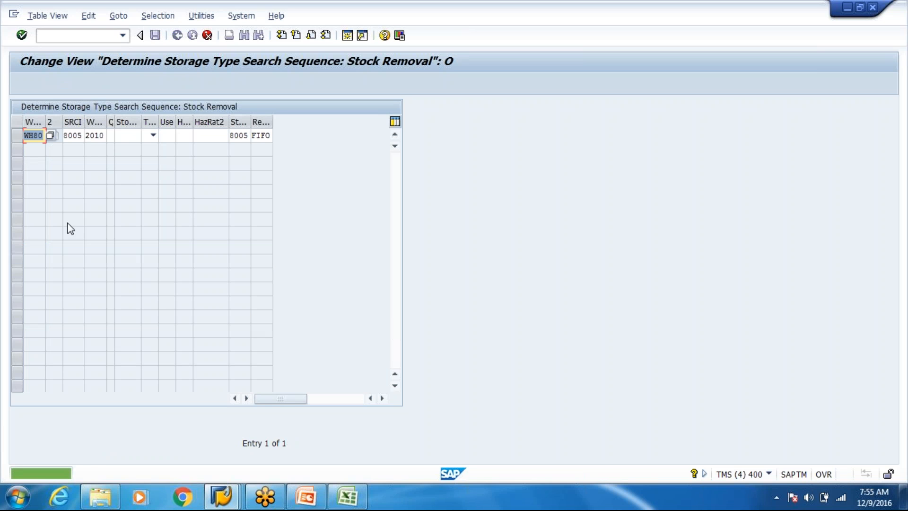
- Set the copied entry's warehouse process type to 3010 and its storage type search sequence to 8001
{"action": "left_click", "coordinate": [89, 135]}
{"action": "key", "text": "Delete"}
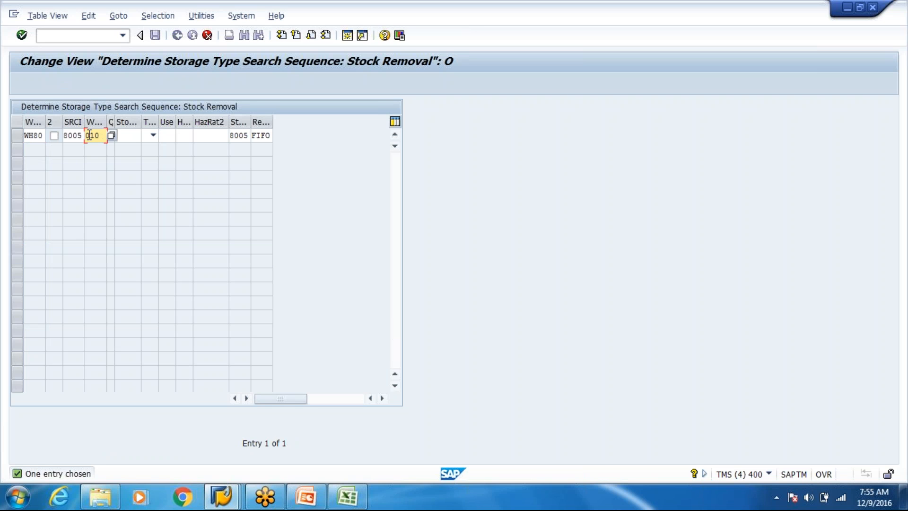
{"action": "type", "text": "3010"}
{"action": "key", "text": "Tab"}
{"action": "key", "text": "Tab"}
{"action": "key", "text": "Tab"}
{"action": "key", "text": "Tab"}
{"action": "key", "text": "Tab"}
{"action": "key", "text": "Tab"}
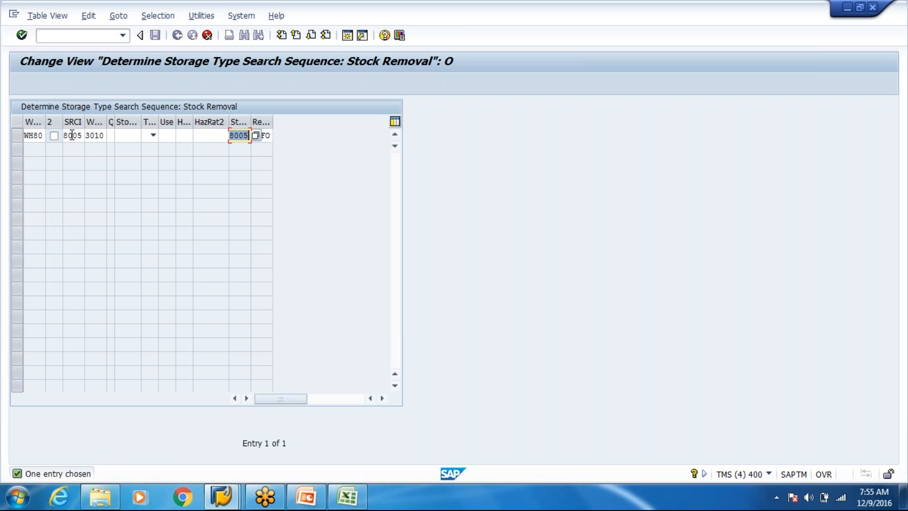
{"action": "type", "text": "8001"}
- Confirm the copied entry, save the stock removal determination, and return to the IMG structure
{"action": "left_click", "coordinate": [72, 135]}
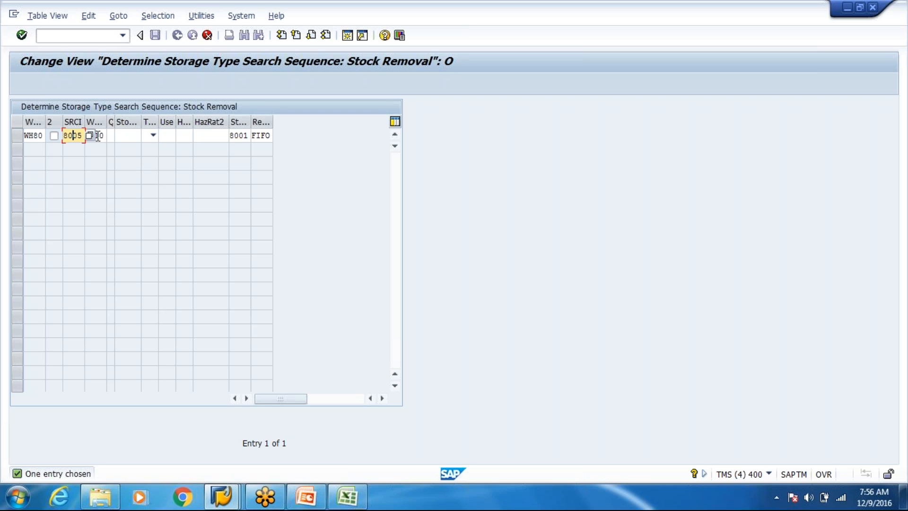
{"action": "left_click", "coordinate": [238, 137]}
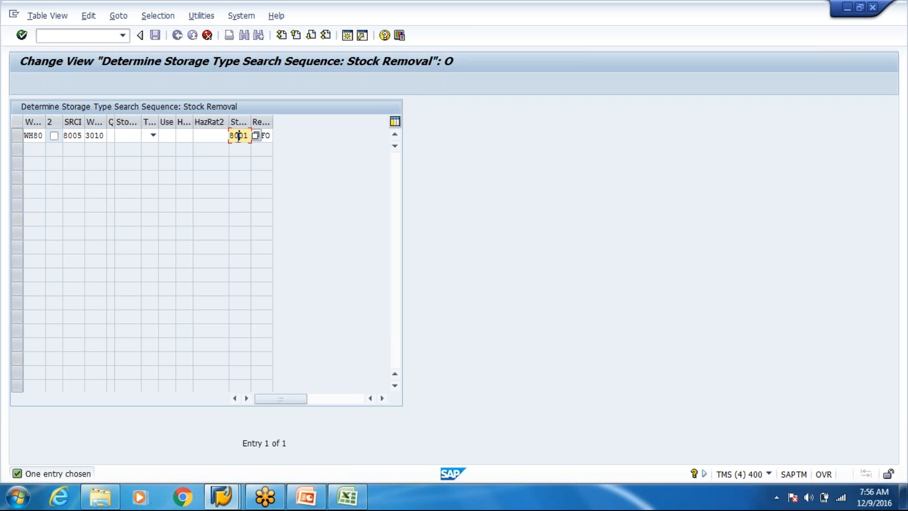
{"action": "key", "text": "Return"}
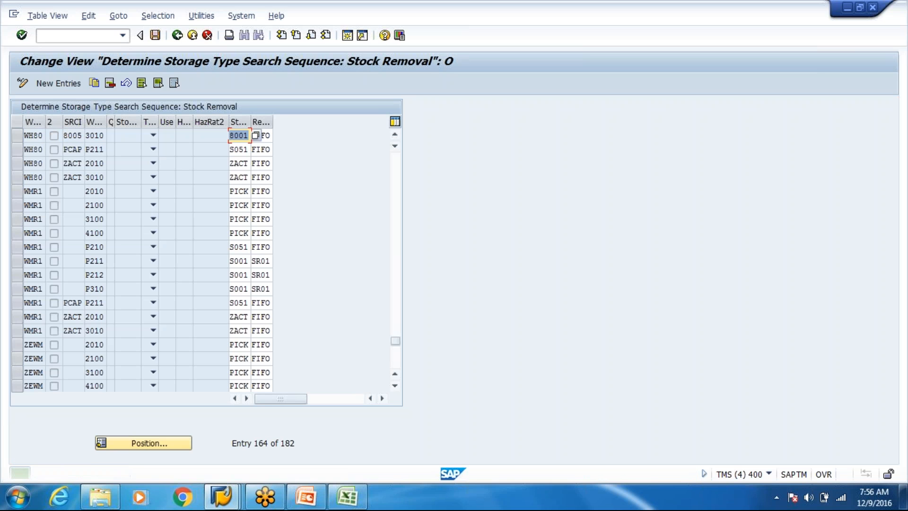
{"action": "key", "text": "ctrl+s"}
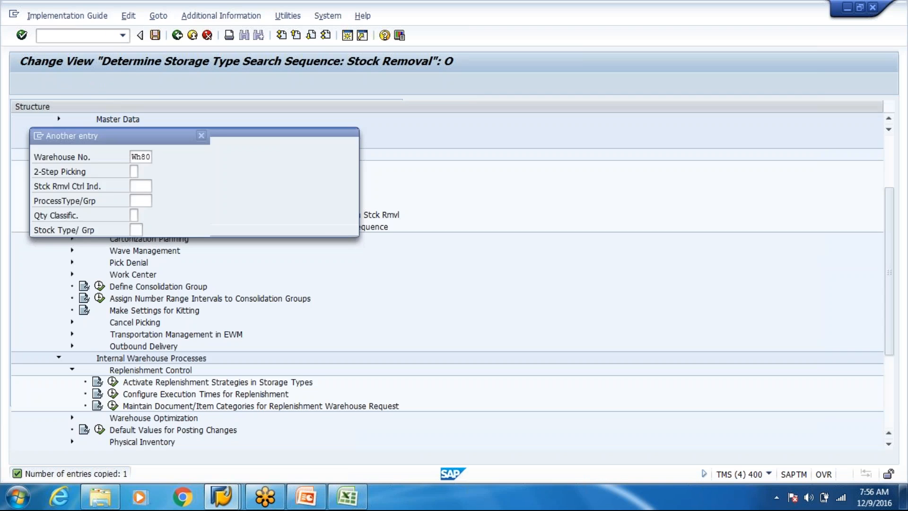
{"action": "key", "text": "Return"}
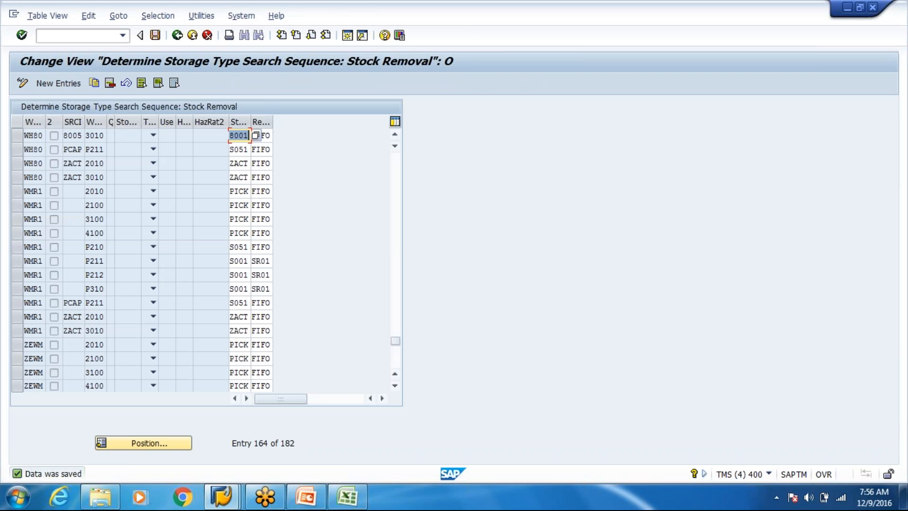
{"action": "left_click", "coordinate": [191, 38]}
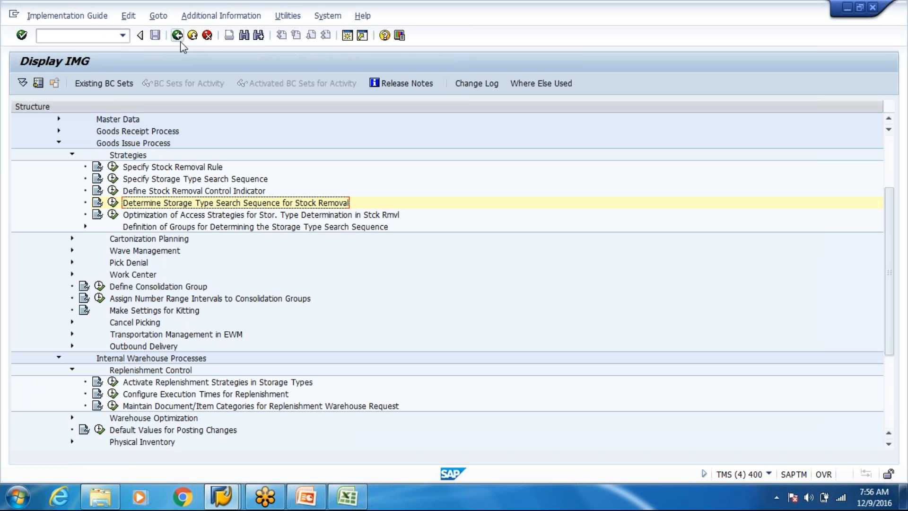
- Open /scwm/repl in a new session and run planned replenishment for product T-T100 in warehouse WH80
{"action": "left_click", "coordinate": [112, 33]}
{"action": "type", "text": "/o/scwm"}
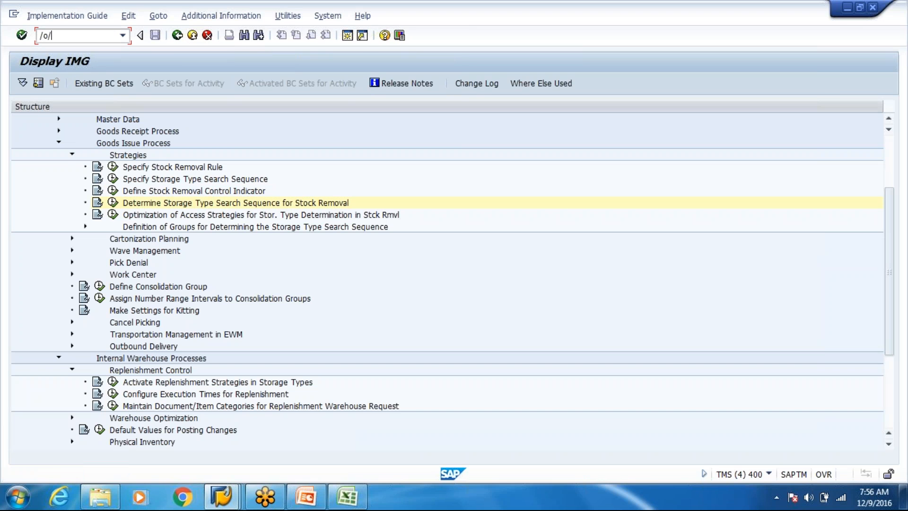
{"action": "type", "text": "/repl"}
{"action": "key", "text": "Return"}
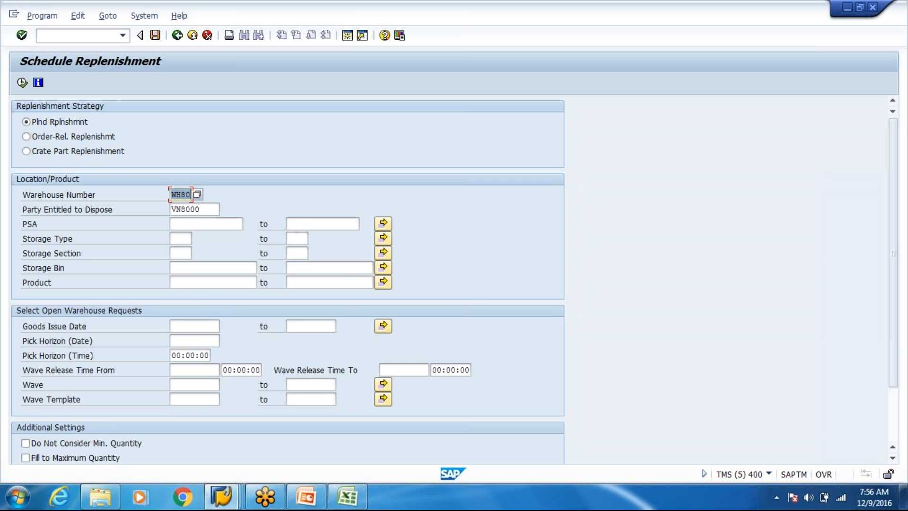
{"action": "left_click", "coordinate": [195, 282]}
{"action": "type", "text": "T-T100"}
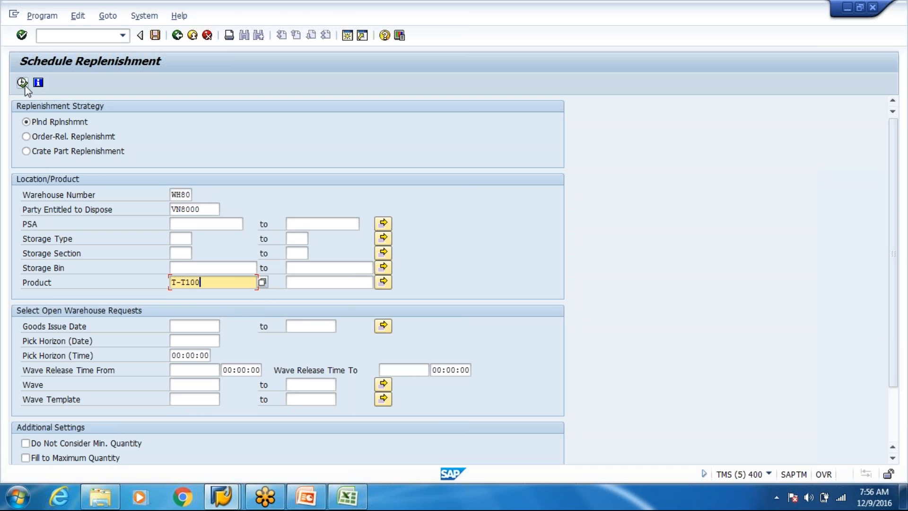
{"action": "left_click", "coordinate": [23, 83]}
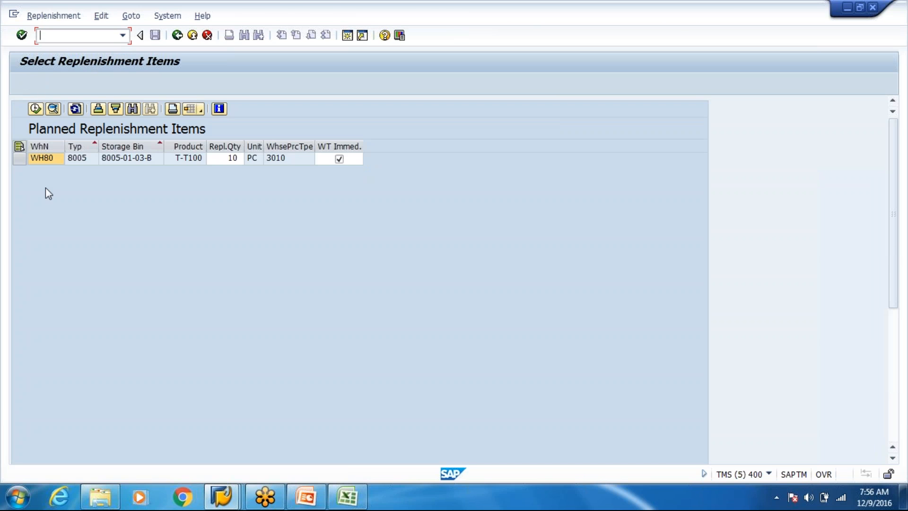
- Execute the planned replenishment item for bin 8005-01-03-B and copy the warehouse task number from the message's details
{"action": "left_click", "coordinate": [19, 158]}
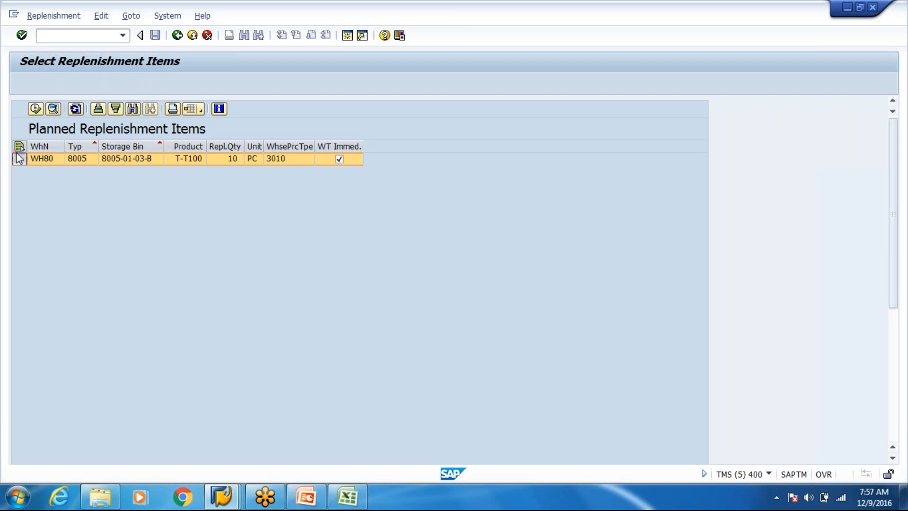
{"action": "left_click", "coordinate": [35, 108]}
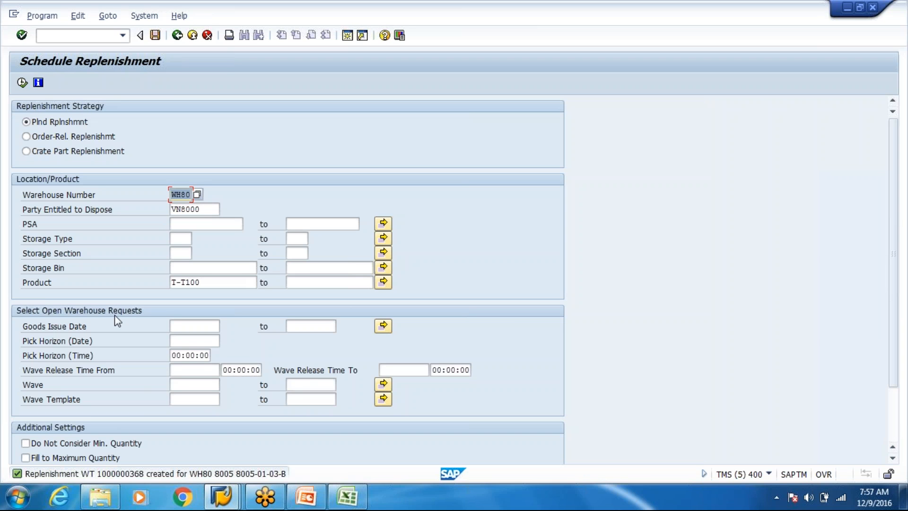
{"action": "double_click", "coordinate": [113, 477]}
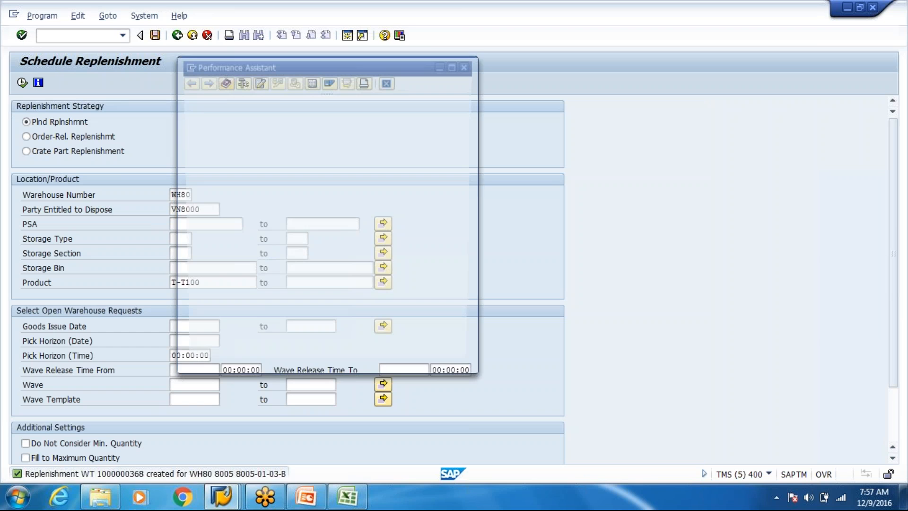
{"action": "double_click", "coordinate": [334, 111]}
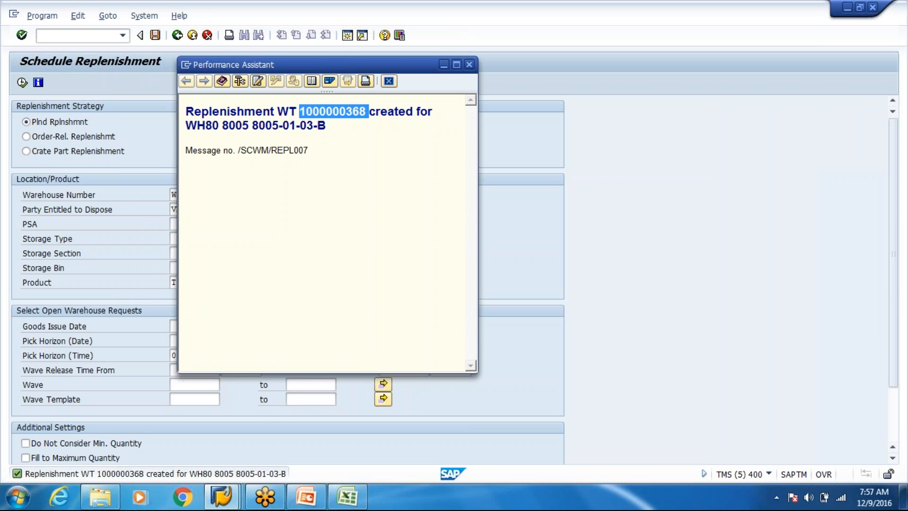
- In the WH80 warehouse monitor, find the warehouse task by the copied number with the storage type criterion cleared
{"action": "left_click", "coordinate": [222, 498]}
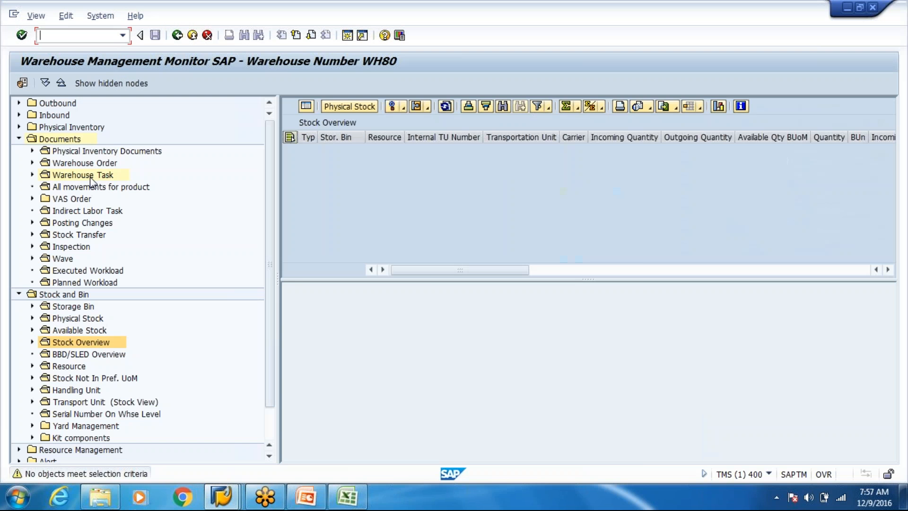
{"action": "left_click", "coordinate": [130, 422]}
{"action": "double_click", "coordinate": [91, 176]}
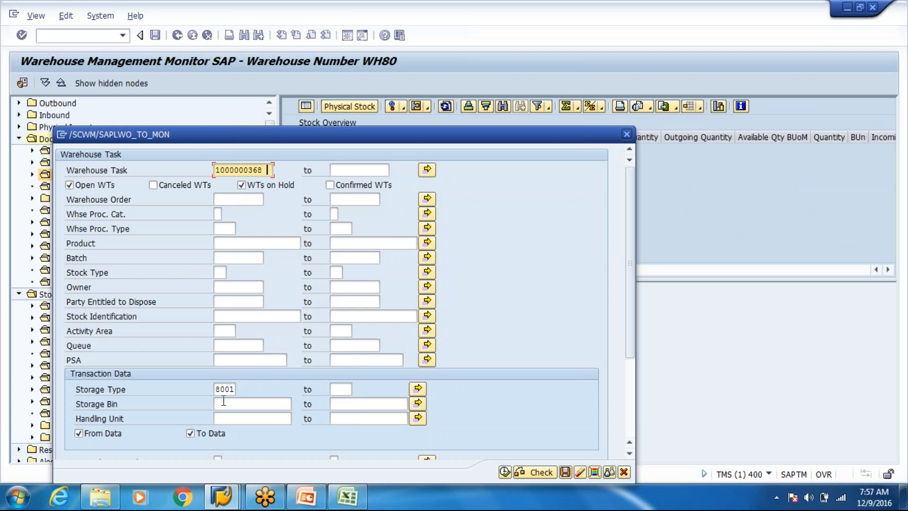
{"action": "left_click", "coordinate": [216, 389]}
{"action": "key", "text": "Delete"}
{"action": "key", "text": "Delete"}
{"action": "key", "text": "Delete"}
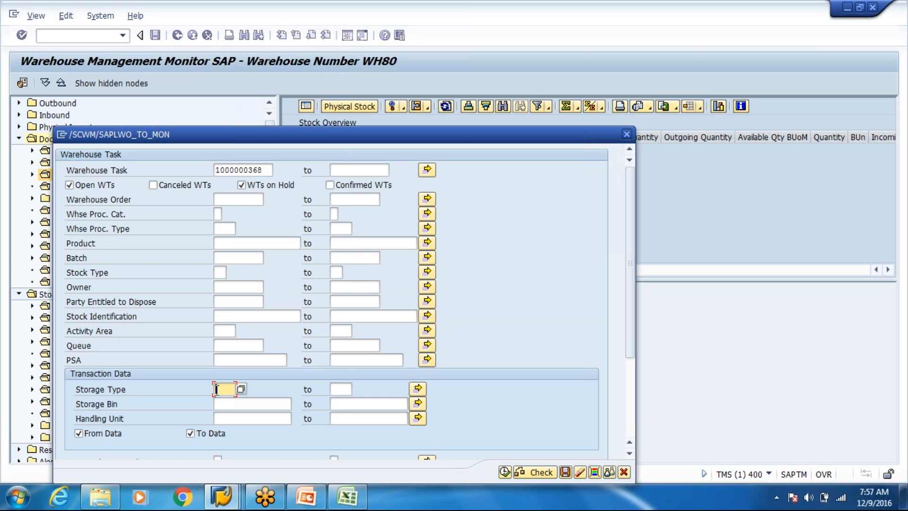
{"action": "left_click", "coordinate": [506, 472]}
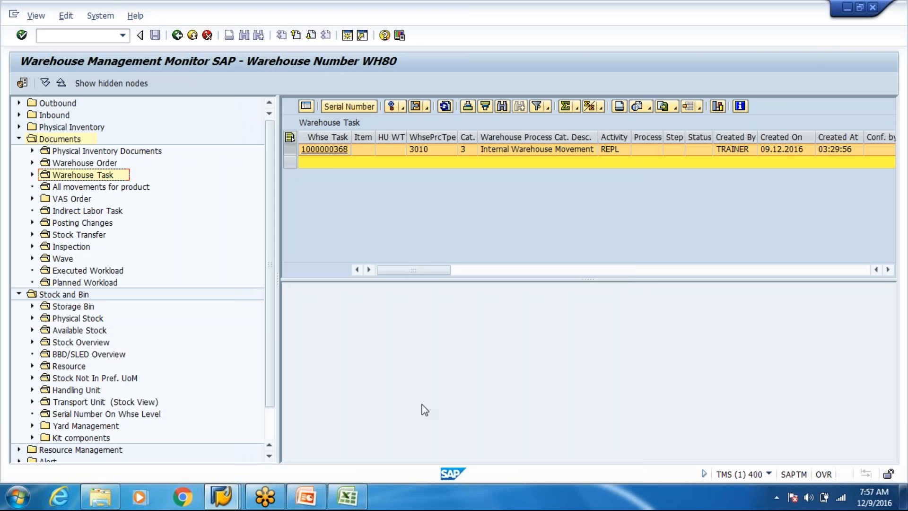
- Open the replenishment warehouse task, check its source and destination bins, and confirm the task
{"action": "left_click", "coordinate": [331, 151]}
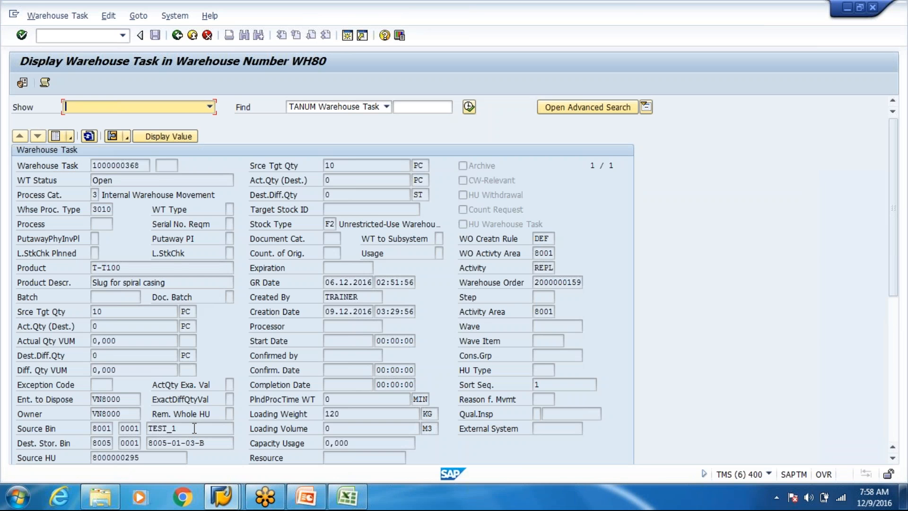
{"action": "left_click", "coordinate": [194, 428]}
{"action": "left_click", "coordinate": [212, 442]}
{"action": "left_click_drag", "start_coordinate": [206, 443], "coordinate": [127, 453]}
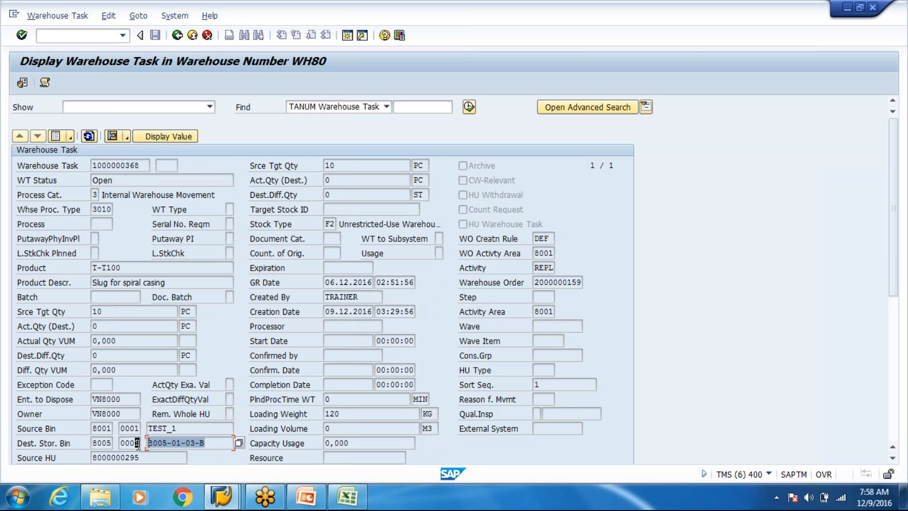
{"action": "left_click", "coordinate": [138, 445]}
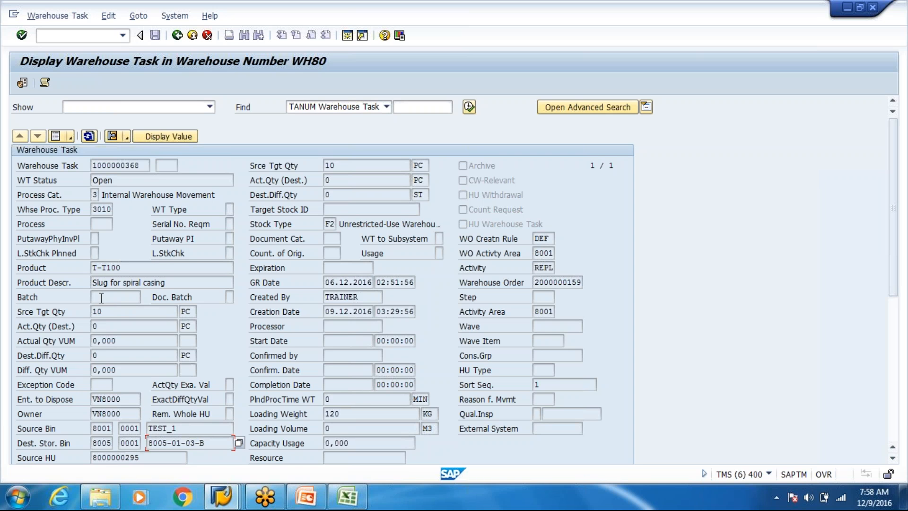
{"action": "left_click", "coordinate": [114, 134]}
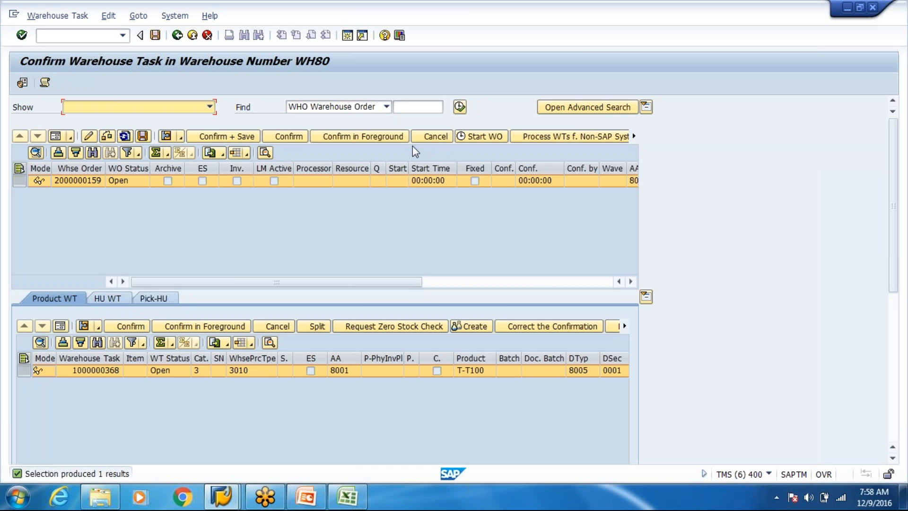
{"action": "left_click", "coordinate": [357, 137]}
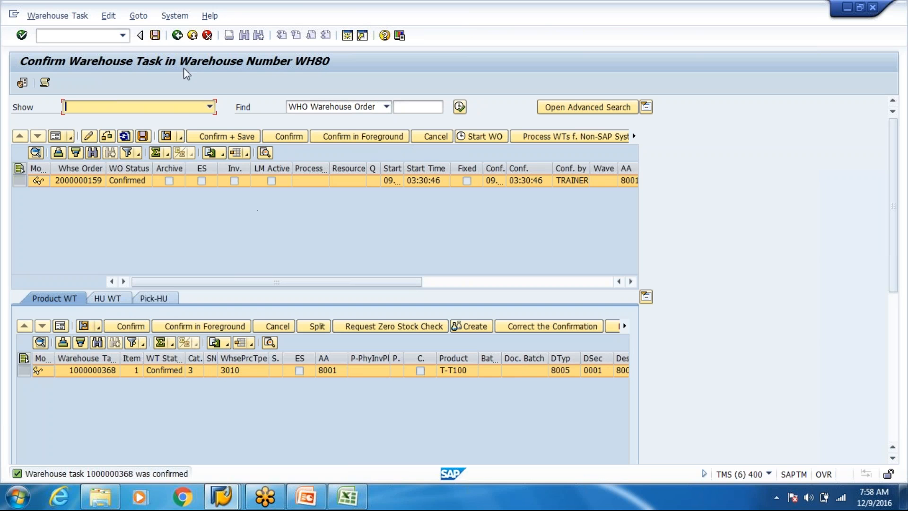
- Return to the warehouse monitor and display the stock overview for product T-T100 in storage type 8005
{"action": "left_click", "coordinate": [226, 504]}
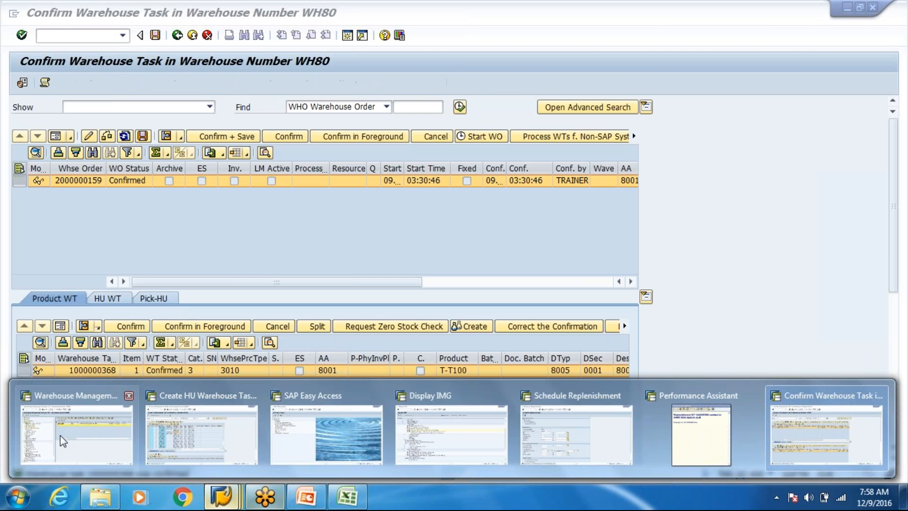
{"action": "left_click", "coordinate": [60, 435]}
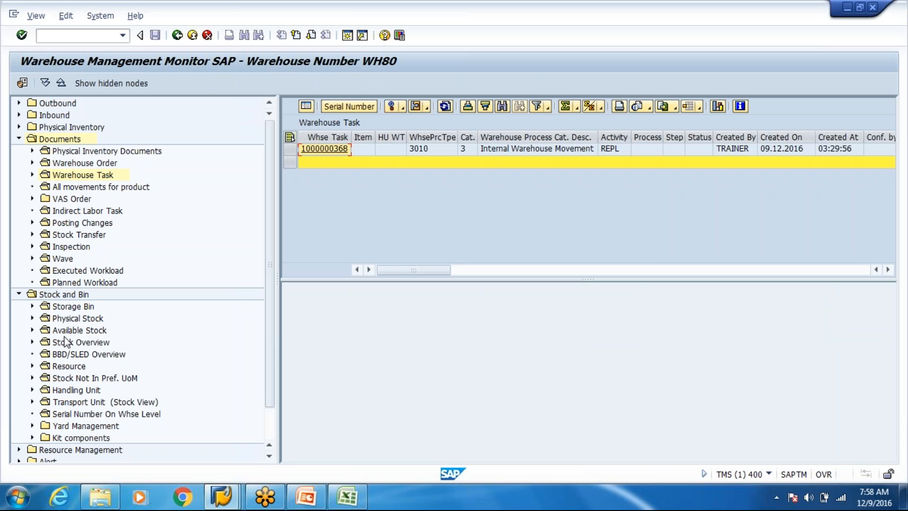
{"action": "left_click", "coordinate": [68, 343]}
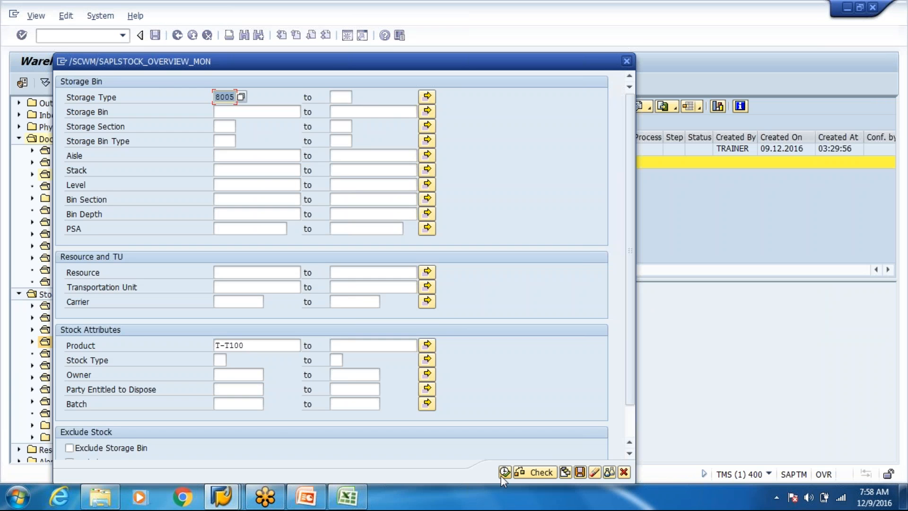
{"action": "left_click", "coordinate": [502, 473]}
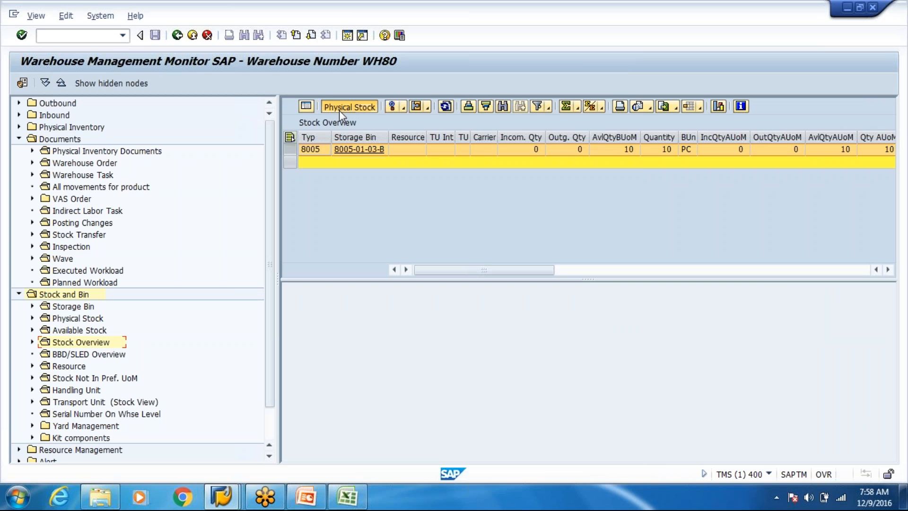
- Display the physical stock of T-T100 in bin 8005-01-03-B and check its quantity
{"action": "left_click", "coordinate": [349, 106]}
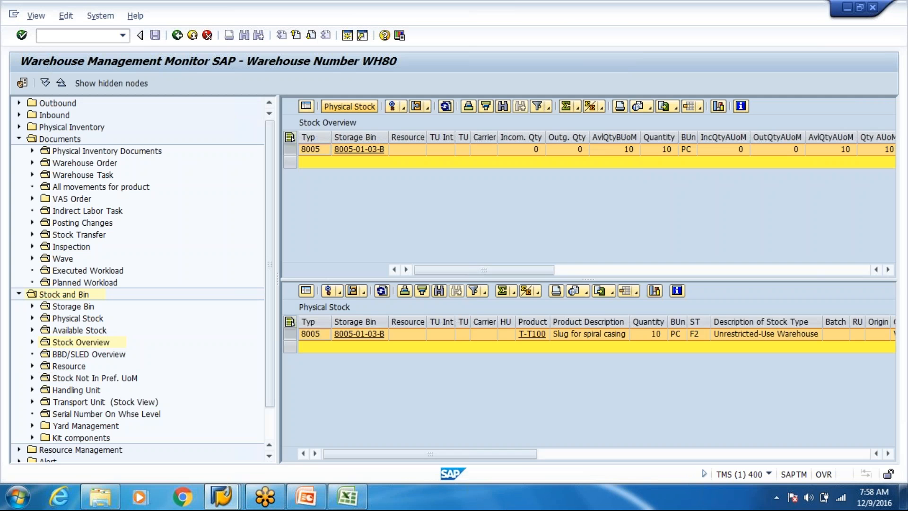
{"action": "left_click", "coordinate": [641, 339]}
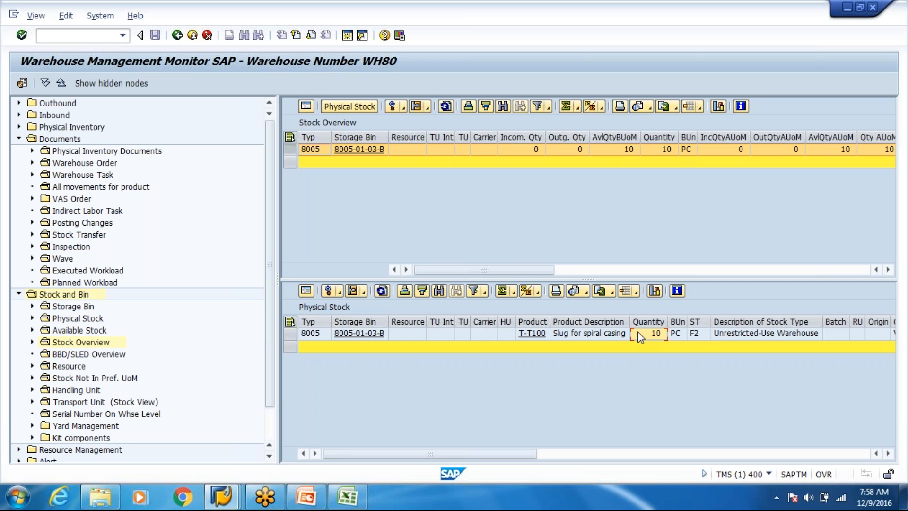
- Try to open transaction /o/scwm/adprod in a new session
{"action": "left_click", "coordinate": [72, 35]}
{"action": "type", "text": "/o/sdwm/adprod"}
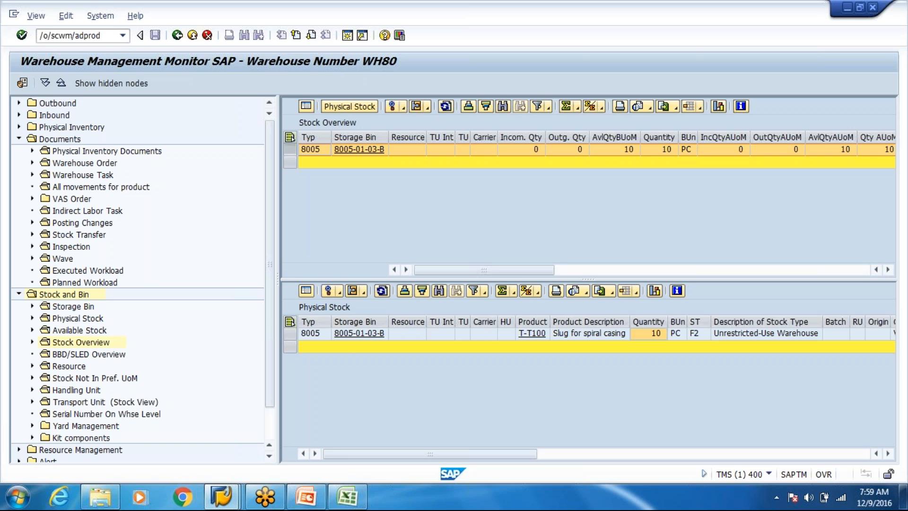
{"action": "key", "text": "Return"}
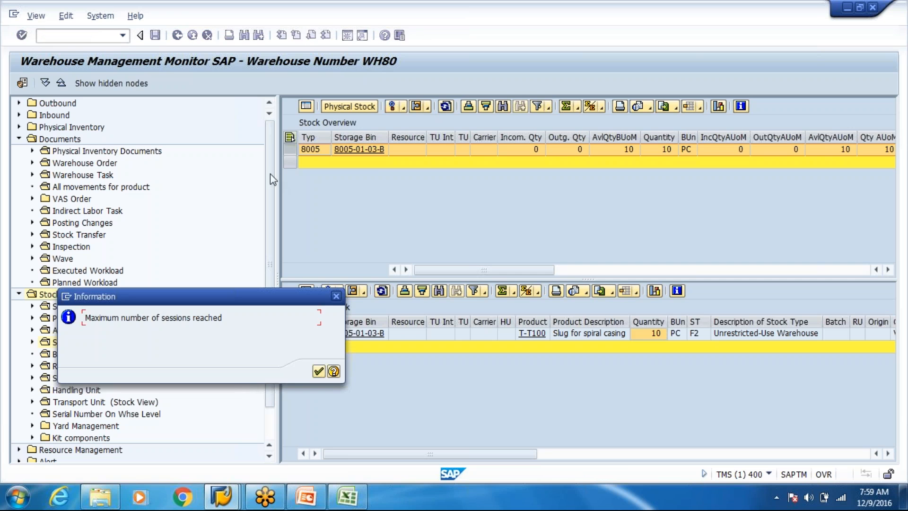
{"action": "key", "text": "Return"}
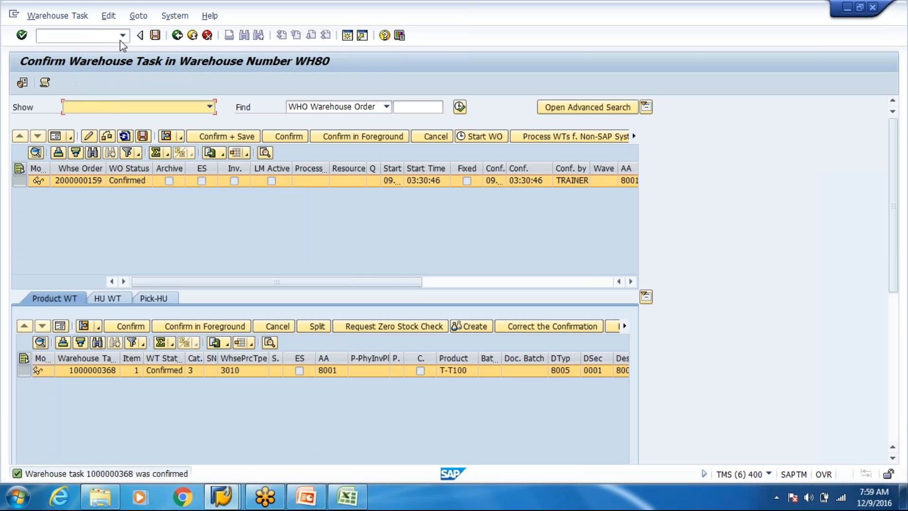
- Open transaction /n/scwm/adprod in the session showing the confirmed warehouse task
{"action": "left_click", "coordinate": [123, 35]}
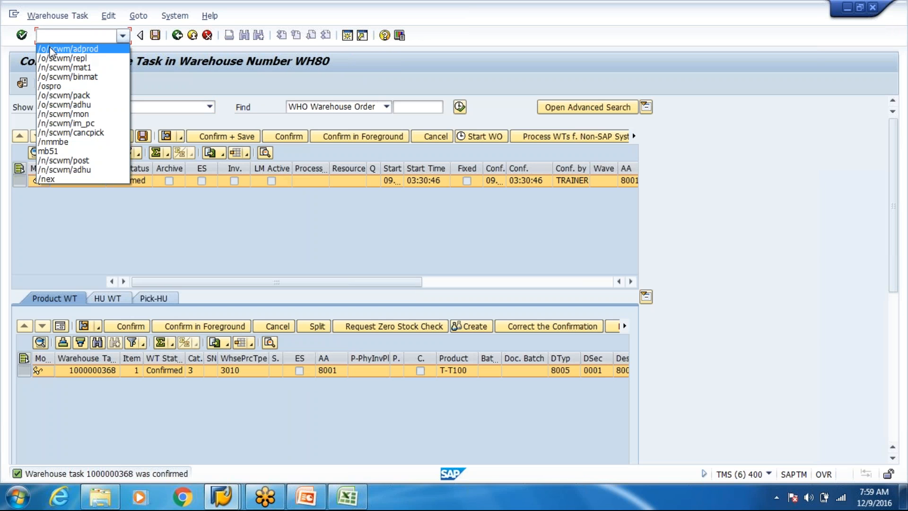
{"action": "left_click", "coordinate": [51, 49]}
{"action": "left_click", "coordinate": [47, 36]}
{"action": "key", "text": "BackSpace"}
{"action": "type", "text": "n/scwm/adprod"}
{"action": "key", "text": "Return"}
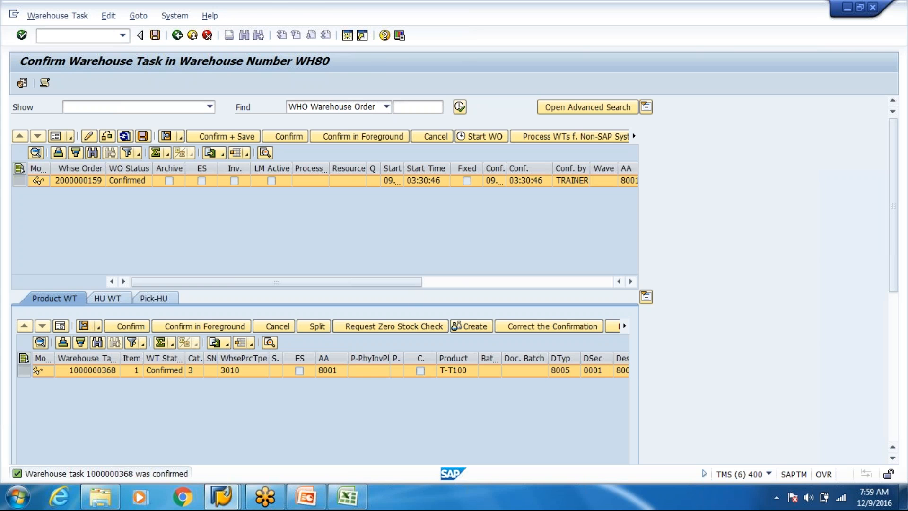
- Find the available stock of product T-T100 for creating a product warehouse task
{"action": "left_click", "coordinate": [432, 106]}
{"action": "type", "text": "T-F100"}
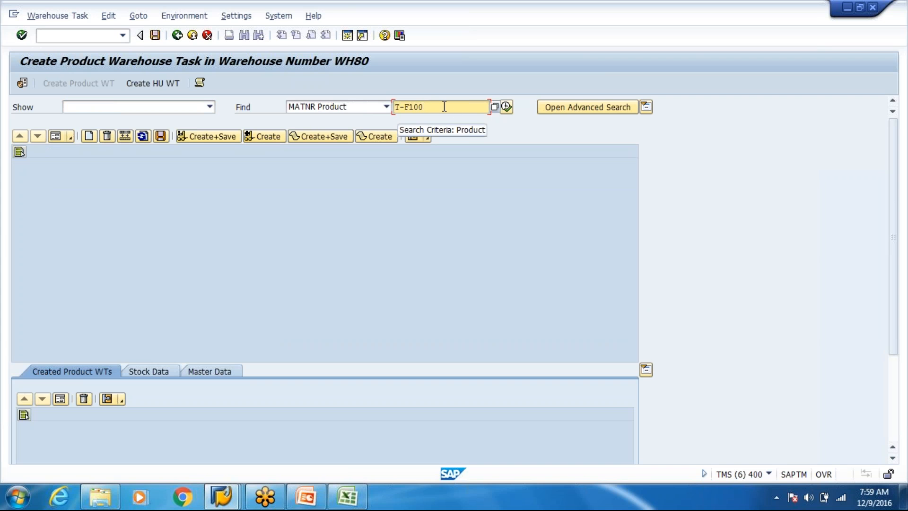
{"action": "key", "text": "BackSpace"}
{"action": "key", "text": "BackSpace"}
{"action": "key", "text": "BackSpace"}
{"action": "key", "text": "BackSpace"}
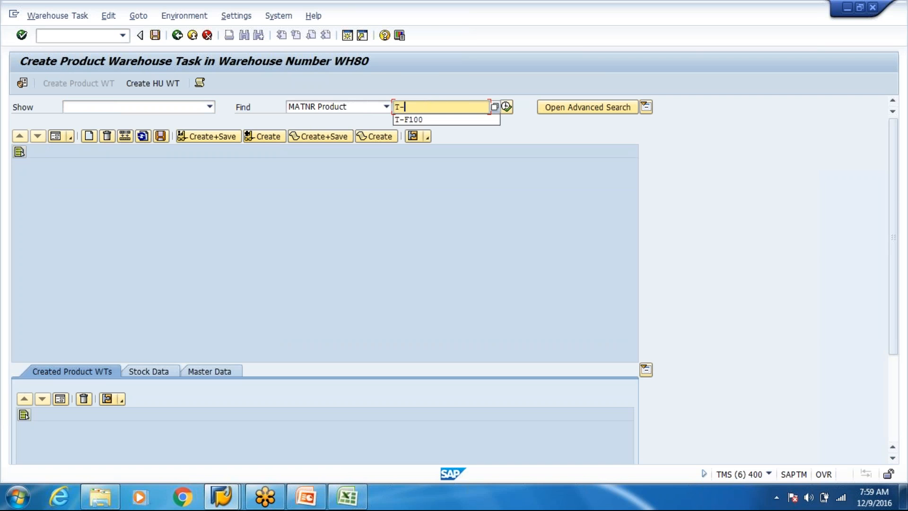
{"action": "type", "text": "T100"}
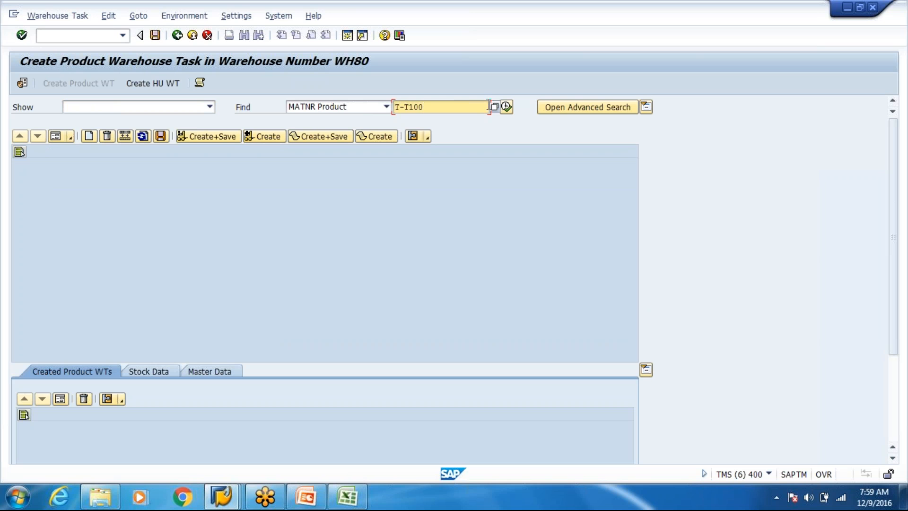
{"action": "left_click", "coordinate": [506, 106]}
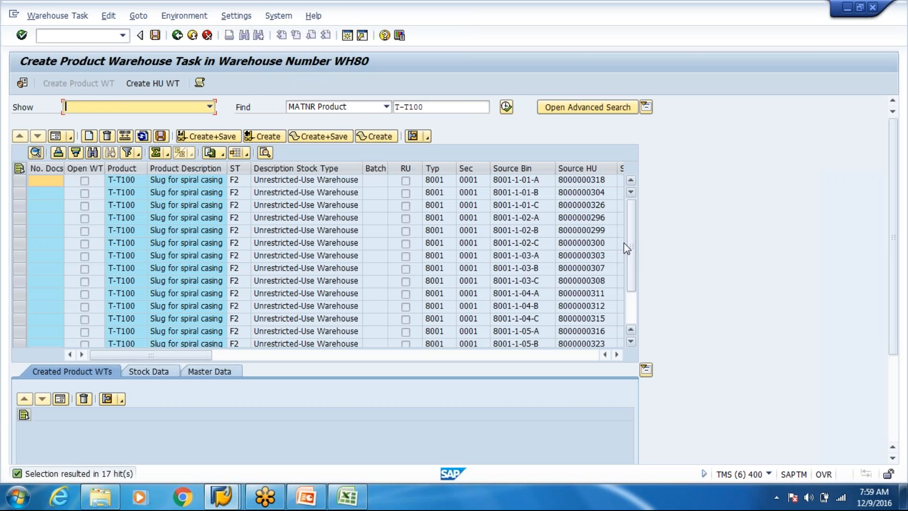
- Select the T-T100 stock in bin 8005-01-03-B and set the warehouse task's source target quantity to 6 PC
{"action": "left_click_drag", "start_coordinate": [628, 241], "coordinate": [619, 319]}
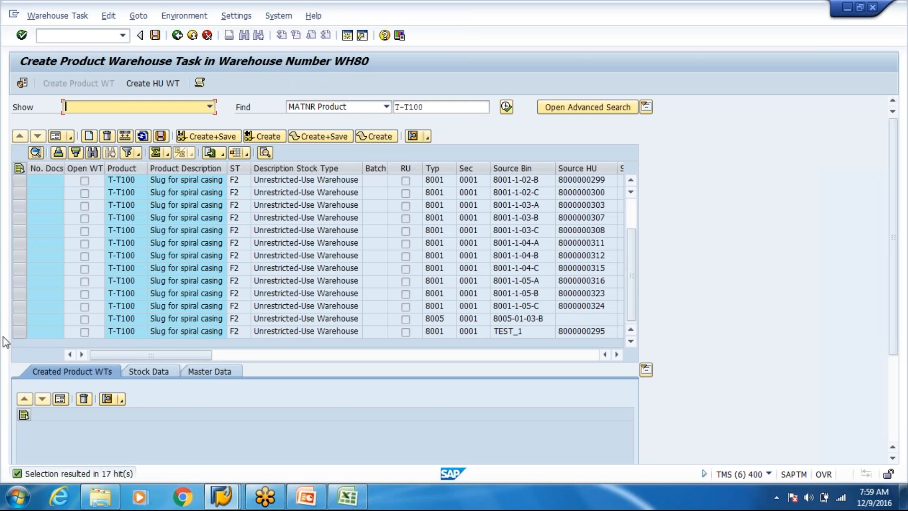
{"action": "left_click", "coordinate": [19, 319]}
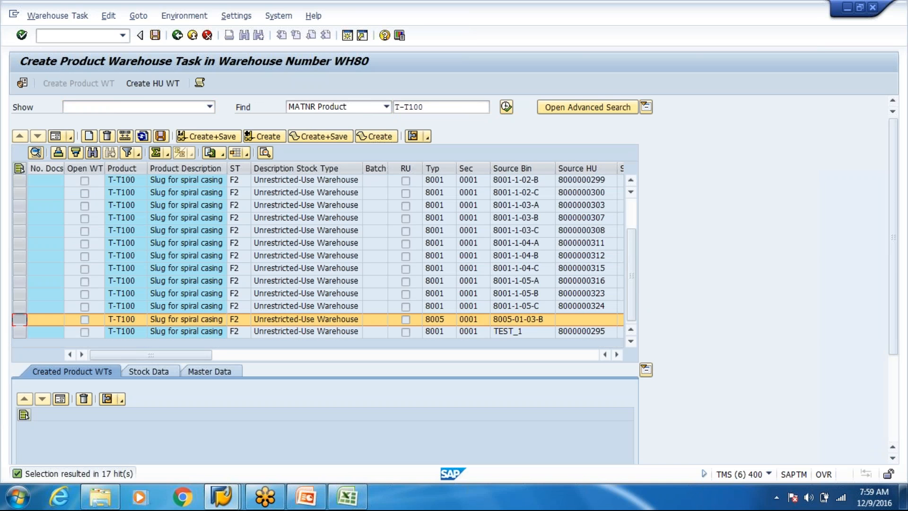
{"action": "left_click", "coordinate": [55, 135]}
{"action": "left_click", "coordinate": [147, 208]}
{"action": "type", "text": "6"}
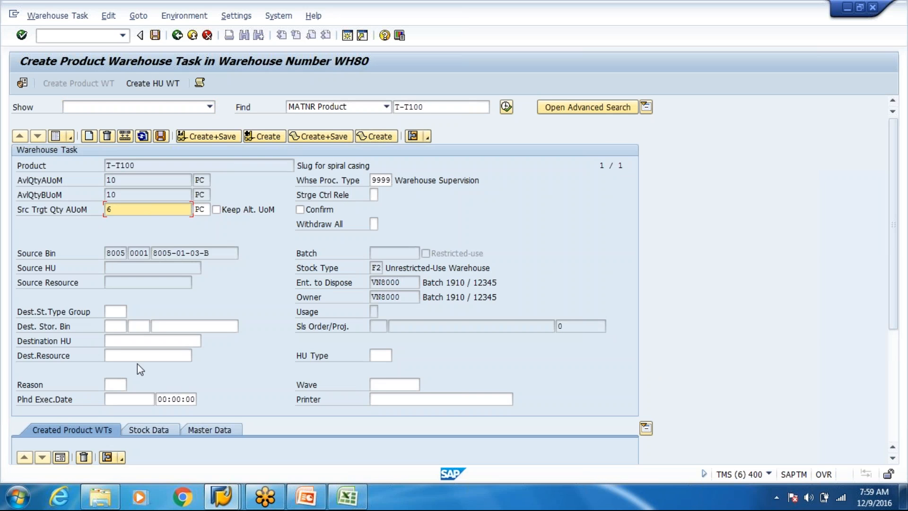
- Mark the task for immediate confirmation and try to create and save it with destination bin PACK
{"action": "left_click", "coordinate": [167, 331]}
{"action": "type", "text": "PACK"}
{"action": "left_click", "coordinate": [328, 212]}
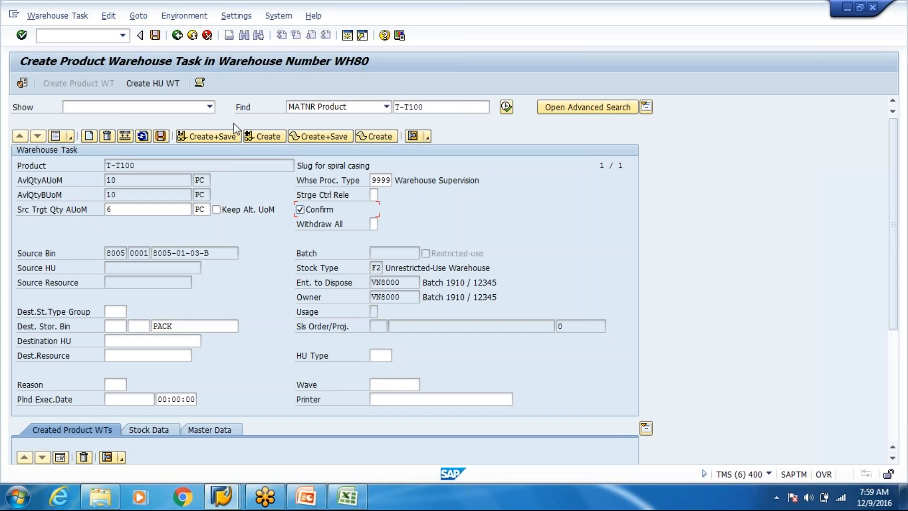
{"action": "left_click", "coordinate": [197, 138]}
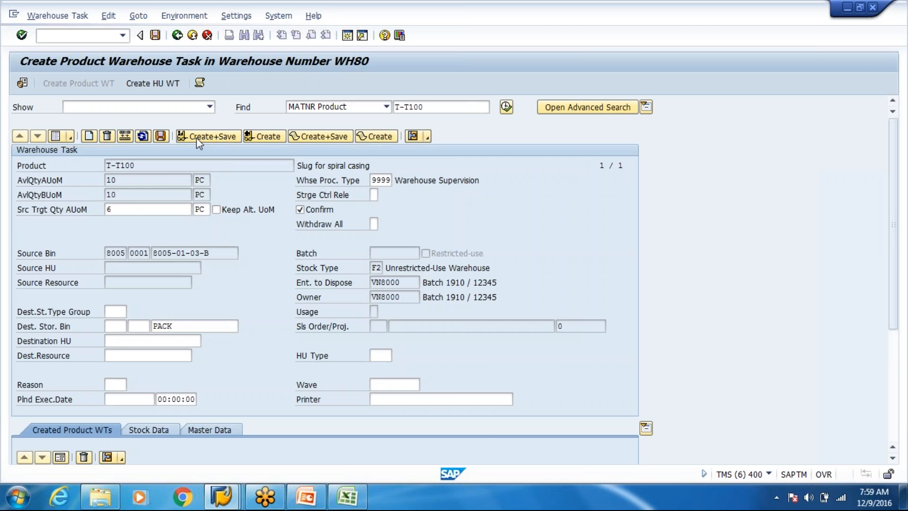
{"action": "left_click", "coordinate": [254, 256]}
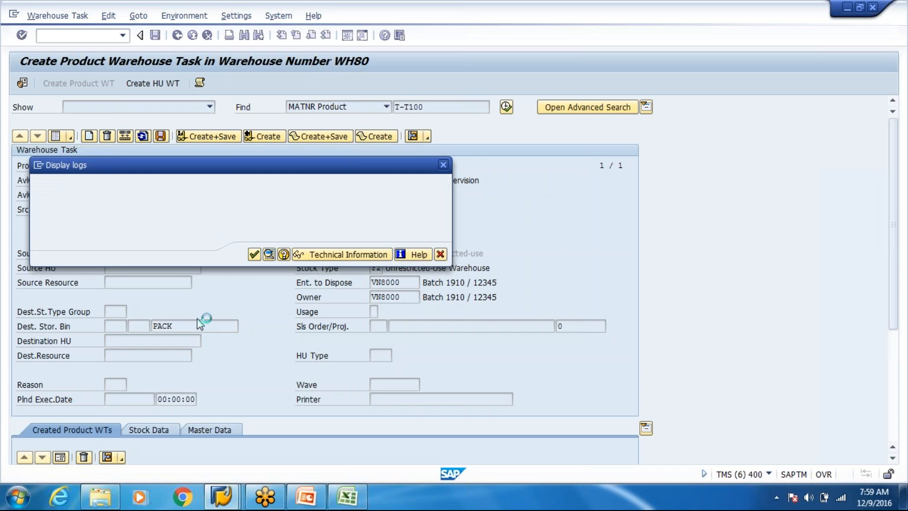
- Change the destination bin to STAGING, then create and save the warehouse task
{"action": "left_click", "coordinate": [195, 325]}
{"action": "key", "text": "BackSpace"}
{"action": "key", "text": "BackSpace"}
{"action": "key", "text": "BackSpace"}
{"action": "key", "text": "BackSpace"}
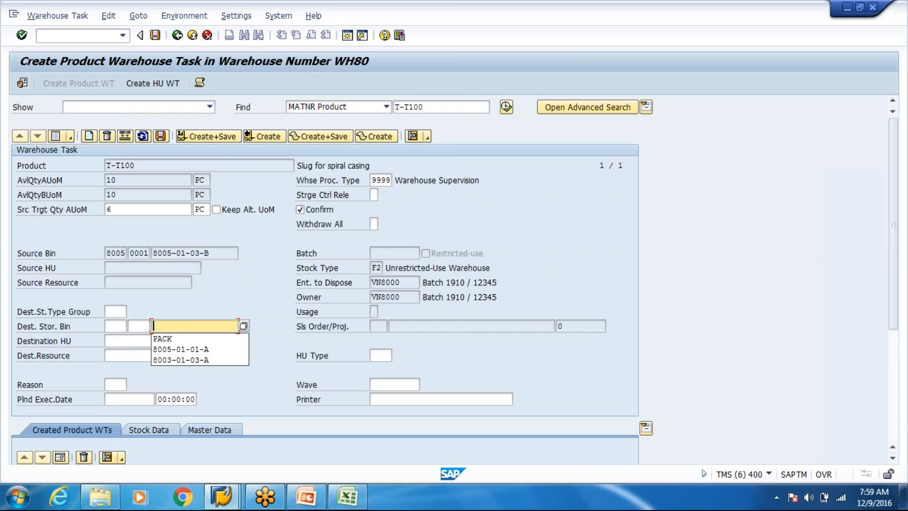
{"action": "type", "text": "STAGING"}
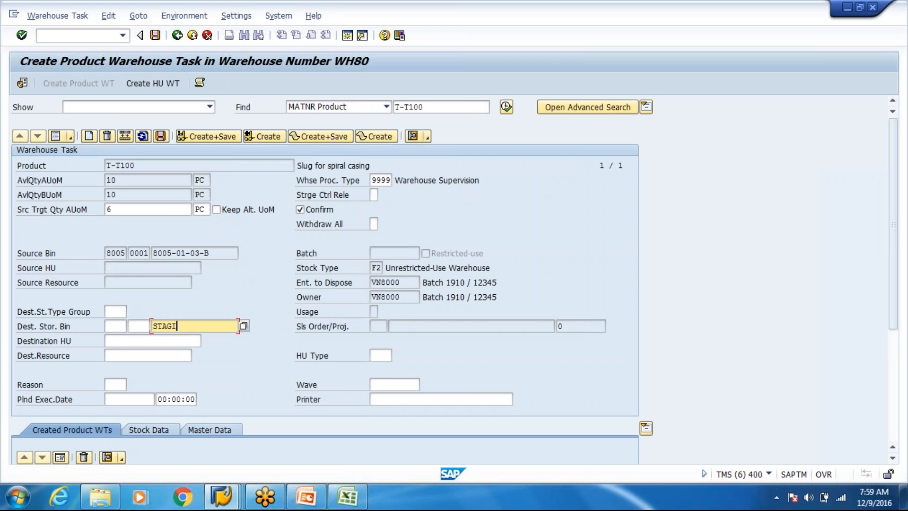
{"action": "key", "text": "Return"}
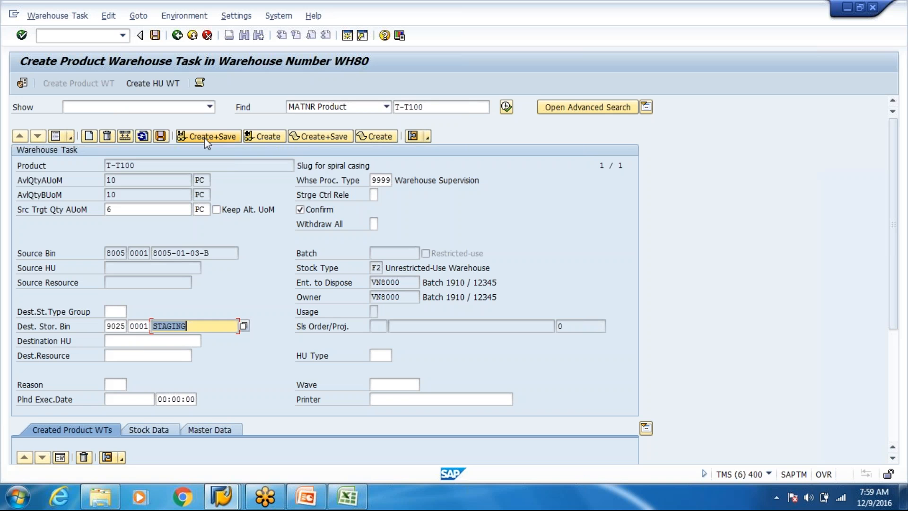
{"action": "left_click", "coordinate": [205, 137]}
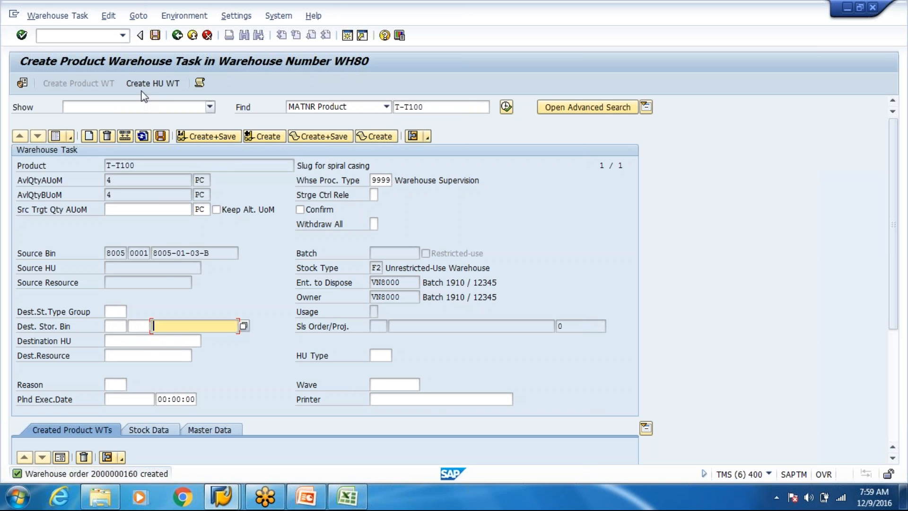
- Return to Schedule Replenishment, run planned replenishment for T-T100, and execute the item for bin 8005-01-03-B
{"action": "key", "text": "alt+Tab"}
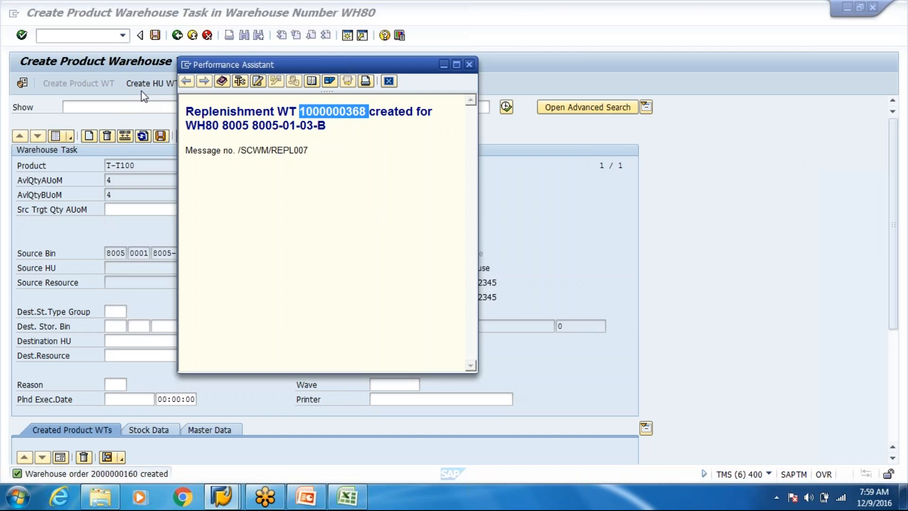
{"action": "key", "text": "alt+Tab"}
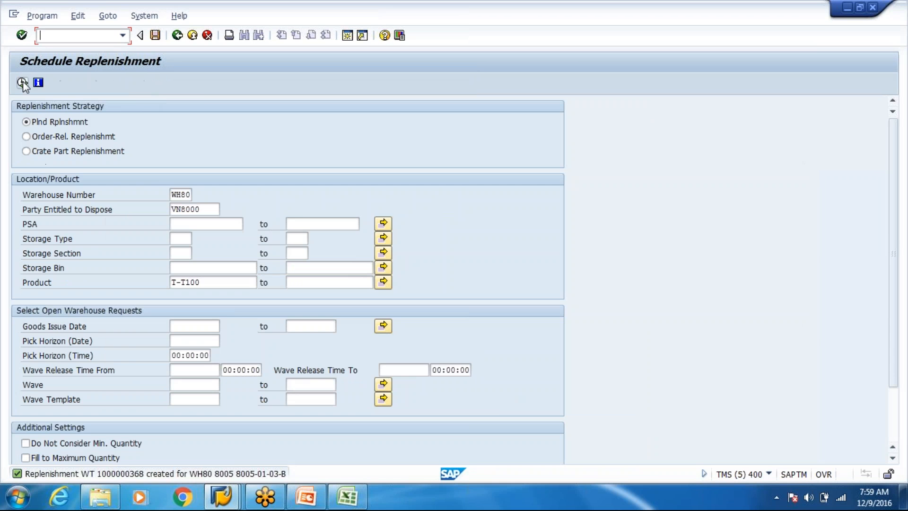
{"action": "left_click", "coordinate": [23, 81]}
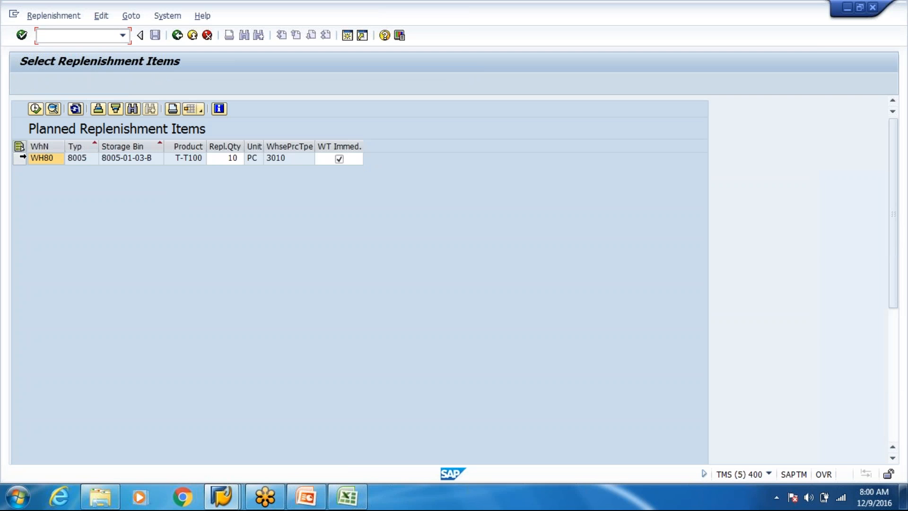
{"action": "left_click", "coordinate": [22, 158]}
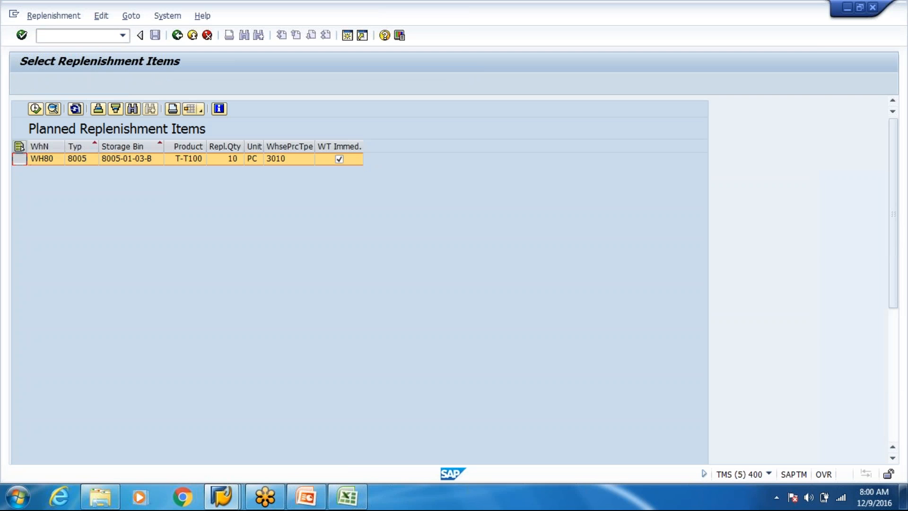
{"action": "left_click", "coordinate": [32, 110]}
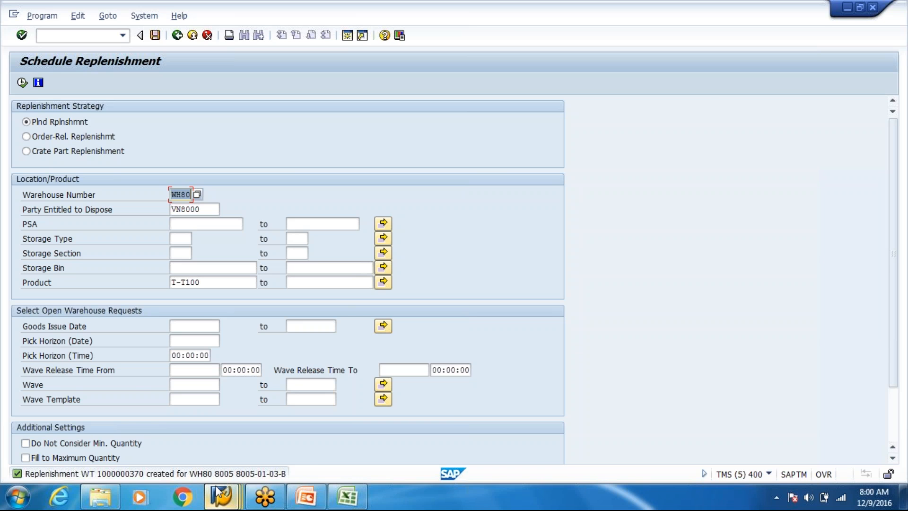
{"action": "mouse_move", "coordinate": [218, 493]}
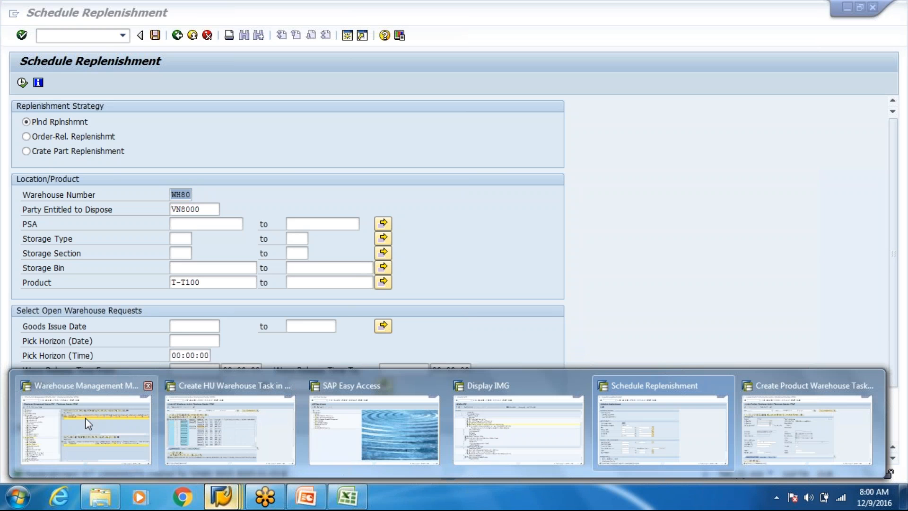
{"action": "left_click", "coordinate": [85, 418]}
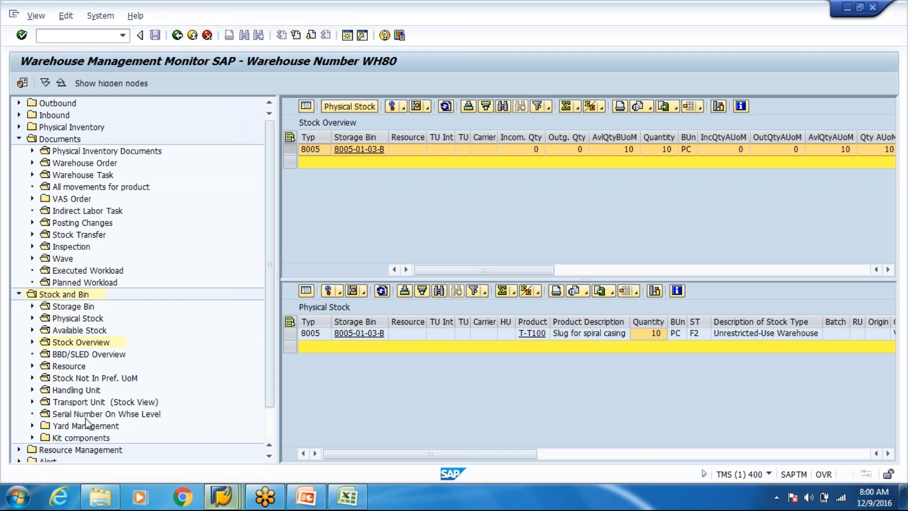
{"action": "left_click", "coordinate": [93, 176]}
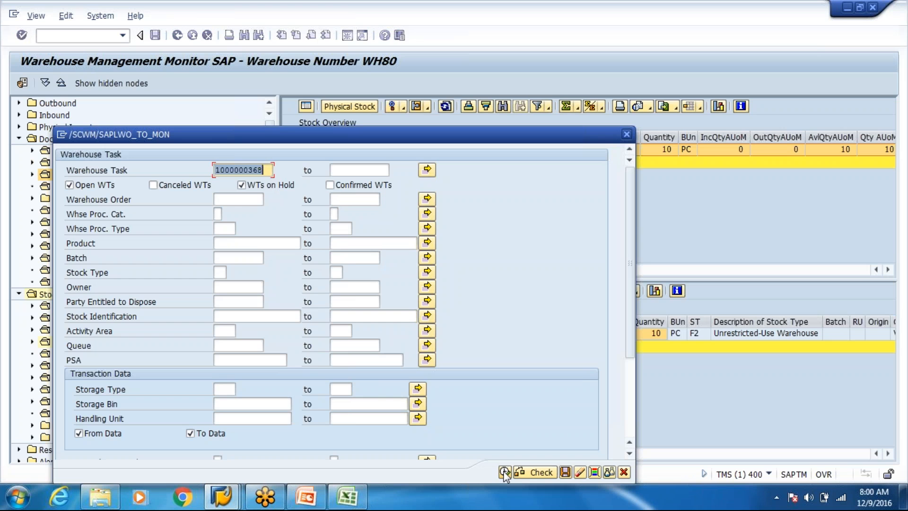
{"action": "left_click", "coordinate": [505, 473]}
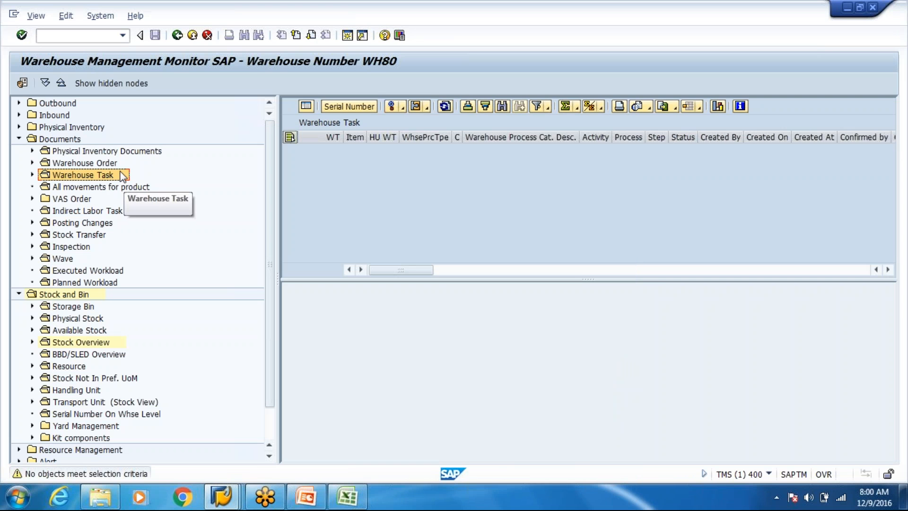
{"action": "left_click", "coordinate": [122, 176]}
{"action": "key", "text": "BackSpace"}
{"action": "key", "text": "BackSpace"}
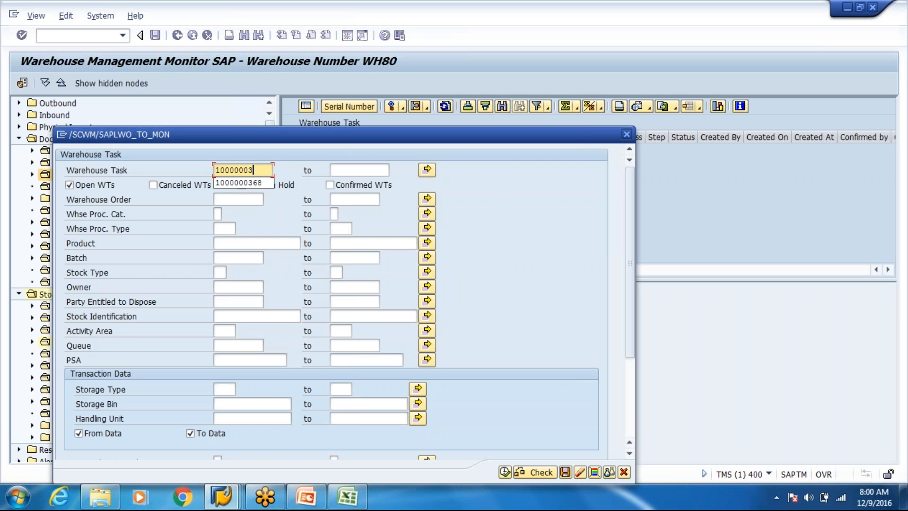
{"action": "type", "text": "70"}
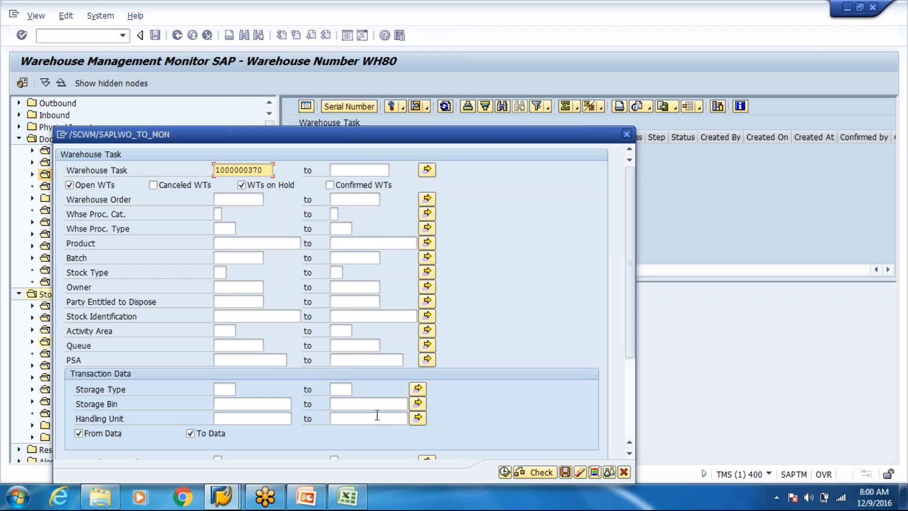
{"action": "left_click", "coordinate": [505, 472]}
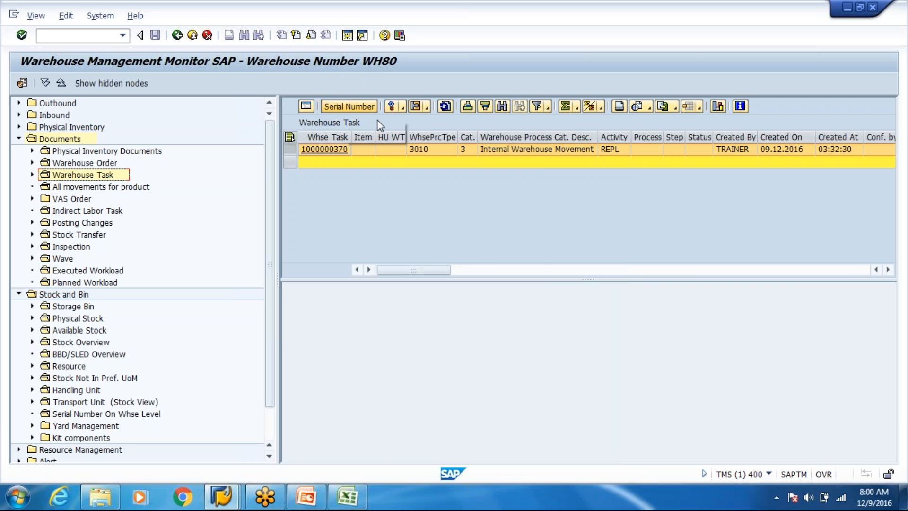
{"action": "left_click", "coordinate": [401, 106]}
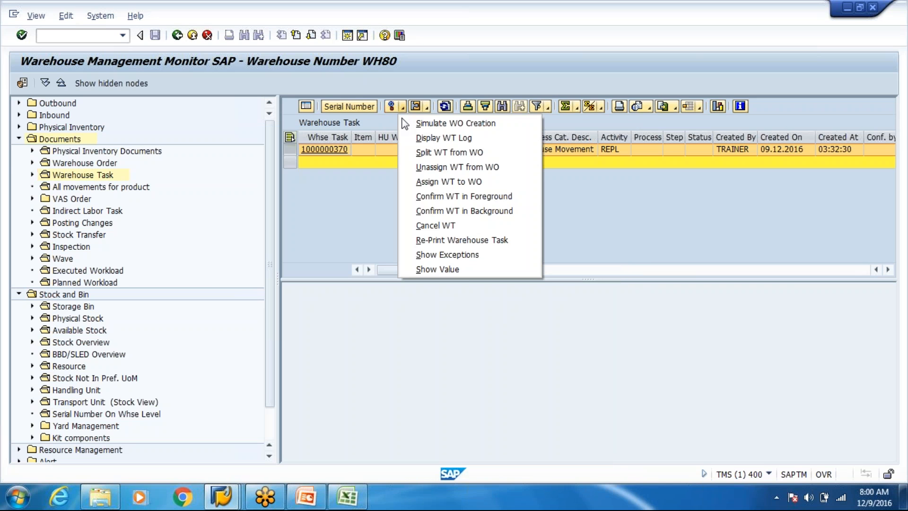
{"action": "left_click", "coordinate": [421, 197]}
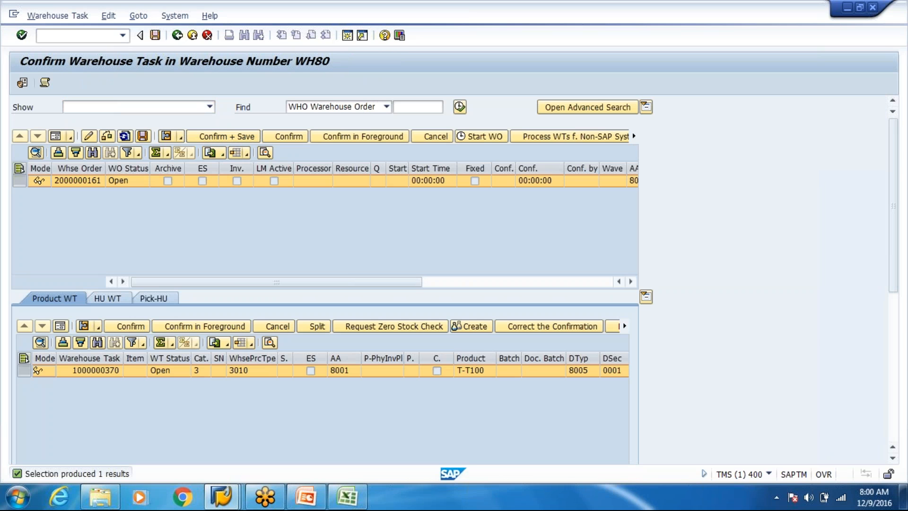
{"action": "left_click", "coordinate": [177, 35]}
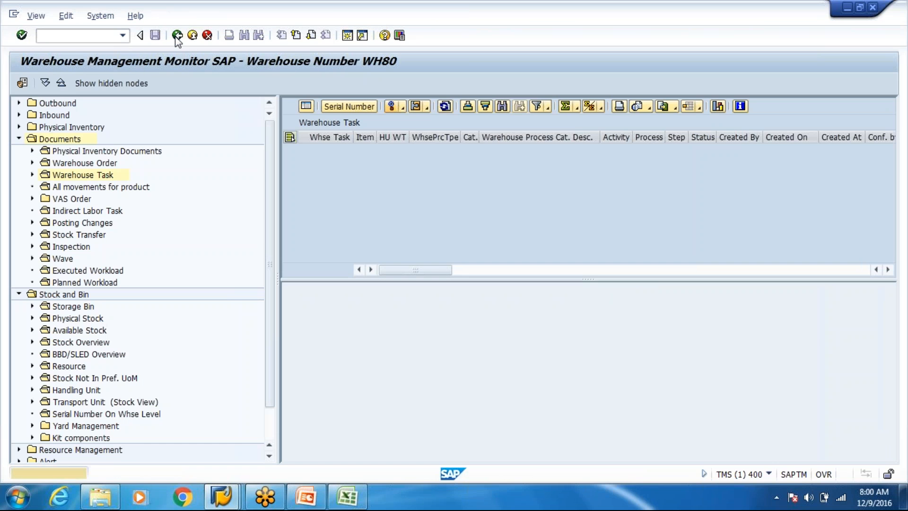
- Display the stock overview for T-T100 in storage type 8005, including the physical stock in bin 8005-01-03-B
{"action": "double_click", "coordinate": [80, 342]}
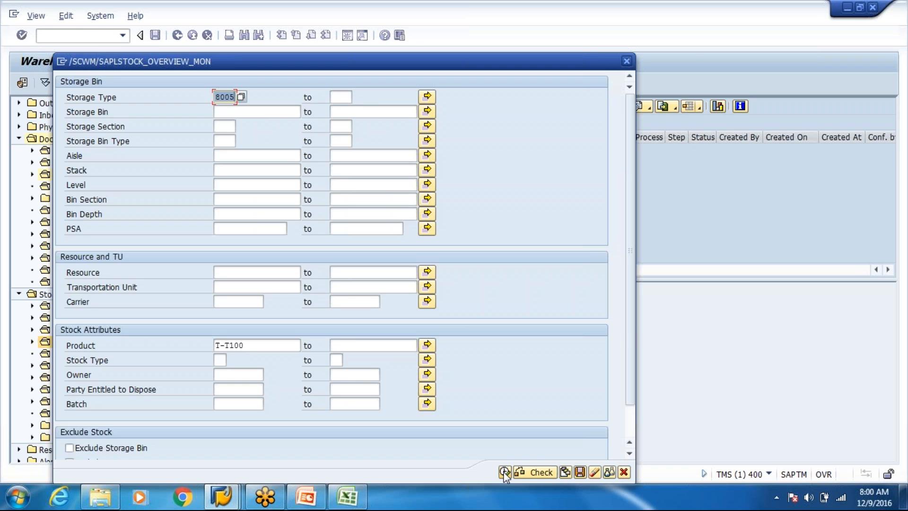
{"action": "left_click", "coordinate": [505, 474]}
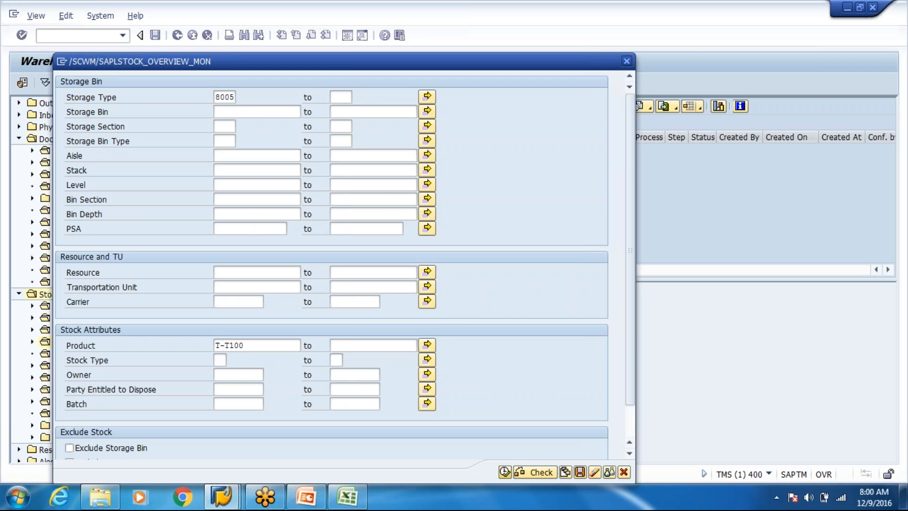
{"action": "left_click", "coordinate": [366, 151]}
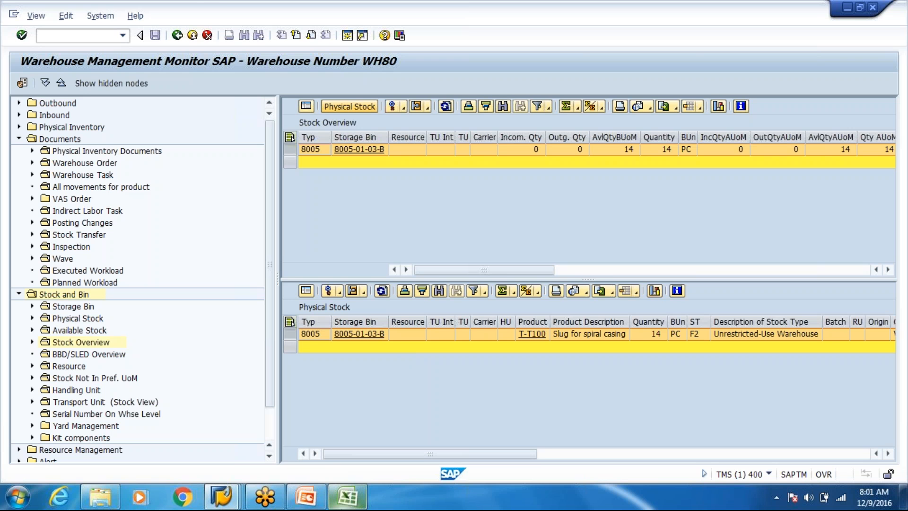
- Switch to the Week 6 presentation in PowerPoint and open slide 10 on planned and unplanned replenishment
{"action": "left_click", "coordinate": [348, 496]}
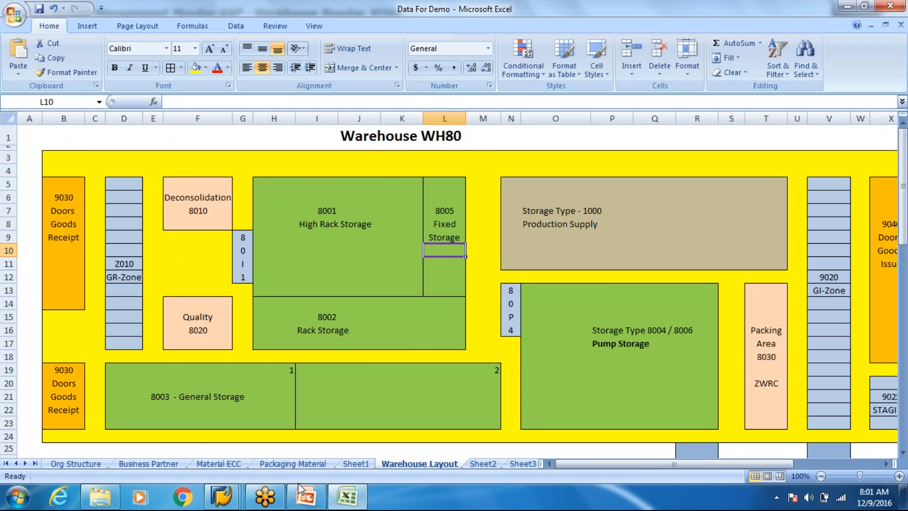
{"action": "left_click", "coordinate": [307, 499]}
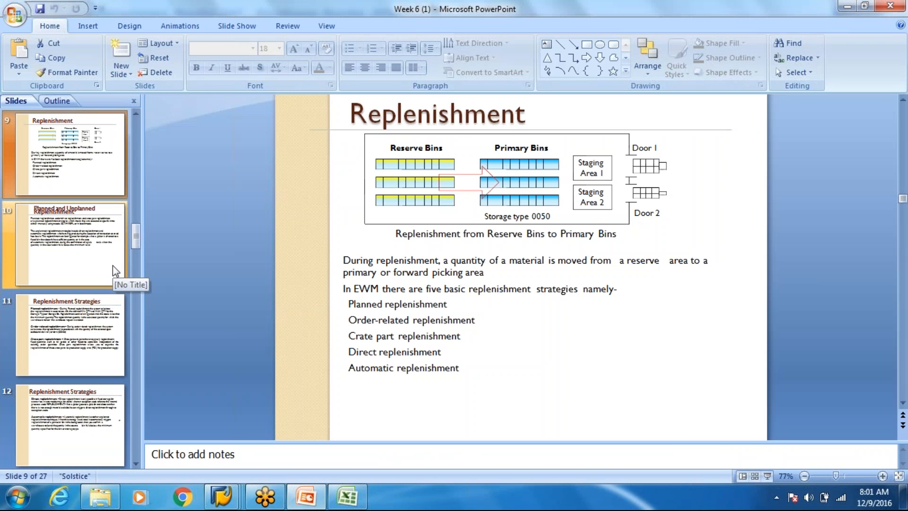
{"action": "left_click", "coordinate": [112, 266]}
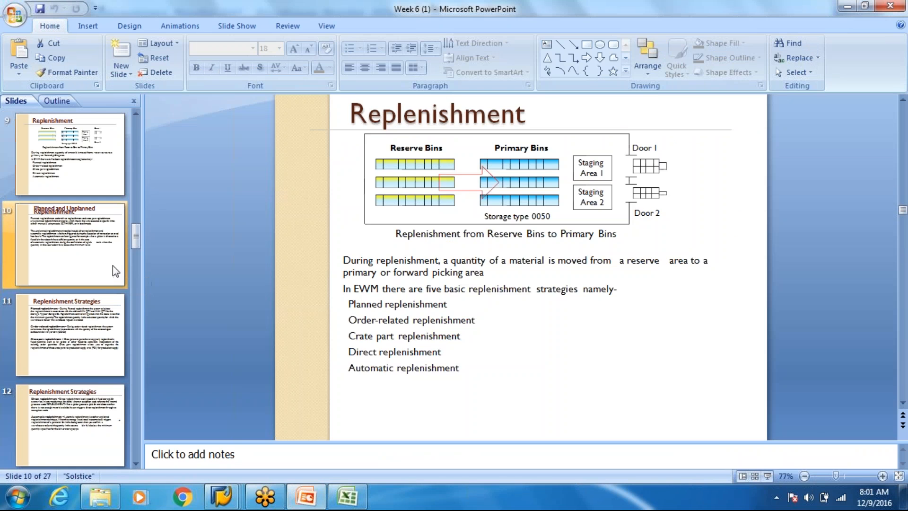